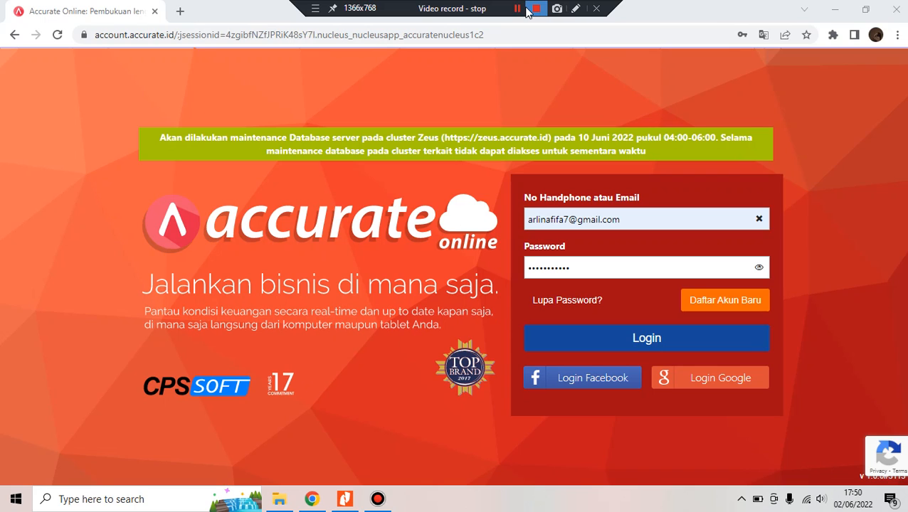
Enter the account password and log in to reach the database list
click(577, 276)
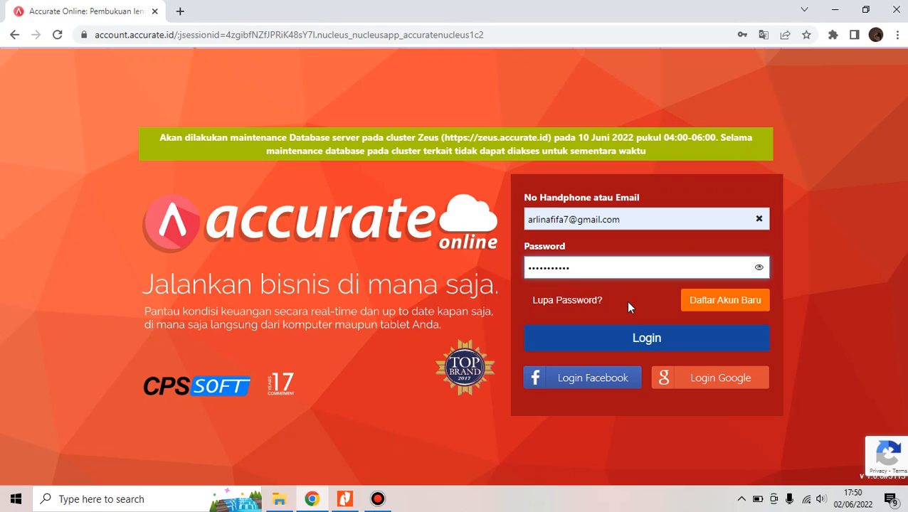
click(634, 340)
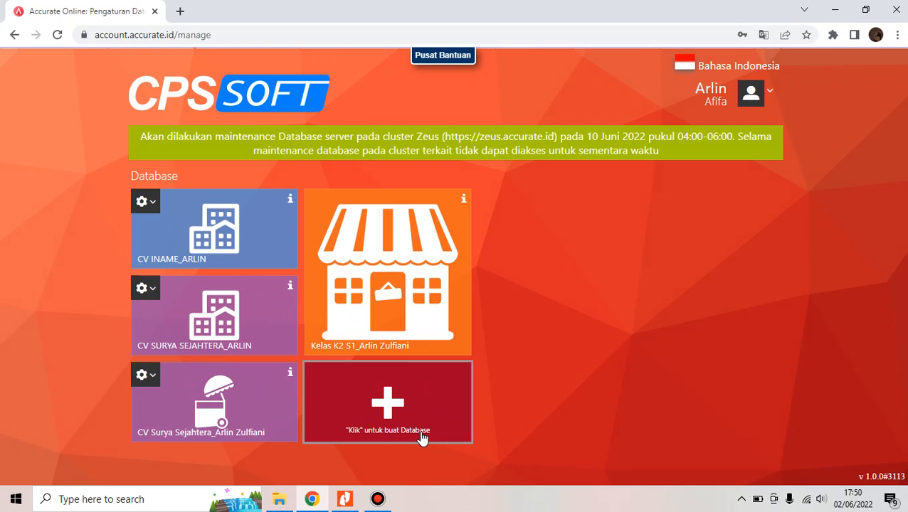
Start a new database whose alias is 'CV Iname_' followed by the owner's full name
click(421, 436)
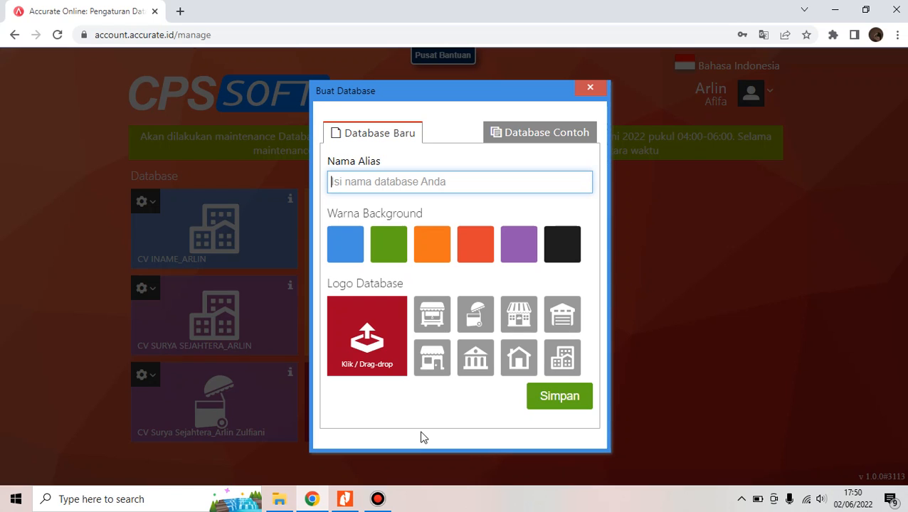
text(CV)
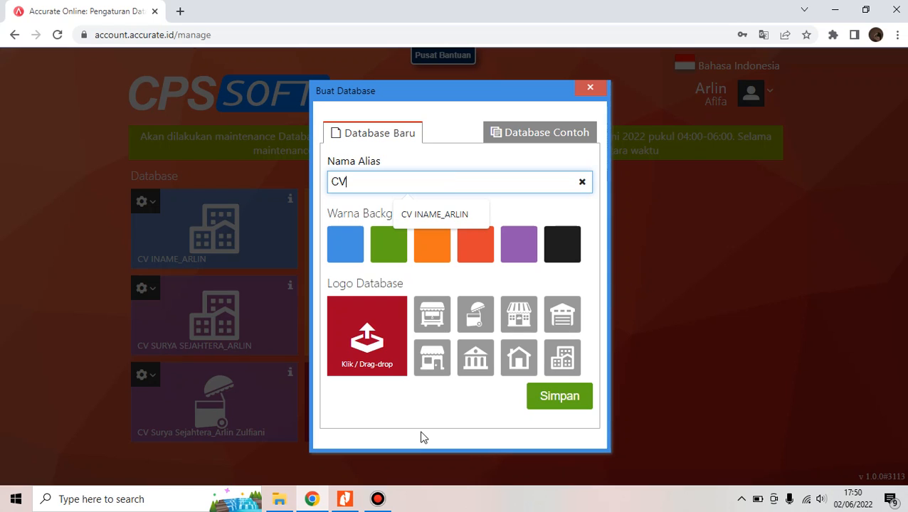
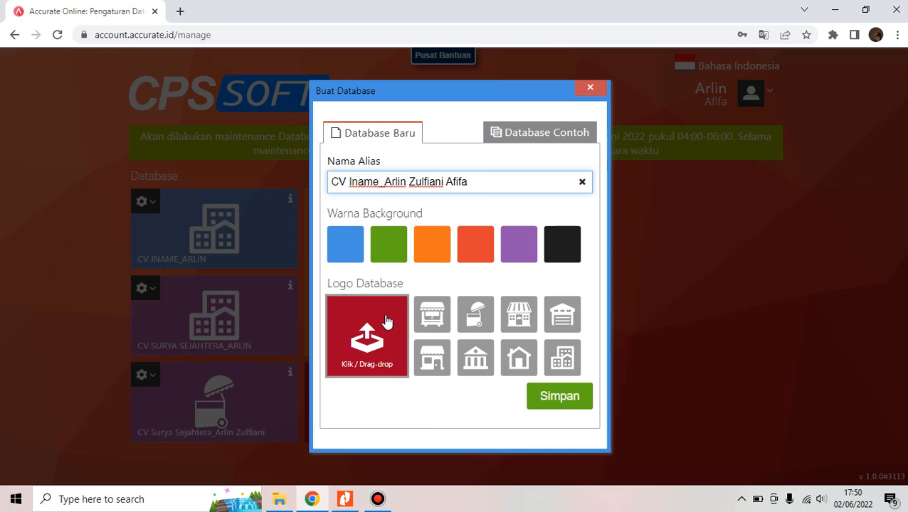
Give the database a red background and a shop-front logo, then save it
click(523, 260)
click(346, 261)
click(404, 256)
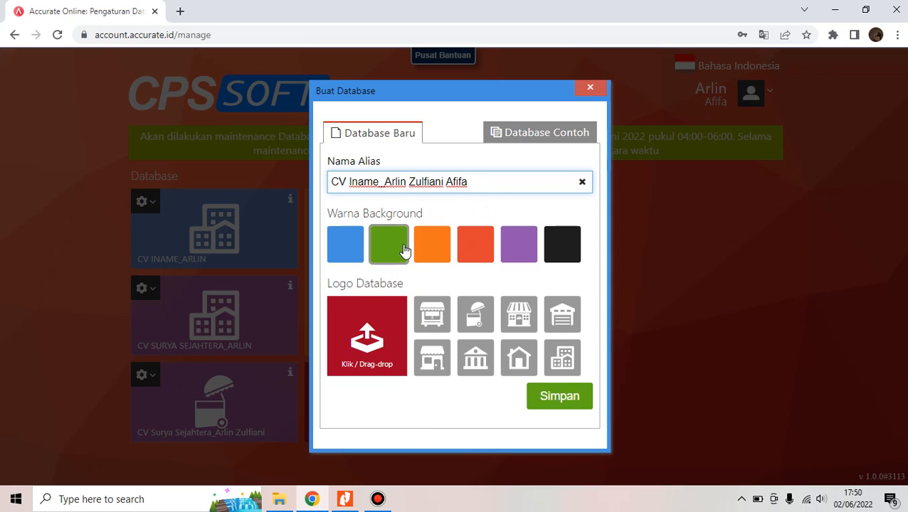
click(519, 244)
click(551, 239)
click(523, 245)
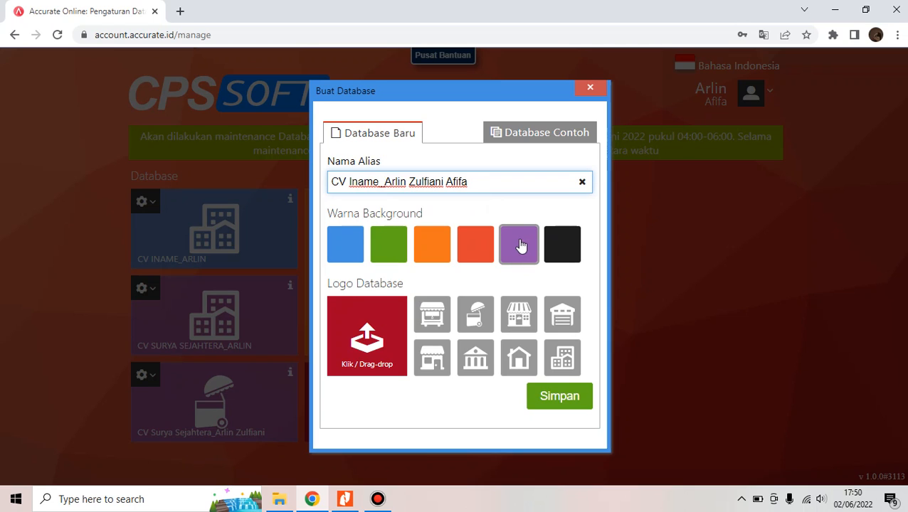
click(347, 238)
click(441, 239)
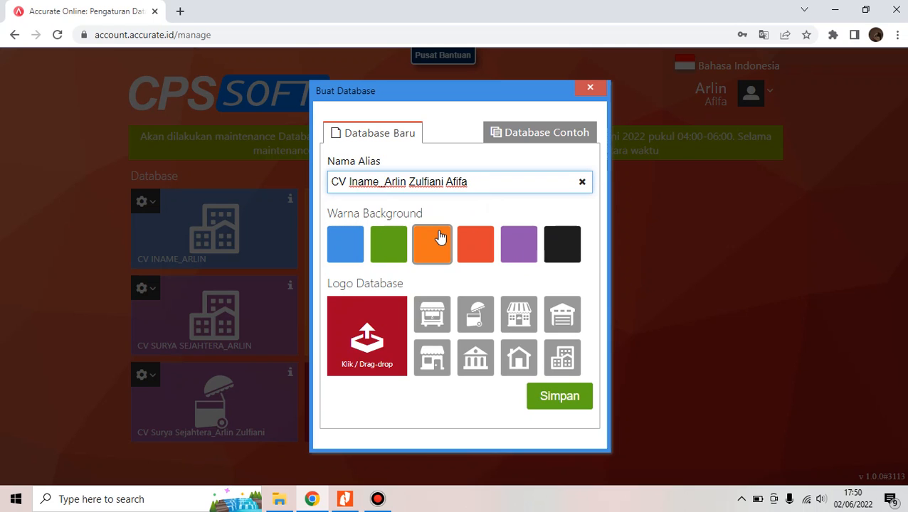
click(486, 246)
click(442, 374)
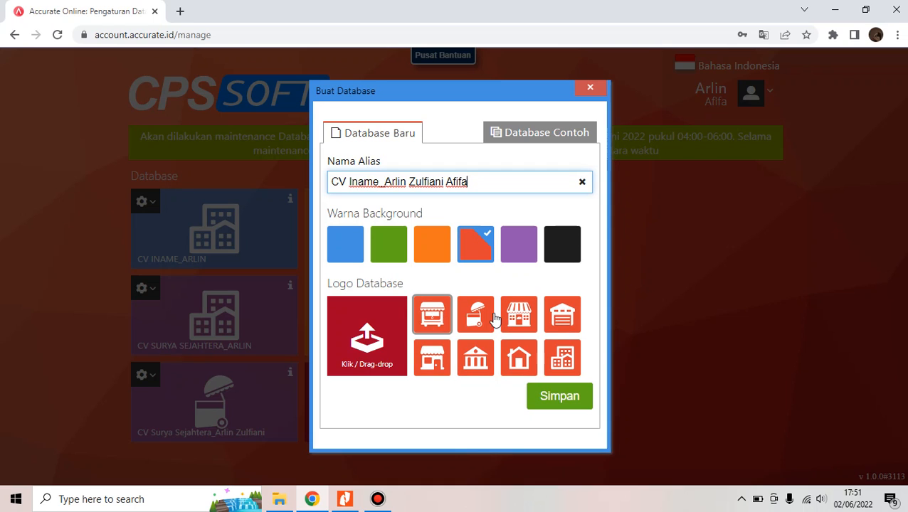
click(518, 317)
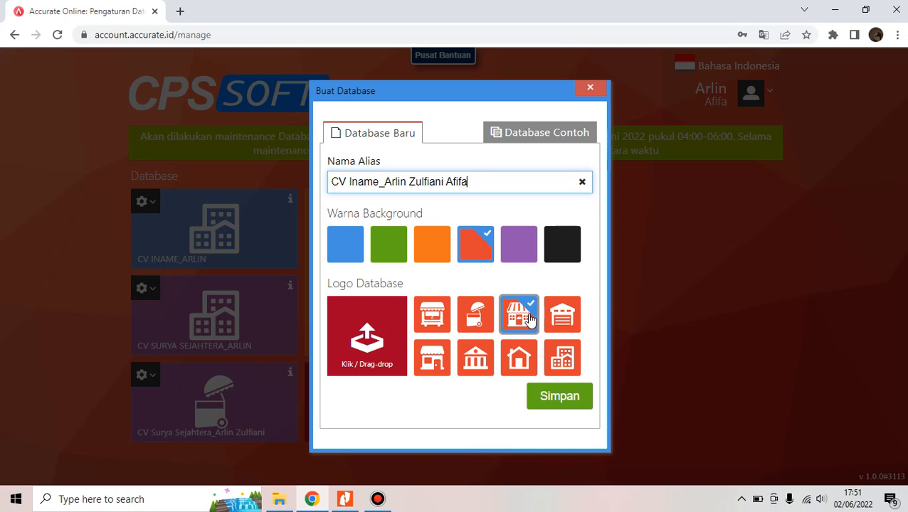
click(554, 396)
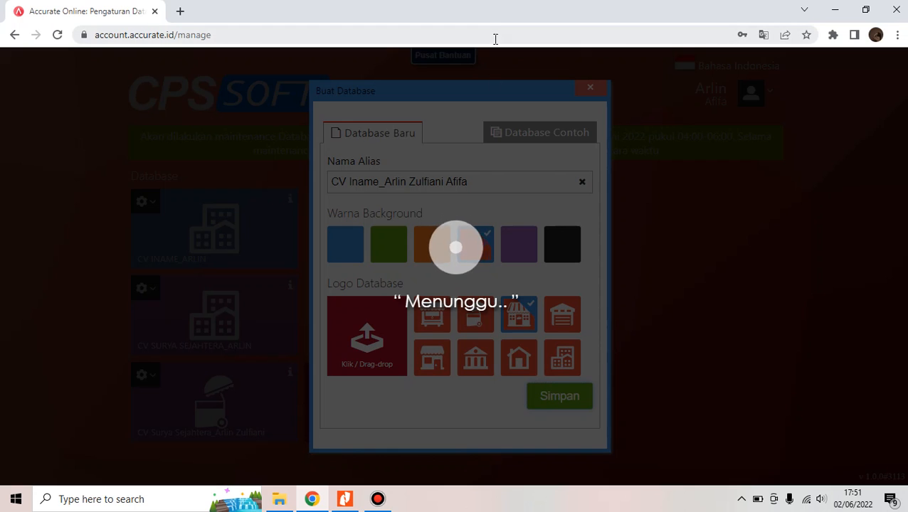
Wait until the new CV Iname database appears as a red shop-front tile
mouse_move(487, 5)
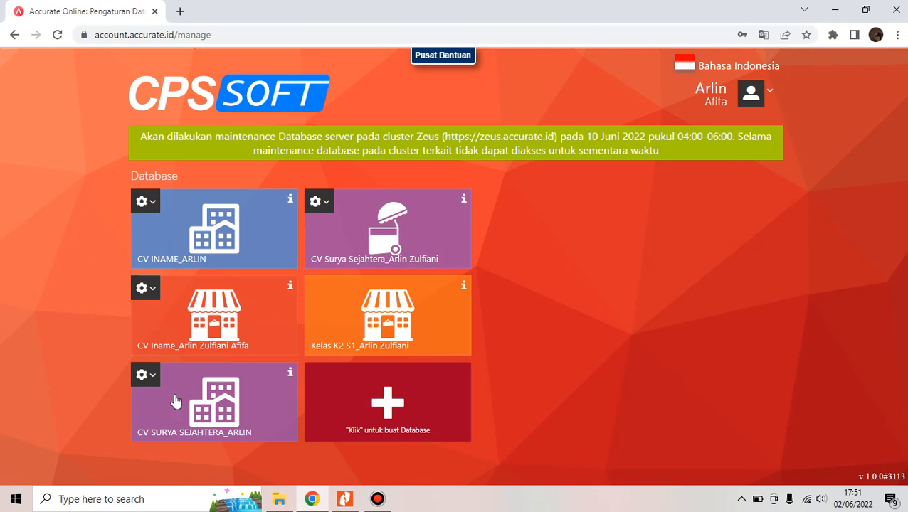
Open the CV Iname tile and dismiss the Google Translate offer while the wizard loads
click(246, 308)
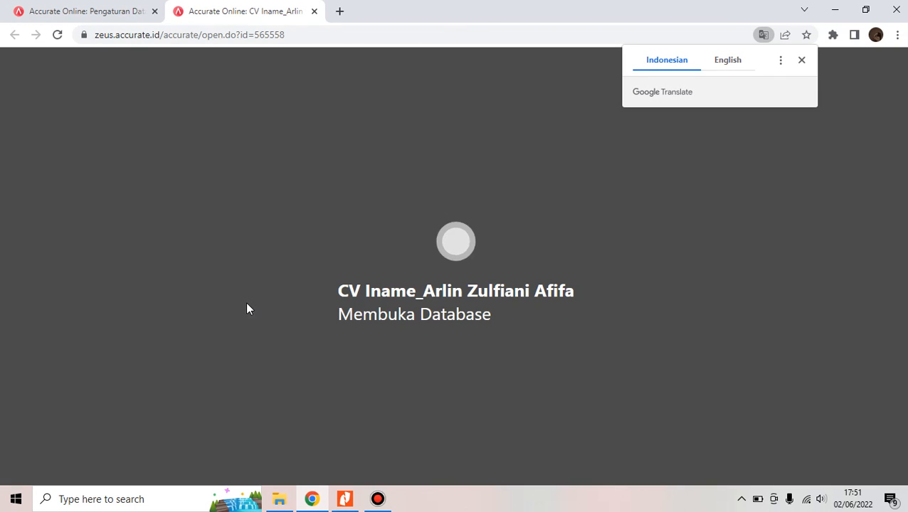
click(801, 61)
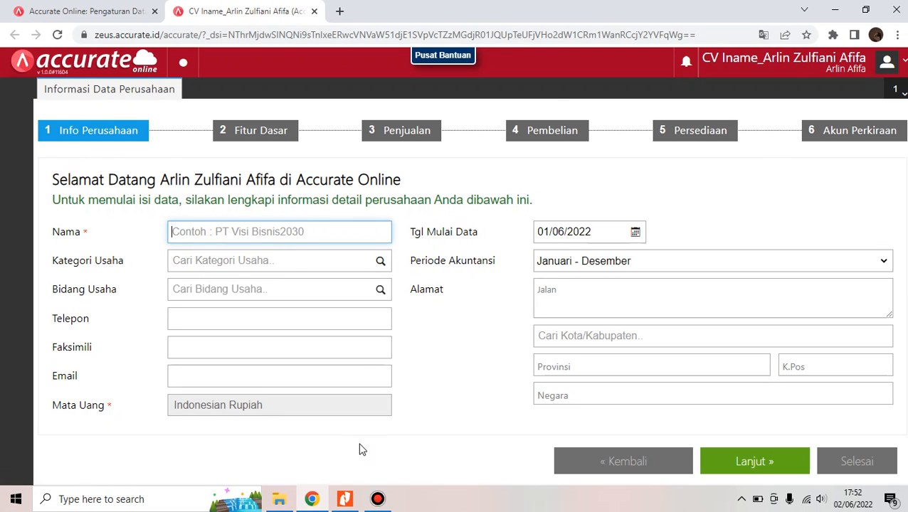
mouse_move(348, 506)
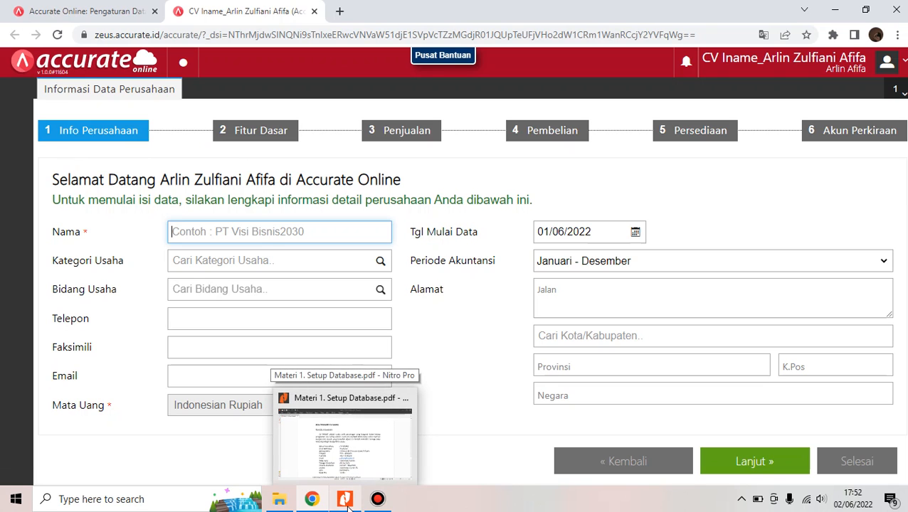
click(360, 463)
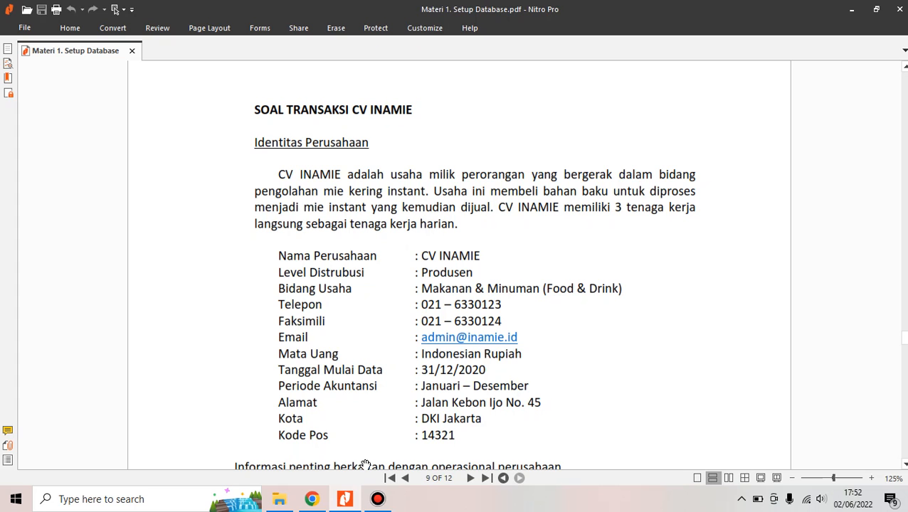
click(309, 500)
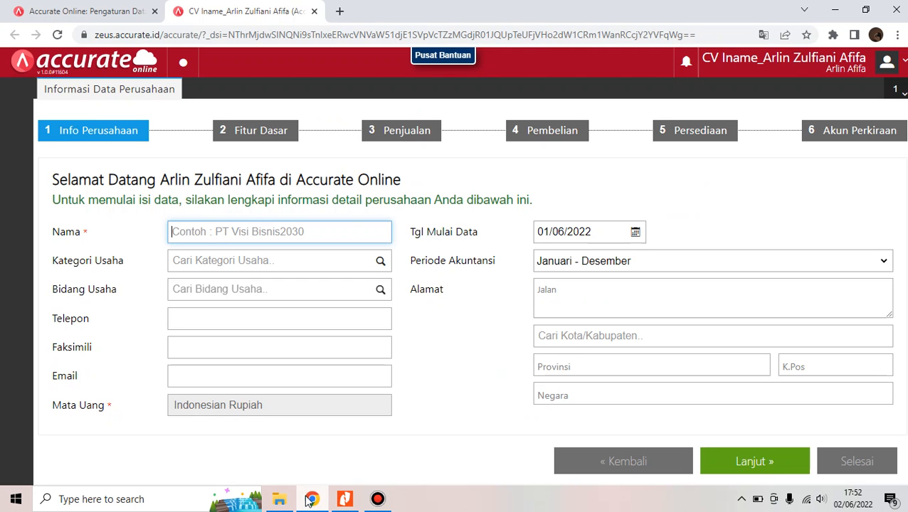
Enter the company name, with Kategori Usaha PRODUSEN and Bidang Usaha Food & Drink
text(CV )
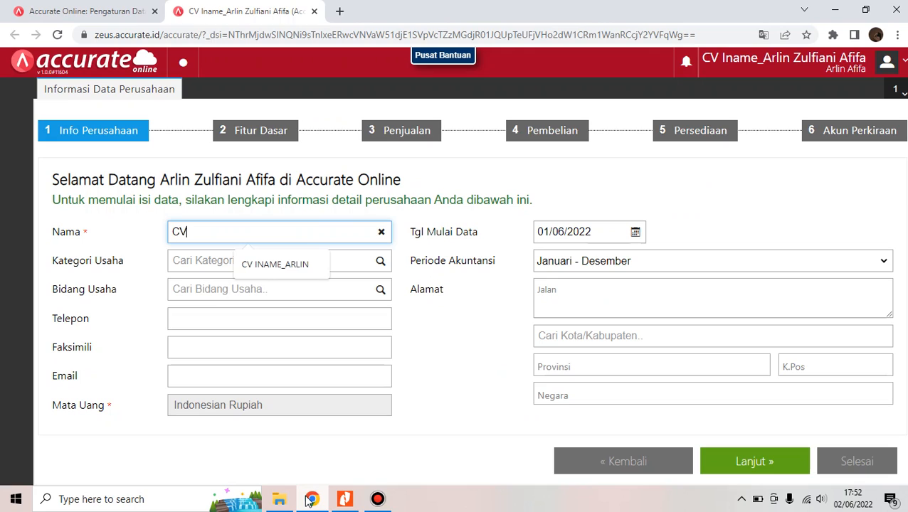
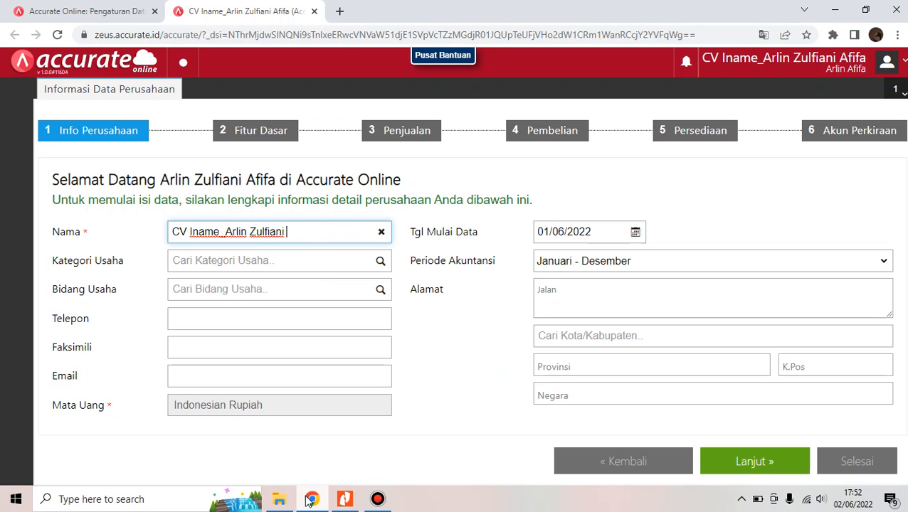
click(253, 261)
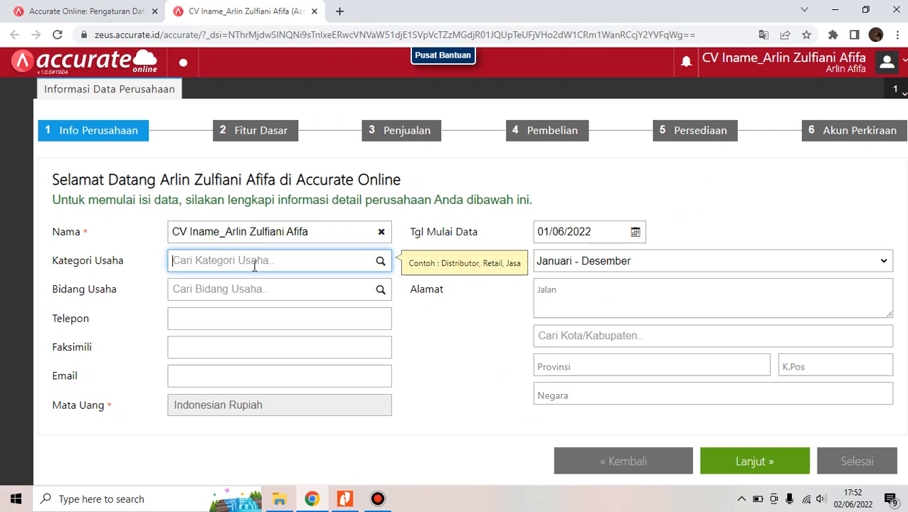
click(382, 262)
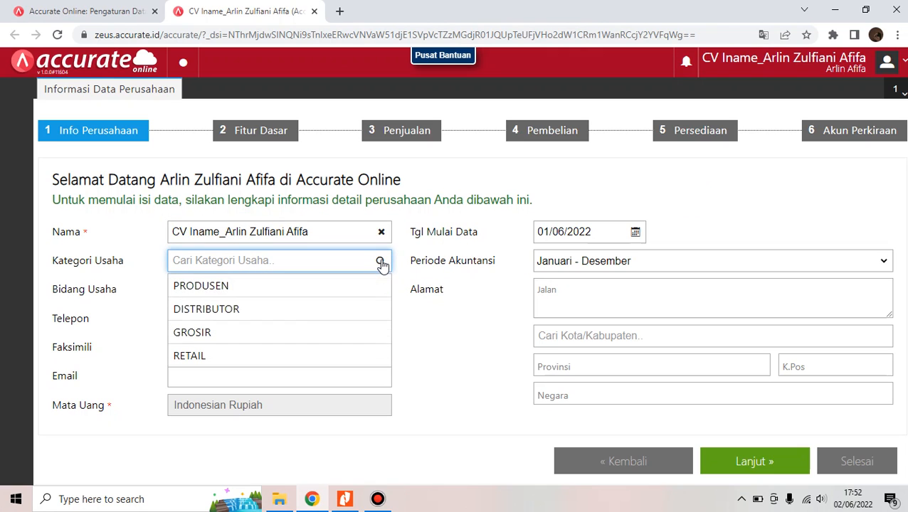
click(289, 286)
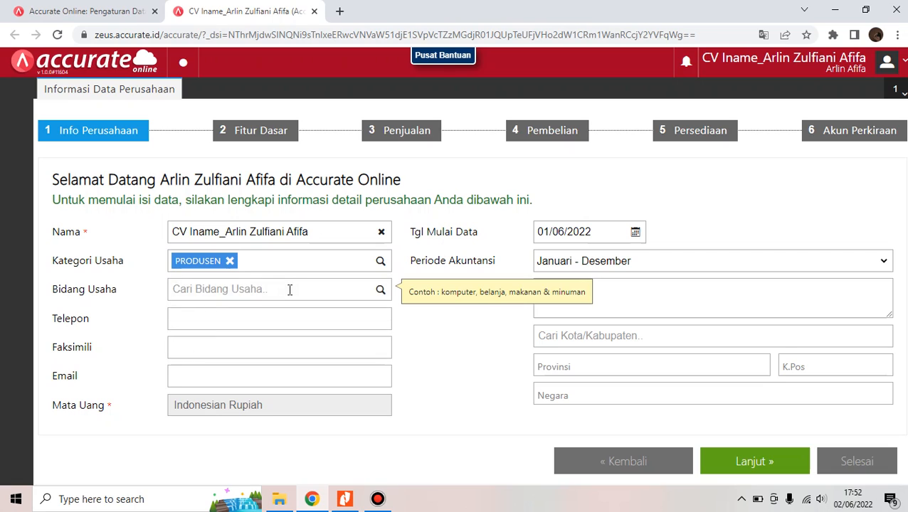
click(290, 289)
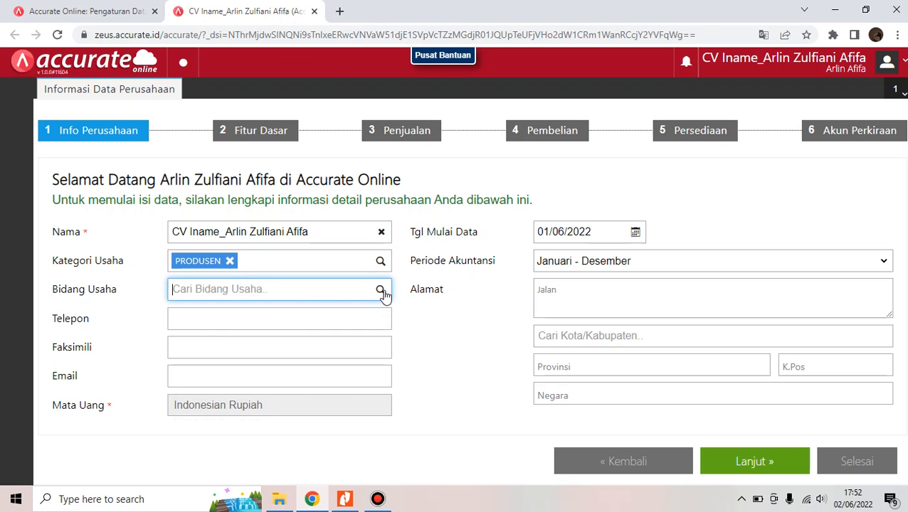
click(382, 291)
mouse_move(388, 327)
mouse_down()
mouse_move(389, 412)
mouse_move(385, 341)
mouse_up()
click(329, 409)
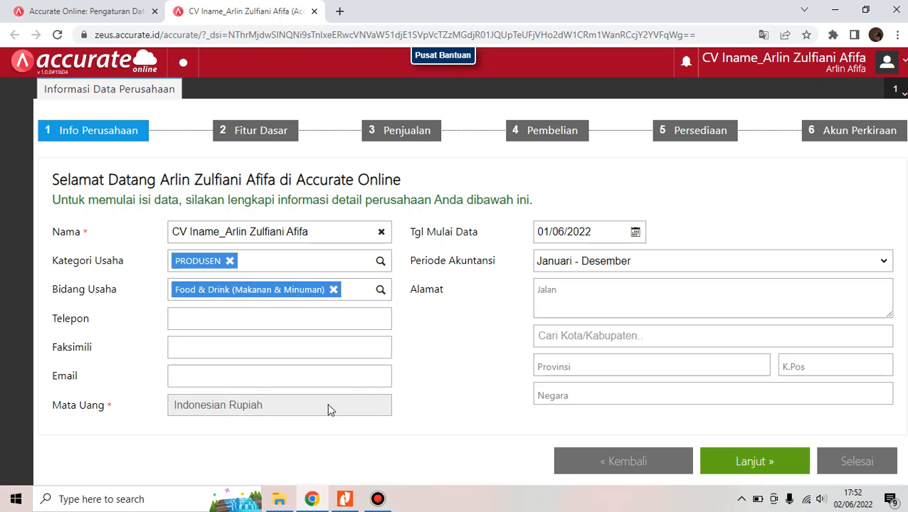
Fill the company phone, fax and e-mail from the saved autofill suggestions
click(304, 321)
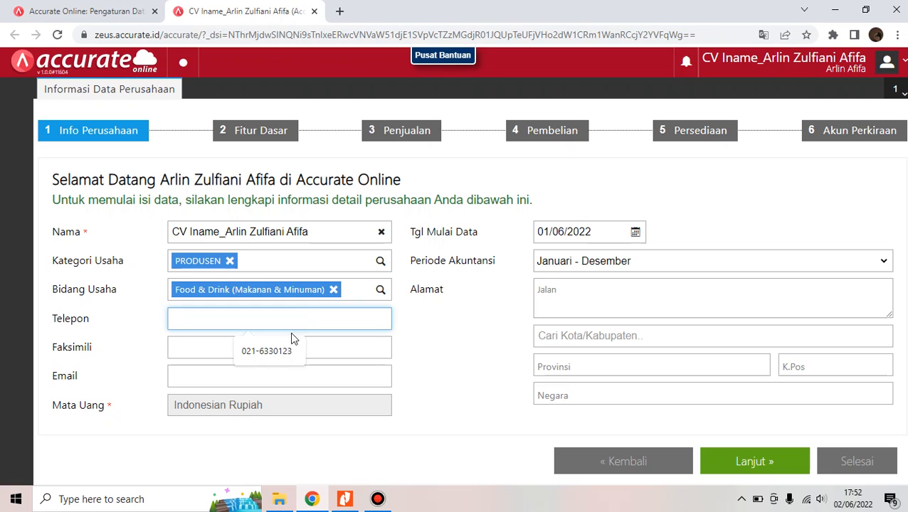
click(277, 361)
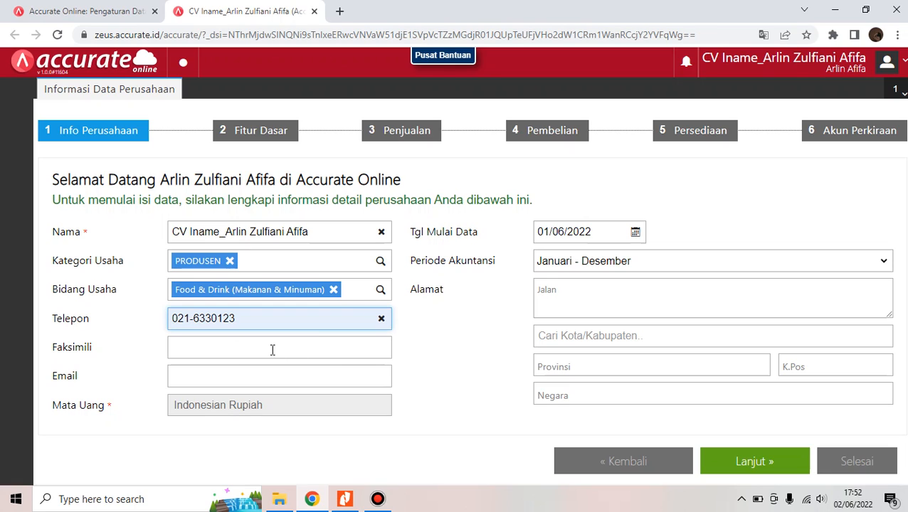
click(273, 349)
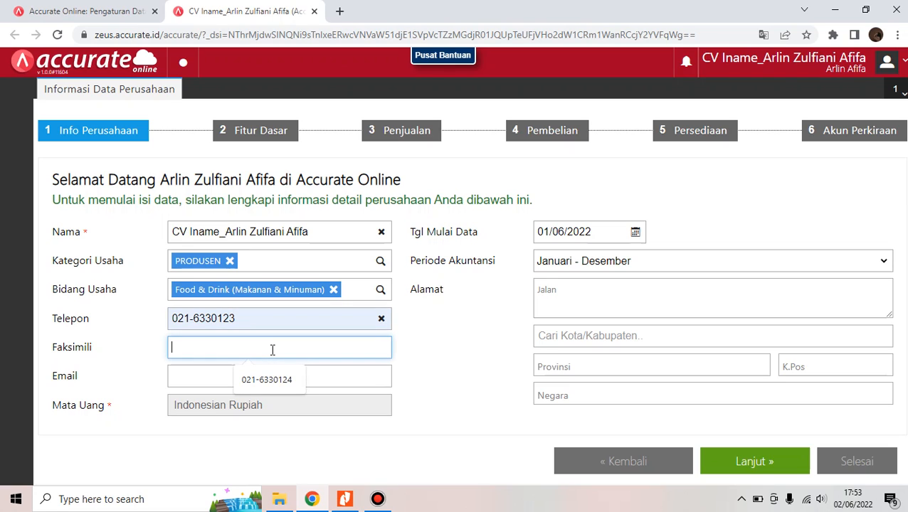
click(269, 376)
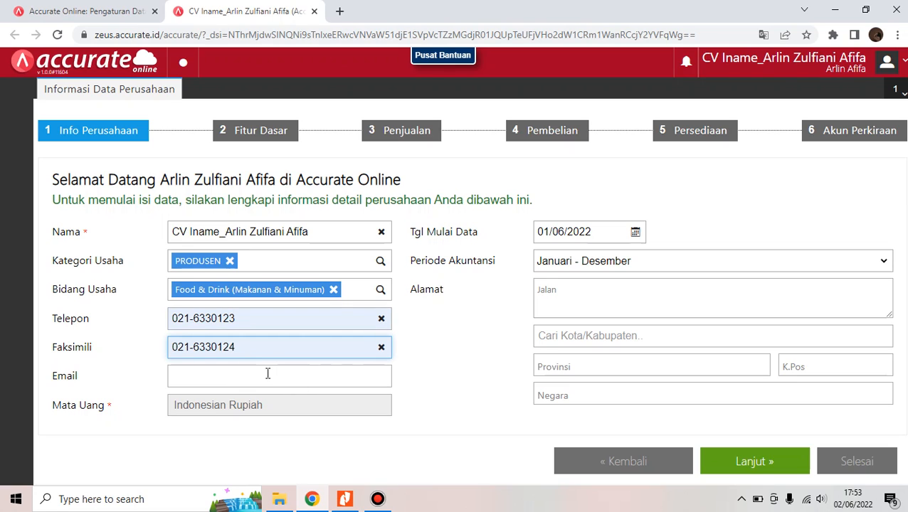
click(268, 374)
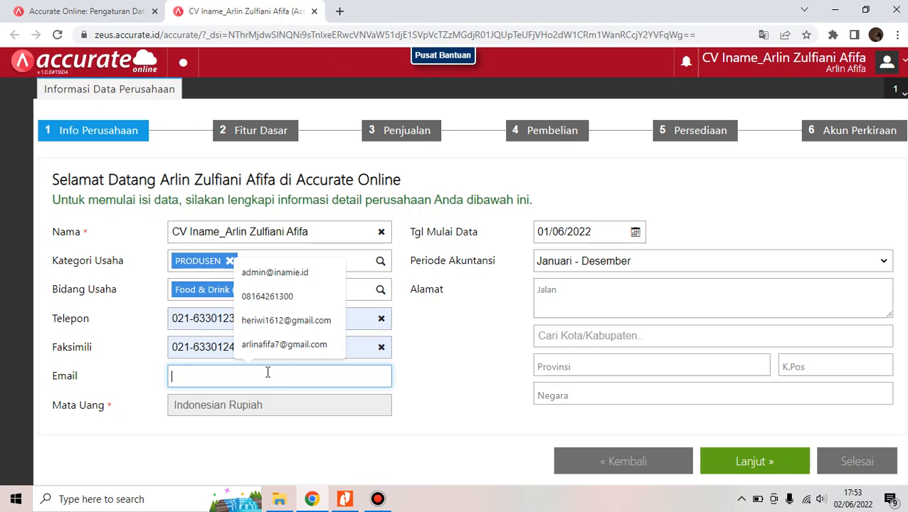
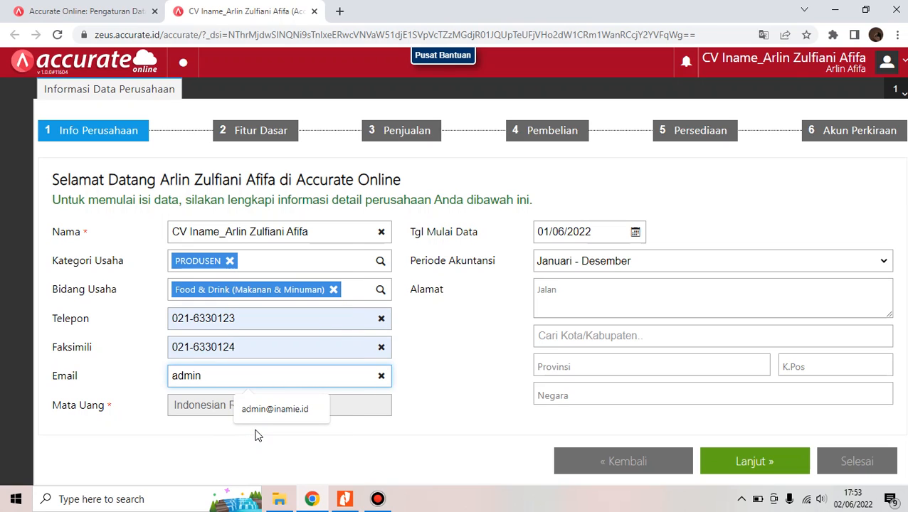
click(296, 416)
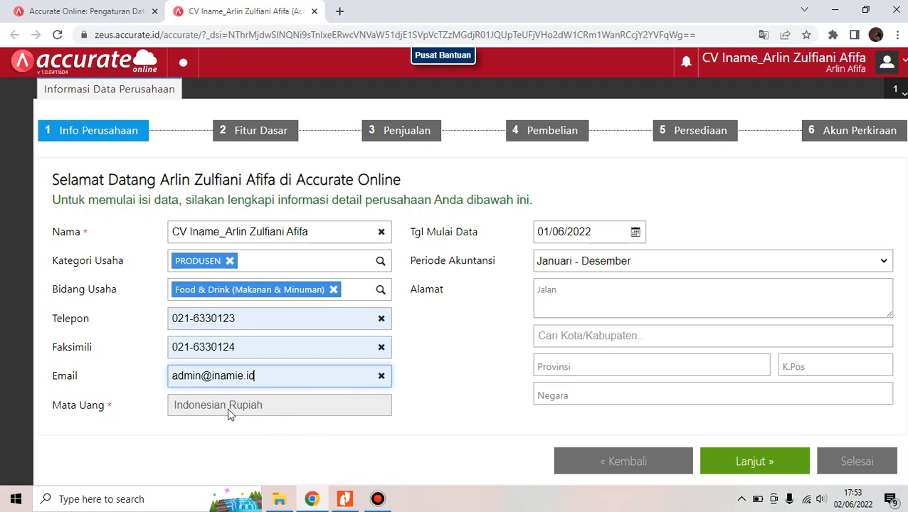
Set Tgl Mulai Data to 31/12/2020 and enter the company's street address
click(599, 237)
key(BackSpace)
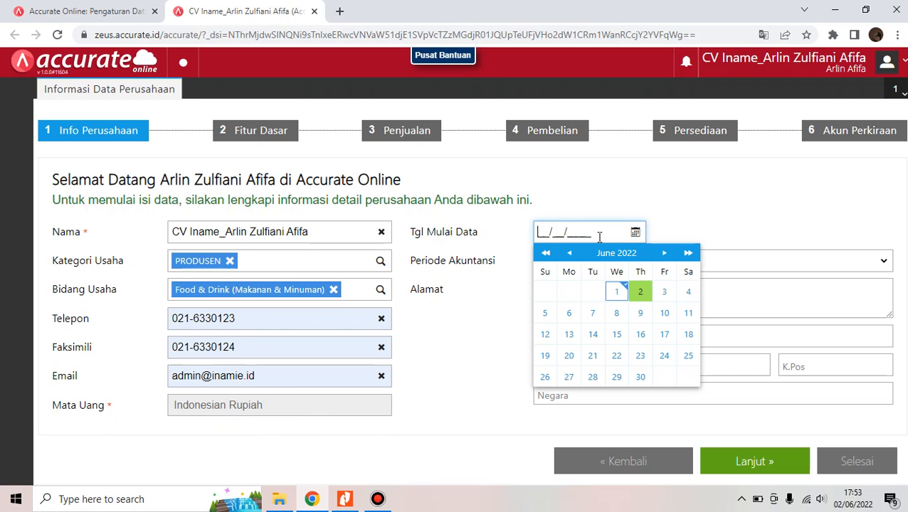
text(31/12/2020)
click(668, 231)
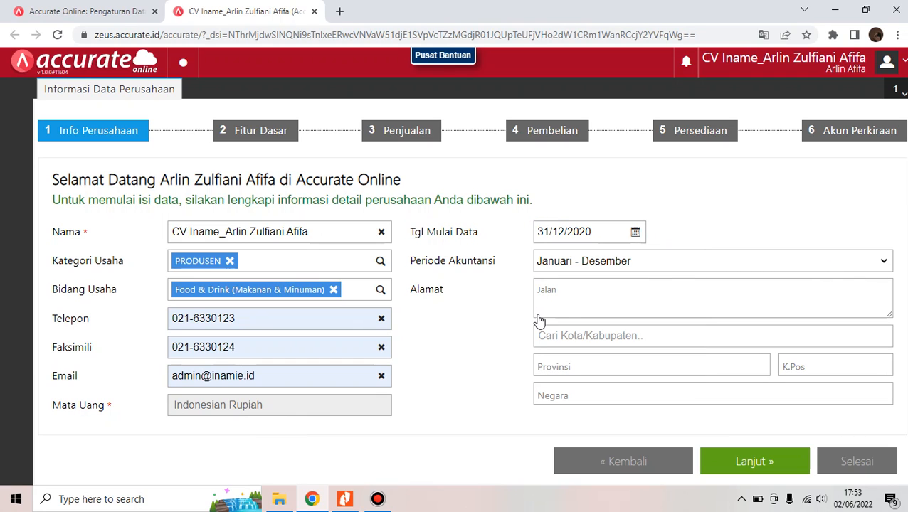
click(613, 289)
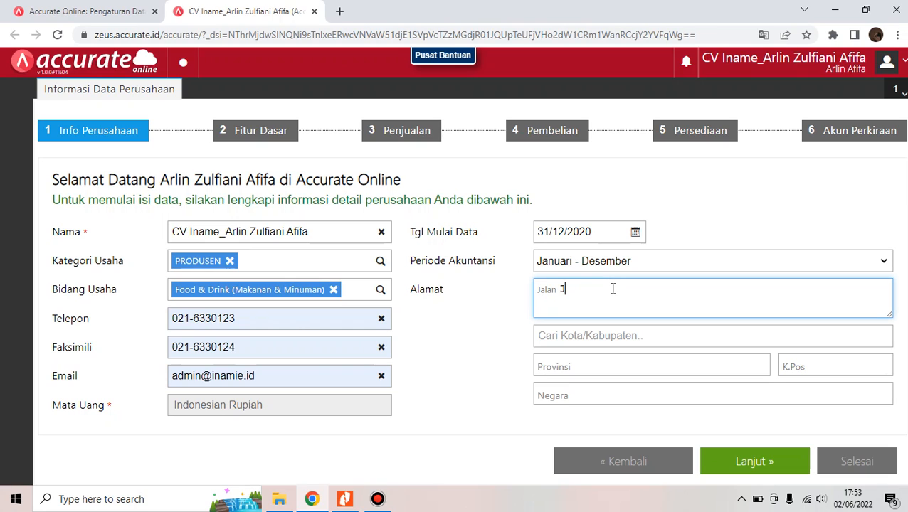
Choose DKI Jakarta as the city, accept the suggested postal code, and continue to Fitur Dasar
click(687, 327)
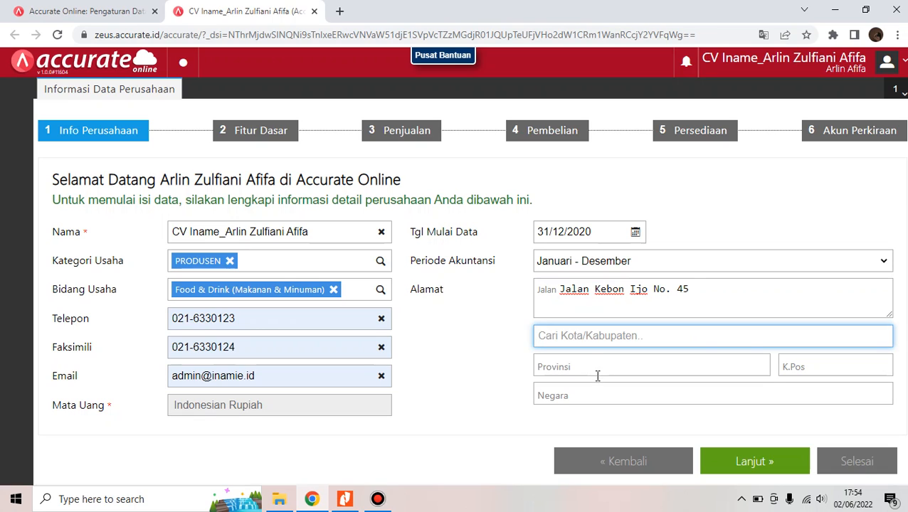
text(D)
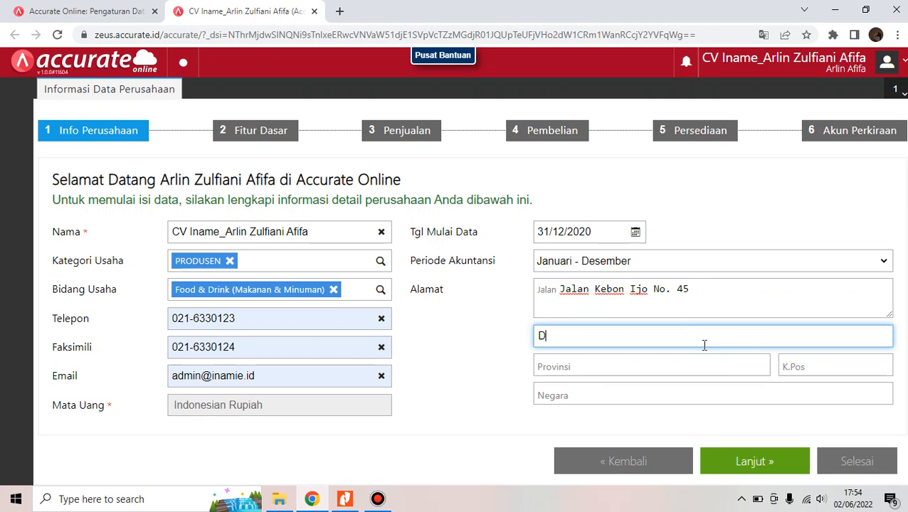
text(ki)
key(BackSpace)
text(i)
key(BackSpace)
key(BackSpace)
key(BackSpace)
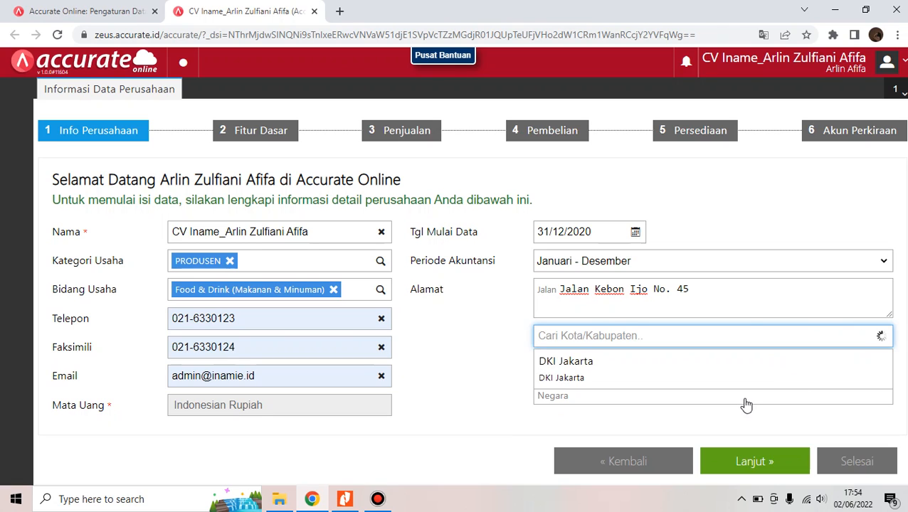
text(dki)
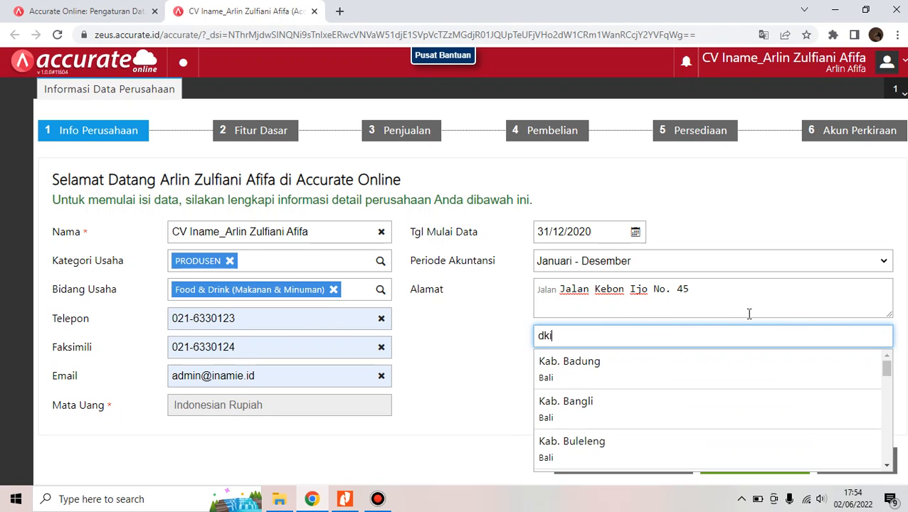
click(796, 374)
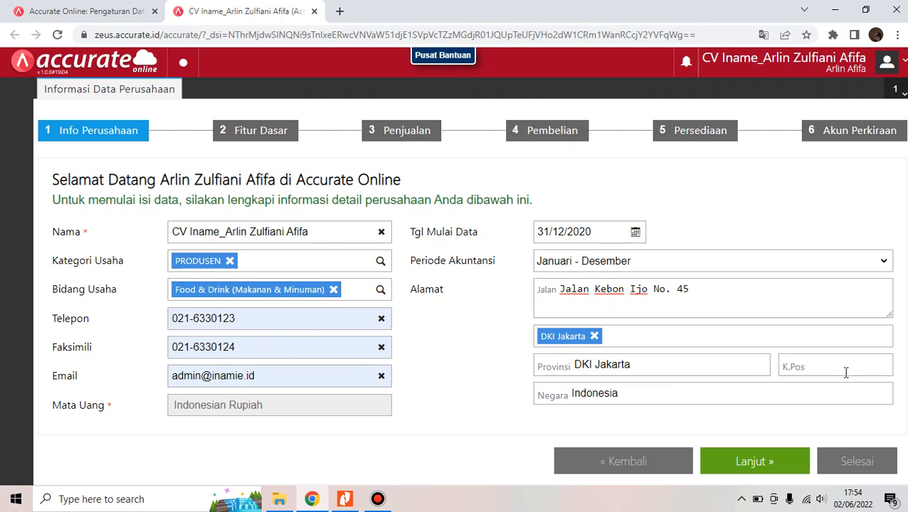
click(845, 371)
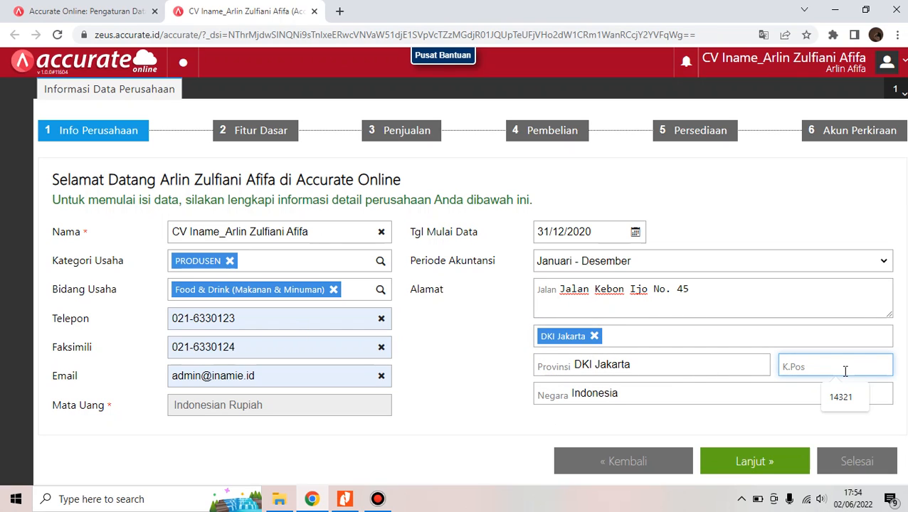
click(840, 399)
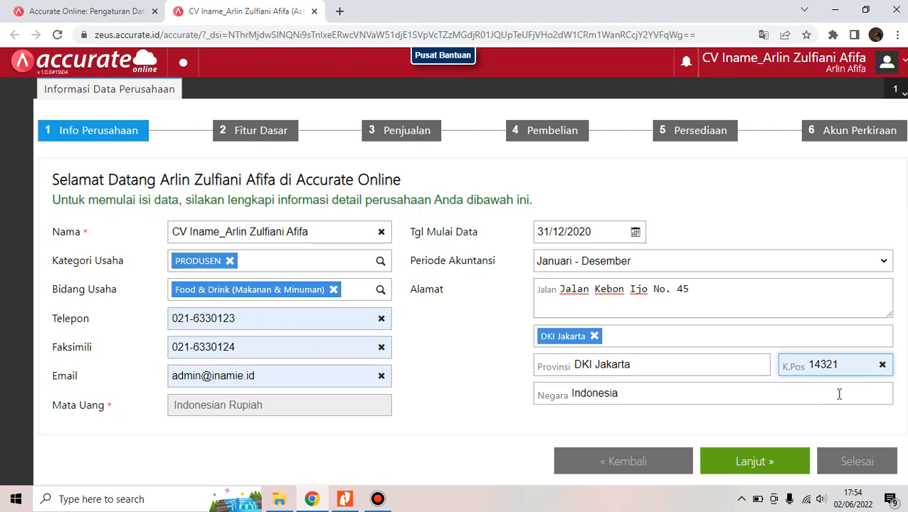
click(771, 468)
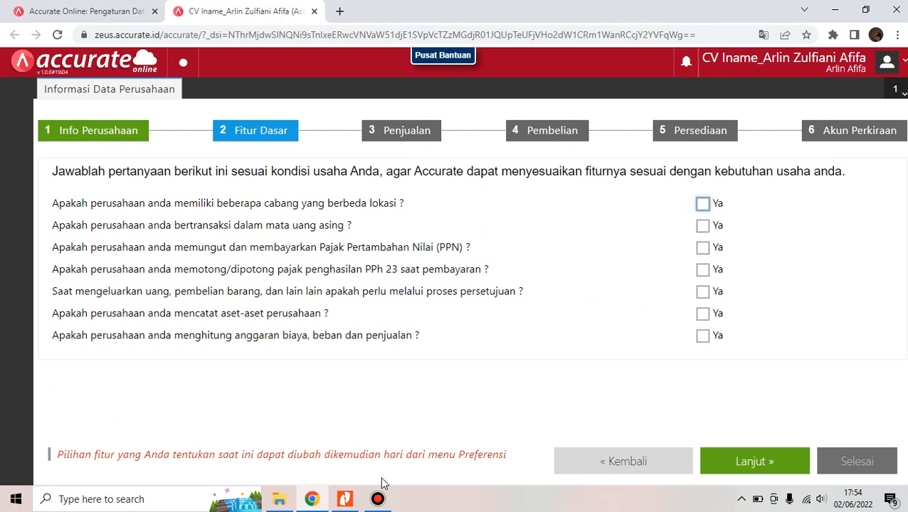
Scroll the Nitro Pro reference PDF to the company's operational requirements section
click(349, 502)
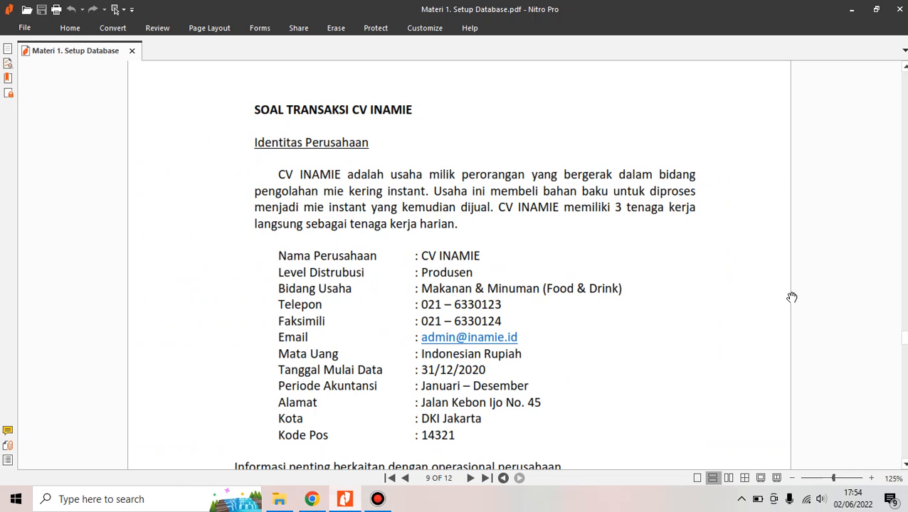
scroll(874, 307, down, 5)
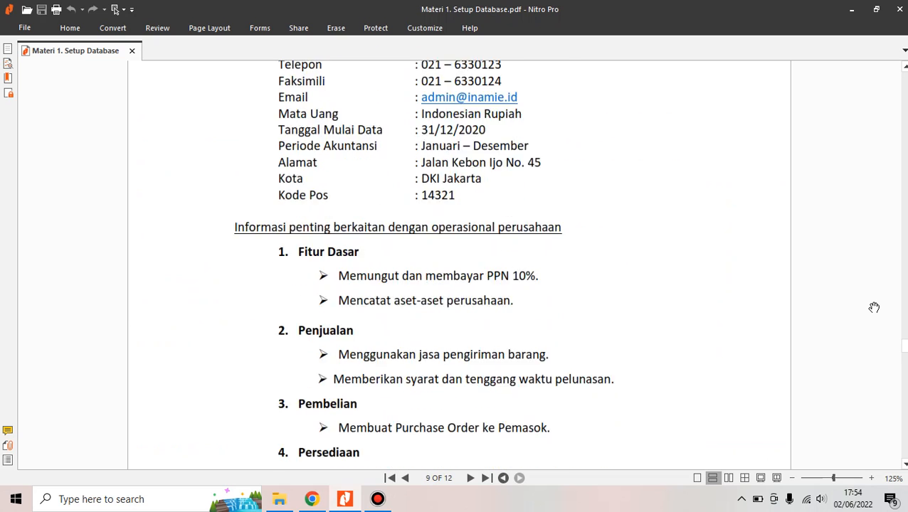
scroll(874, 307, down, 1)
scroll(874, 308, up, 1)
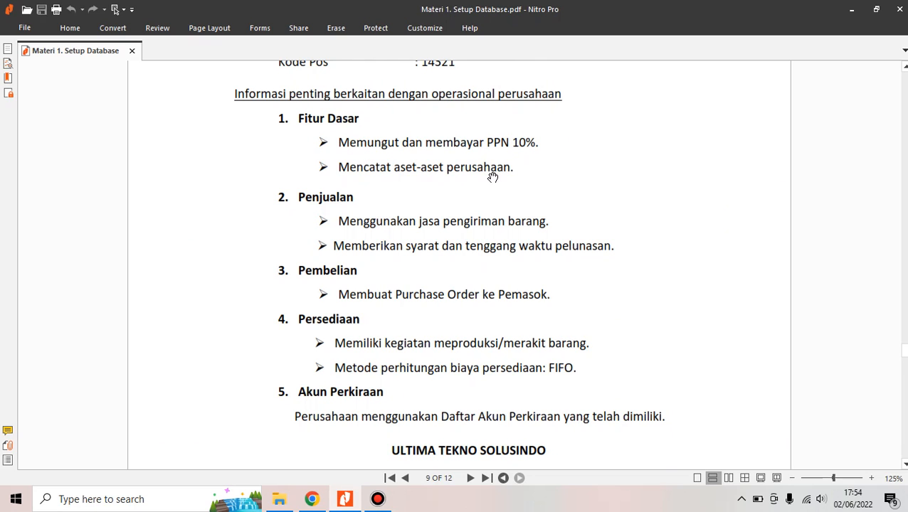
Back in Accurate, tick Ya for PPN collection and asset recording, then proceed to Penjualan
click(316, 498)
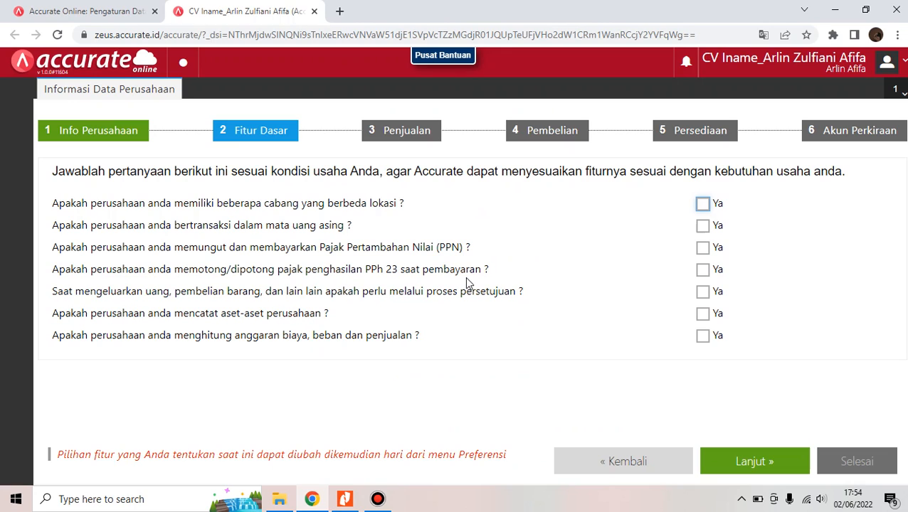
click(703, 249)
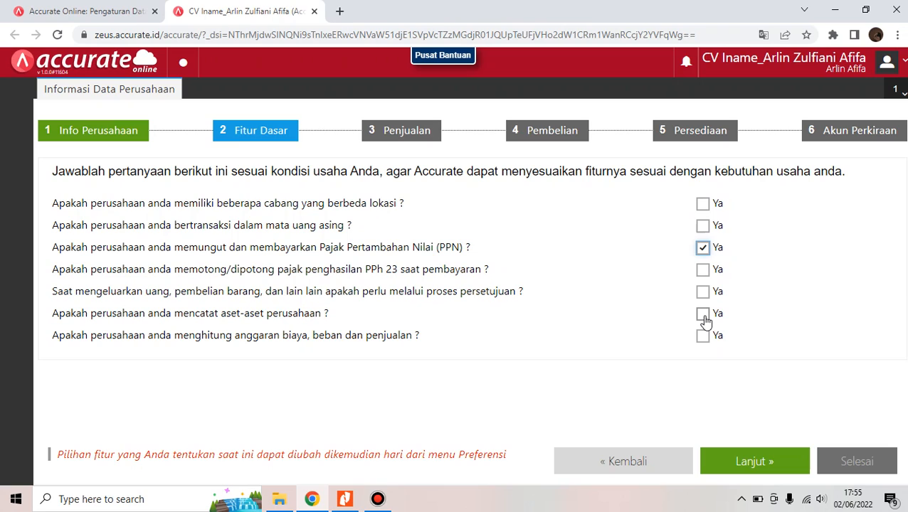
click(703, 317)
click(758, 463)
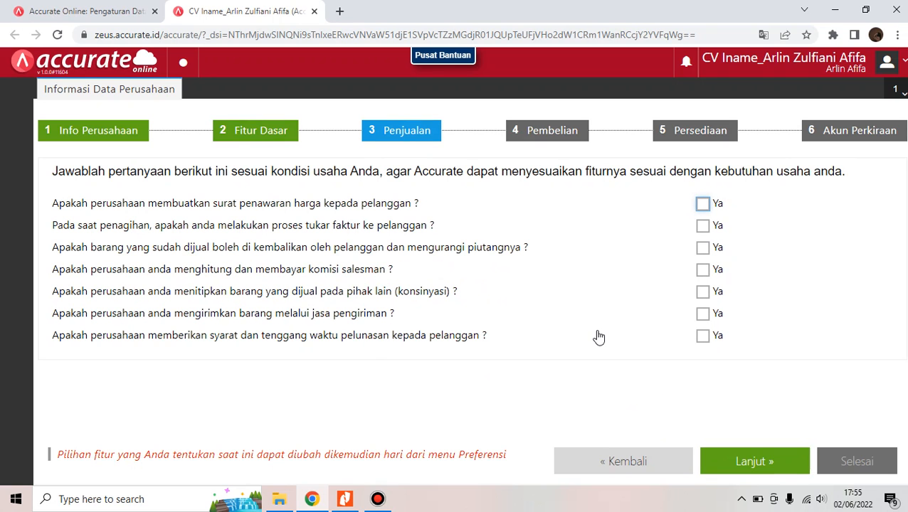
After checking the PDF, tick Ya for delivery services and customer payment terms, then advance
click(343, 500)
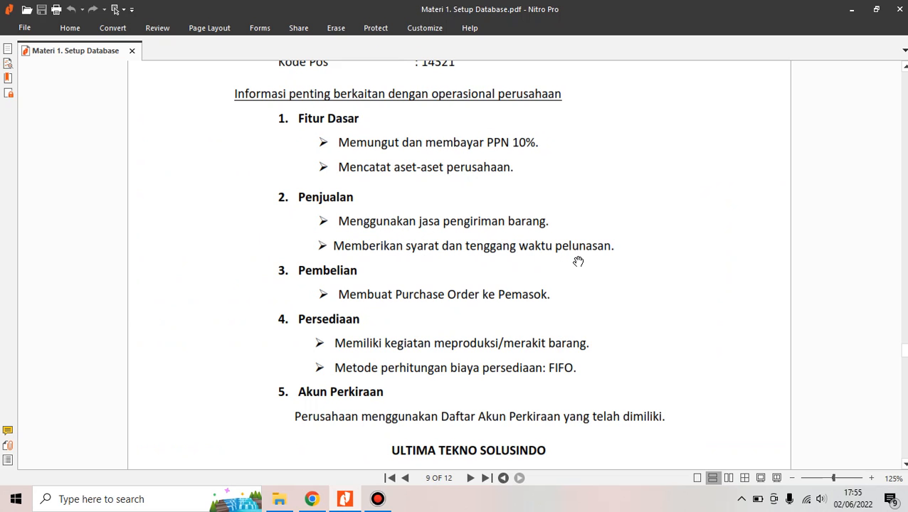
click(318, 496)
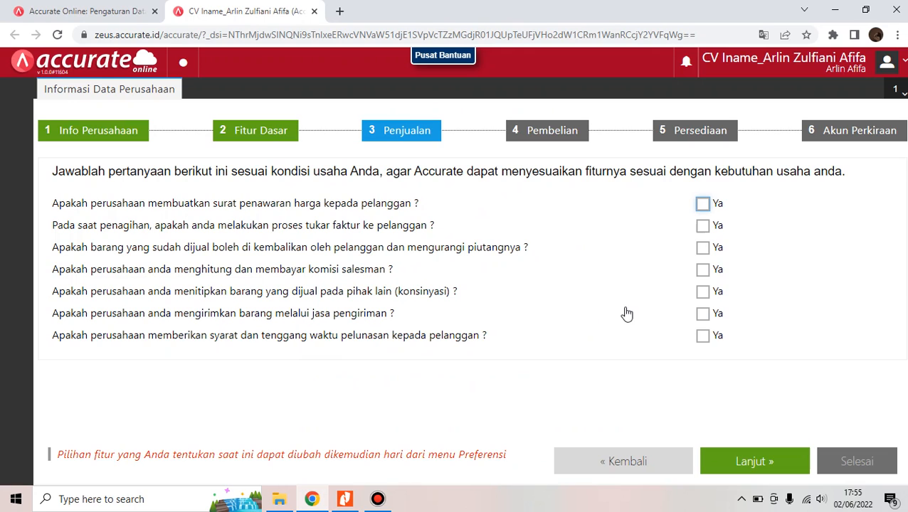
click(704, 317)
click(704, 340)
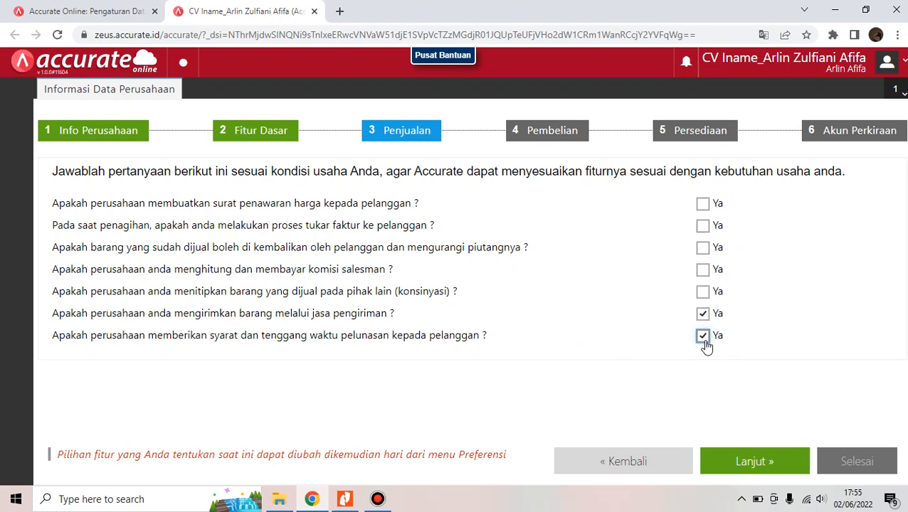
click(798, 478)
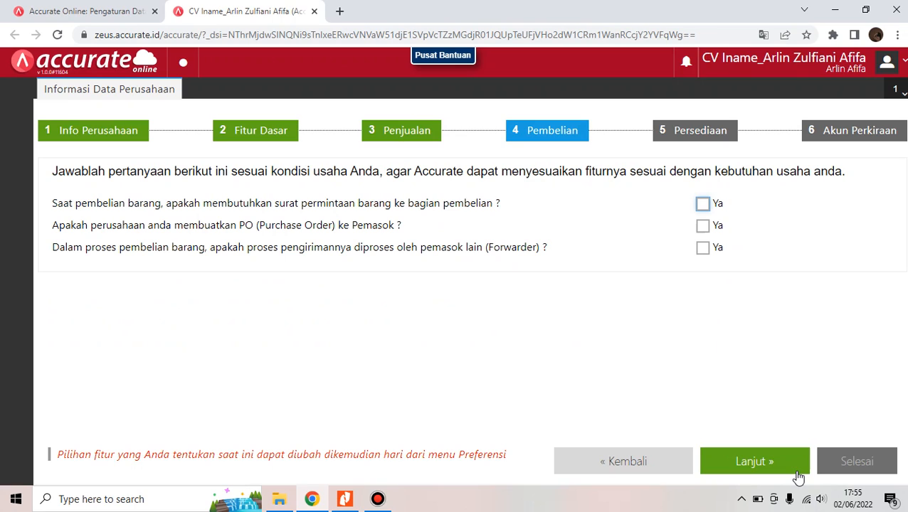
Consult the PDF, tick Ya for Purchase Orders to suppliers, then continue to Persediaan
click(345, 499)
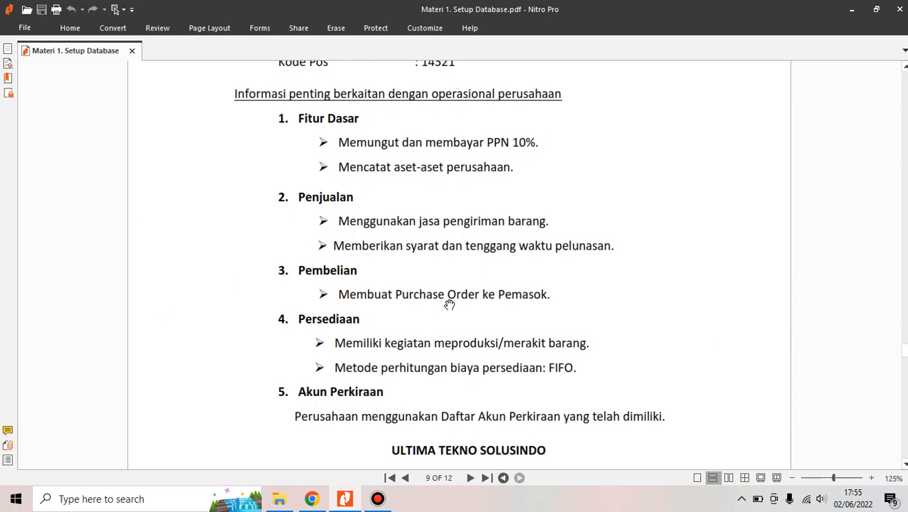
click(326, 501)
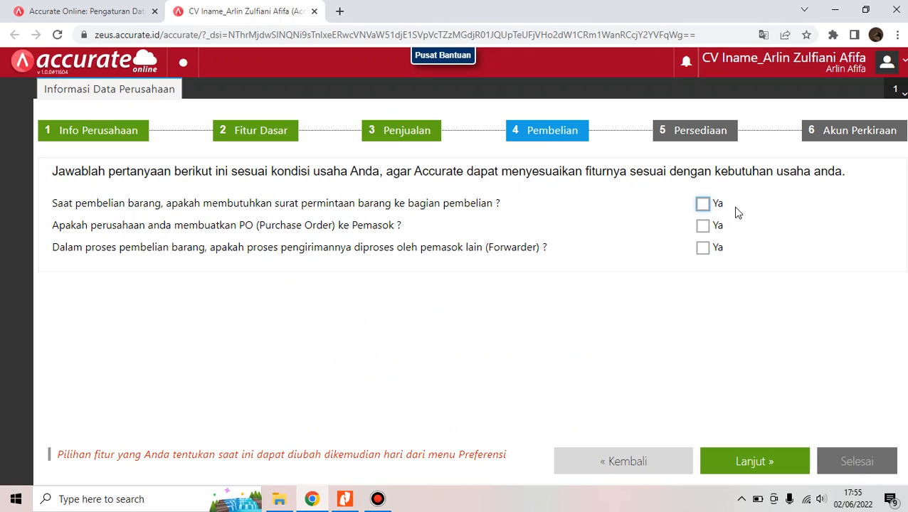
click(706, 228)
click(767, 463)
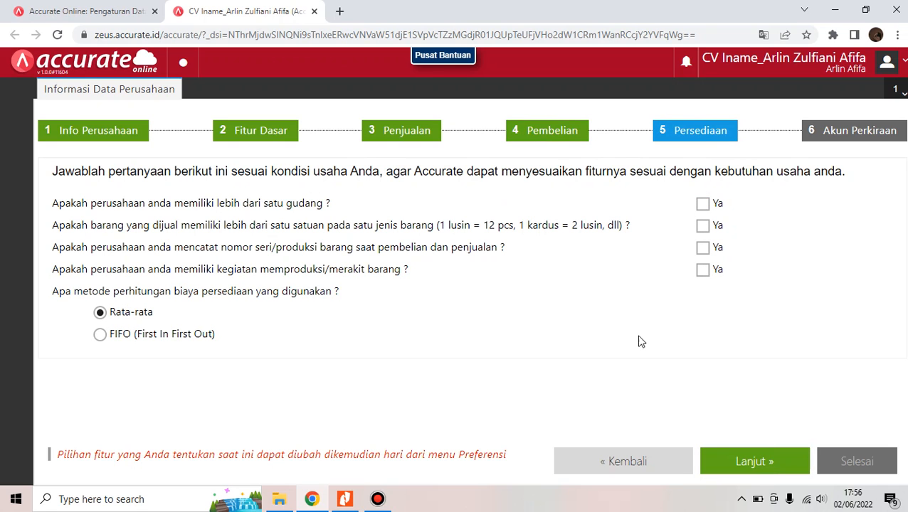
Per the PDF, tick Ya for producing/assembling goods, select FIFO costing, and advance
click(351, 503)
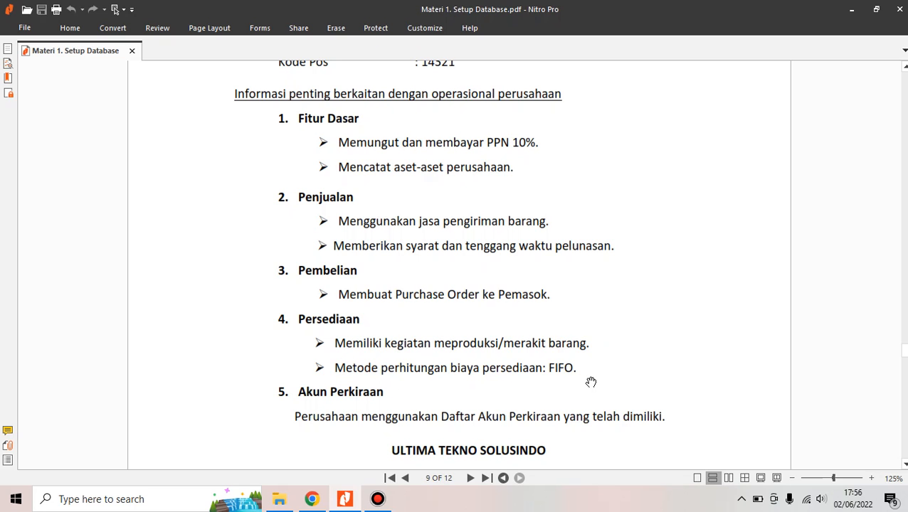
click(314, 501)
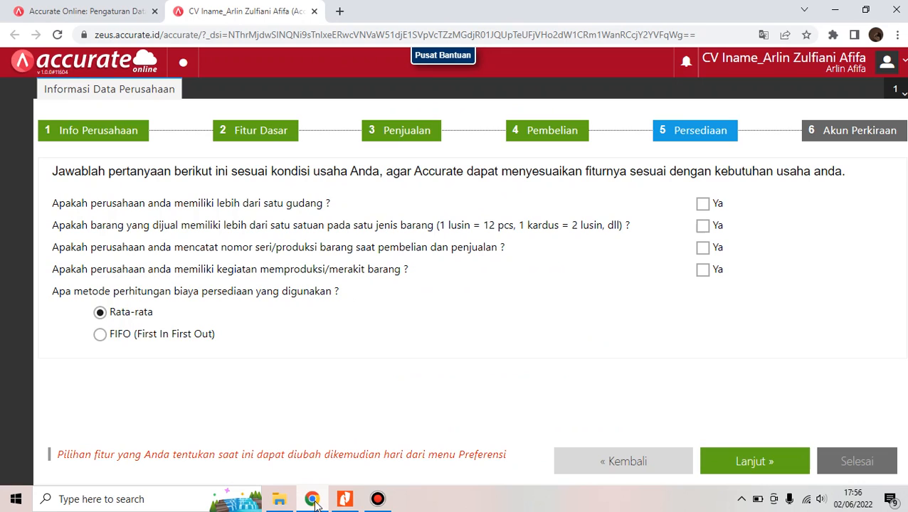
click(704, 270)
click(183, 342)
click(775, 464)
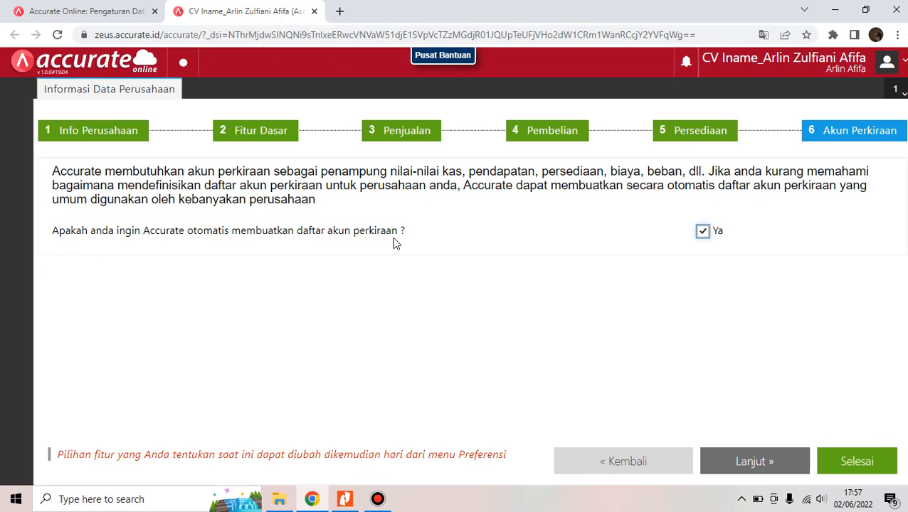
Untick Ya for automatic akun perkiraan creation and finish the company setup wizard with Selesai
click(346, 500)
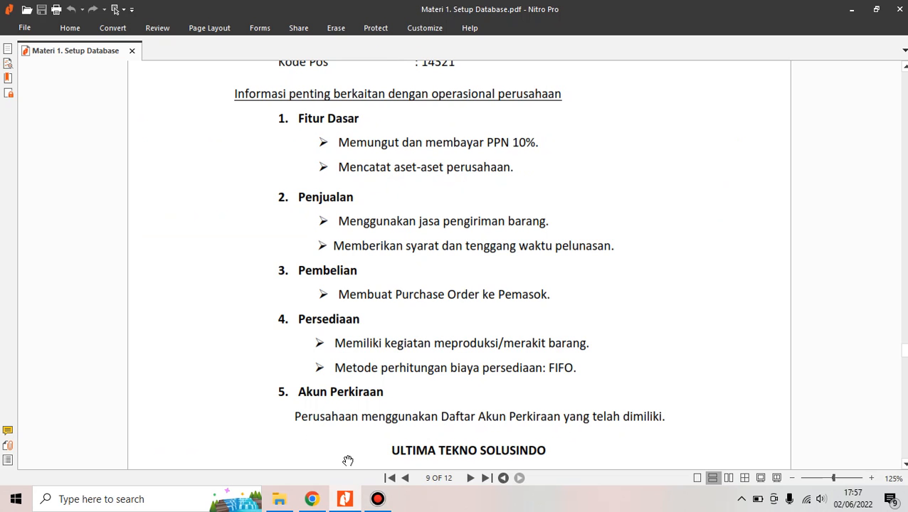
click(313, 499)
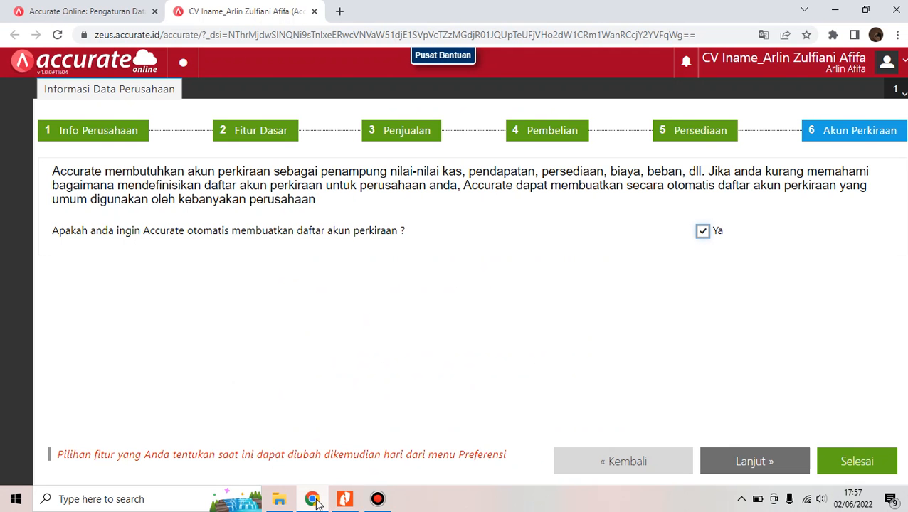
click(702, 232)
click(877, 469)
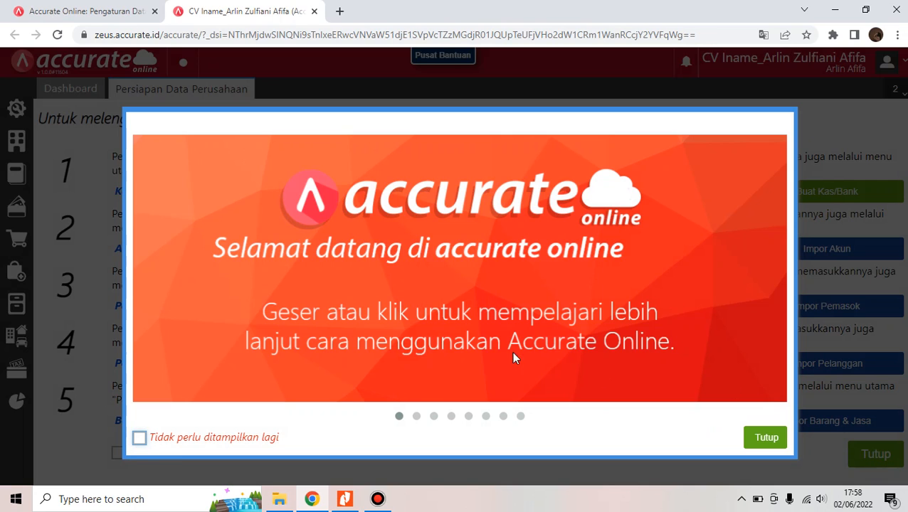
Tick 'Tidak perlu ditampilkan lagi' and close the welcome tour with Tutup
click(208, 440)
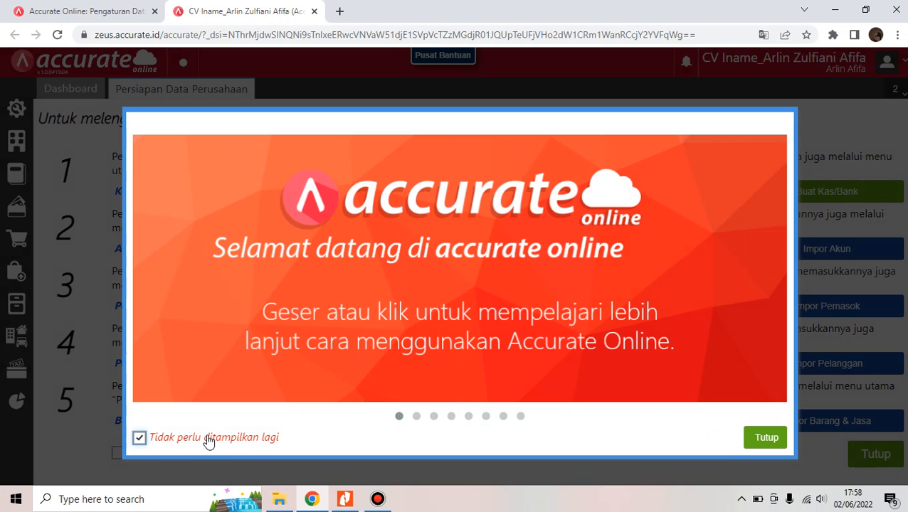
click(764, 441)
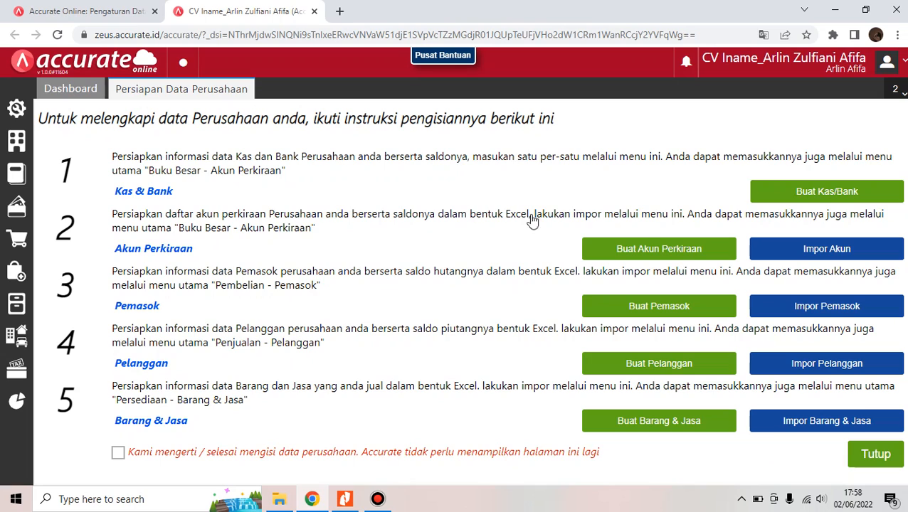
Start the account import and pick 1. Daftar Akun from ARLIN > KOMPUTER AKUNTANSI > Materi > Excel CV Inamie
click(802, 253)
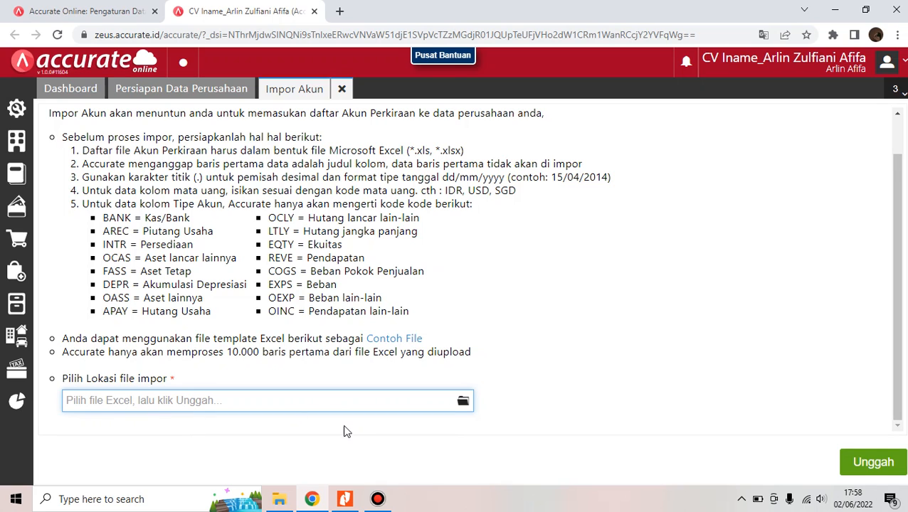
click(463, 402)
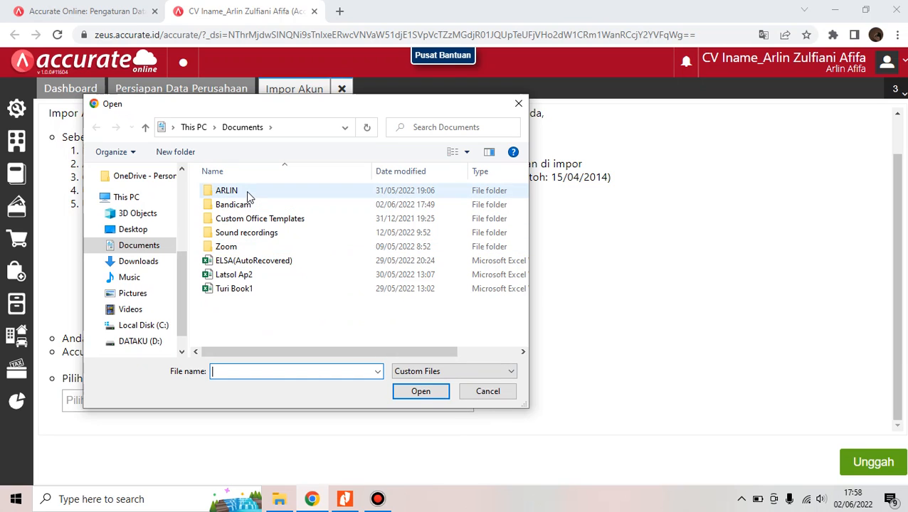
click(248, 192)
double_click(247, 191)
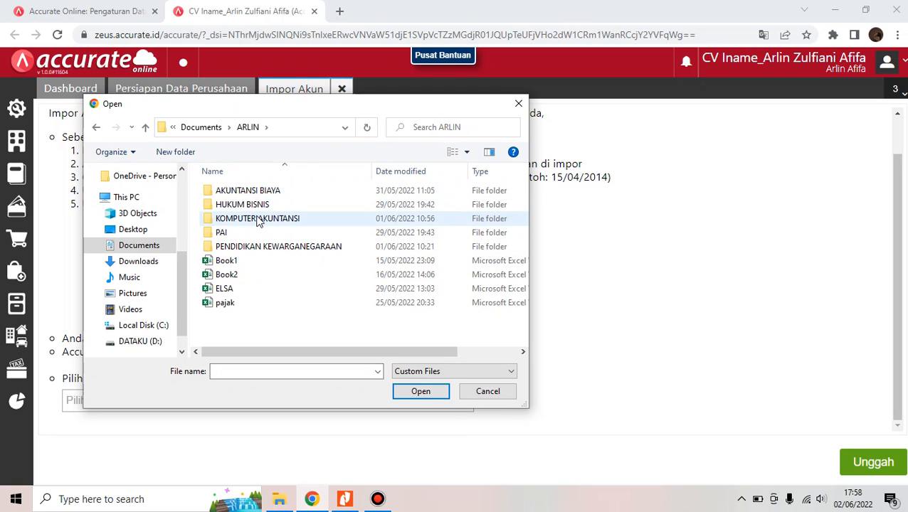
double_click(256, 218)
double_click(250, 192)
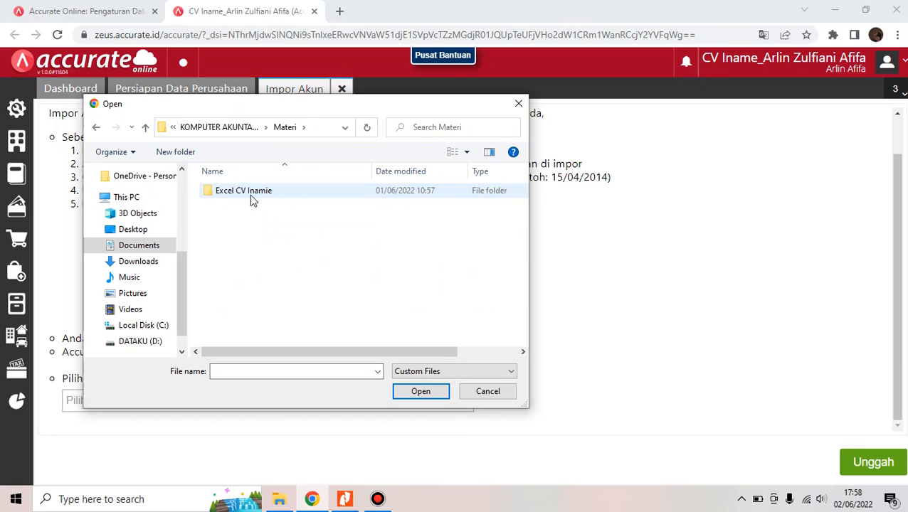
double_click(249, 192)
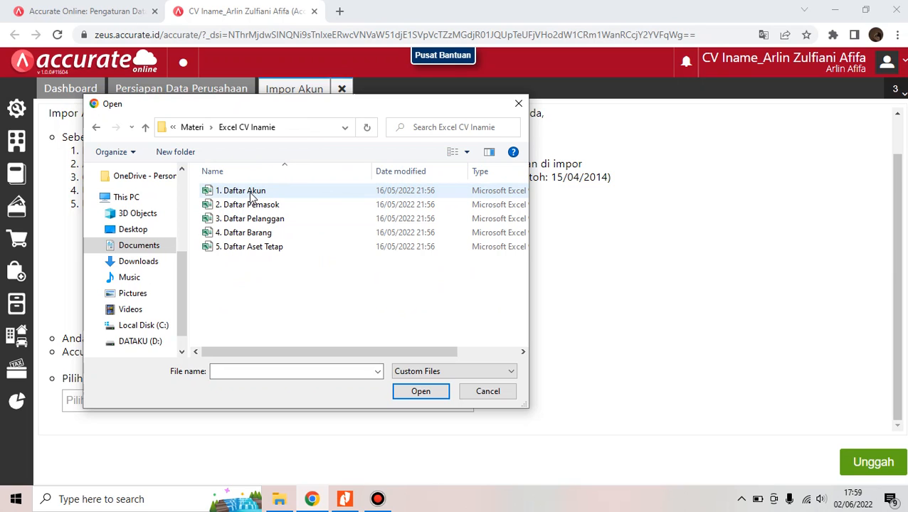
click(250, 192)
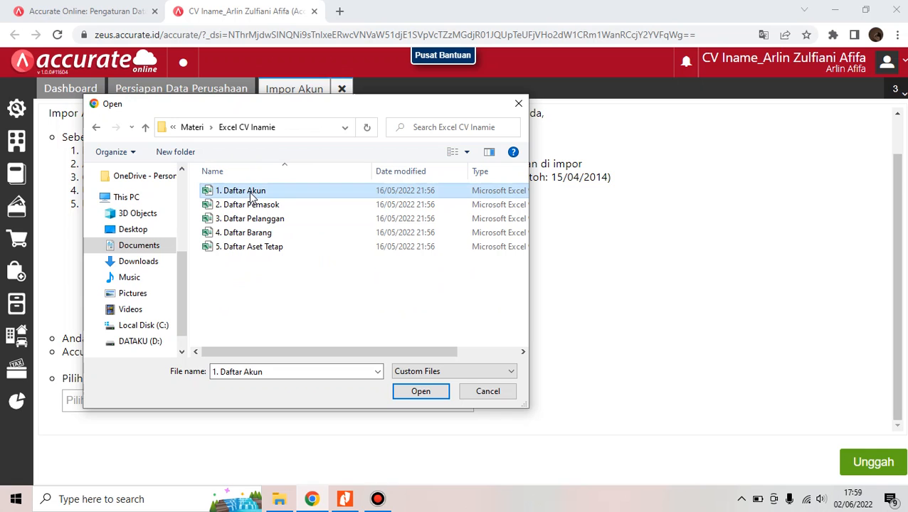
click(431, 391)
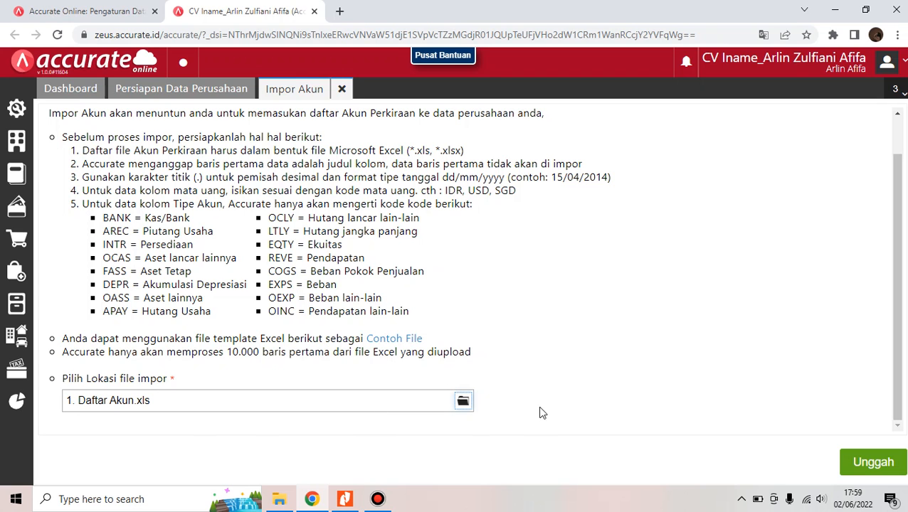
Upload the file, accept the column mapping, enable updating existing records, and import the 57 accounts
click(858, 467)
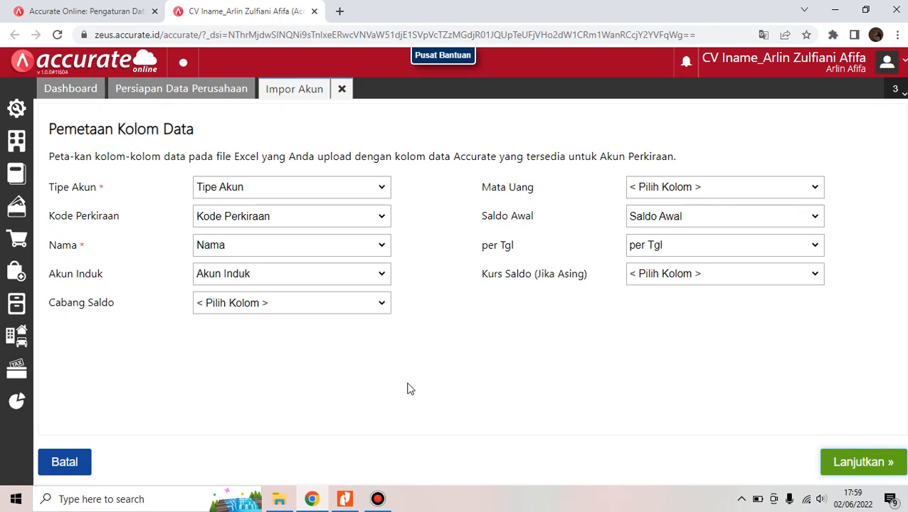
click(889, 463)
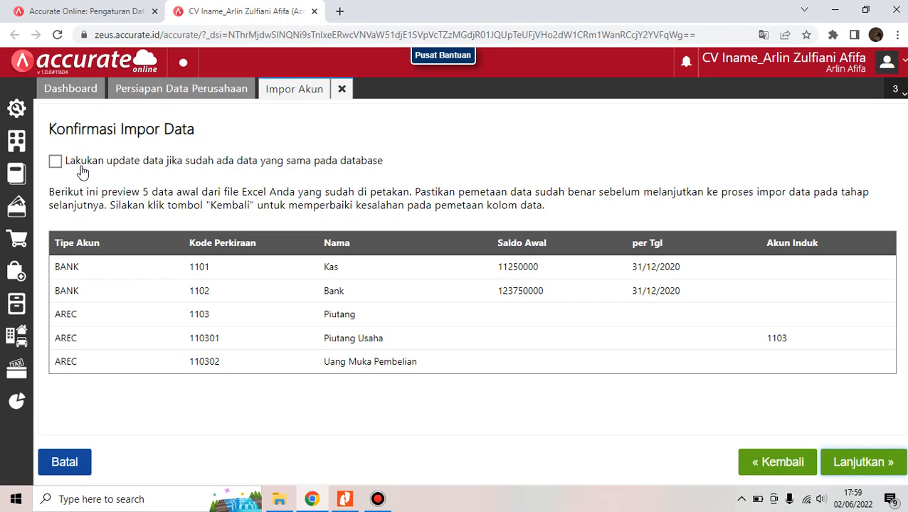
click(79, 172)
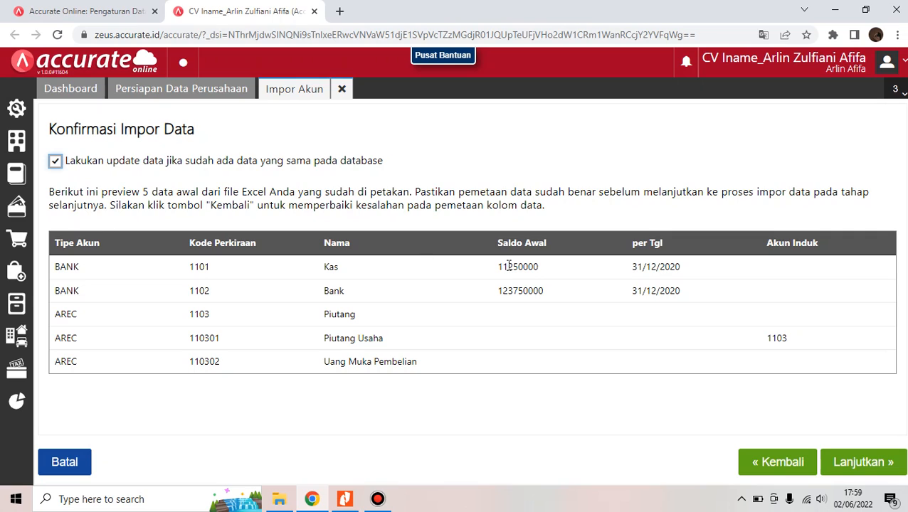
click(876, 464)
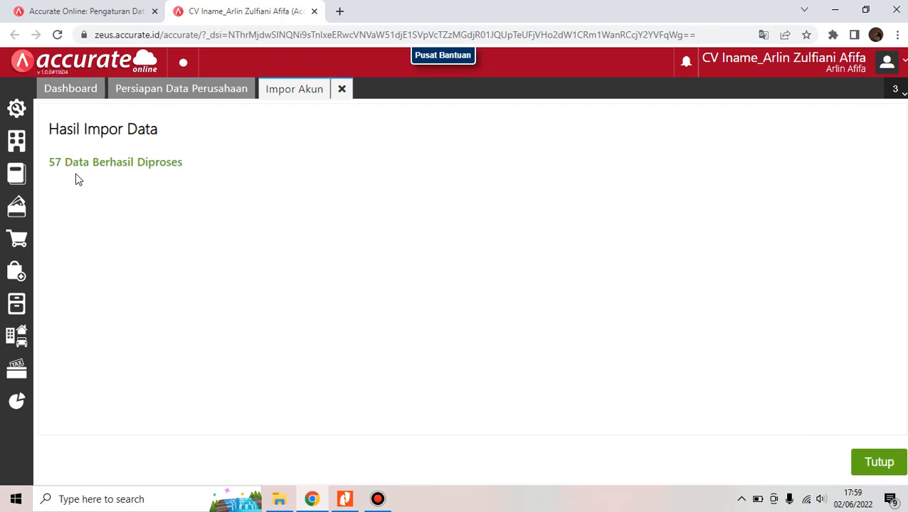
click(899, 469)
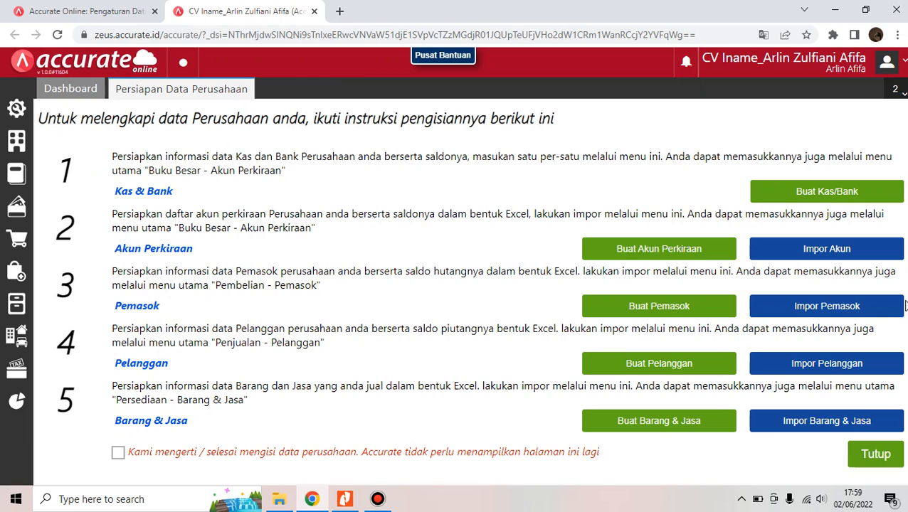
Import 2. Daftar Pemasok through Impor Pemasok with updating existing suppliers enabled, processing 4 records
click(864, 307)
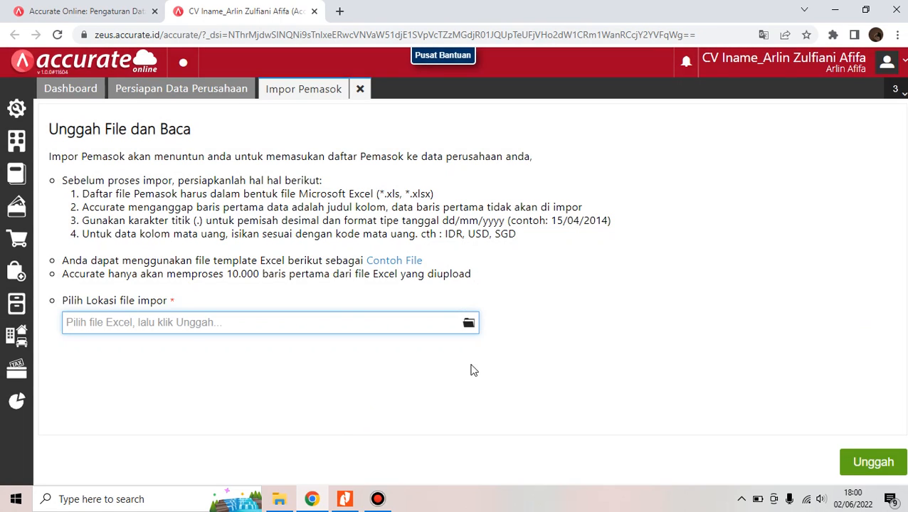
click(469, 324)
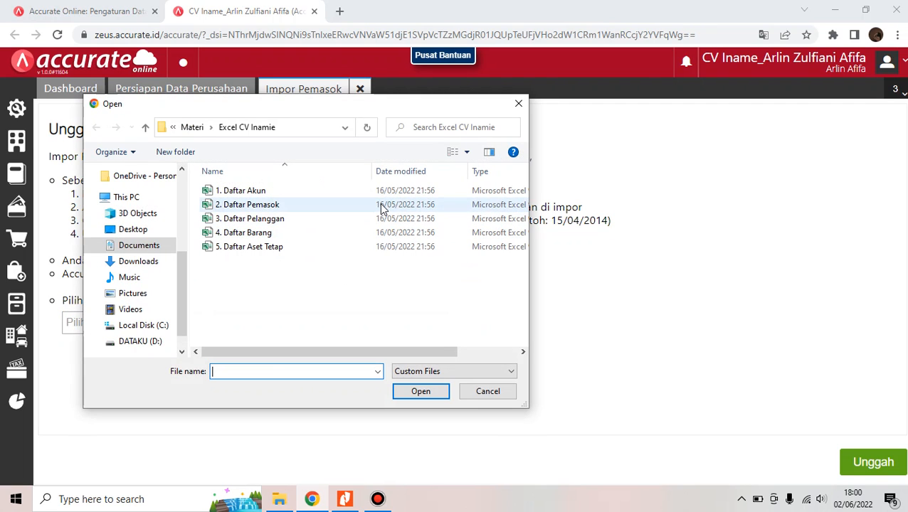
click(381, 207)
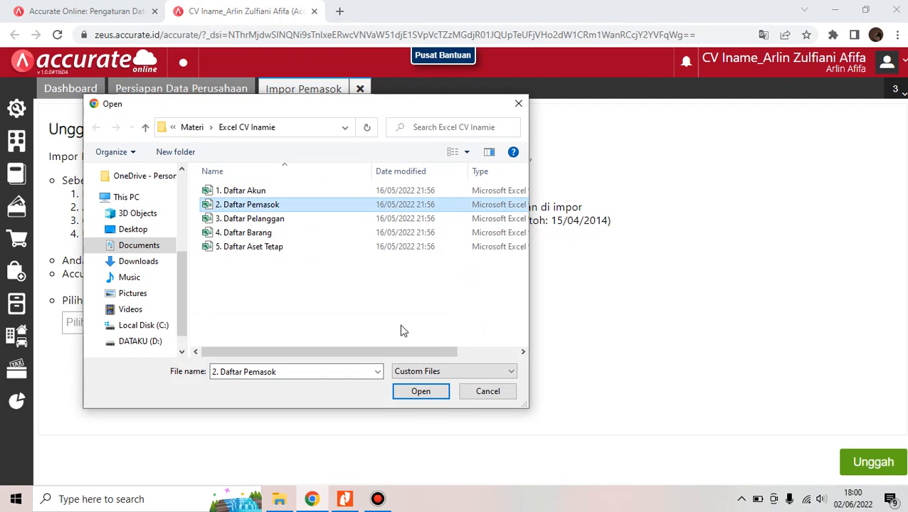
click(420, 392)
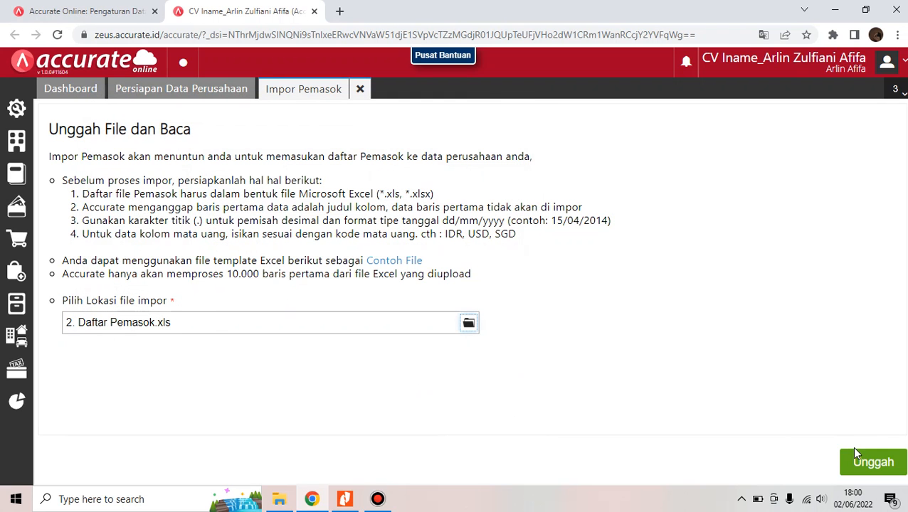
click(877, 463)
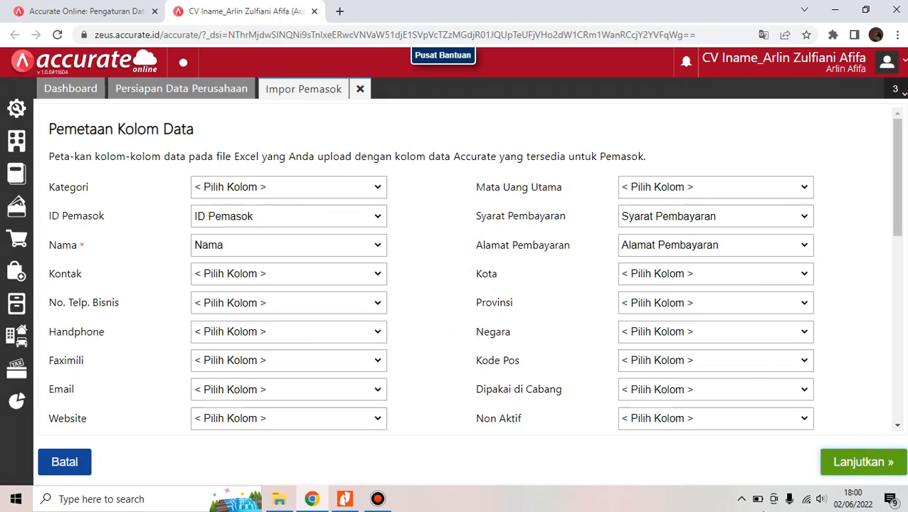
click(839, 459)
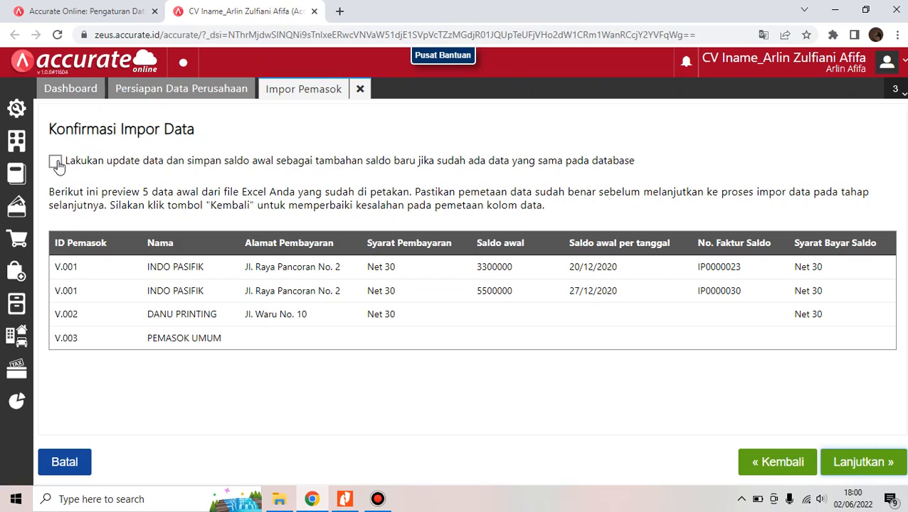
click(56, 163)
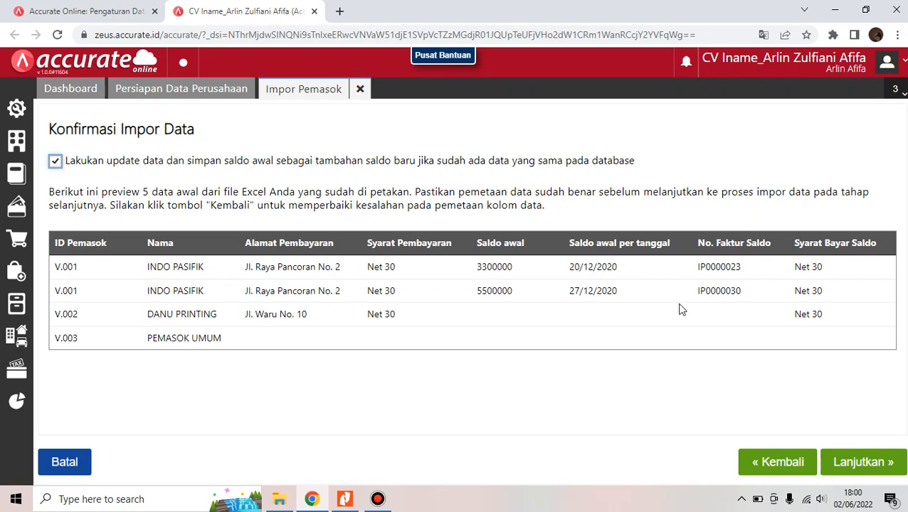
click(899, 462)
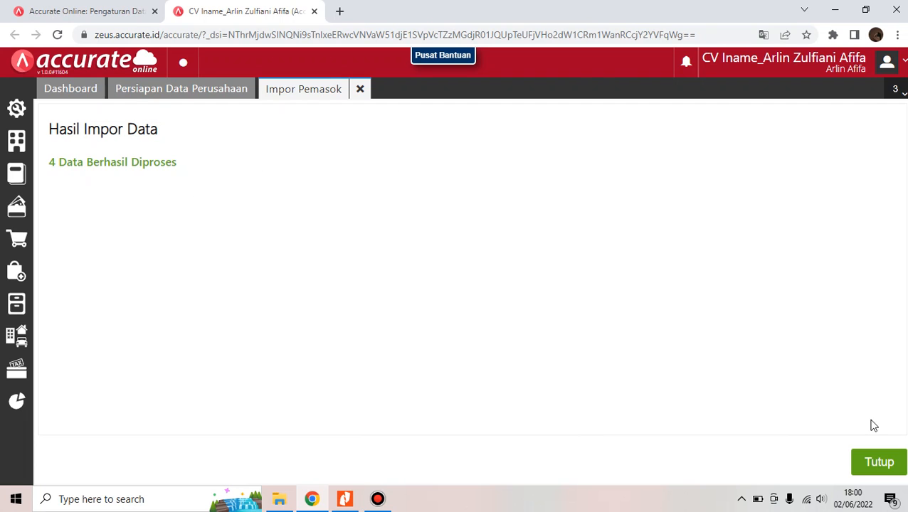
click(897, 461)
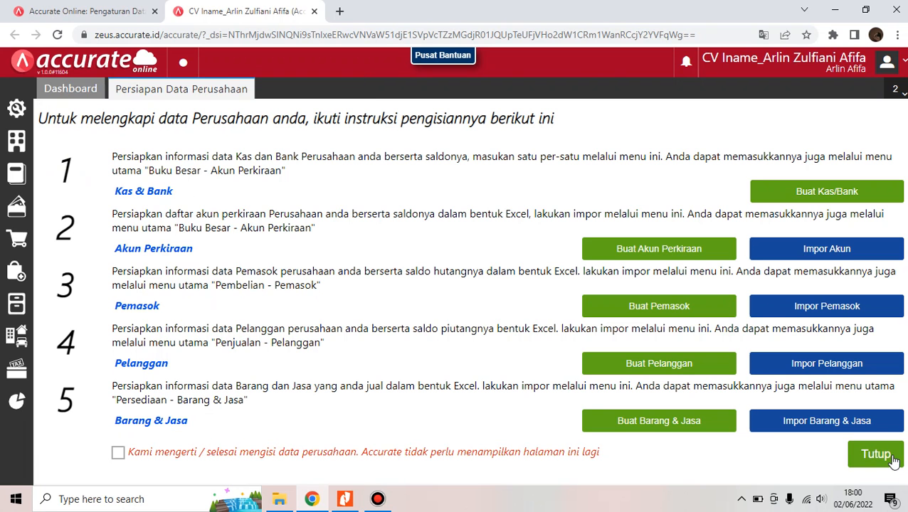
Import 3. Daftar Pelanggan through Impor Pelanggan with updating existing customers enabled, processing 7 records
click(816, 362)
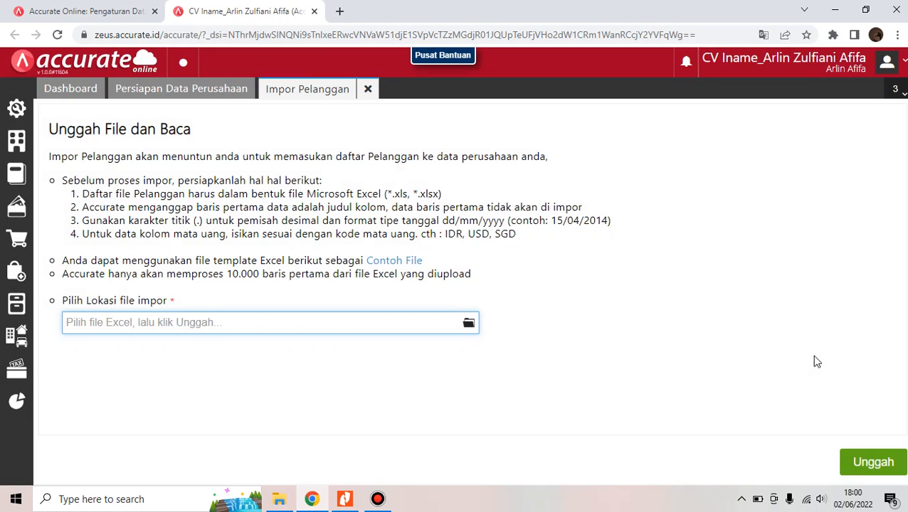
click(468, 325)
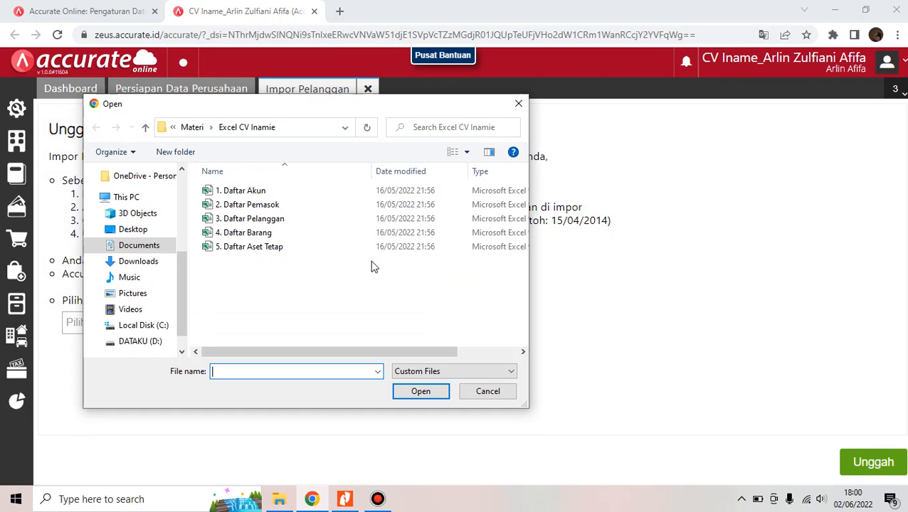
click(357, 213)
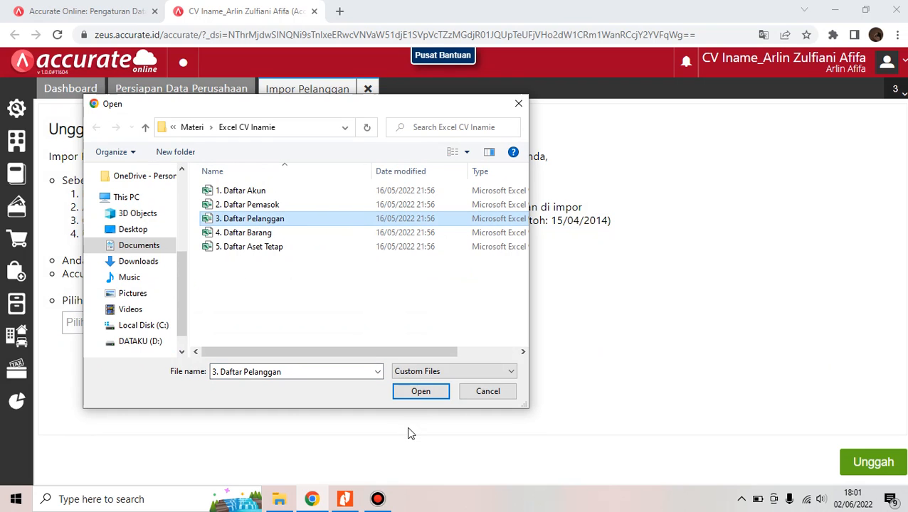
click(421, 392)
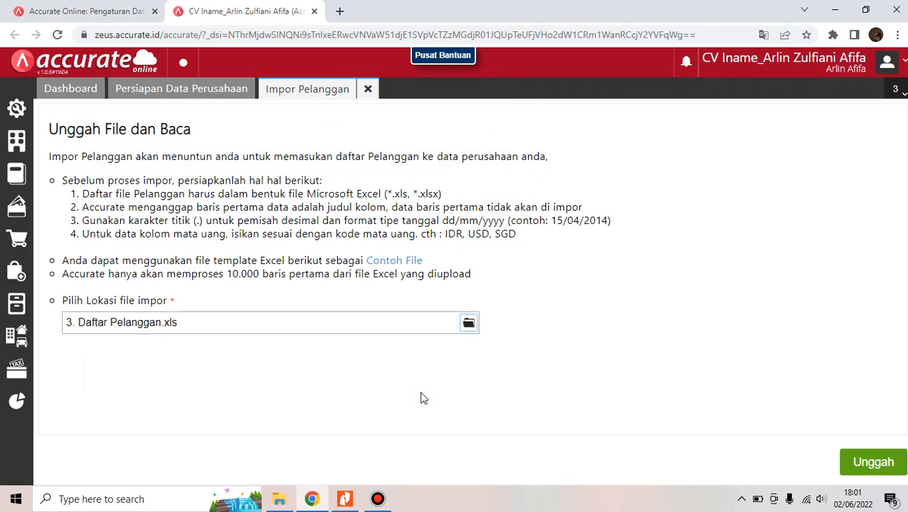
click(892, 466)
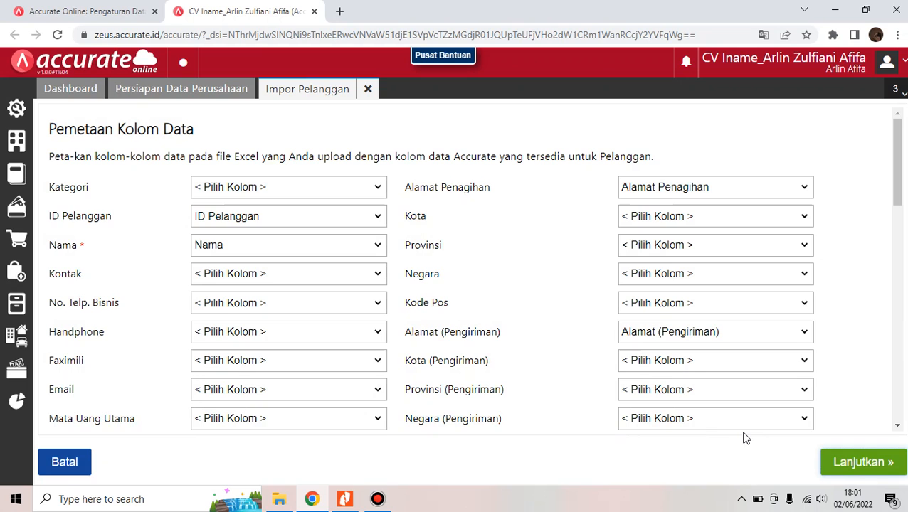
click(871, 461)
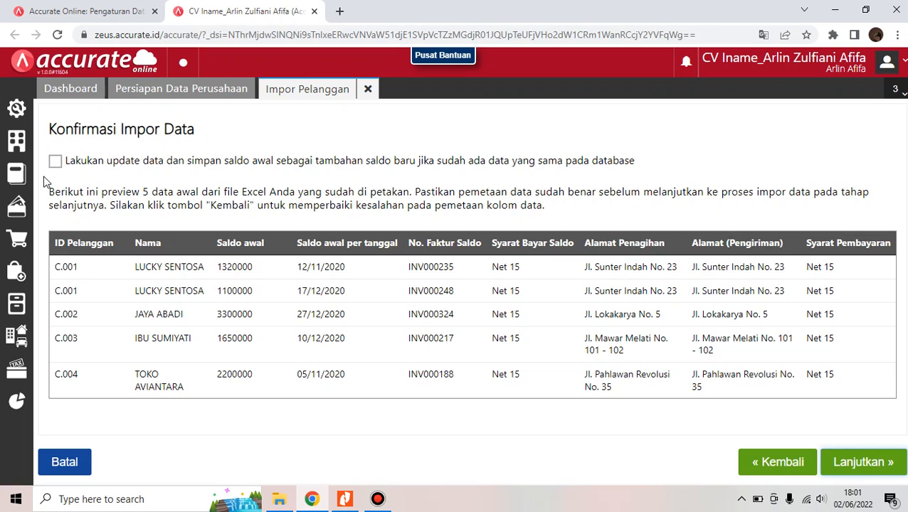
click(56, 162)
click(55, 163)
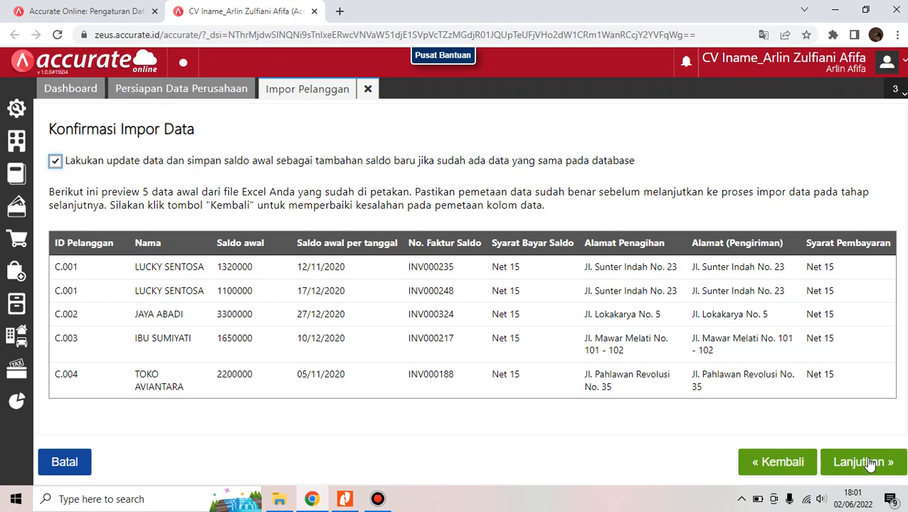
click(894, 469)
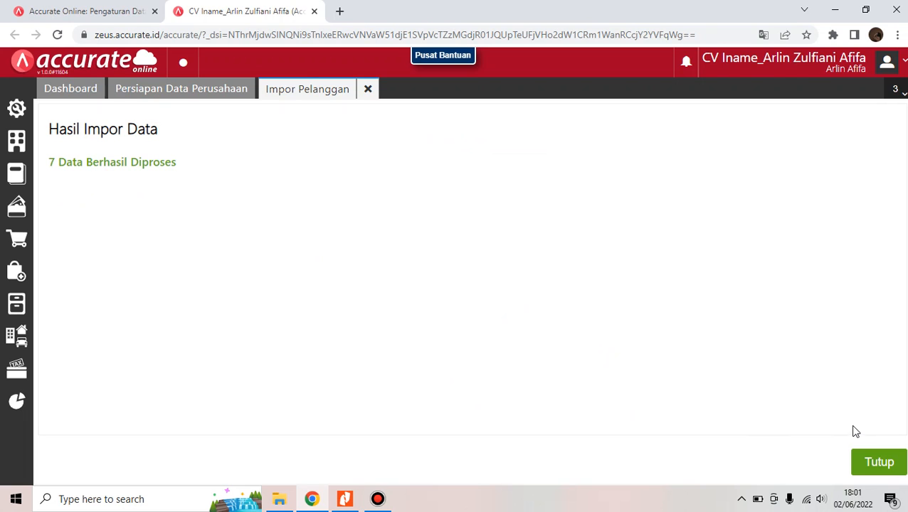
click(892, 467)
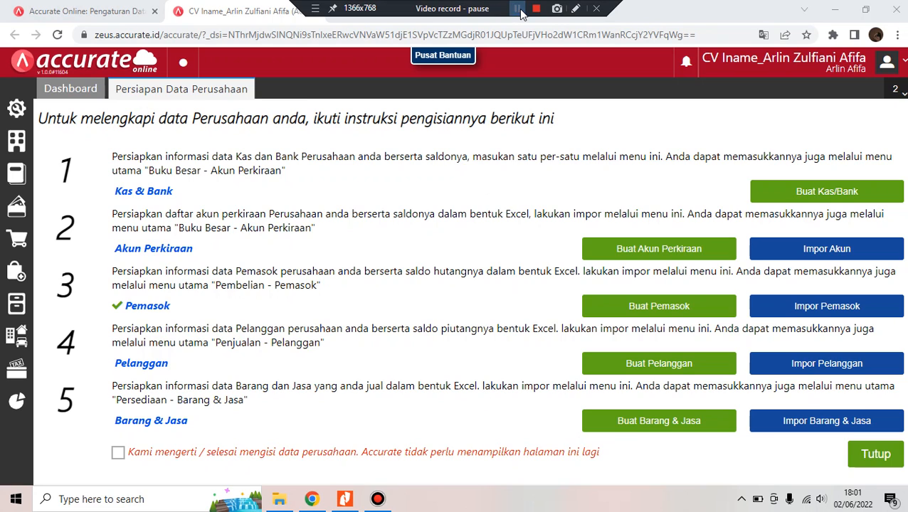
In Preferensi > Akun Perkiraan, add Persediaan Bahan Penolong to the Barang & Jasa Persediaan accounts
click(518, 9)
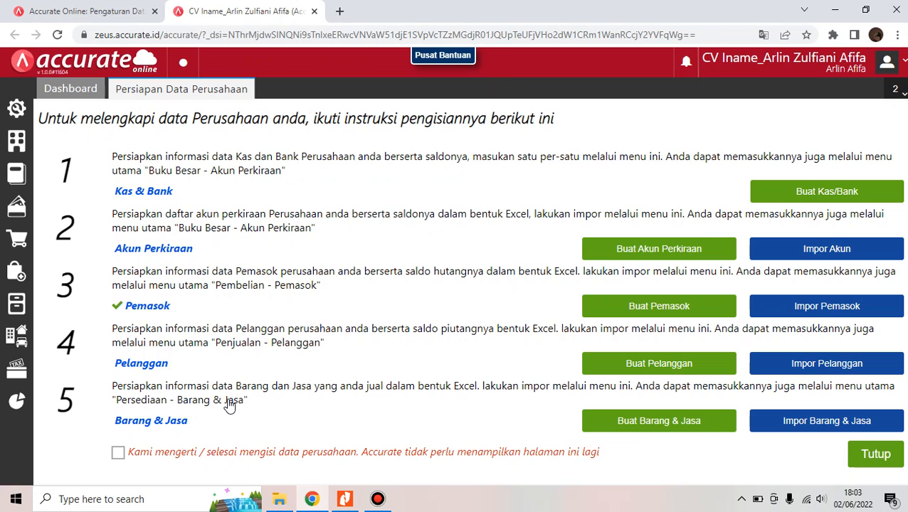
click(21, 112)
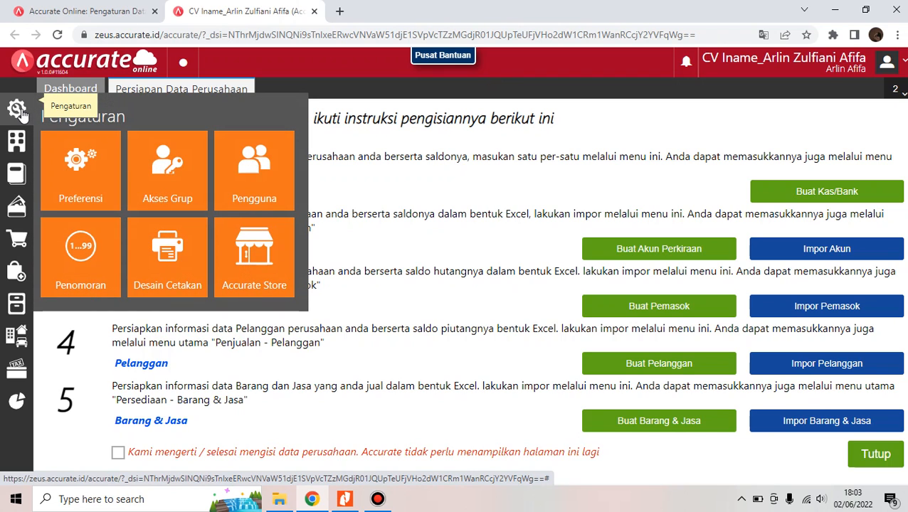
click(99, 190)
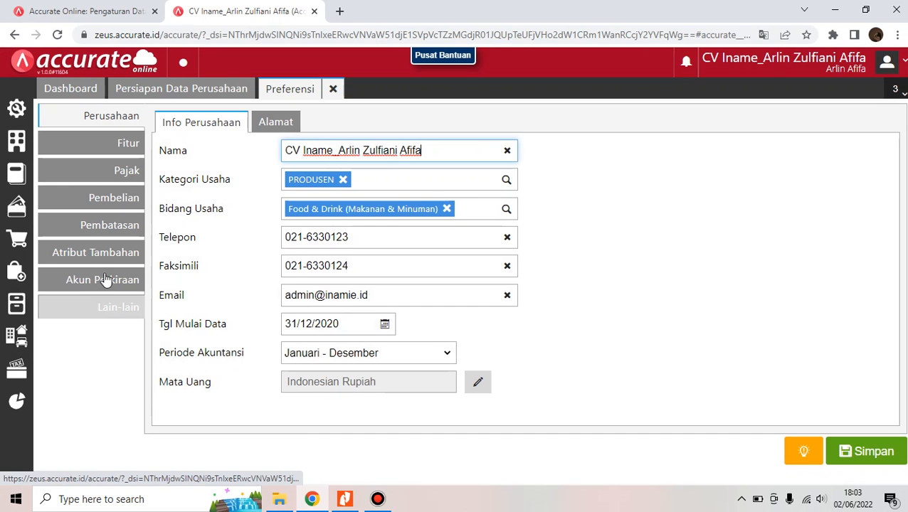
click(106, 276)
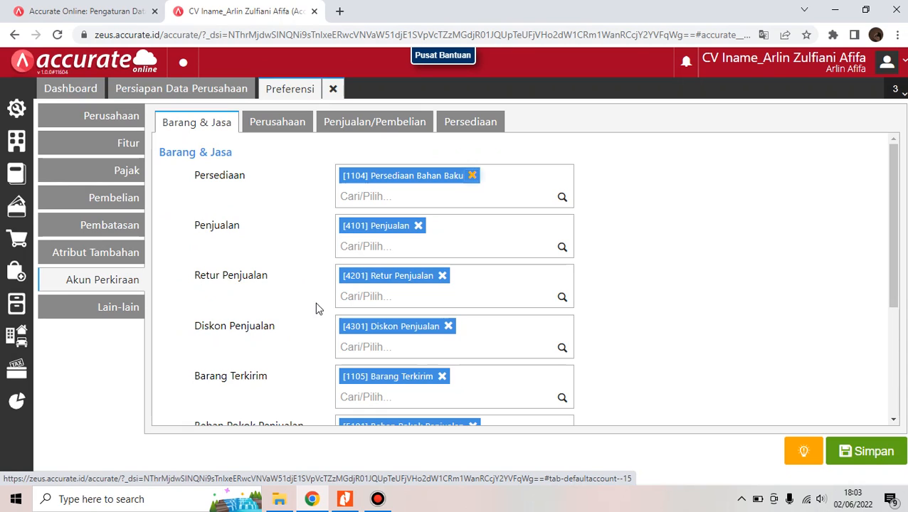
click(532, 197)
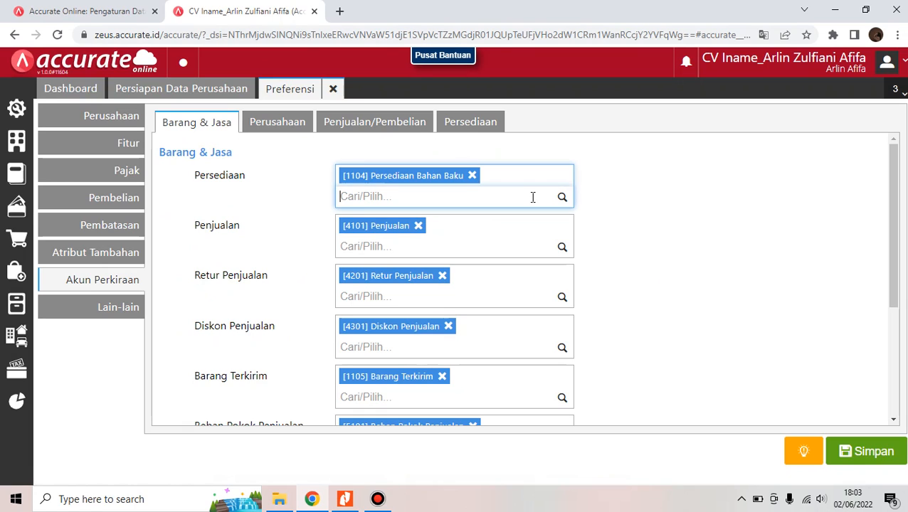
text(bahan pend)
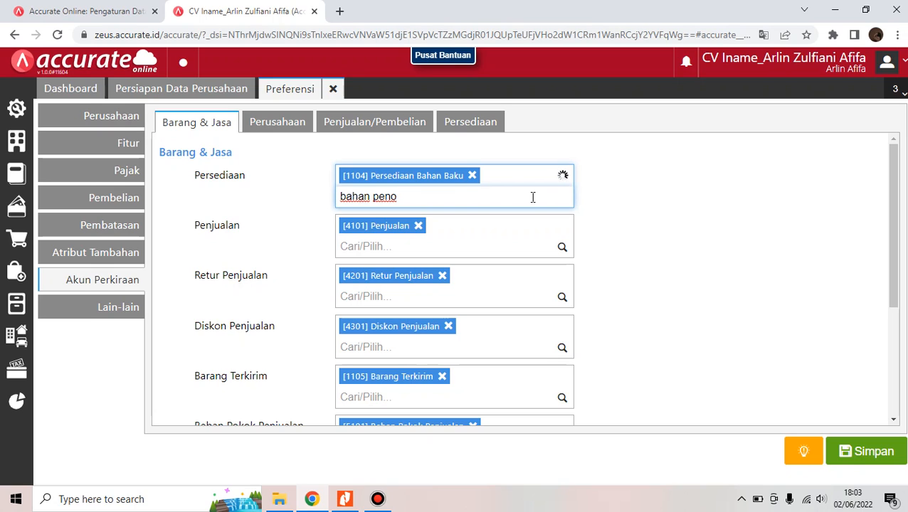
key(BackSpace)
text(olong)
click(522, 233)
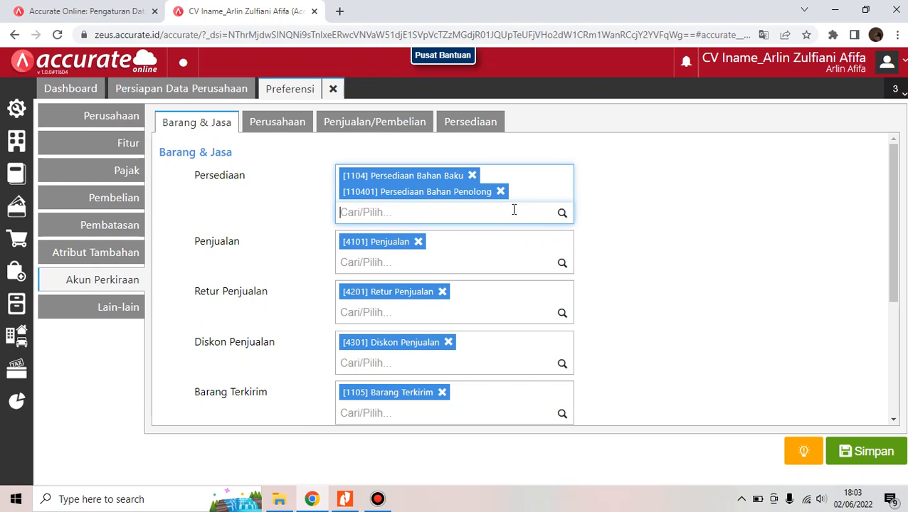
Add Persediaan Barang Jadi to the Barang & Jasa Persediaan accounts as well
text(bahan jadi)
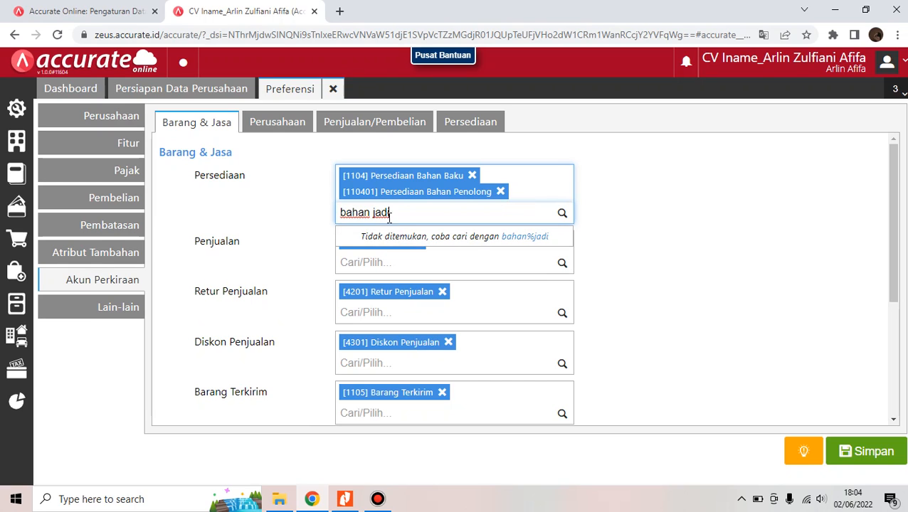
key(BackSpace)
key(BackSpace)
key(BackSpace)
key(BackSpace)
key(BackSpace)
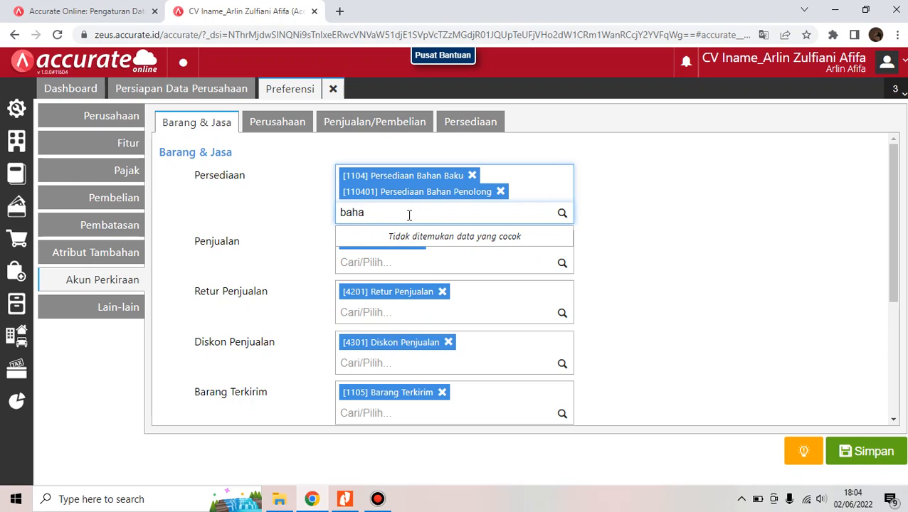
key(BackSpace)
key(BackSpace)
key(BackSpace)
key(BackSpace)
text(per)
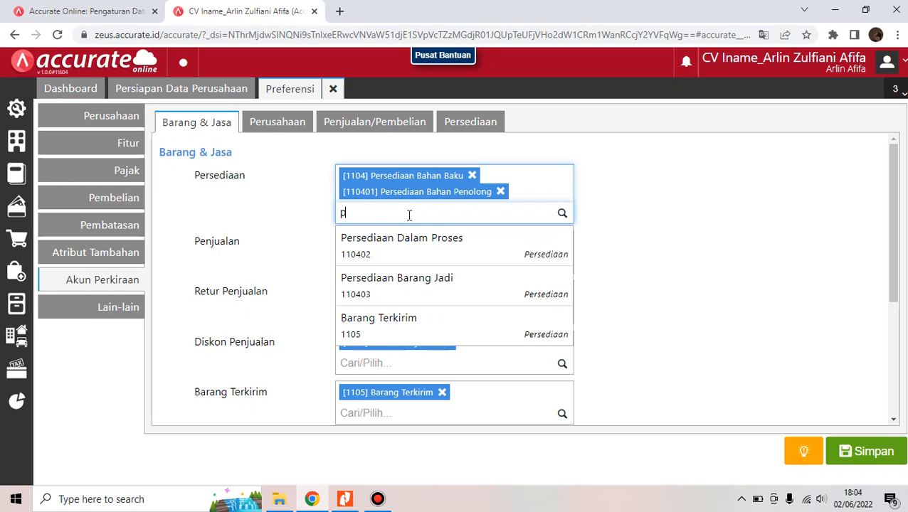
click(413, 280)
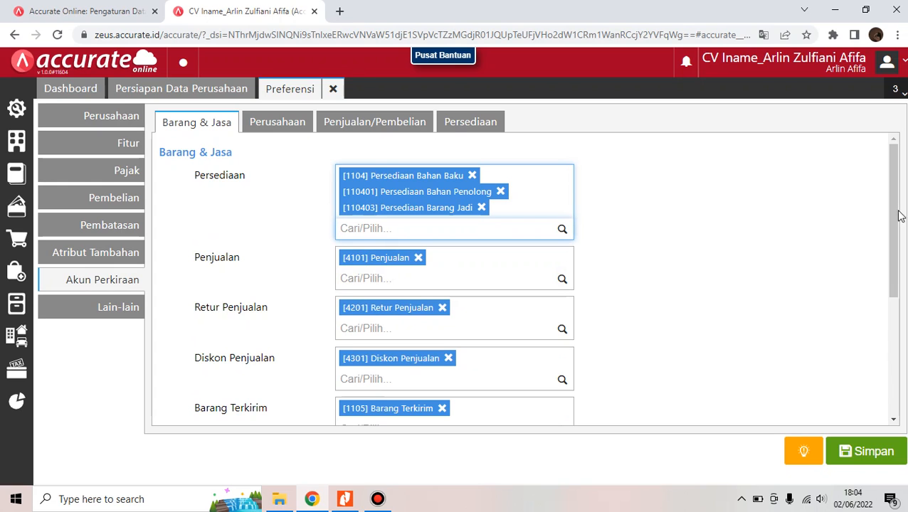
drag(895, 217, 897, 357)
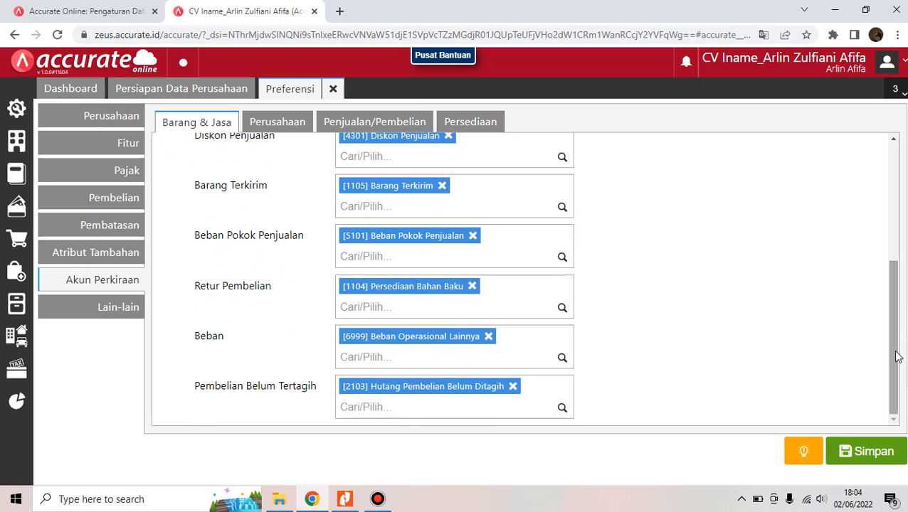
Select Persediaan Bahan Penolong and Persediaan Barang Jadi in the Retur Pembelian field, then Simpan
click(466, 308)
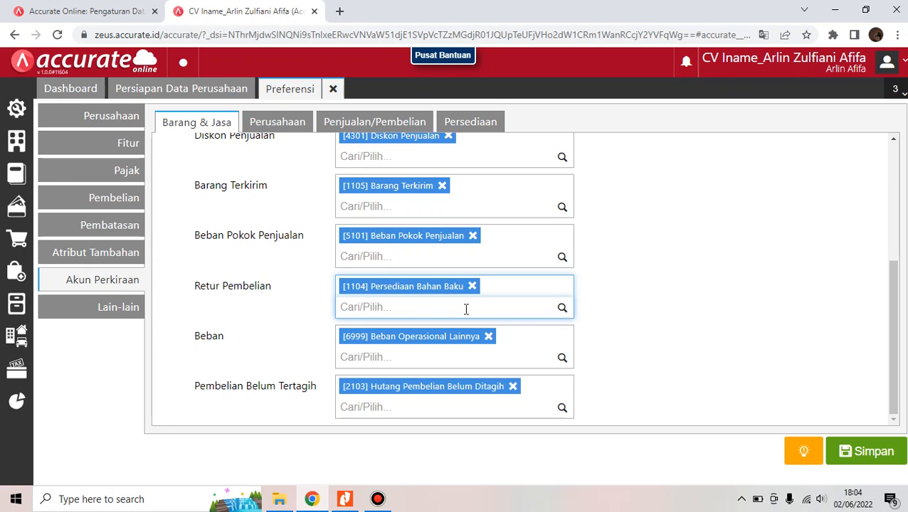
text(persedi)
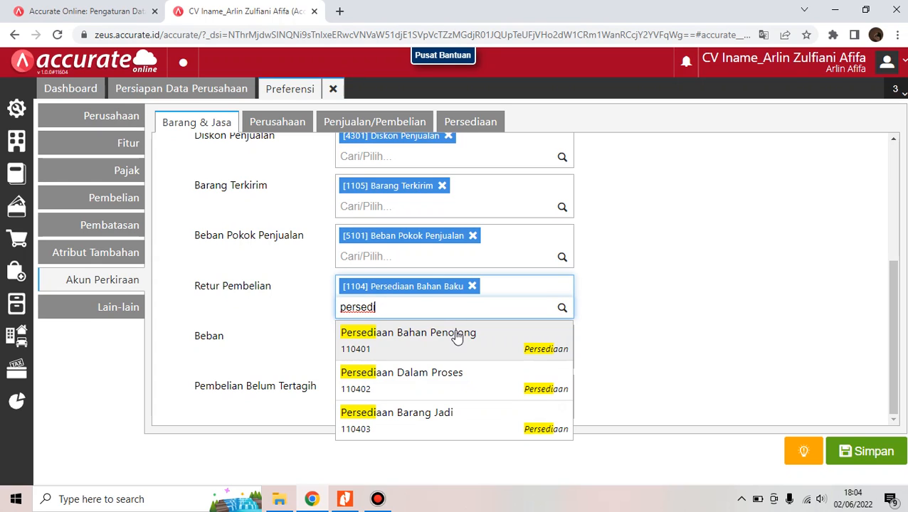
click(457, 336)
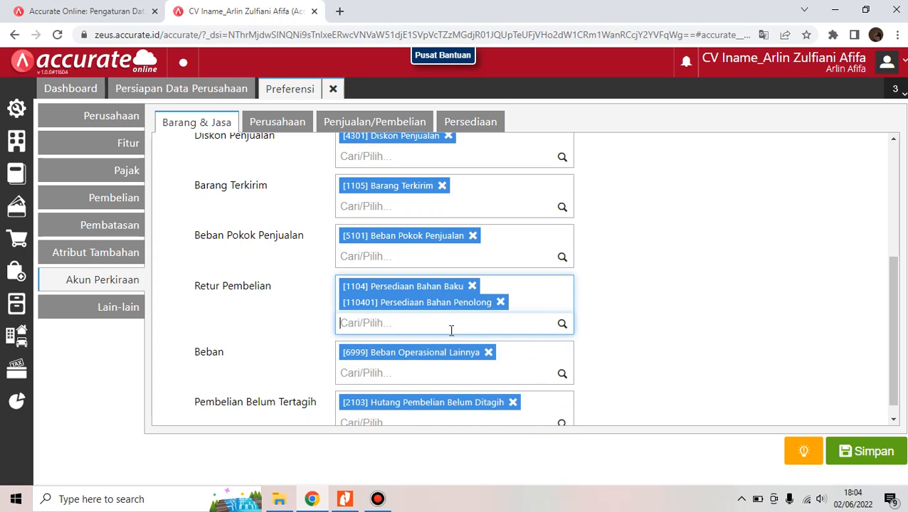
text(persedi)
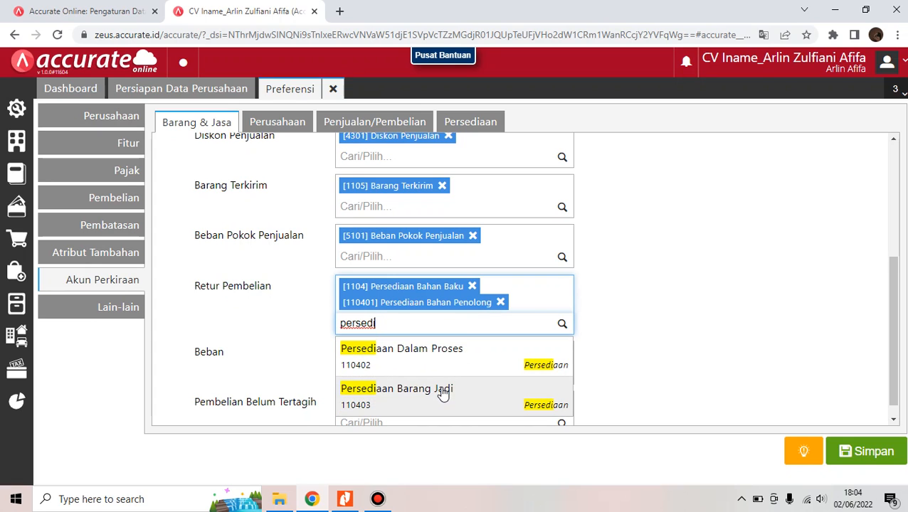
click(442, 393)
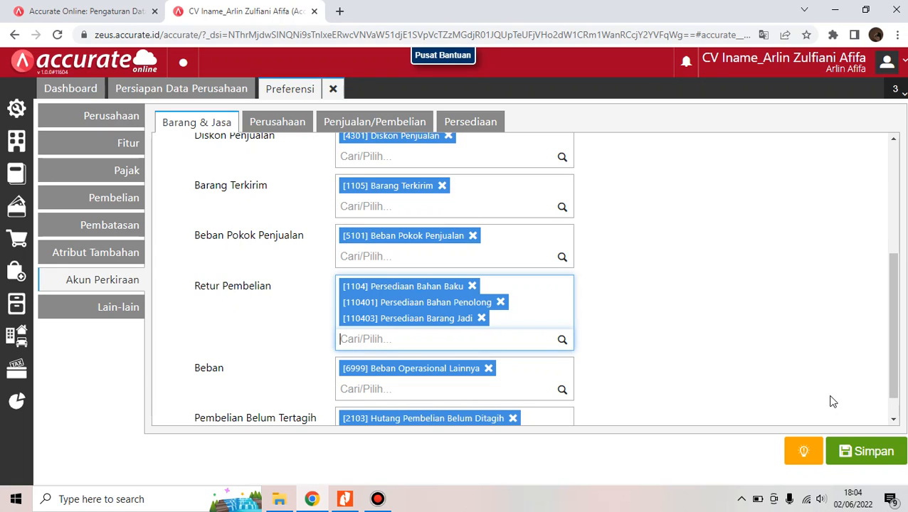
click(870, 458)
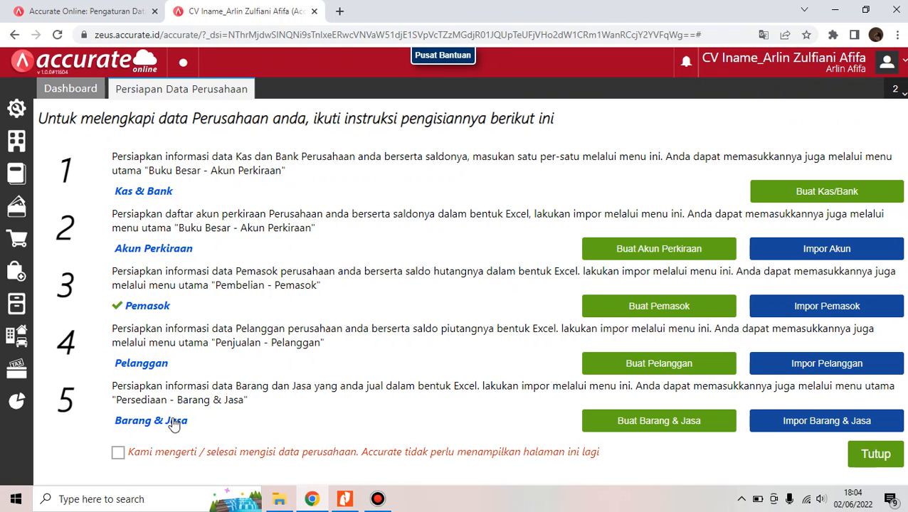
Import 4. Daftar Barang.xls via Impor Barang & Jasa, updating existing records, processing 8 items
click(840, 424)
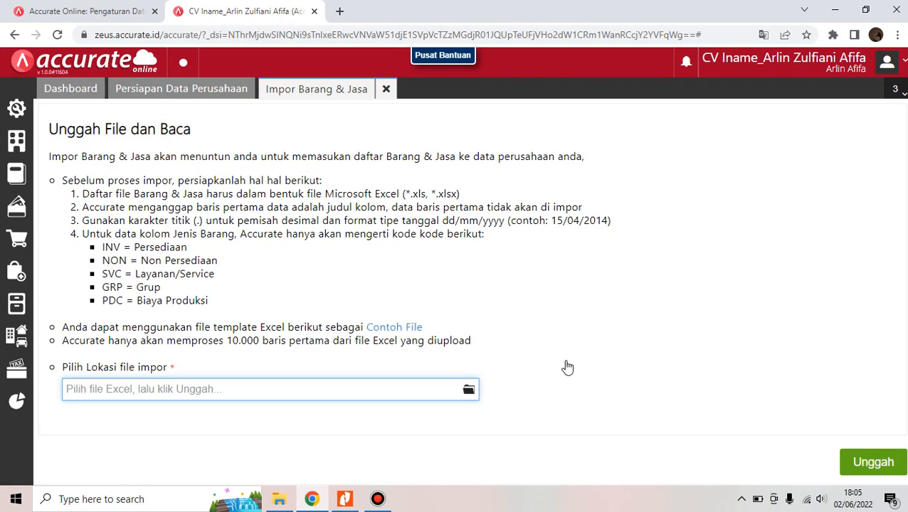
click(469, 391)
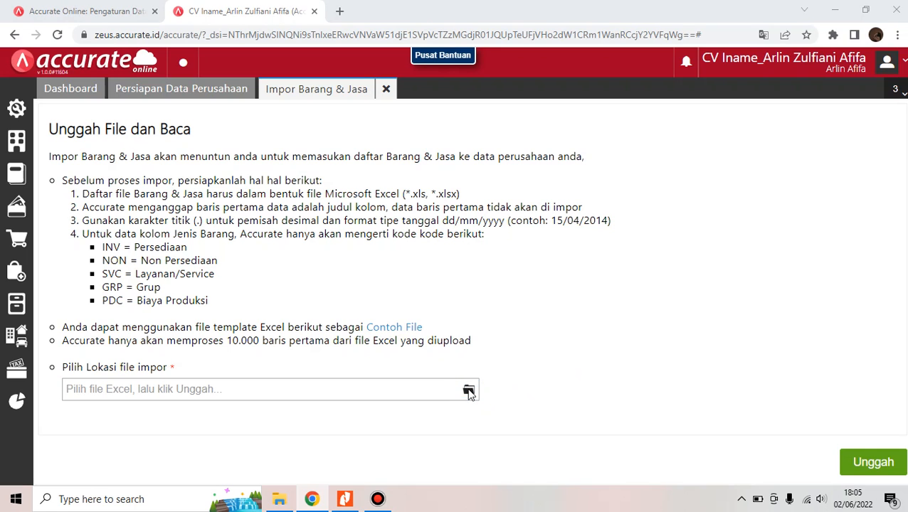
click(310, 233)
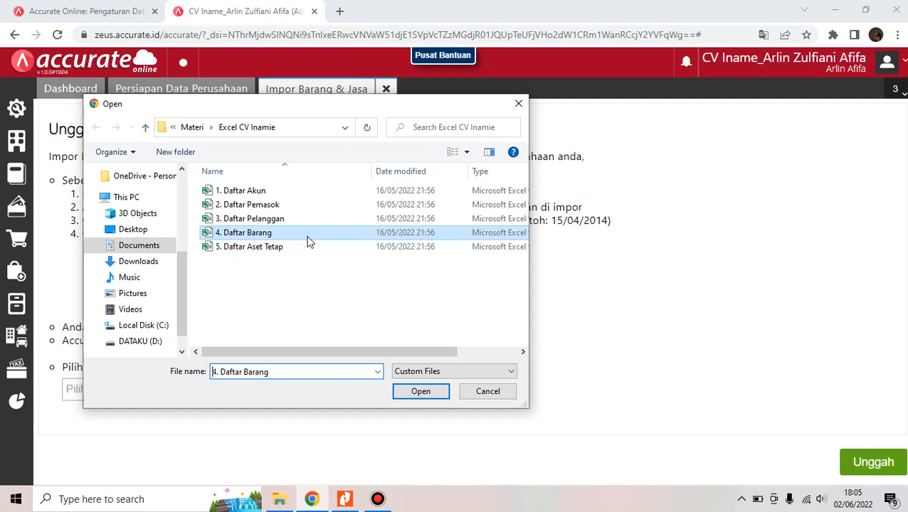
click(416, 398)
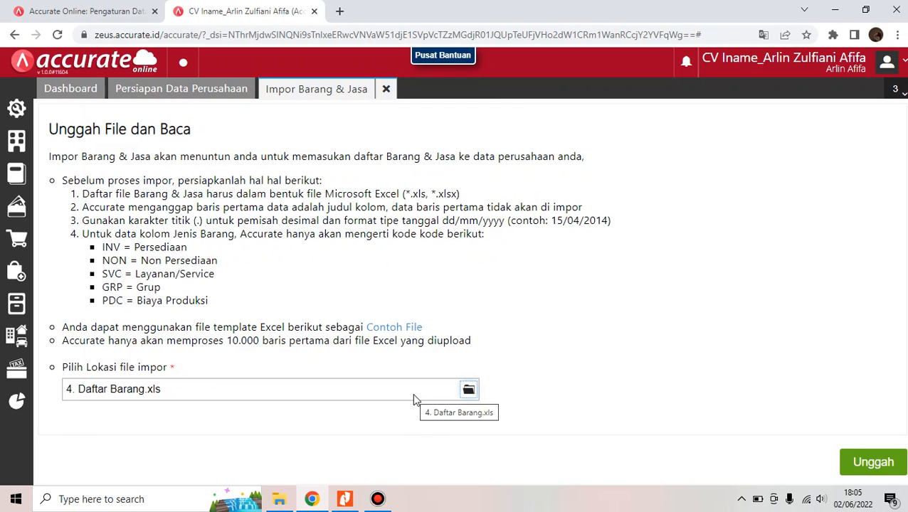
click(859, 464)
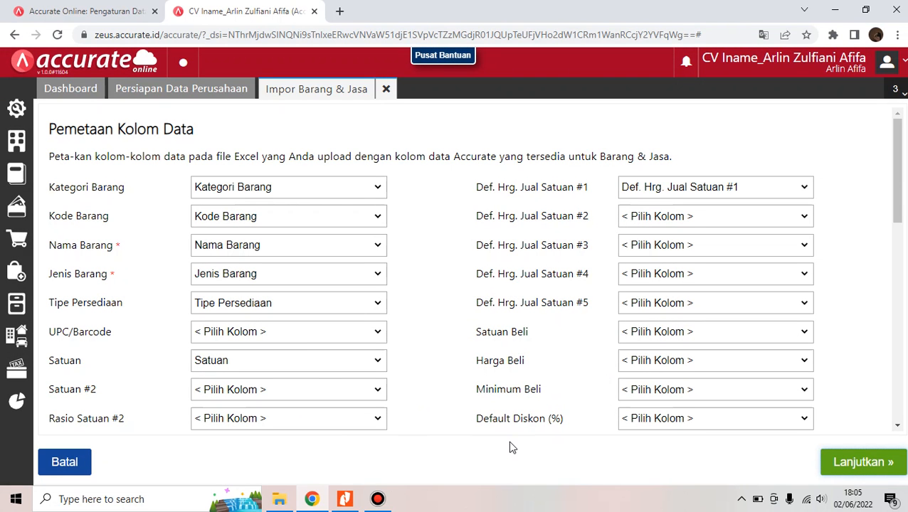
click(862, 462)
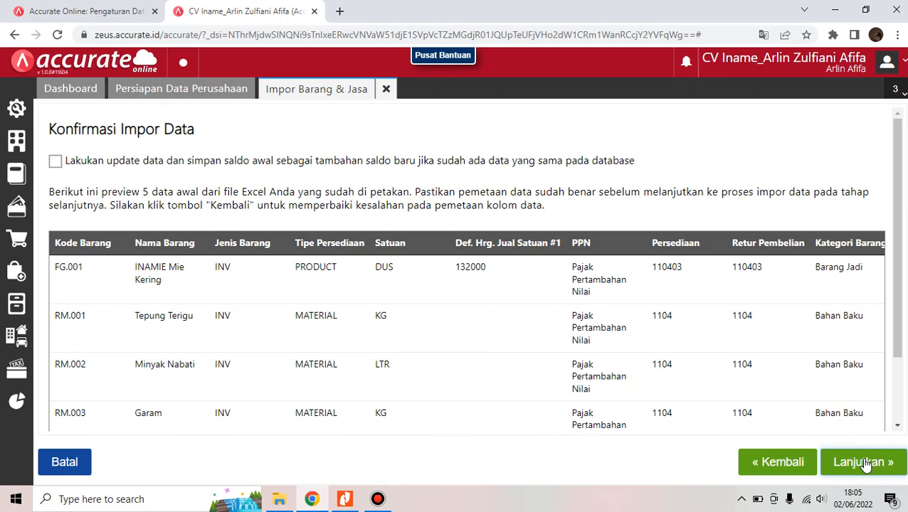
click(117, 166)
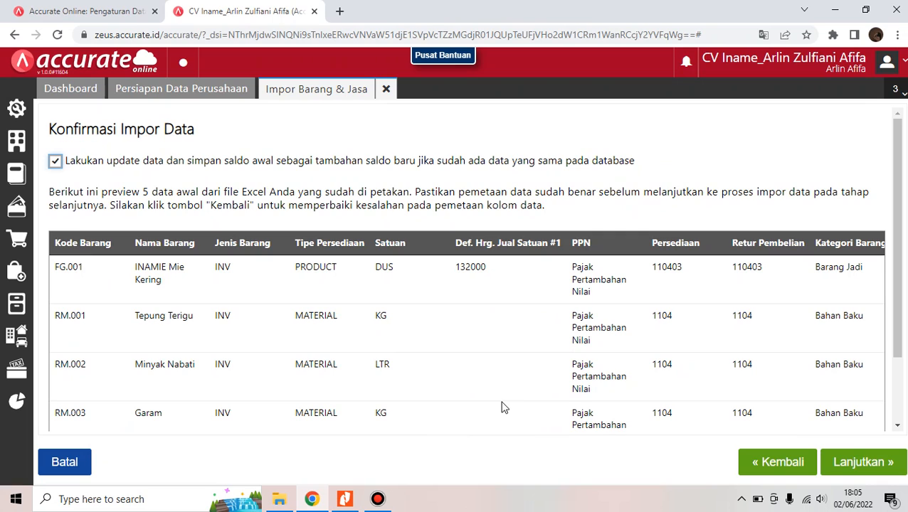
click(861, 466)
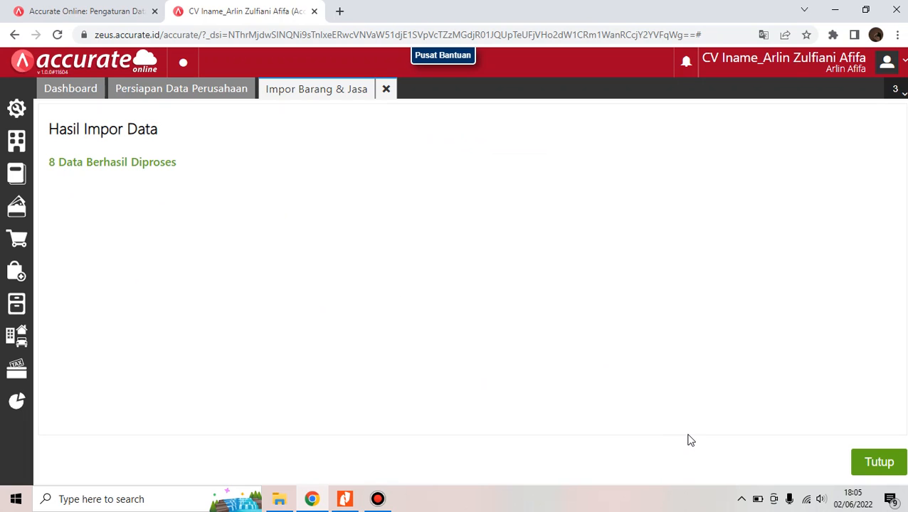
click(888, 463)
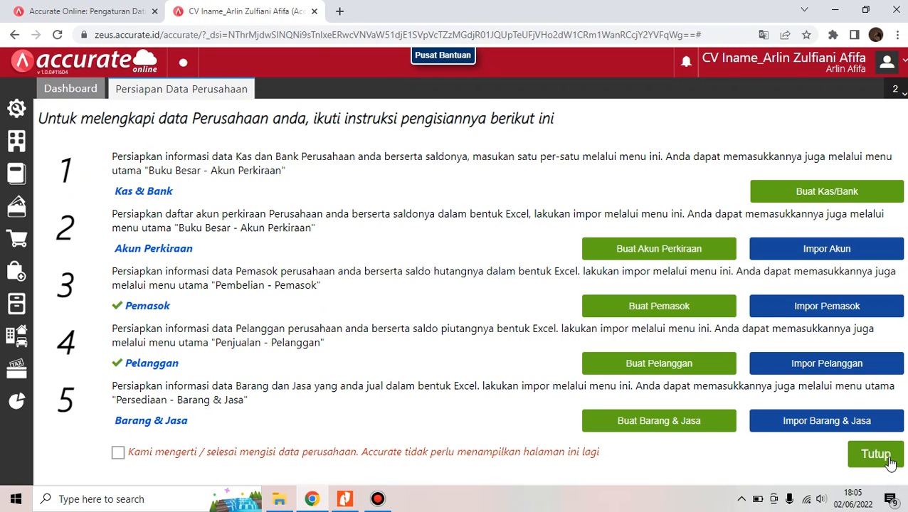
Tick 'Kami mengerti' and close Persiapan Data Perusahaan to reach the Dashboard
click(170, 462)
click(888, 464)
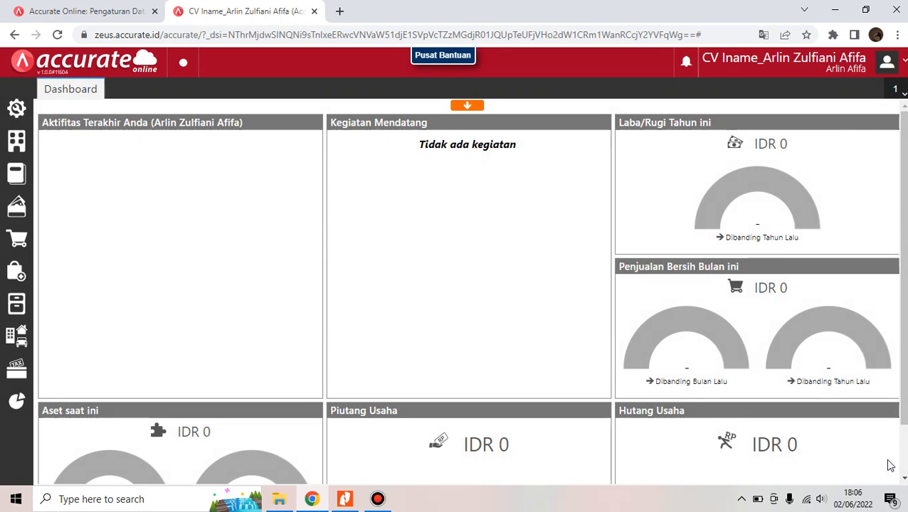
mouse_move(642, 346)
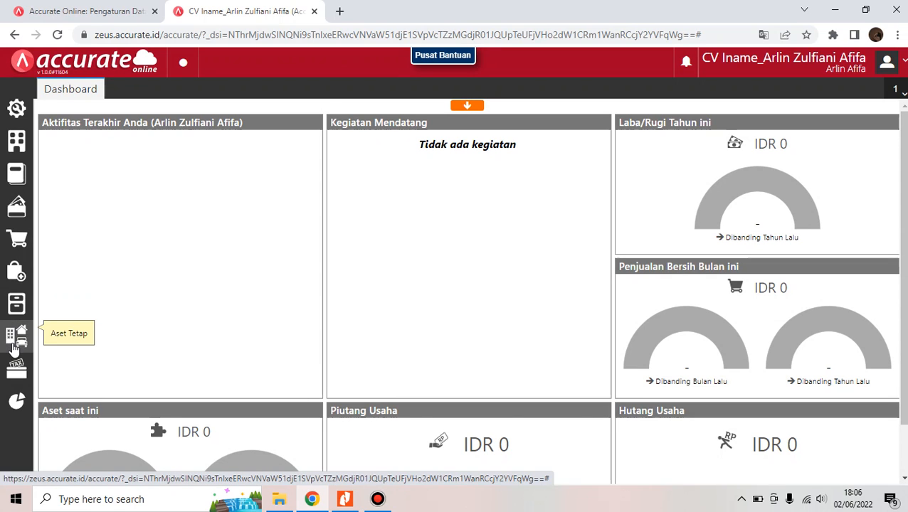
Create the asset categories Tanah and Bangunan in a new Kategori Aset form
click(14, 346)
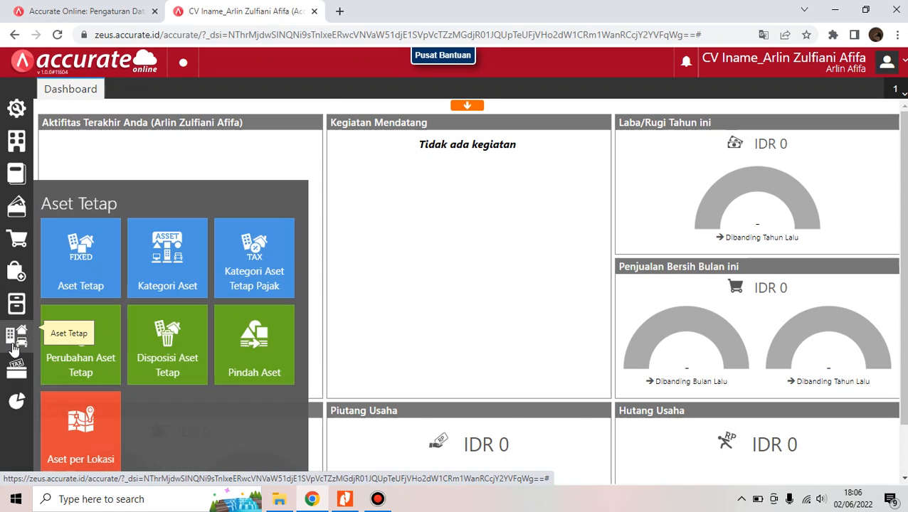
click(144, 282)
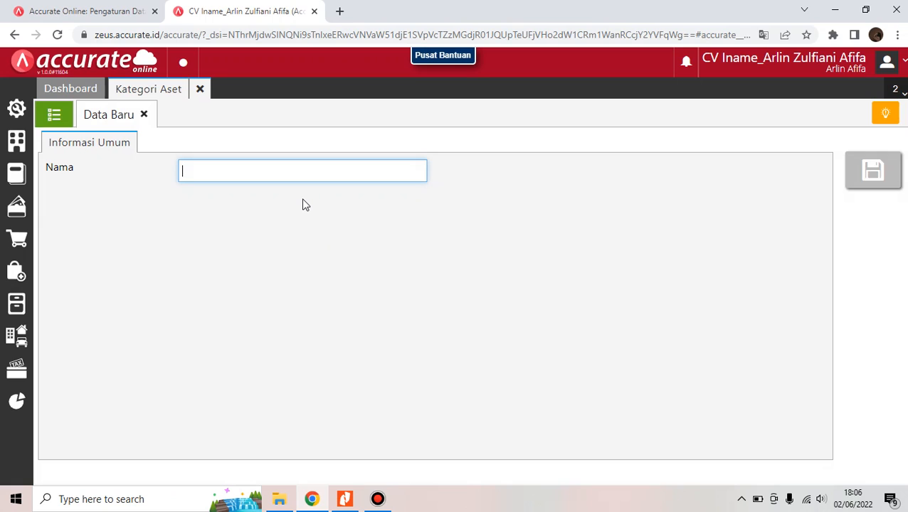
text(Tanah)
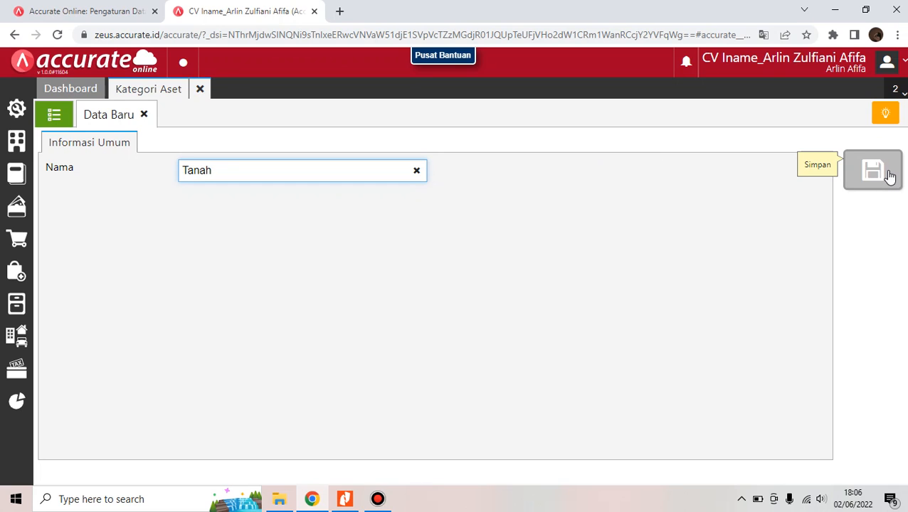
click(889, 176)
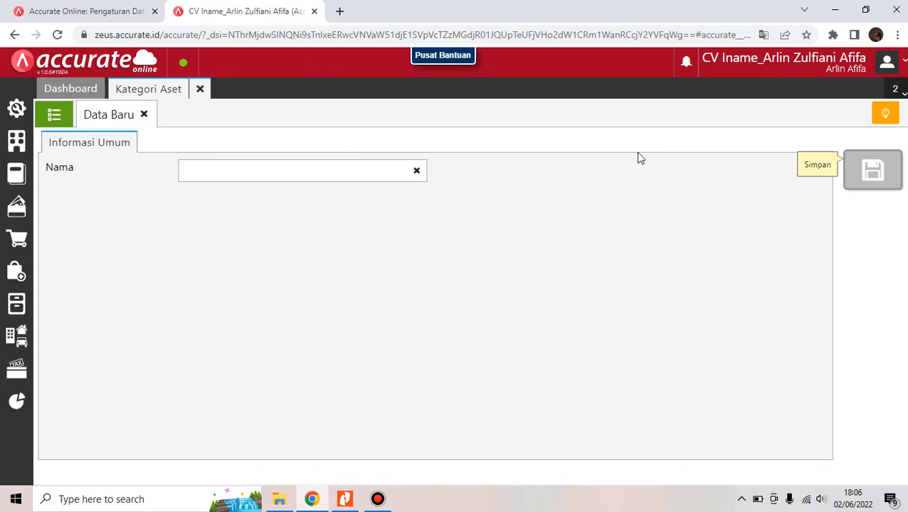
click(353, 170)
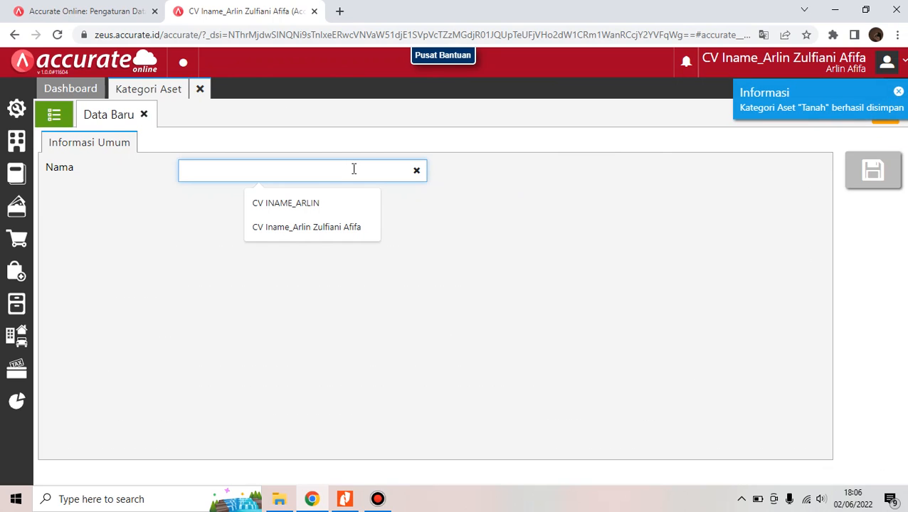
text(Bangunan)
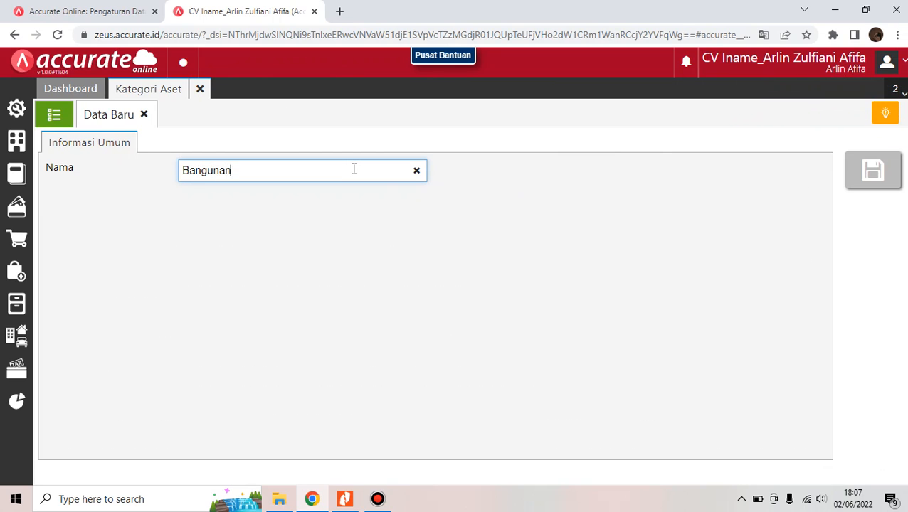
click(854, 173)
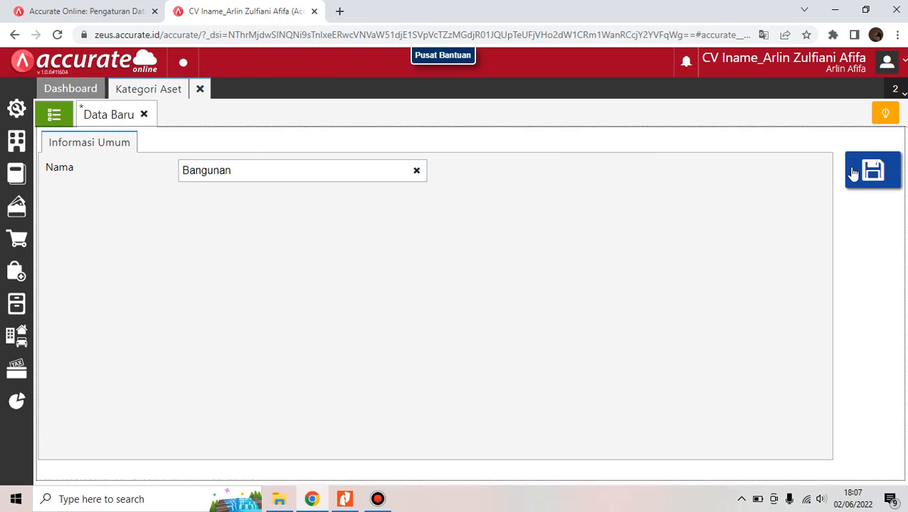
Add the Peralatan and Kendaraan asset categories, then view the Kategori Aset list
click(344, 178)
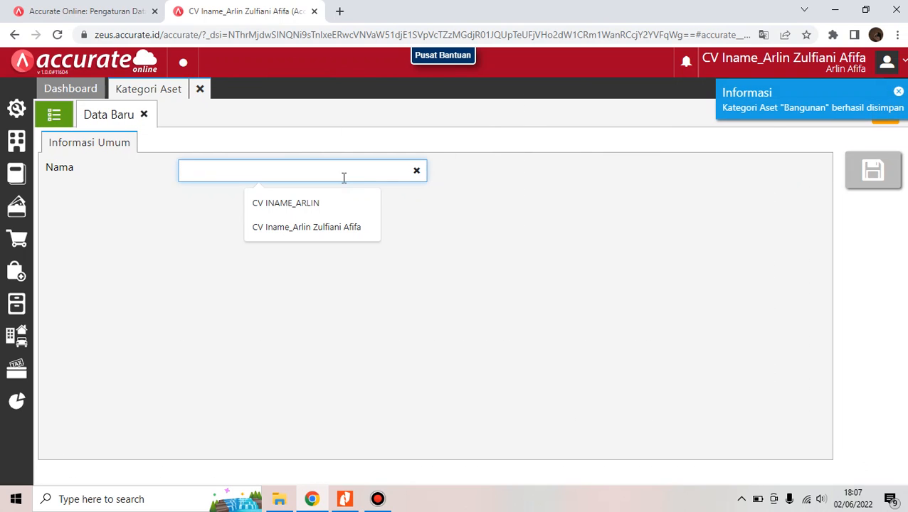
text(Peralata)
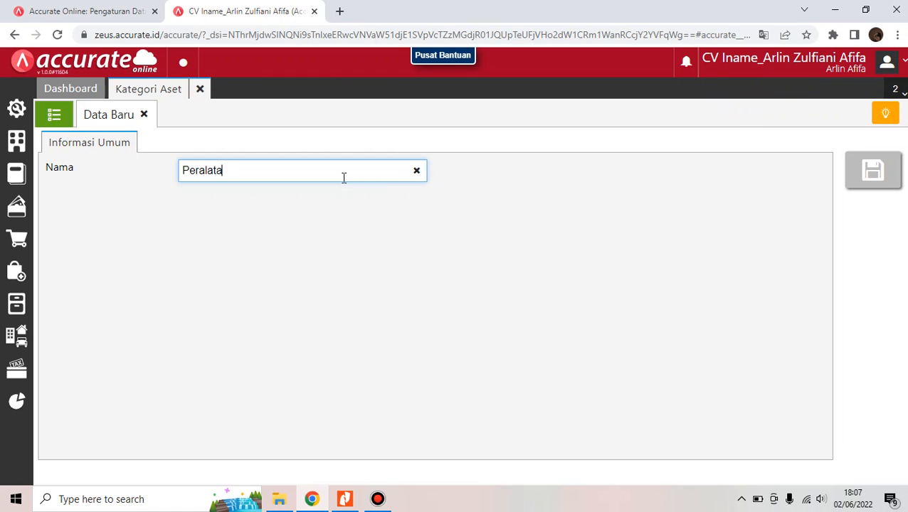
text(n)
key(BackSpace)
text(n)
click(894, 175)
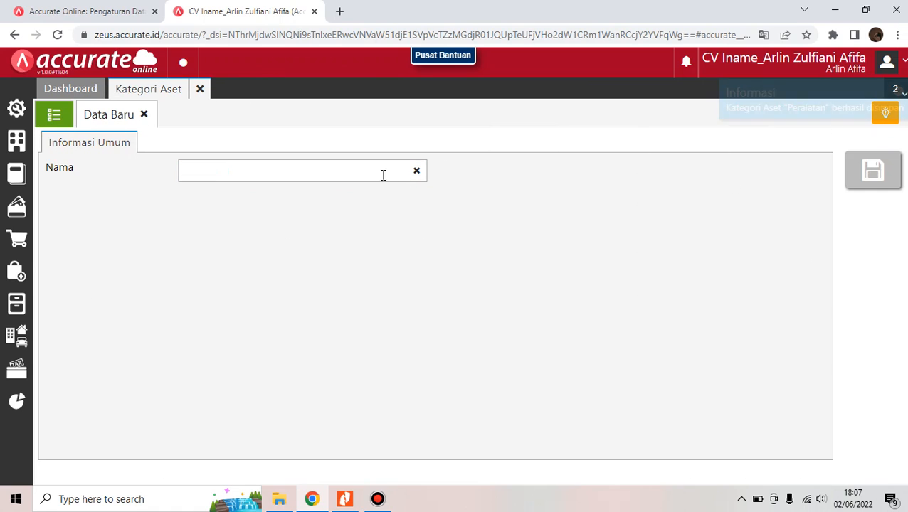
click(379, 171)
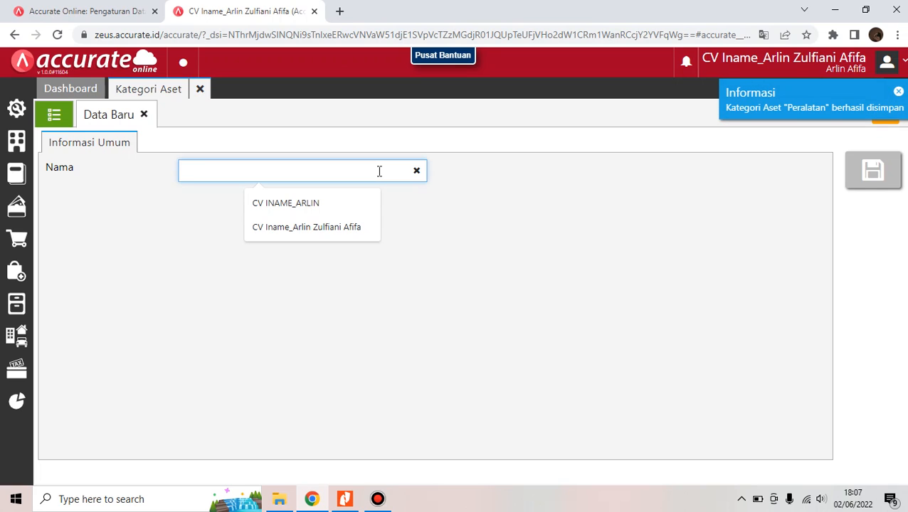
text(Kendaraan)
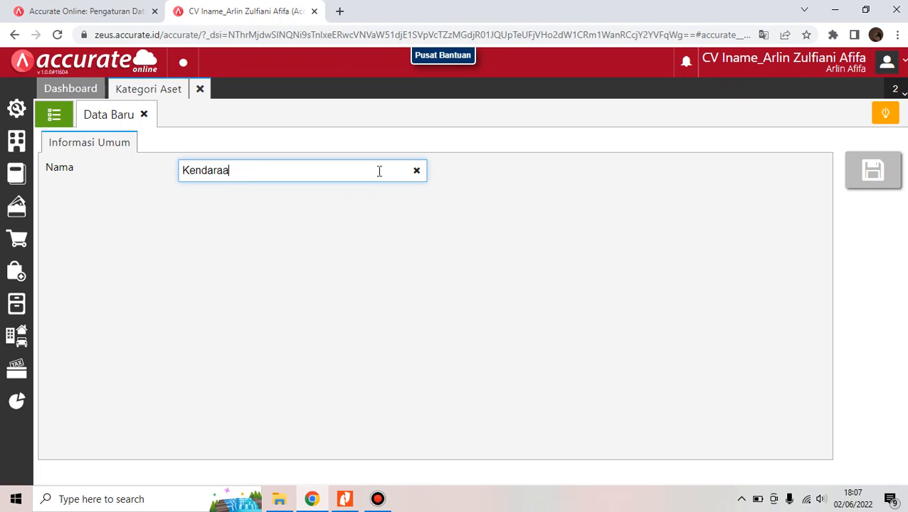
click(875, 177)
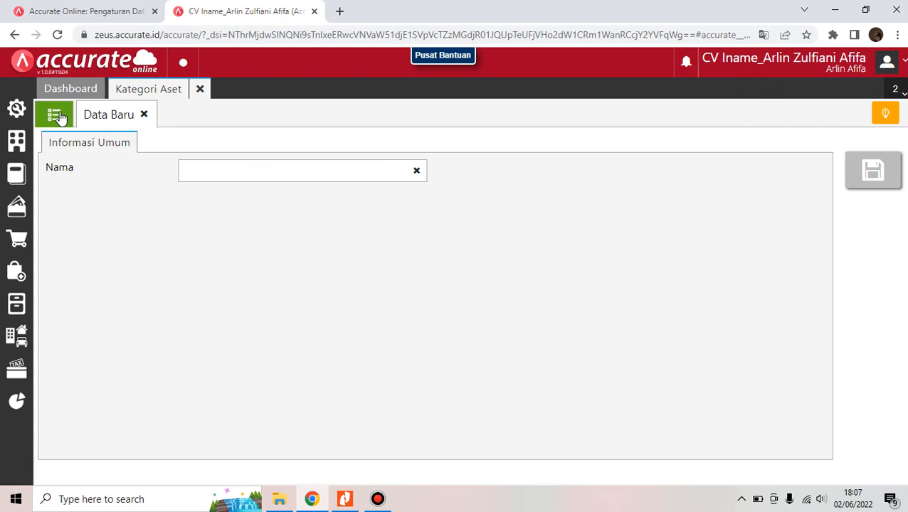
click(62, 118)
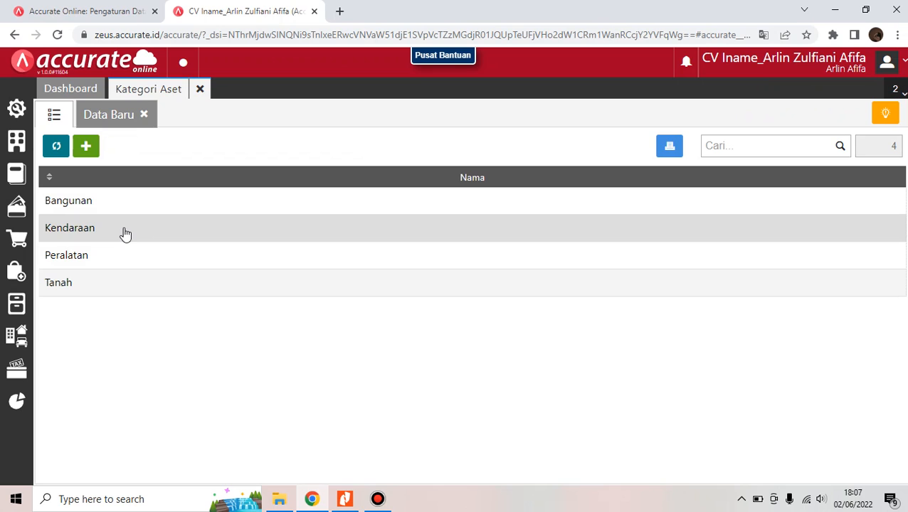
Close the Kategori Aset tab after confirming Bangunan, Kendaraan, Peralatan and Tanah exist
click(200, 90)
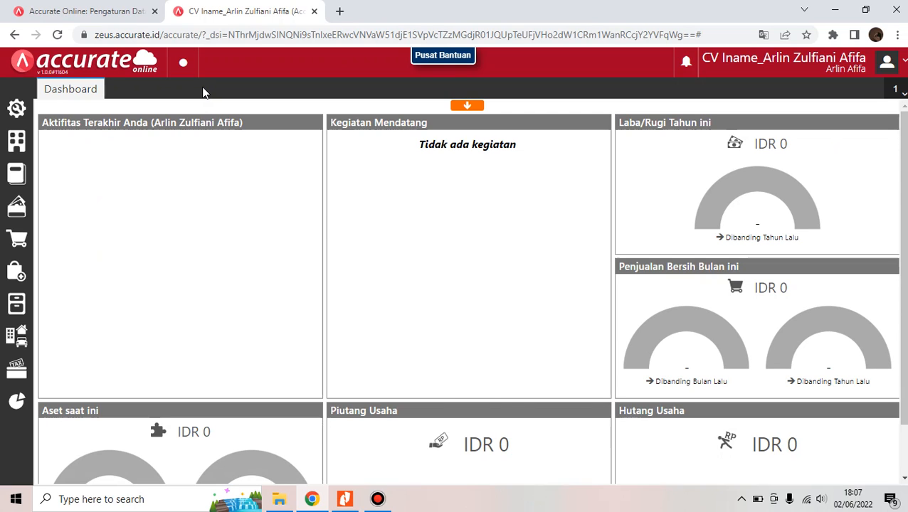
Open the empty Aset Tetap list and choose Impor dari Excel from its import menu
click(8, 334)
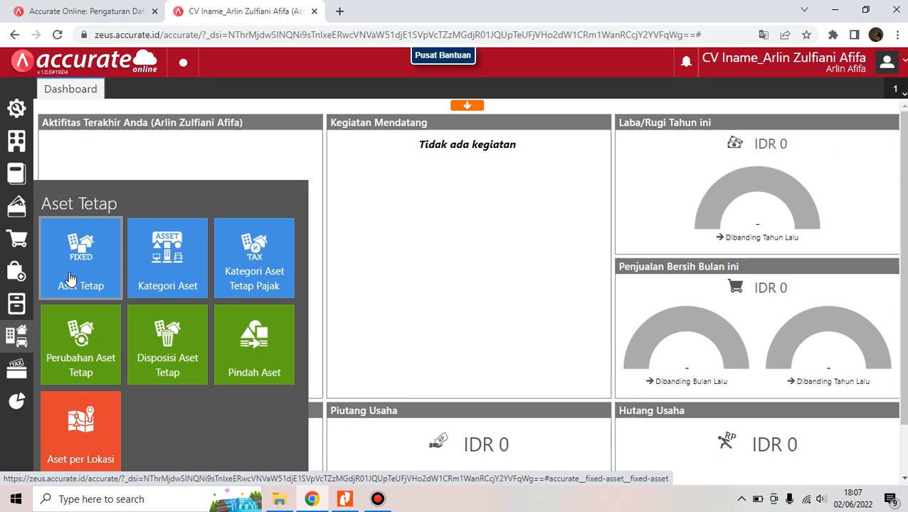
click(70, 278)
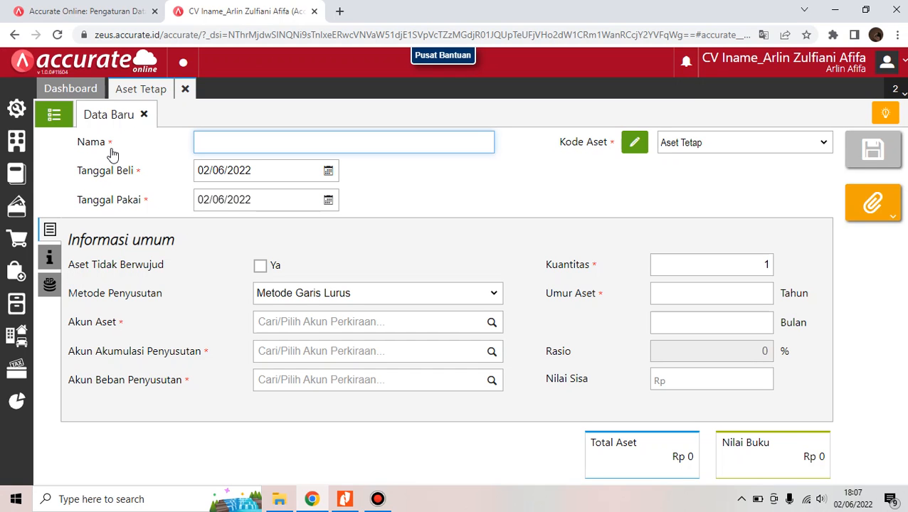
click(54, 115)
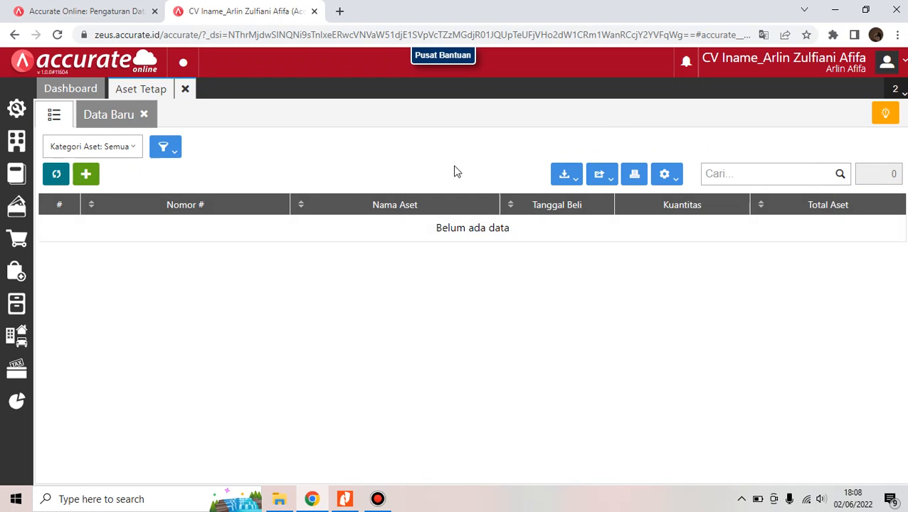
click(565, 178)
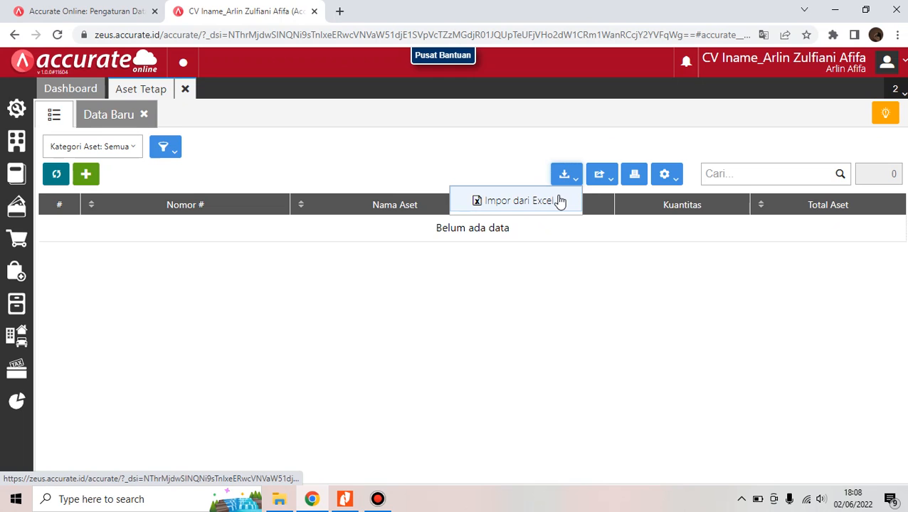
click(559, 200)
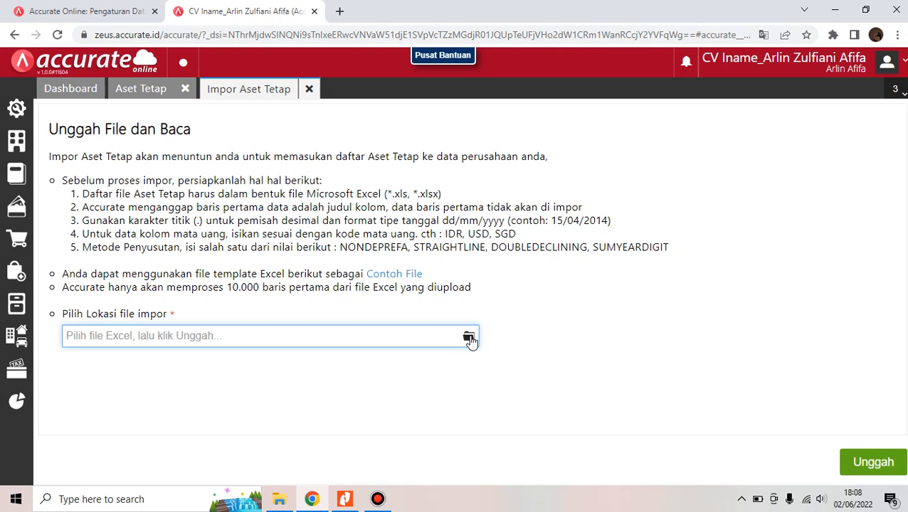
Select and upload 5. Daftar Aset Tetap.xls as the fixed-asset import file
click(469, 338)
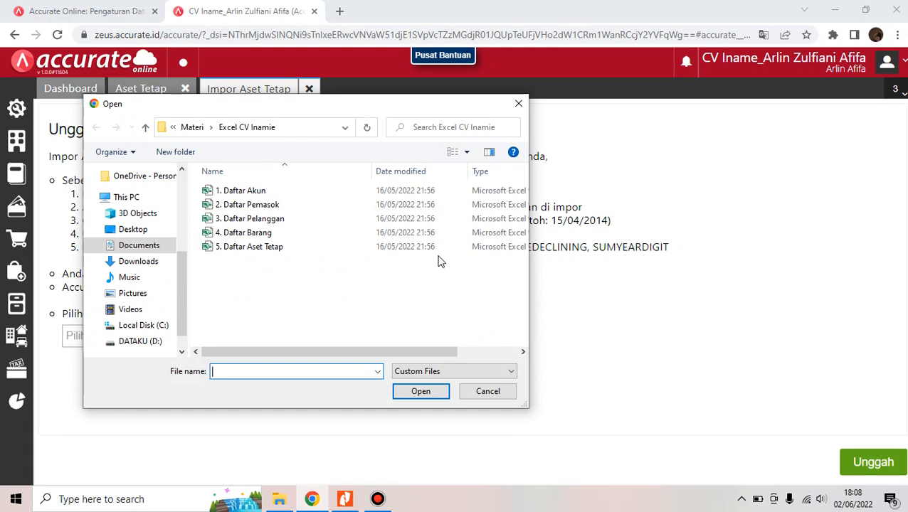
click(439, 255)
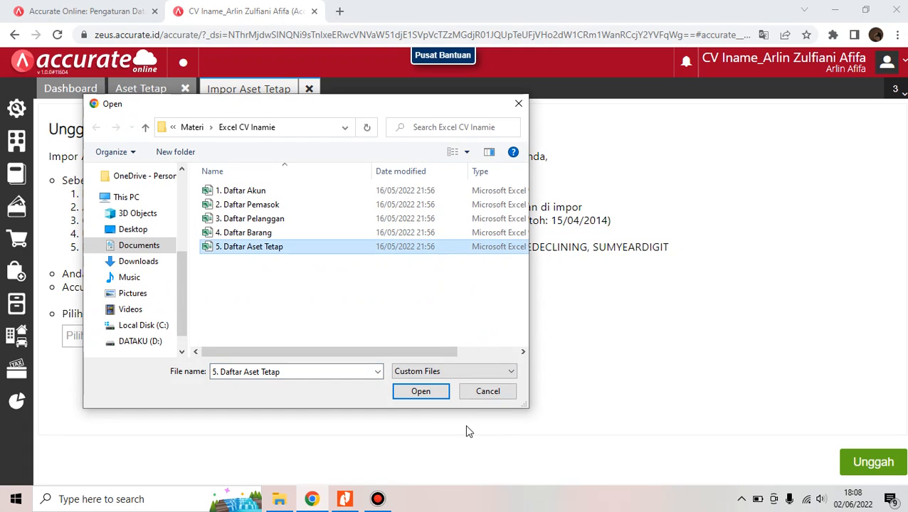
click(438, 400)
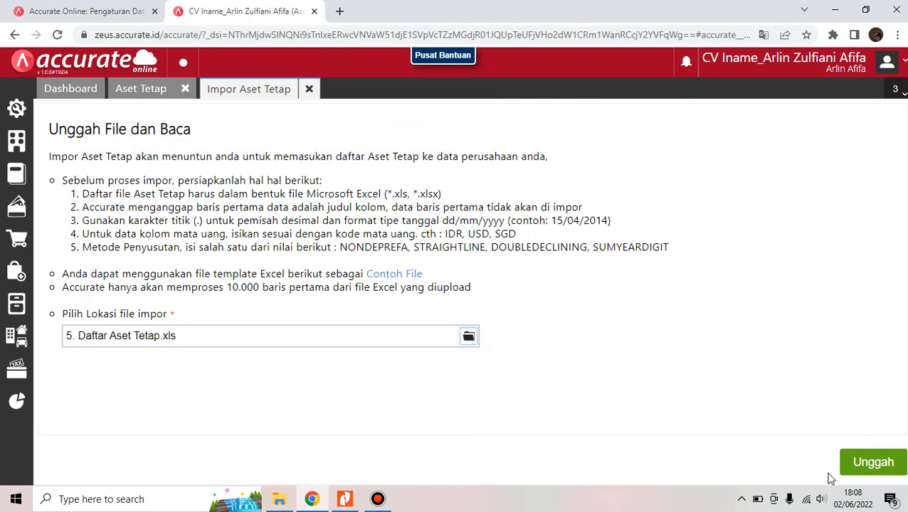
click(863, 475)
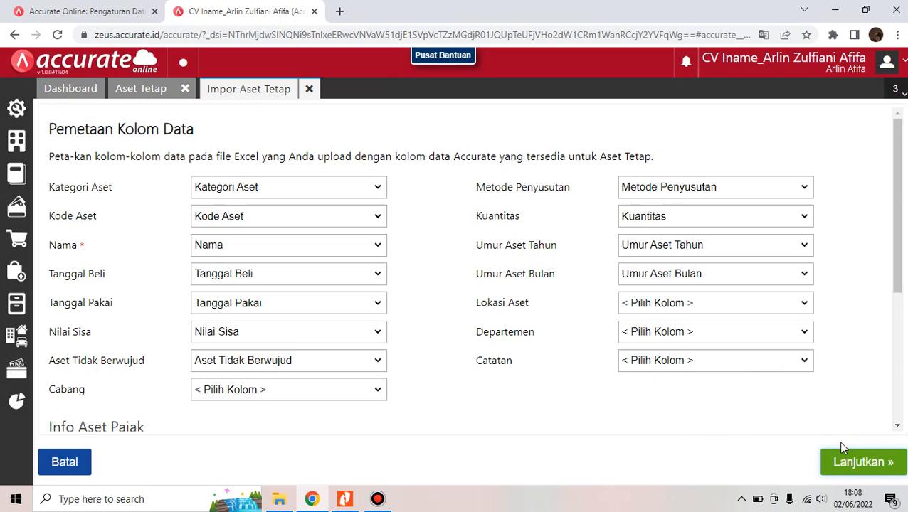
Accept the column mapping, import Tanah, Bangunan, Peralatan and Kendaraan, then close Aset Tetap
click(853, 469)
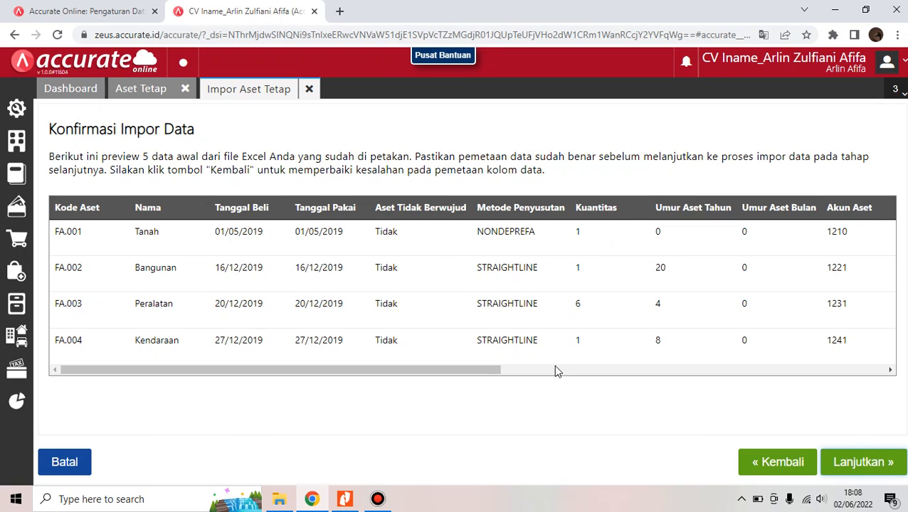
click(893, 463)
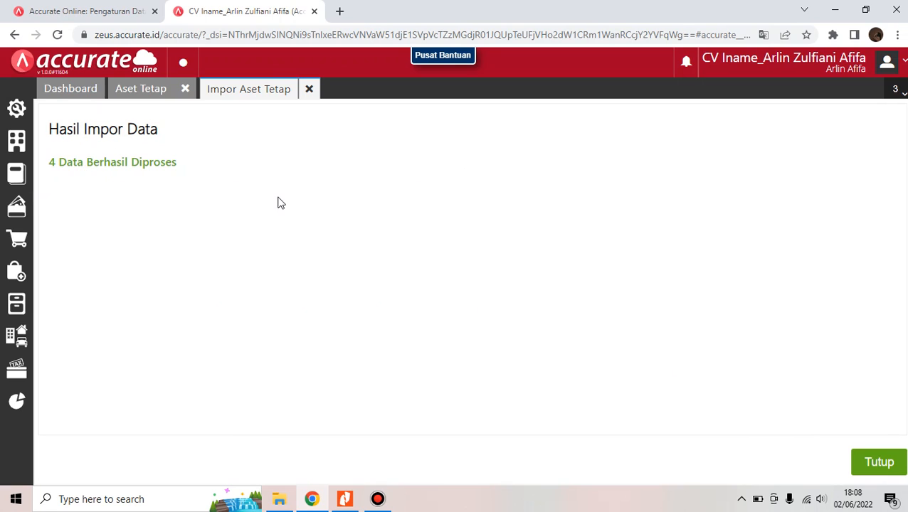
click(884, 463)
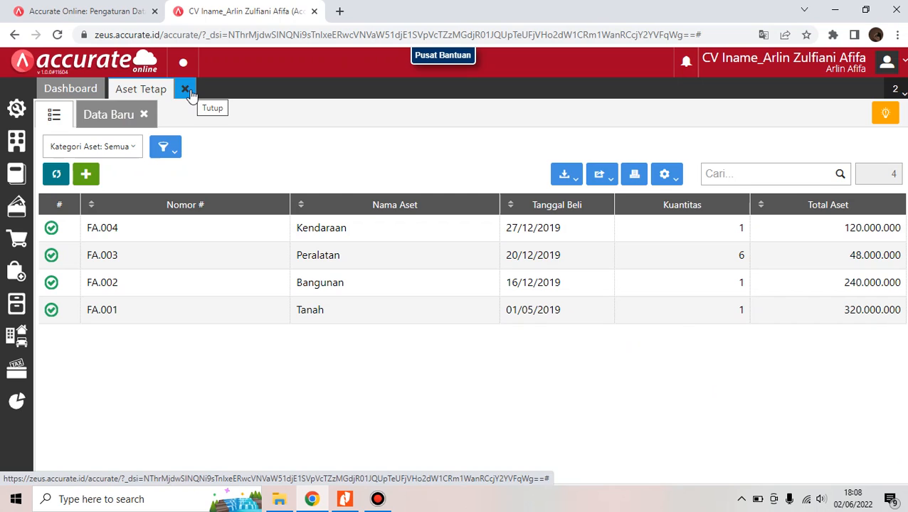
click(188, 91)
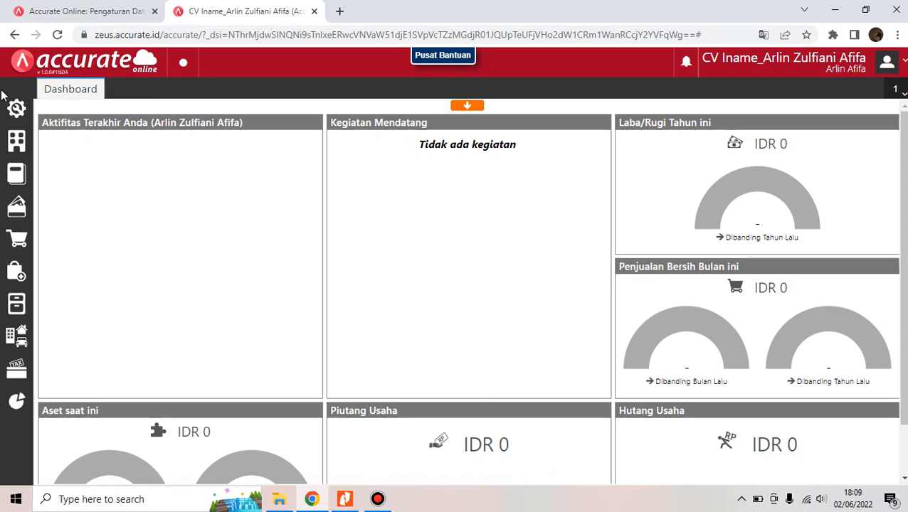
Save a Desember 2020 month-end close and view it in the Proses Akhir Bulan list
click(22, 144)
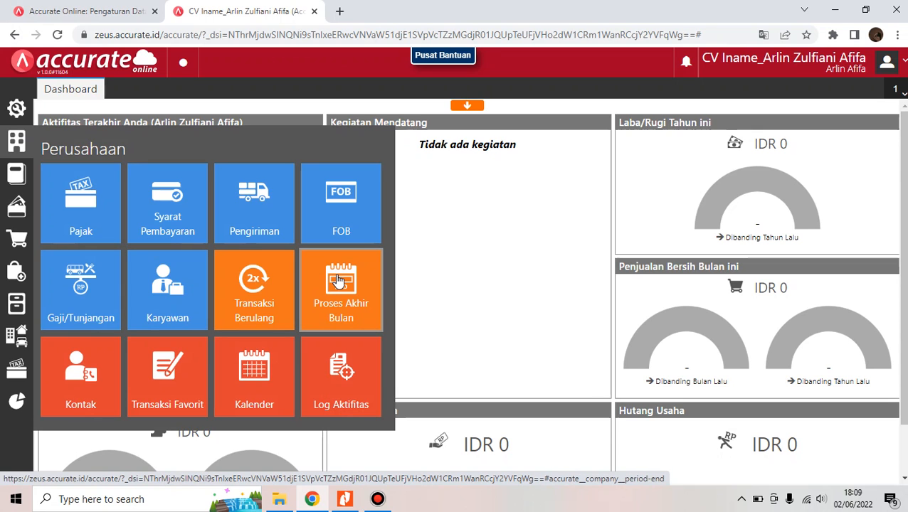
click(339, 281)
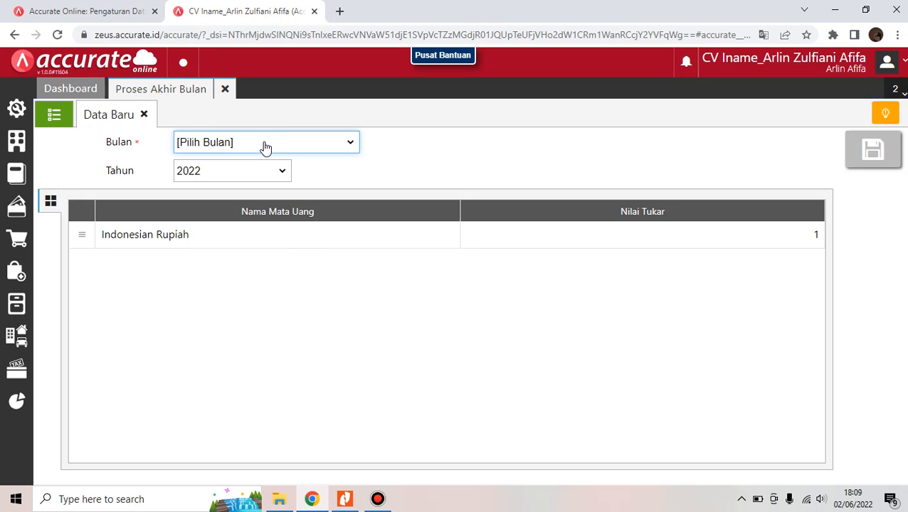
click(264, 146)
click(254, 170)
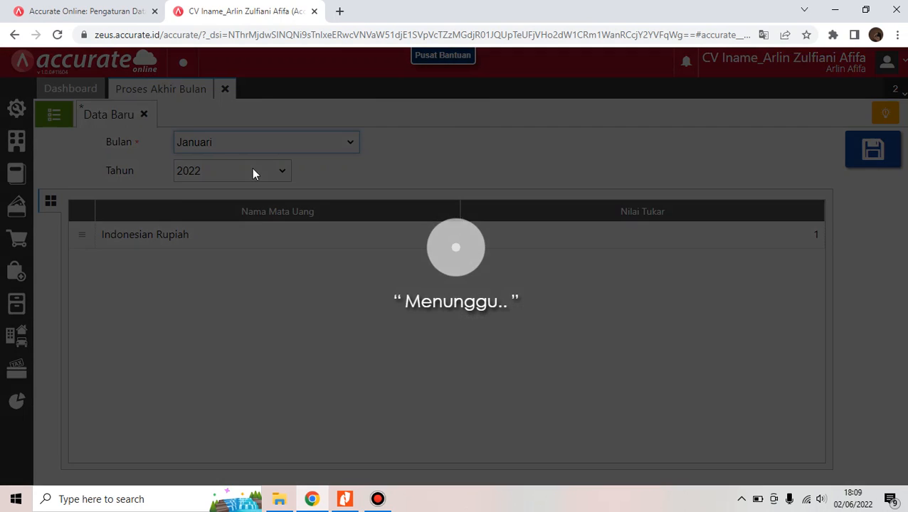
click(248, 174)
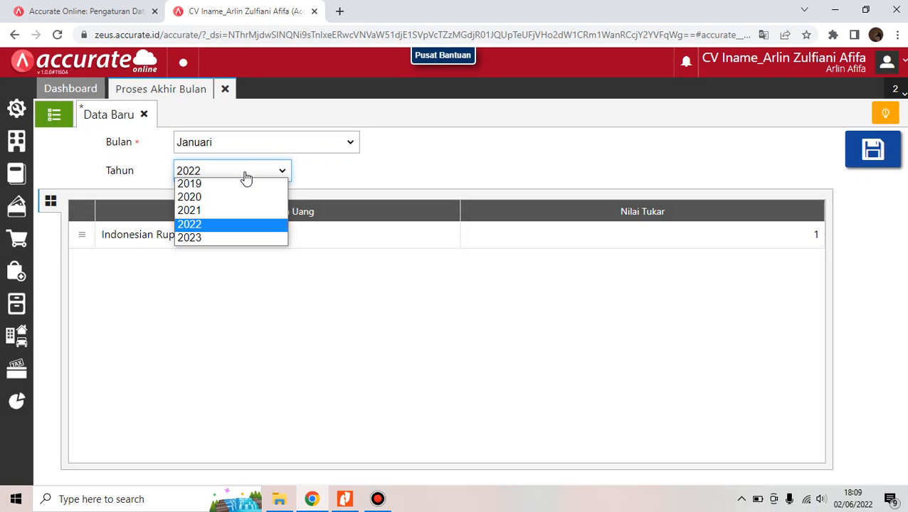
click(235, 197)
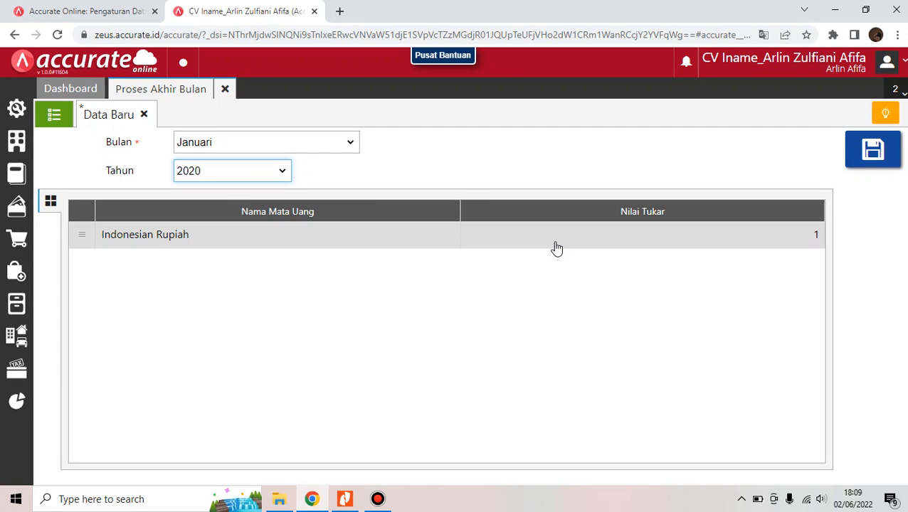
click(328, 146)
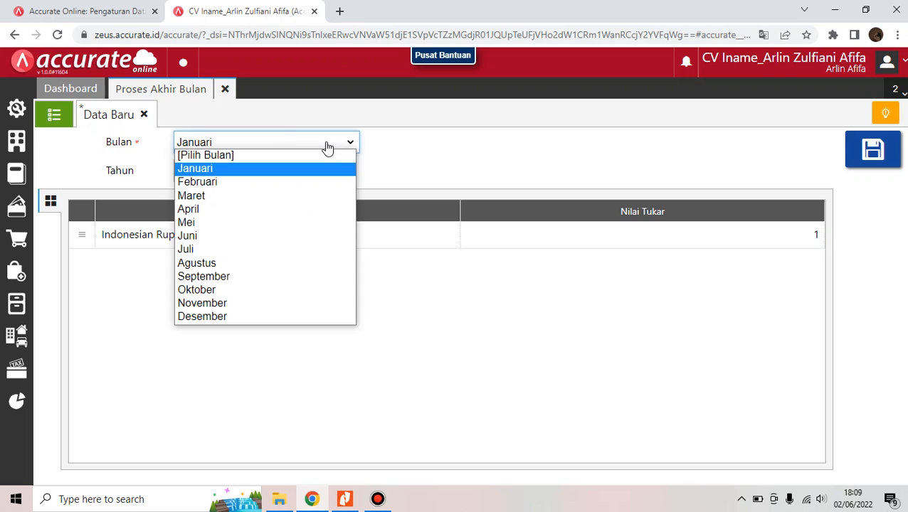
click(271, 321)
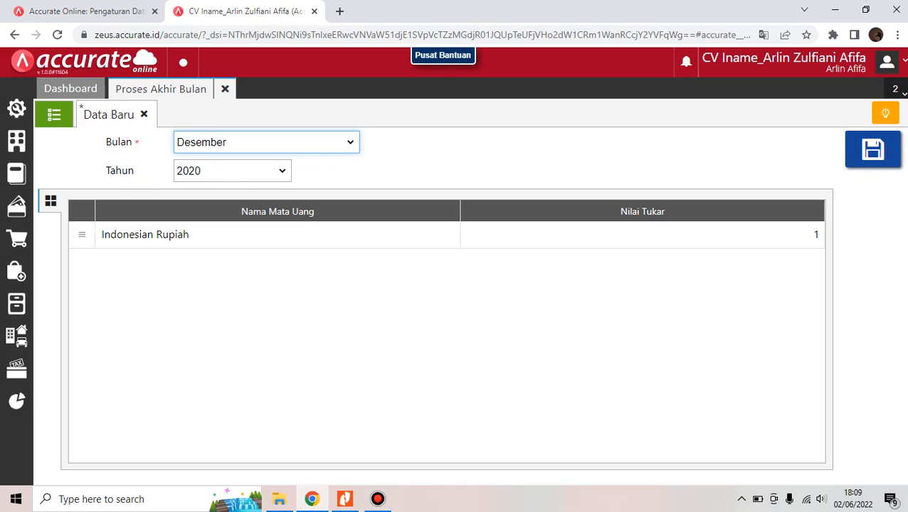
click(890, 161)
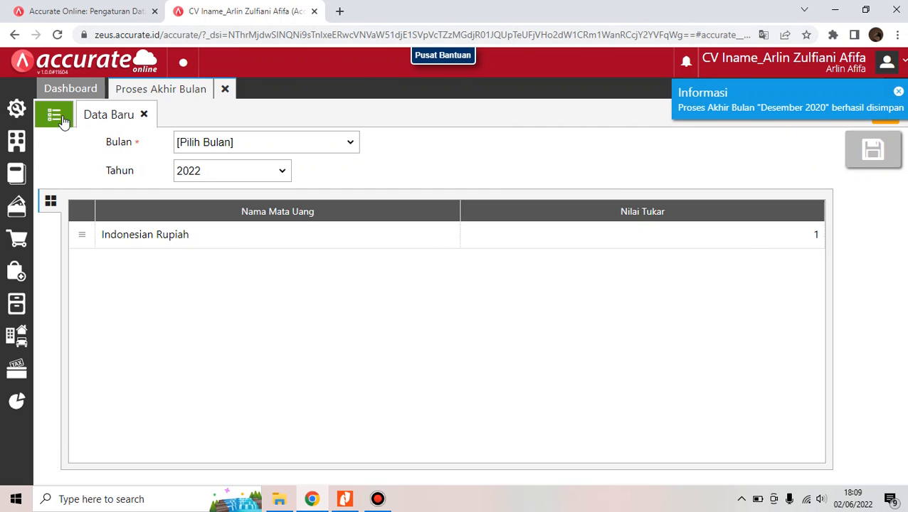
click(63, 120)
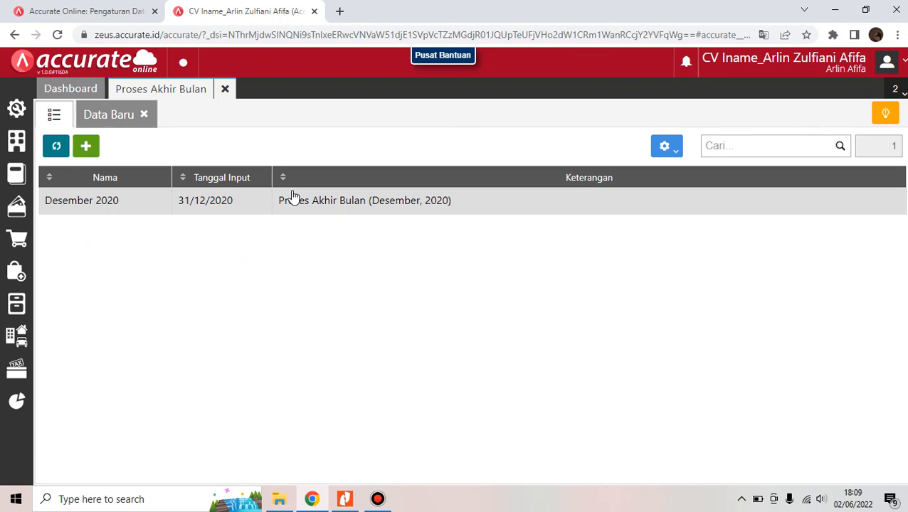
Close the month-end list and pick Neraca (Induk Skontro) from Daftar Laporan's Keuangan reports
click(231, 93)
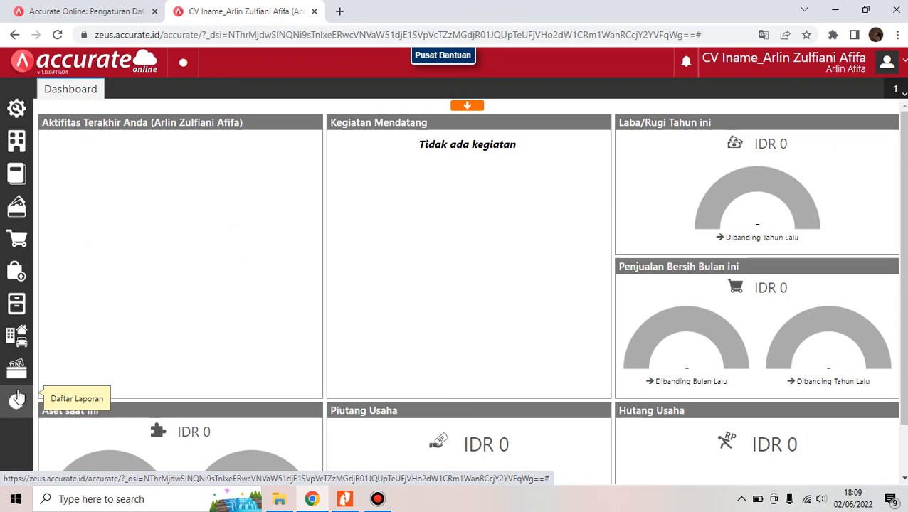
click(18, 397)
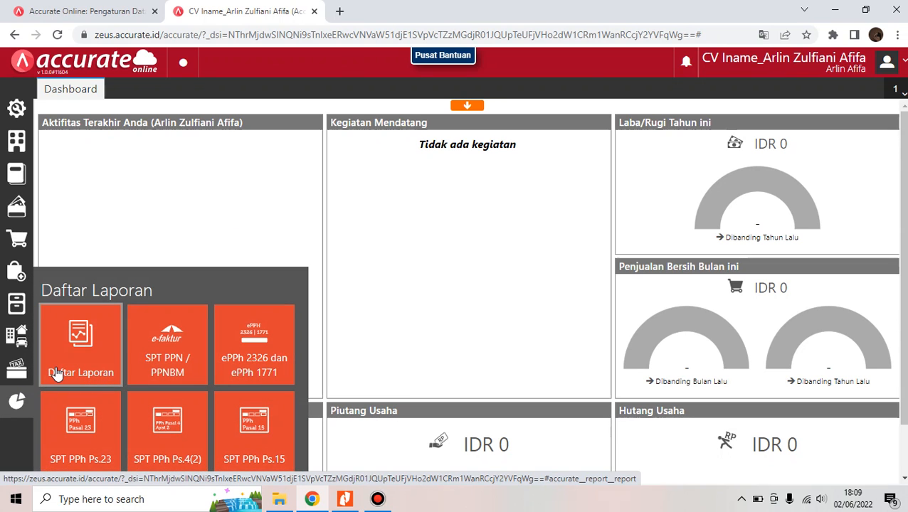
click(57, 370)
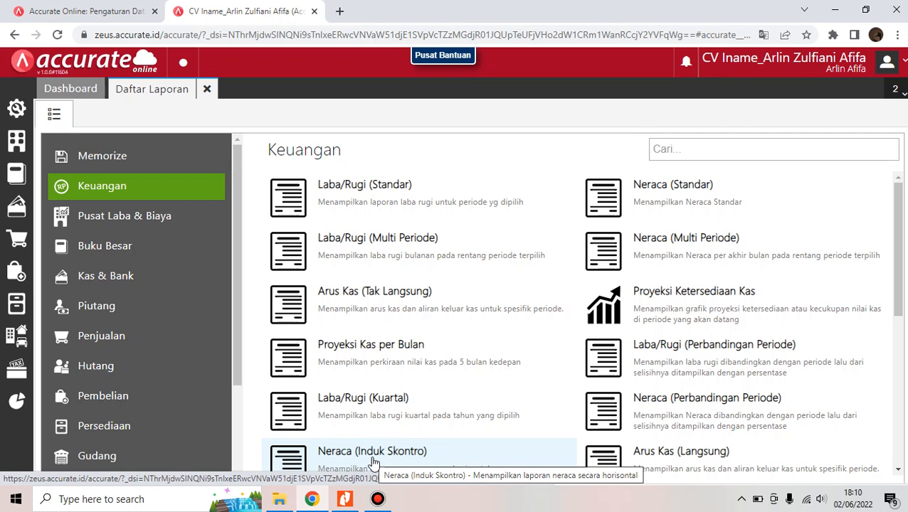
click(371, 459)
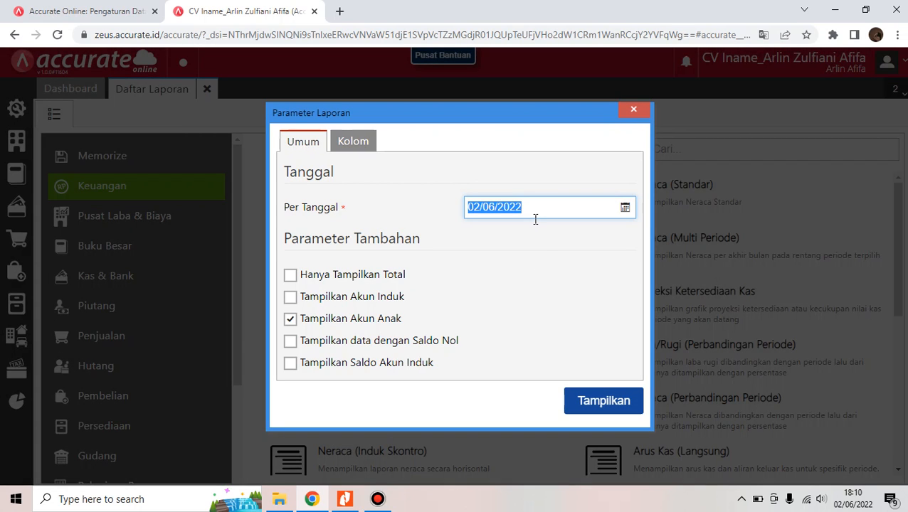
Show the Neraca as of 31/12/2020 and check both totals equal 858.110.750
key(BackSpace)
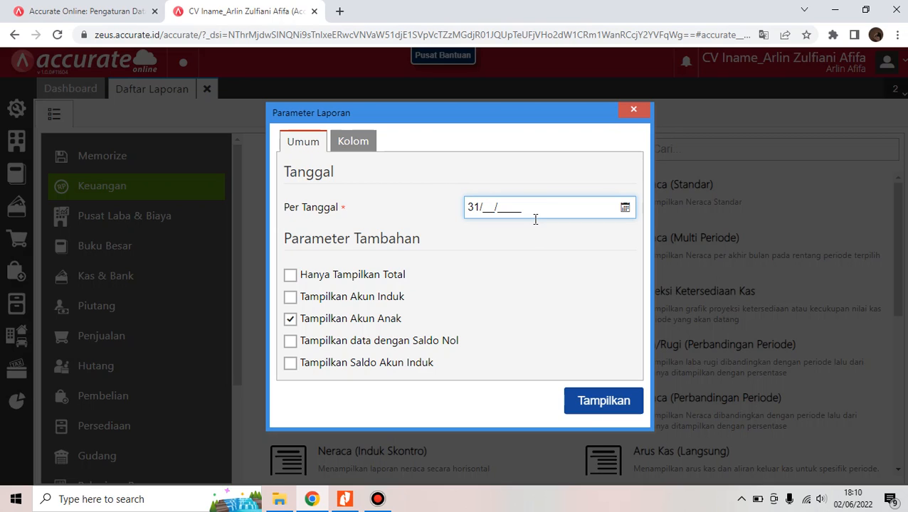
text(31/12/2020)
click(617, 408)
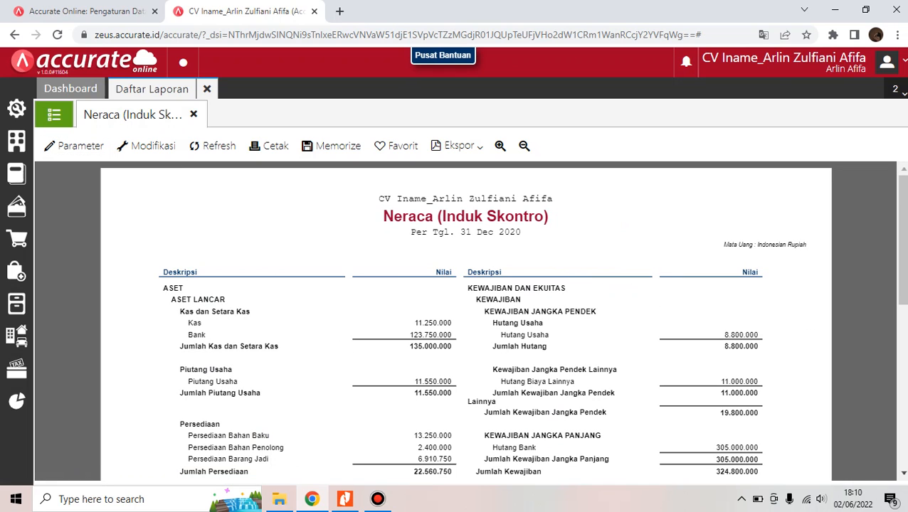
scroll(466, 320, down, 3)
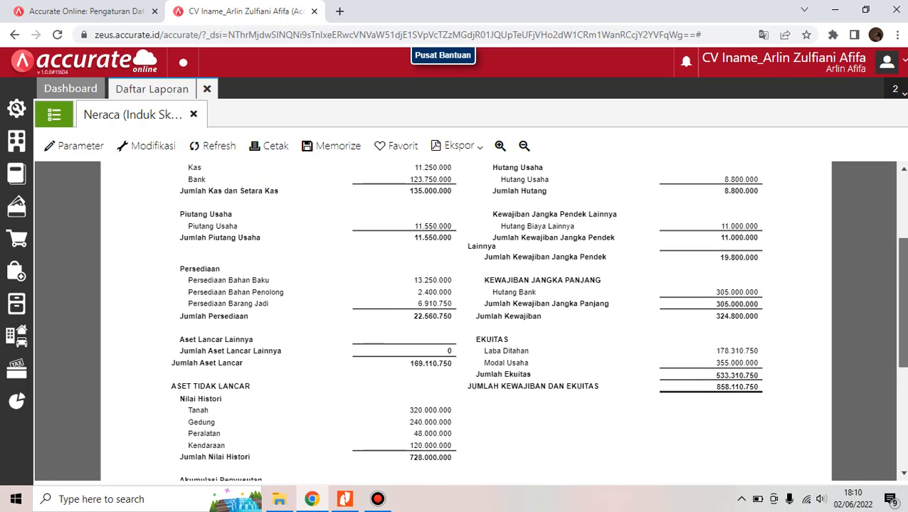
scroll(466, 320, down, 2)
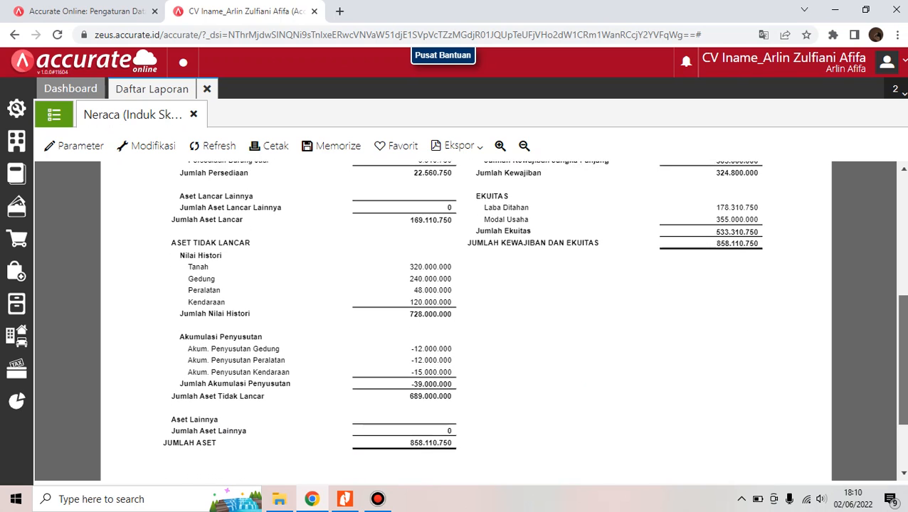
scroll(466, 320, up, 1)
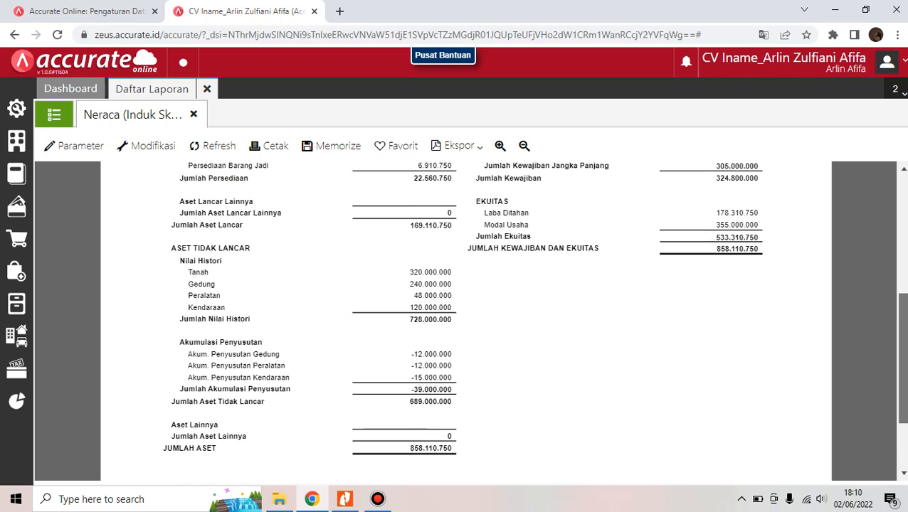
scroll(466, 320, down, 1)
scroll(466, 320, up, 1)
scroll(466, 321, down, 1)
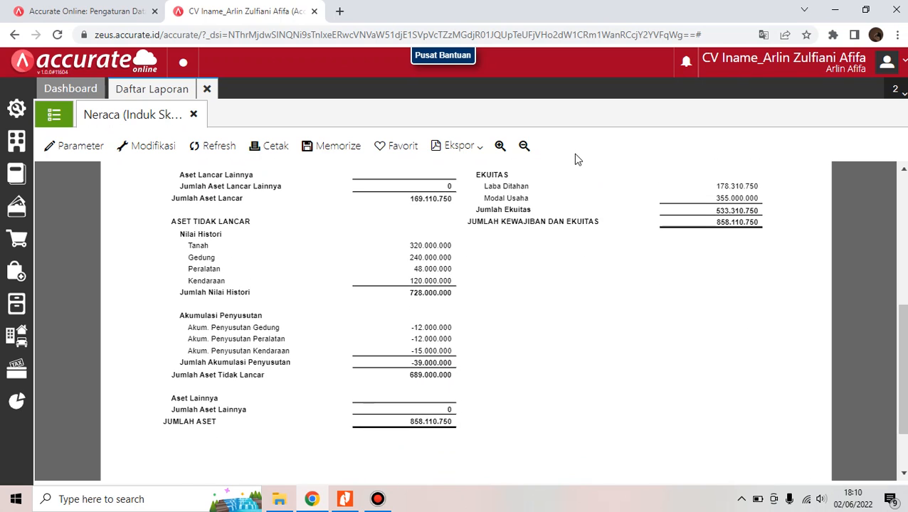
click(457, 146)
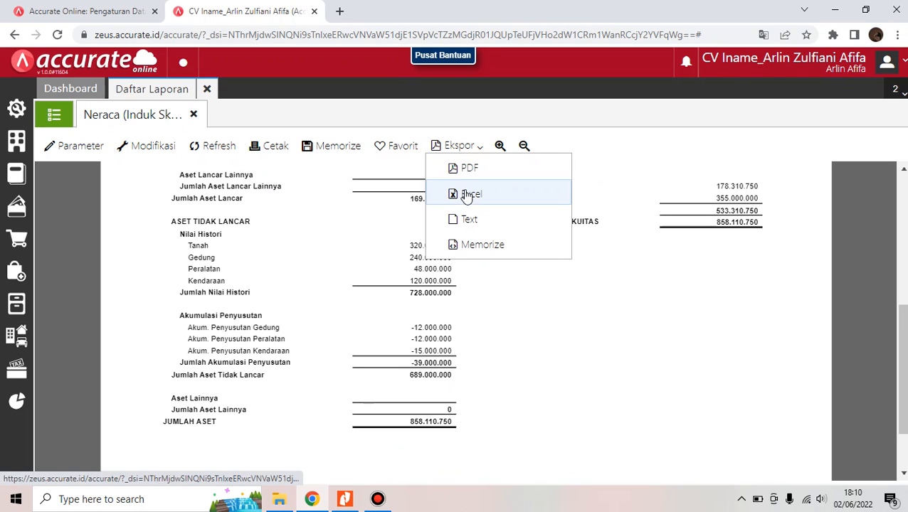
click(465, 173)
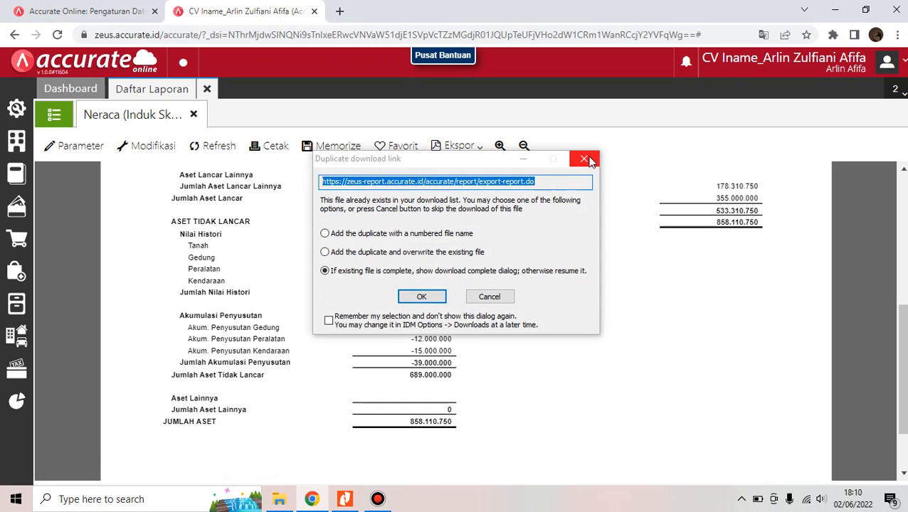
click(584, 159)
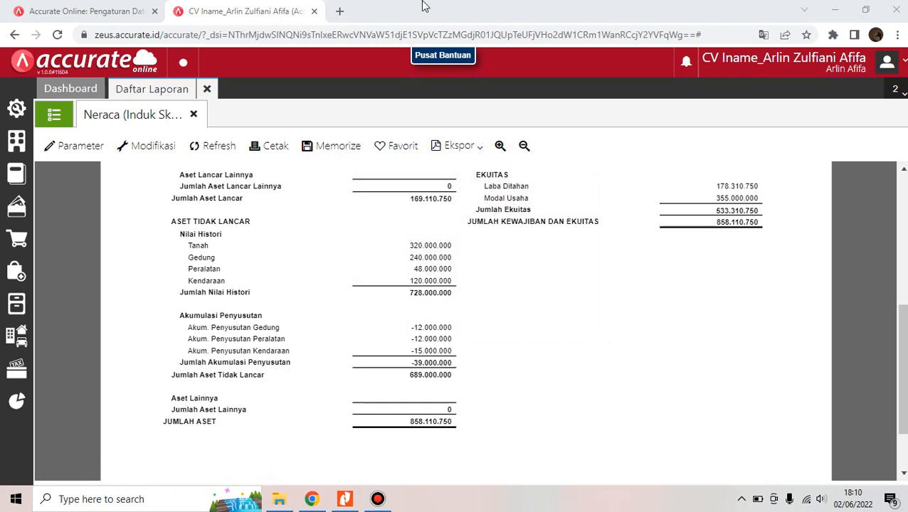
click(525, 240)
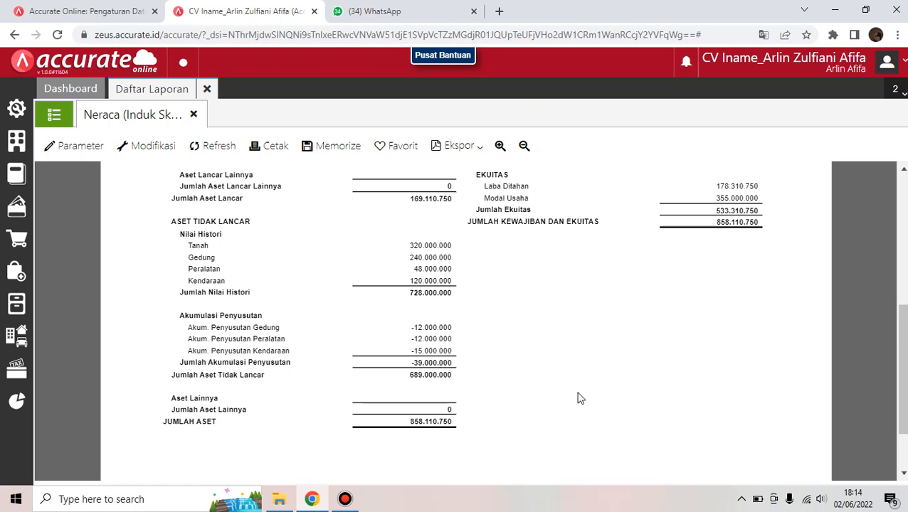
Close the Daftar Laporan tab and bring up the Pengaturan settings panel
click(208, 89)
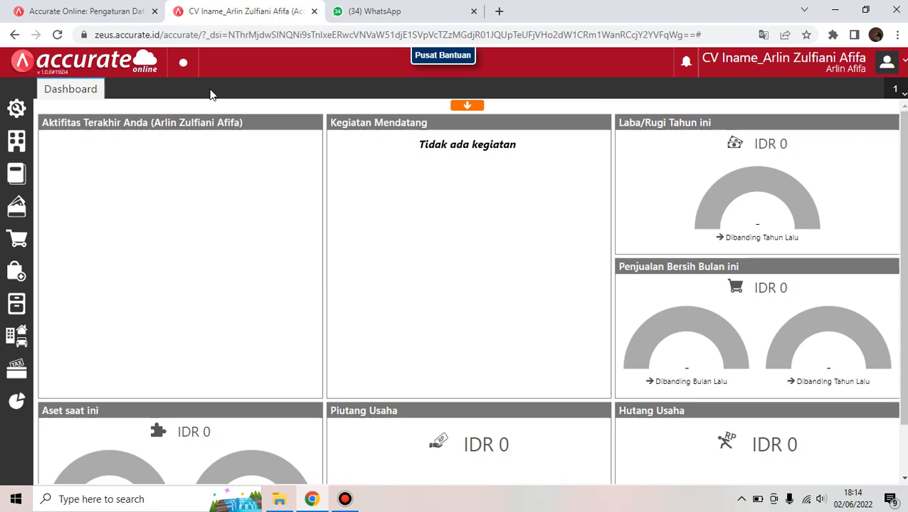
mouse_move(19, 108)
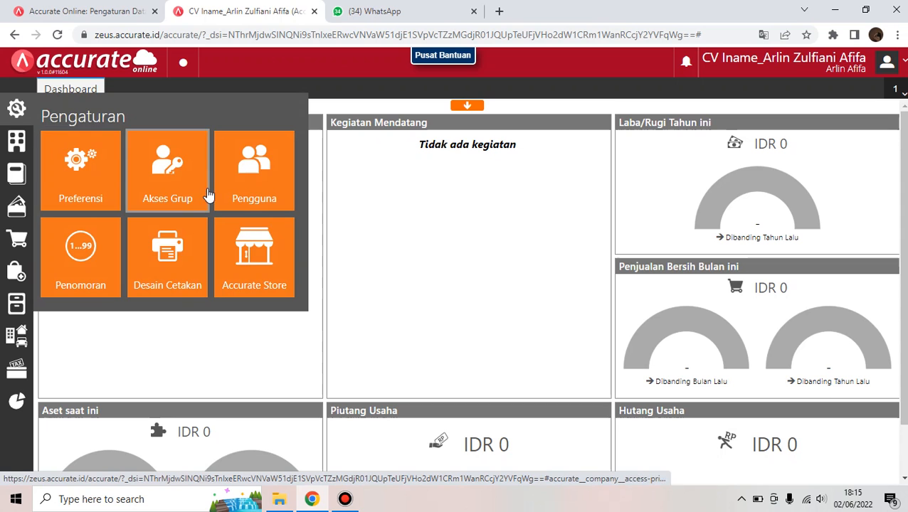
Install the Accurate Manufaktur add-on from Accurate Store, then close the store
click(258, 267)
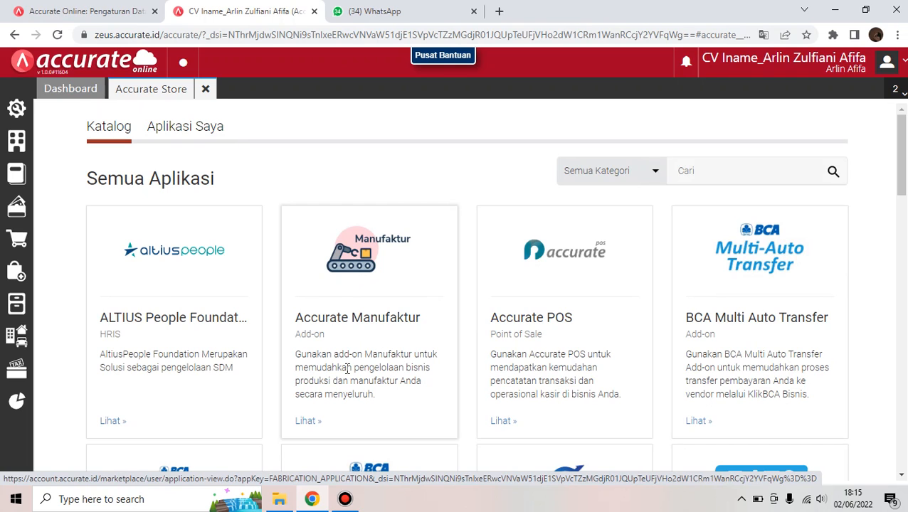
click(313, 424)
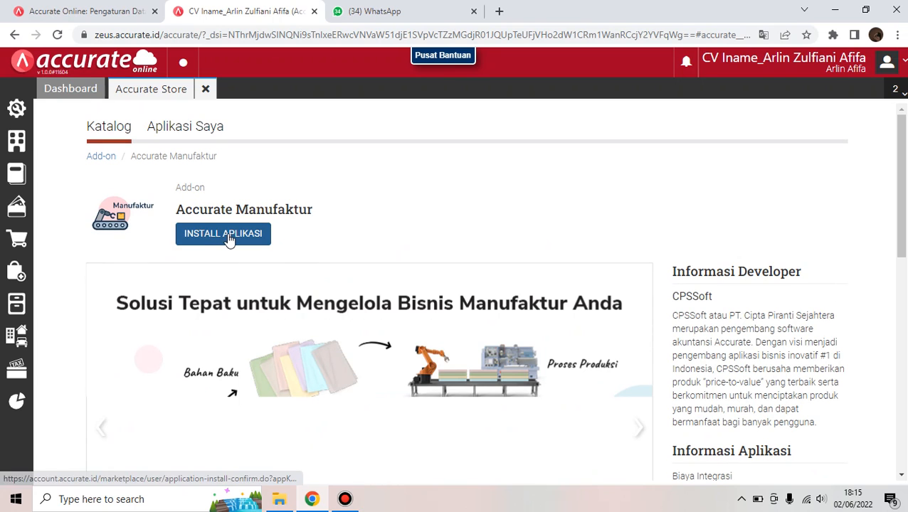
click(229, 240)
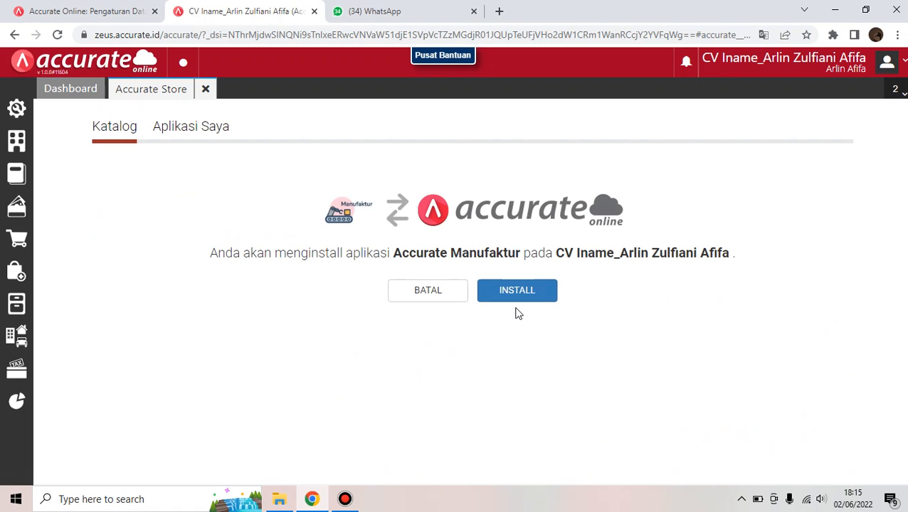
click(529, 293)
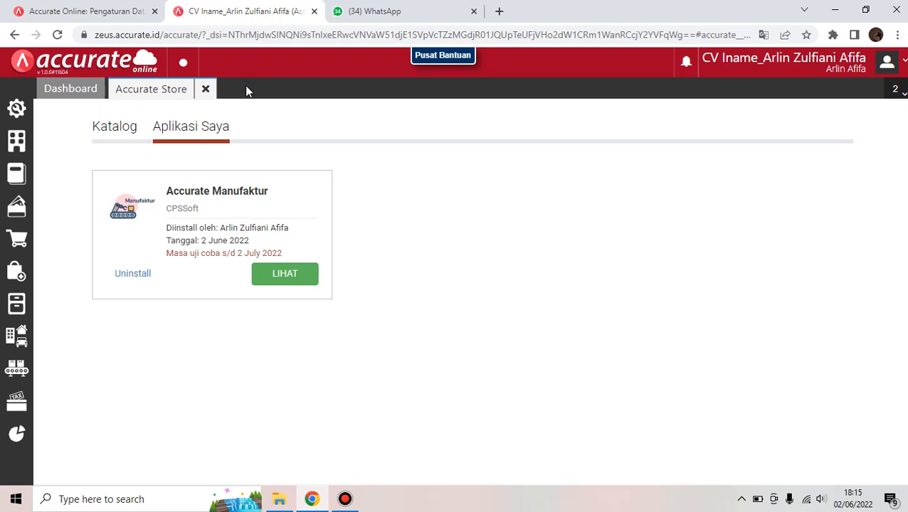
click(205, 89)
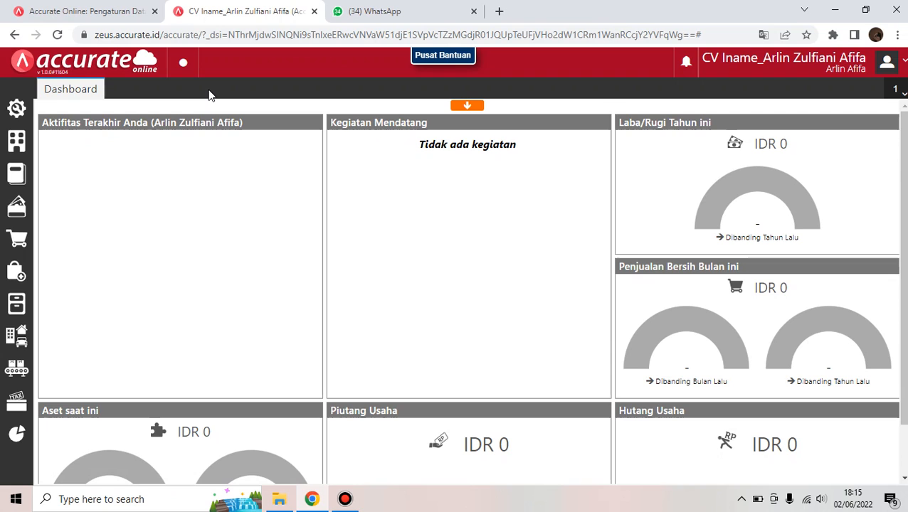
Go to Pengaturan > Preferensi and select the Manufaktur section
click(17, 106)
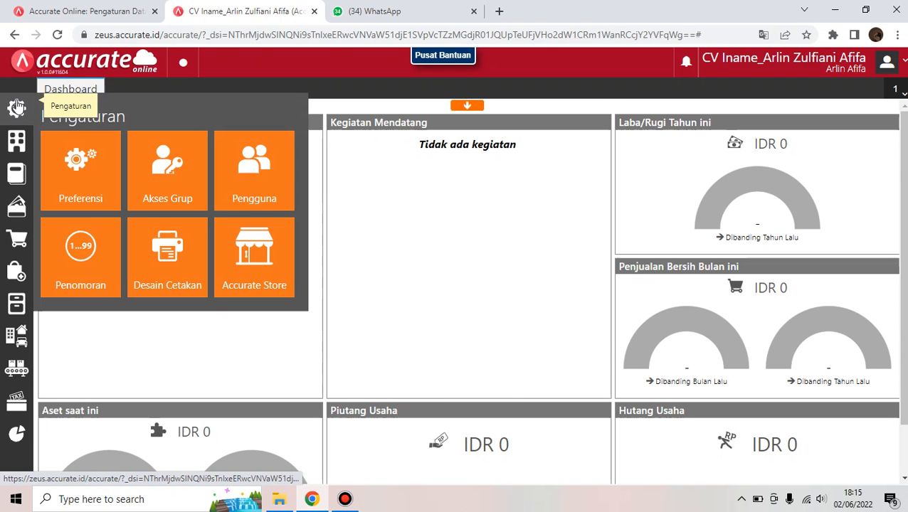
click(82, 180)
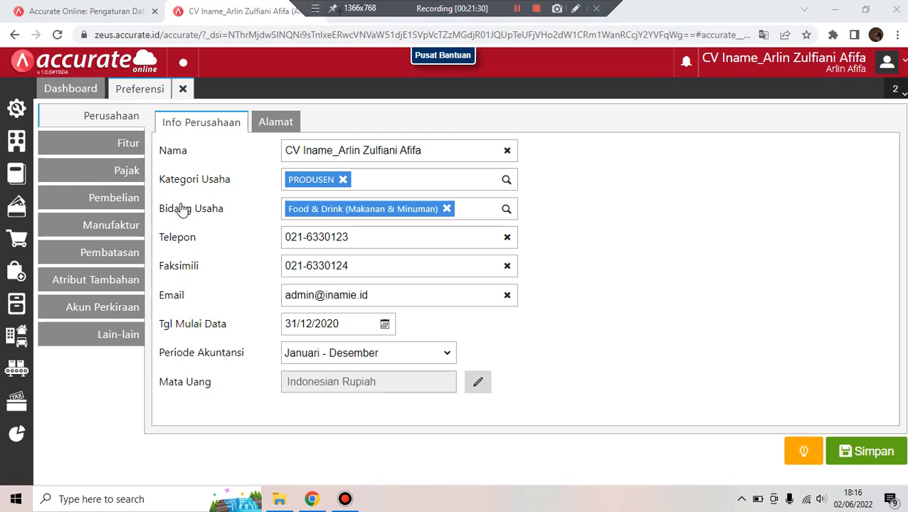
click(120, 225)
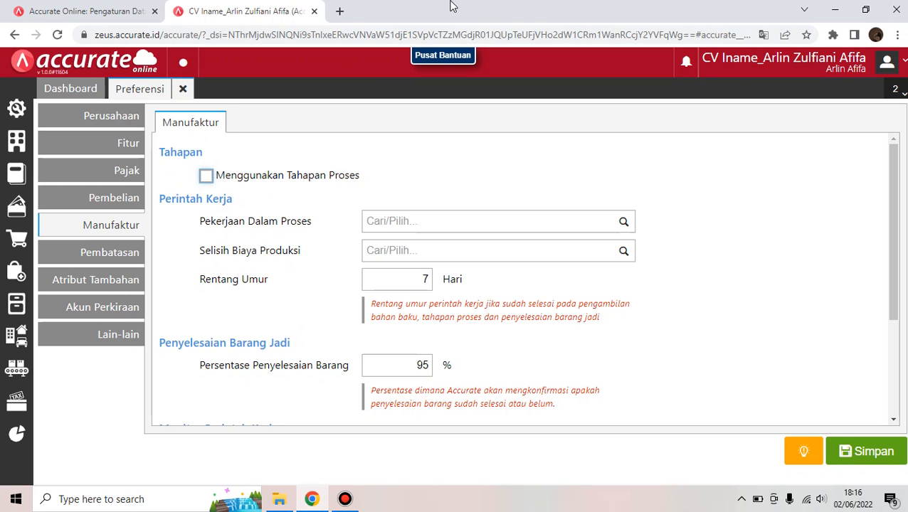
mouse_move(453, 6)
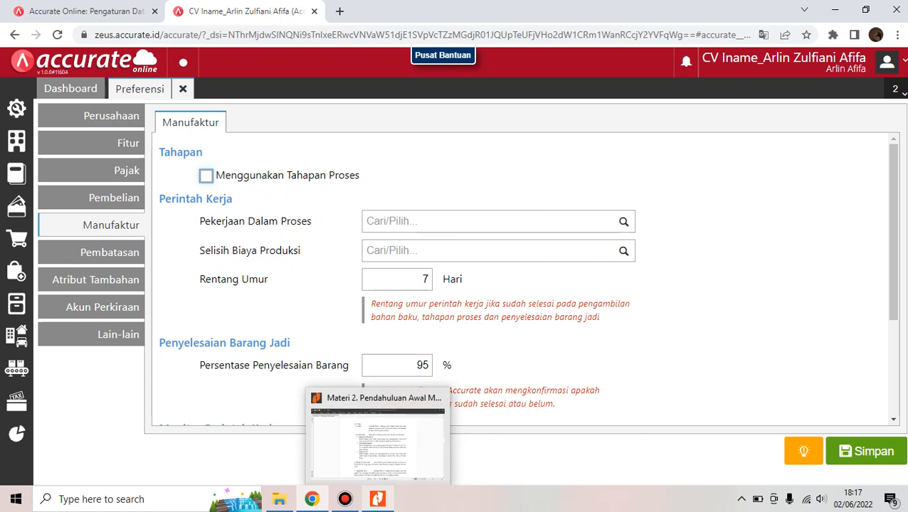
click(377, 498)
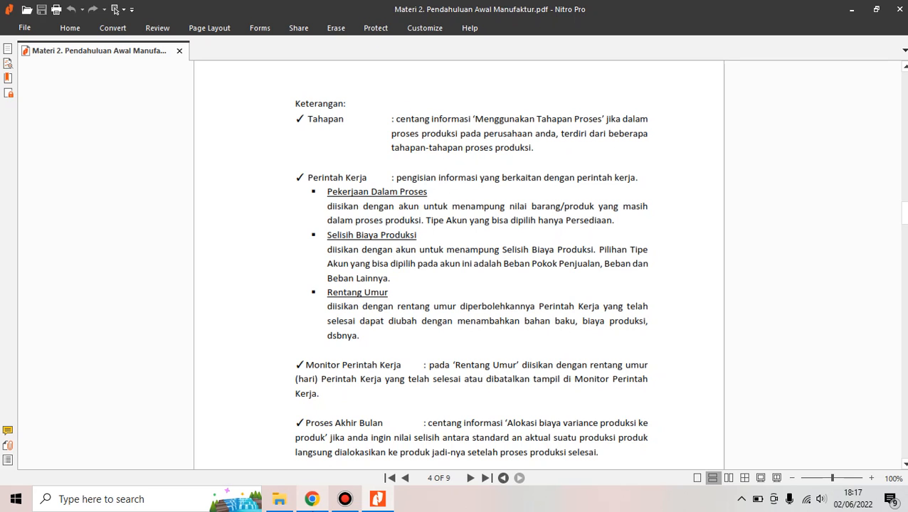
mouse_move(311, 498)
click(317, 467)
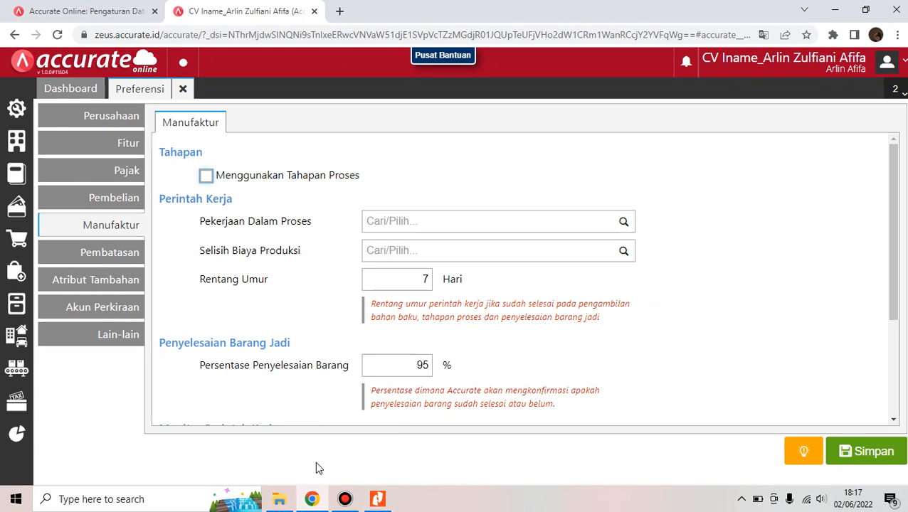
Enable production process stages and set Persediaan Dalam Proses as the work-in-process account
click(206, 176)
click(602, 215)
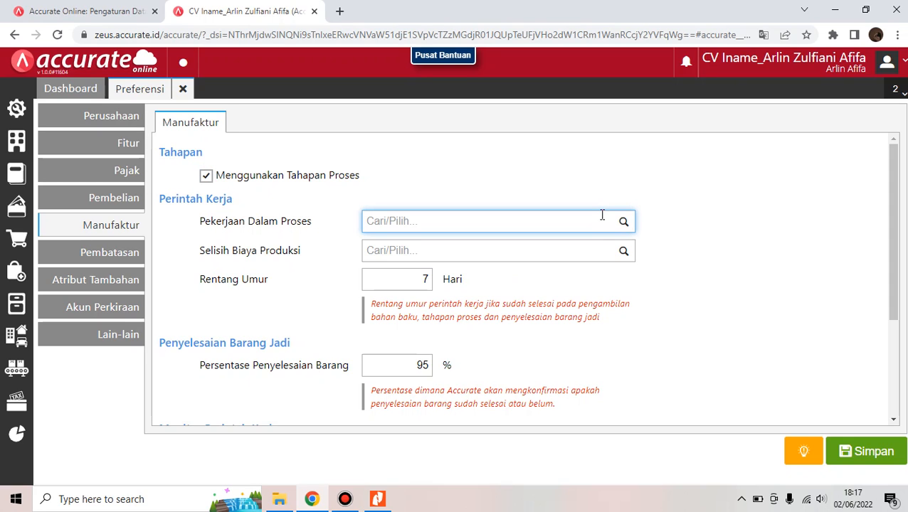
text(perse)
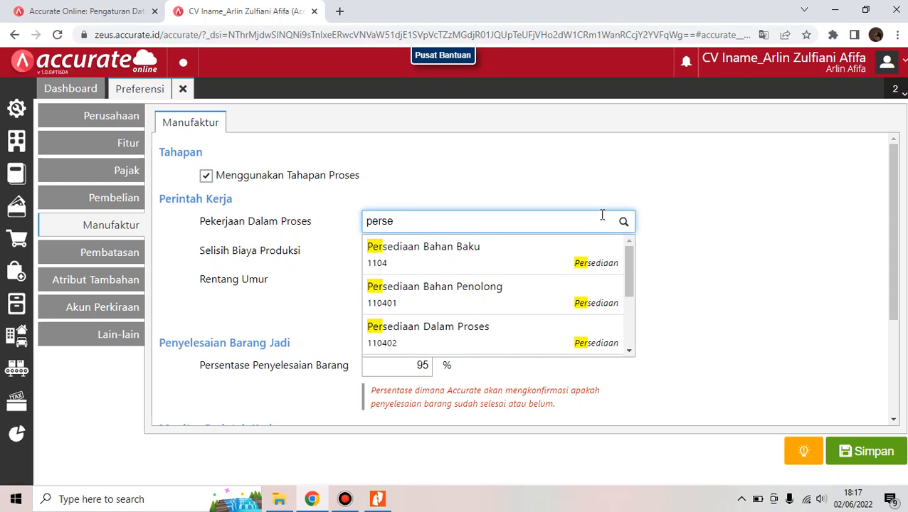
click(527, 339)
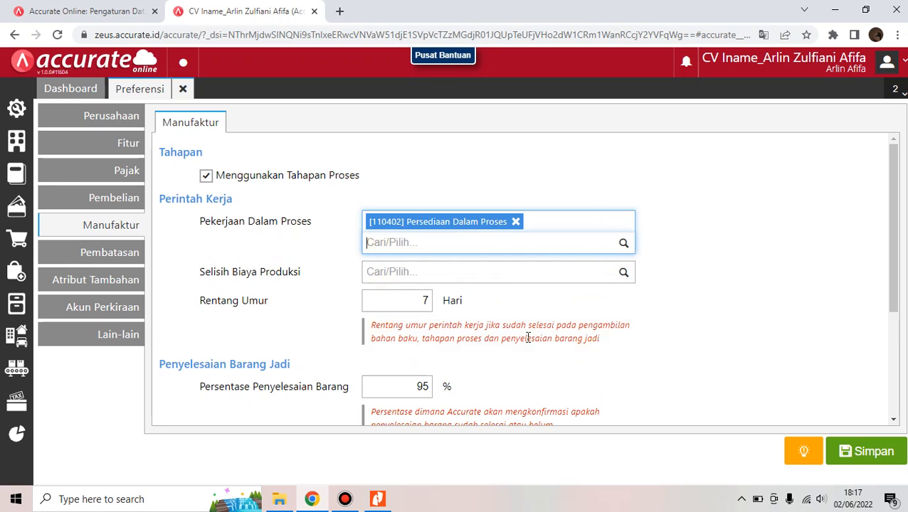
Set Selisih Biaya Produksi as the production cost variance account
click(536, 281)
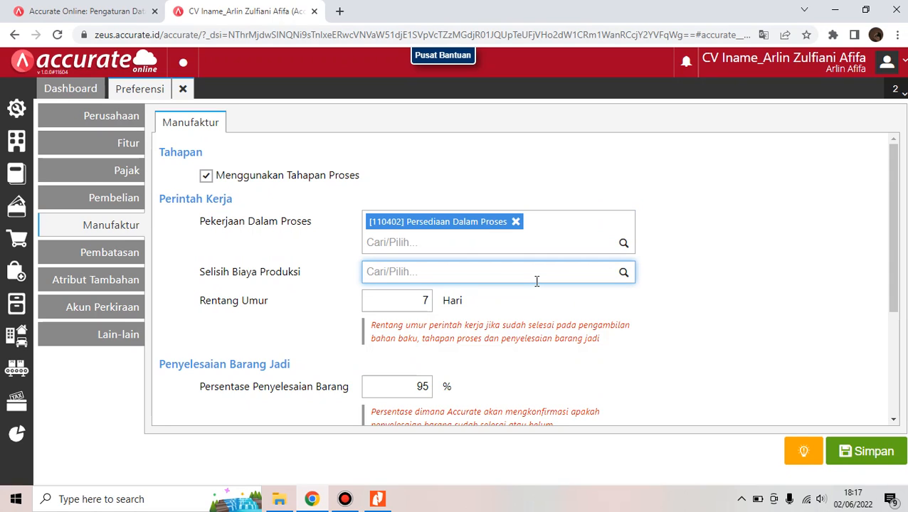
text(selisih biaya)
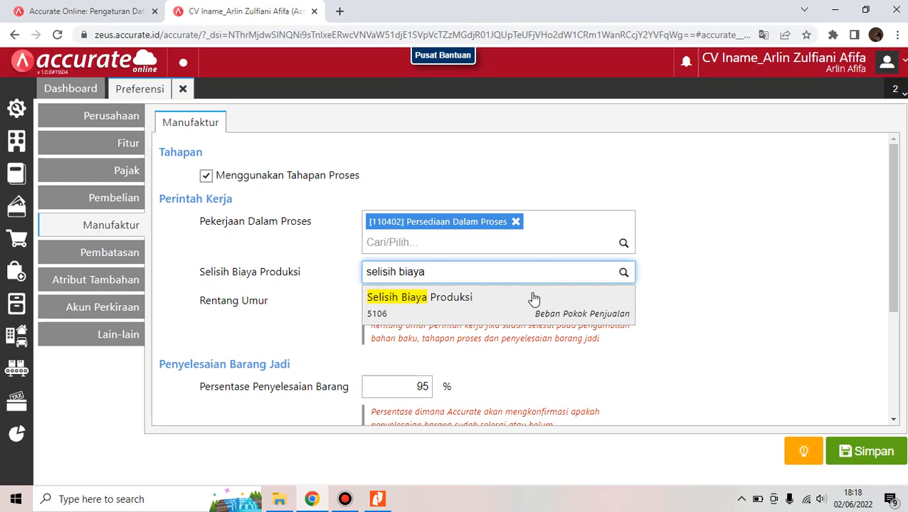
click(533, 299)
click(620, 325)
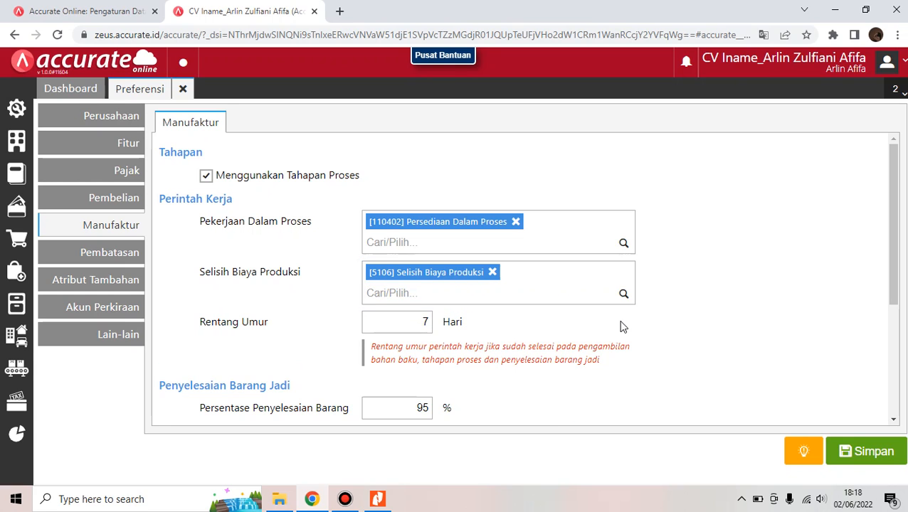
drag(898, 240, 894, 308)
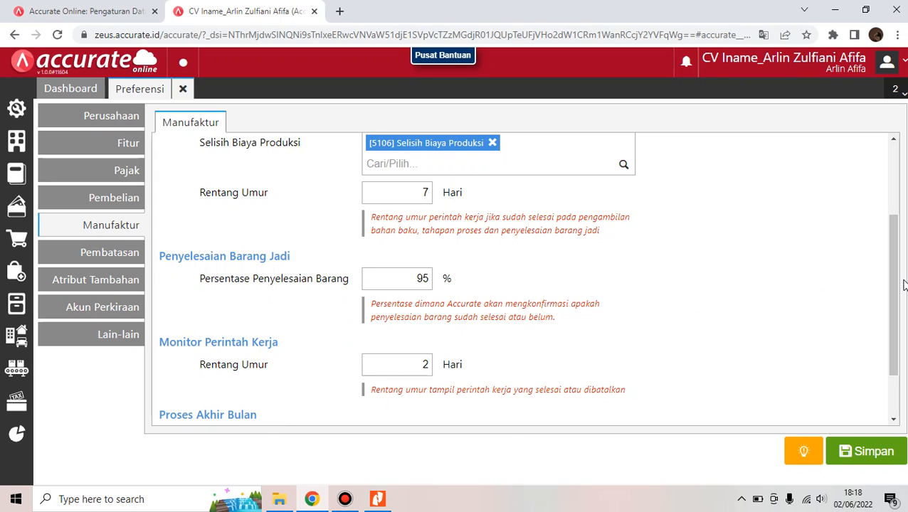
drag(898, 284, 905, 337)
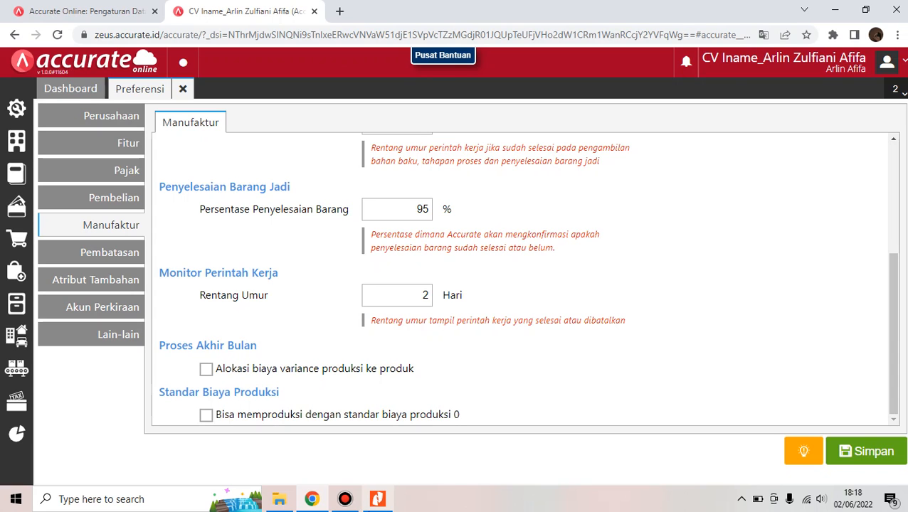
Read the guide's page 4 notes on Monitor Perintah Kerja and Proses Akhir Bulan in Nitro Pro
mouse_move(346, 498)
mouse_move(377, 498)
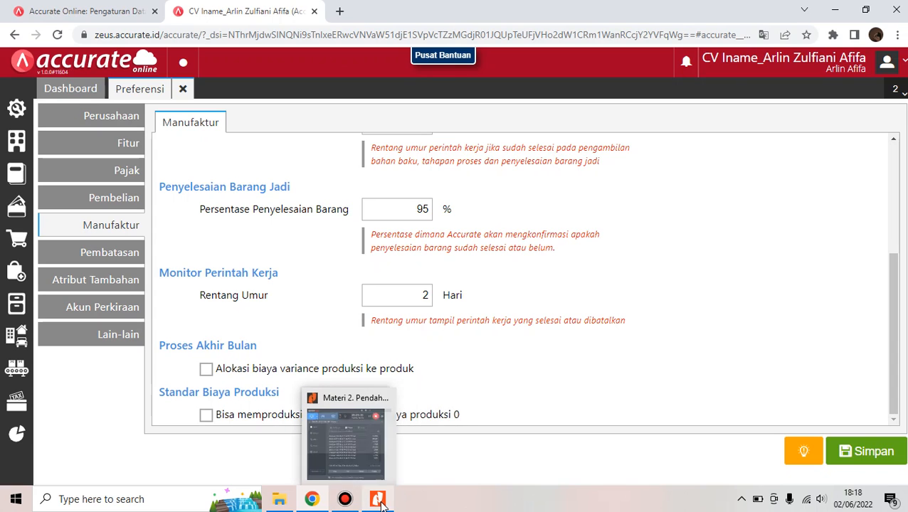
click(391, 447)
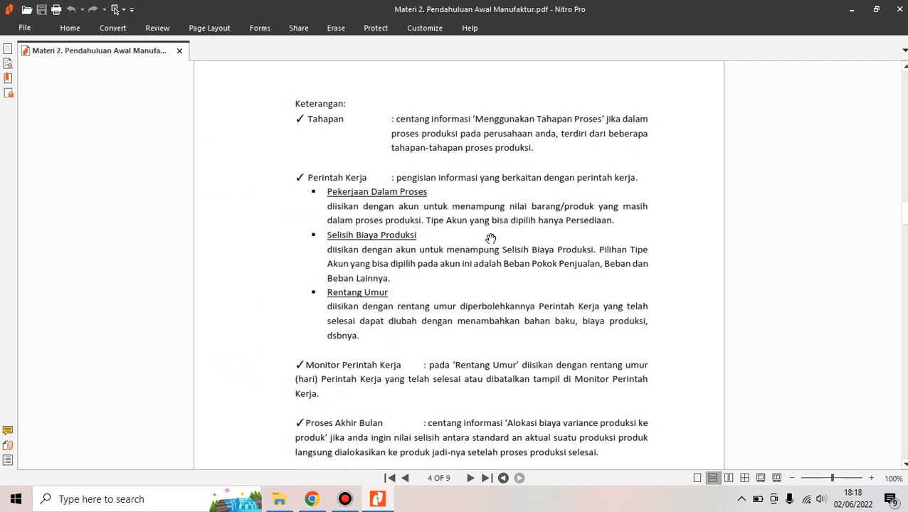
scroll(795, 228, down, 4)
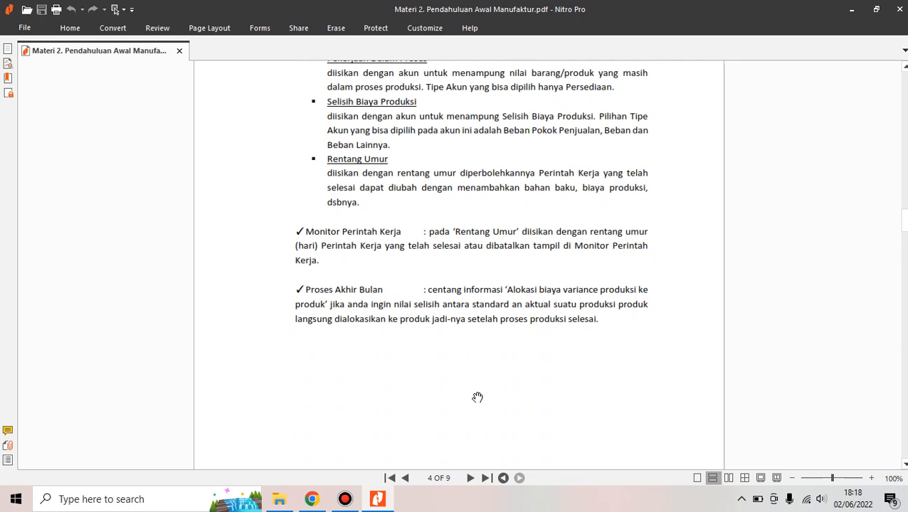
Back in Accurate, tick 'Alokasi biaya variance produksi ke produk' and save the Manufaktur preferences
mouse_move(312, 498)
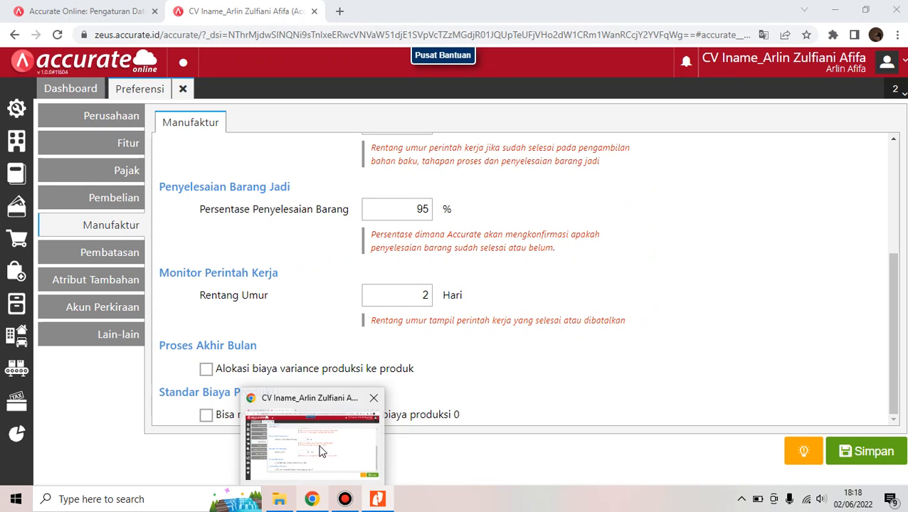
click(320, 451)
click(250, 369)
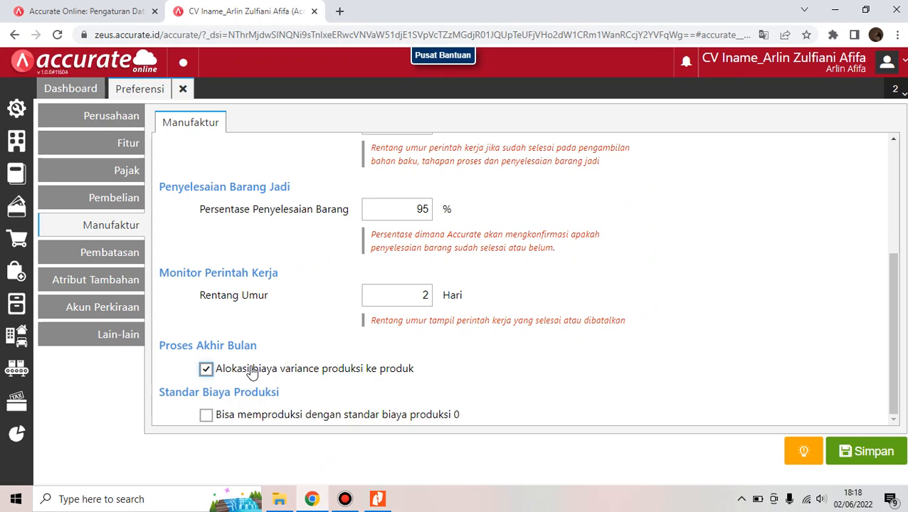
drag(895, 318, 877, 328)
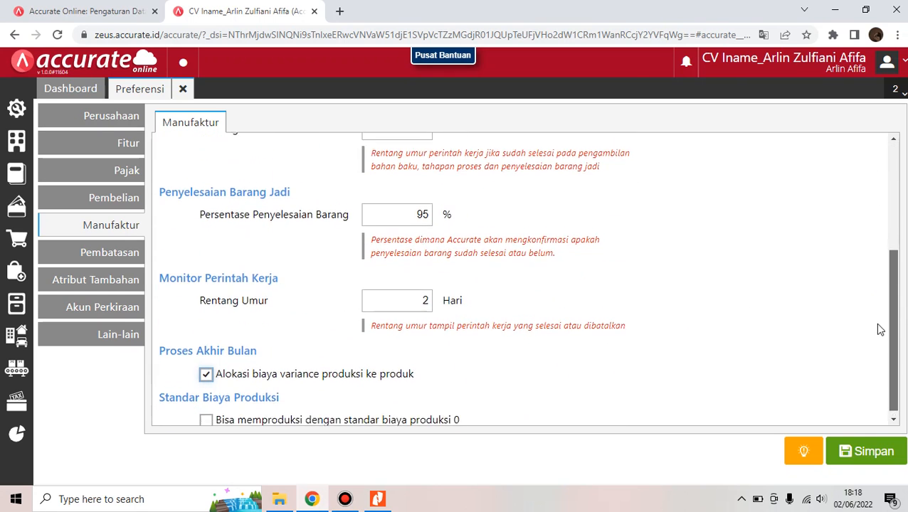
click(876, 456)
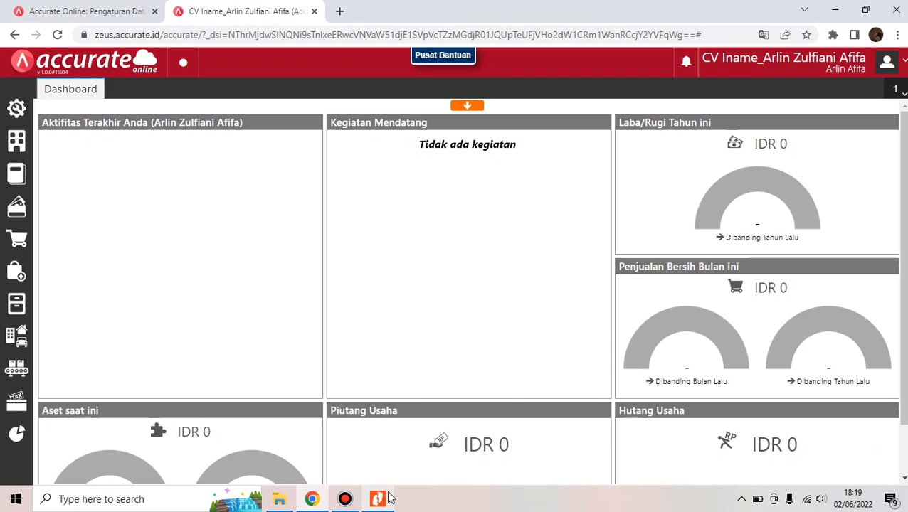
Read the guide's page 5 section 'INPUT BARANG & BIAYA UNTUK PRODUKSI', then return to Accurate
mouse_move(389, 498)
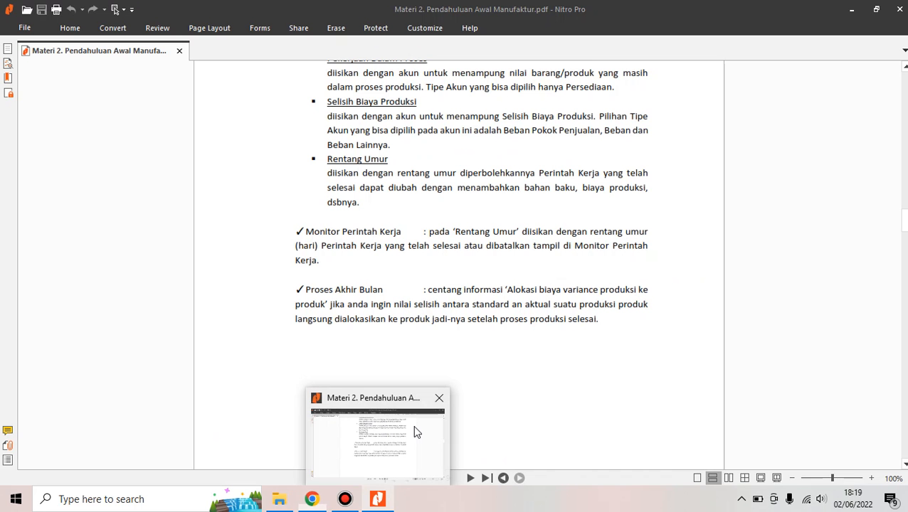
click(416, 432)
scroll(416, 356, down, 5)
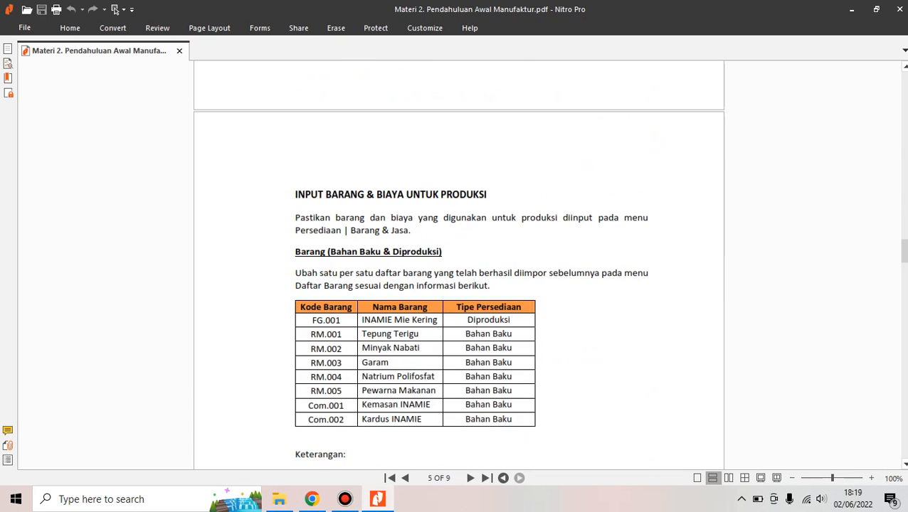
scroll(570, 225, down, 2)
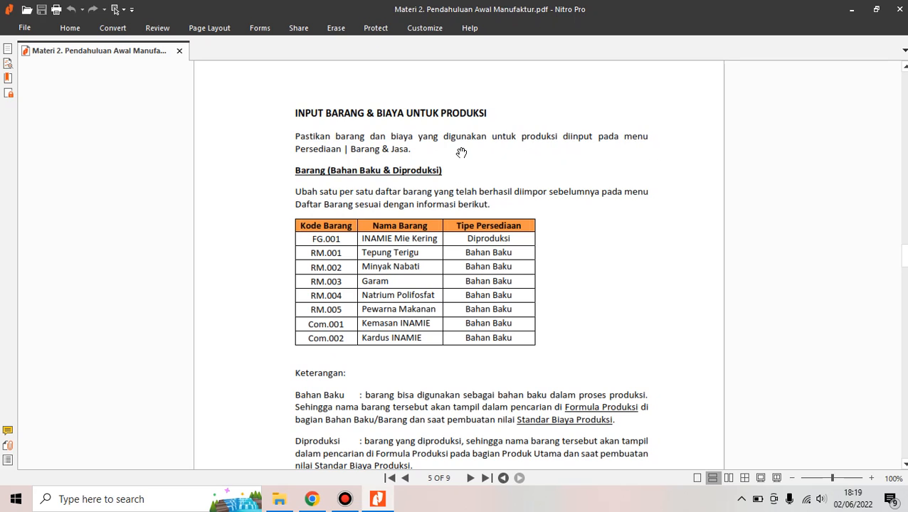
mouse_move(327, 503)
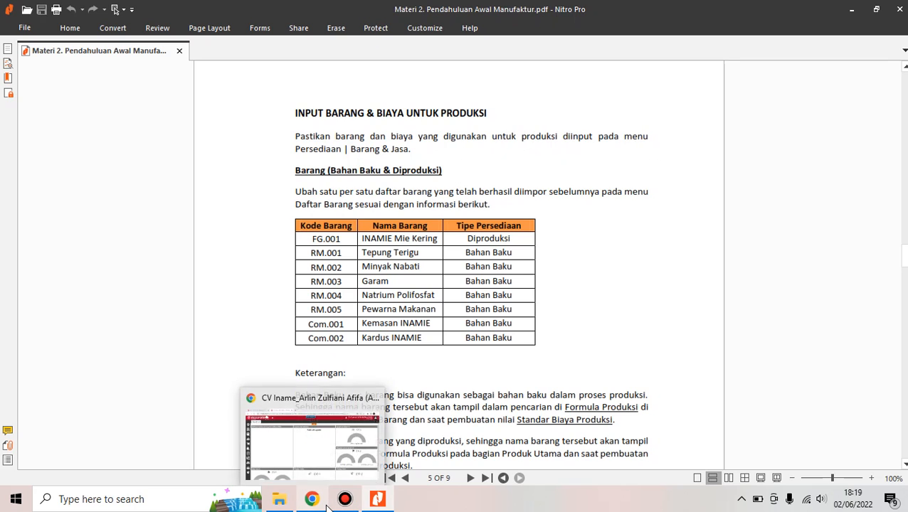
click(326, 459)
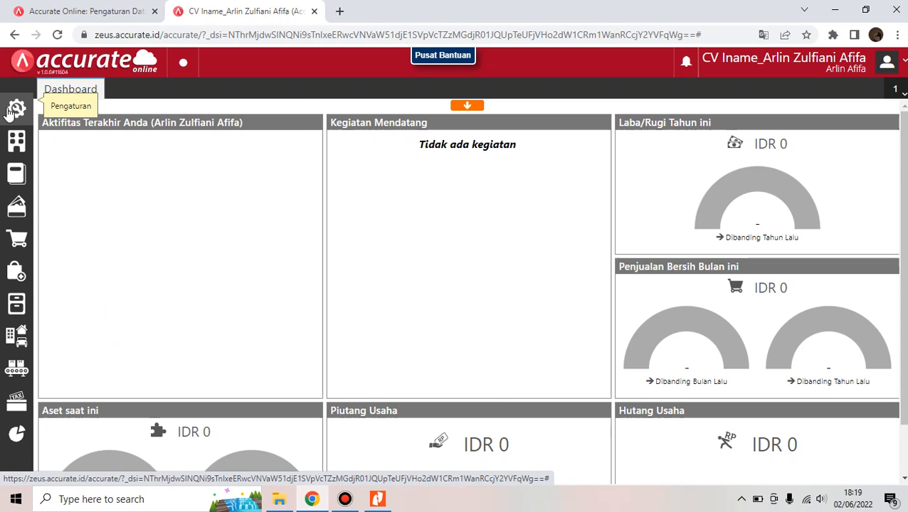
In Preferensi > Akun Perkiraan, add 5104 Biaya Tenaga Kerja Langsung and 5103 Biaya Overhead Pabrik under Beban, then save
click(11, 110)
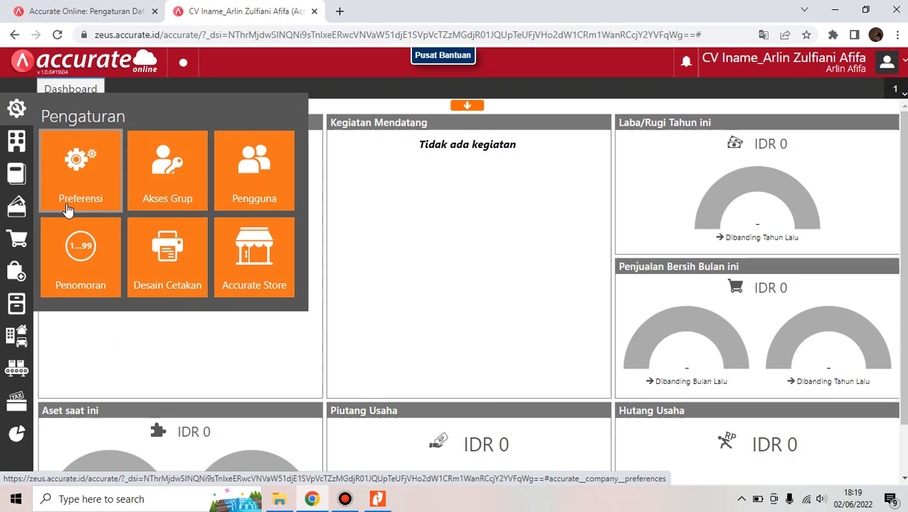
click(66, 209)
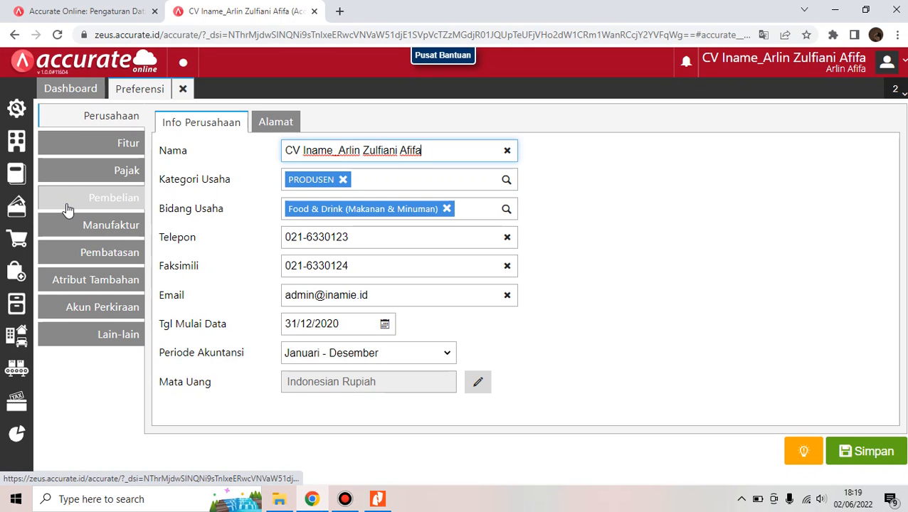
click(83, 305)
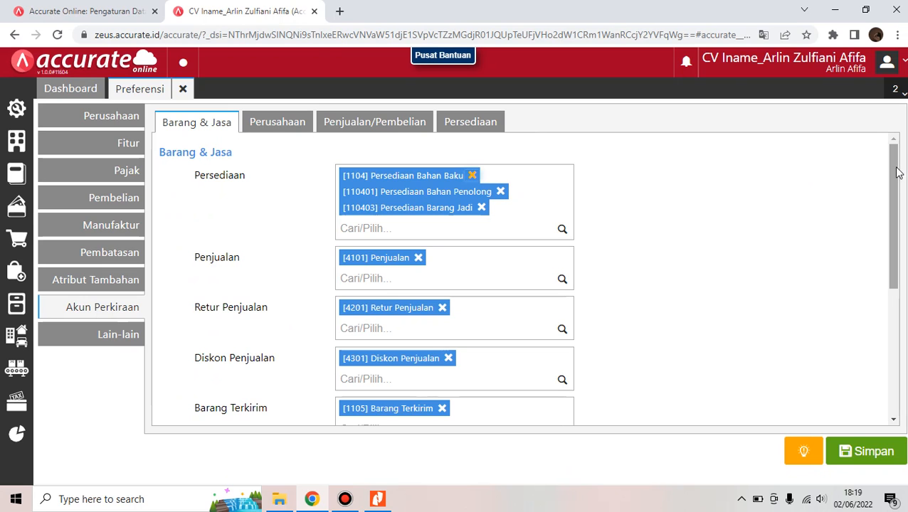
drag(899, 170, 905, 299)
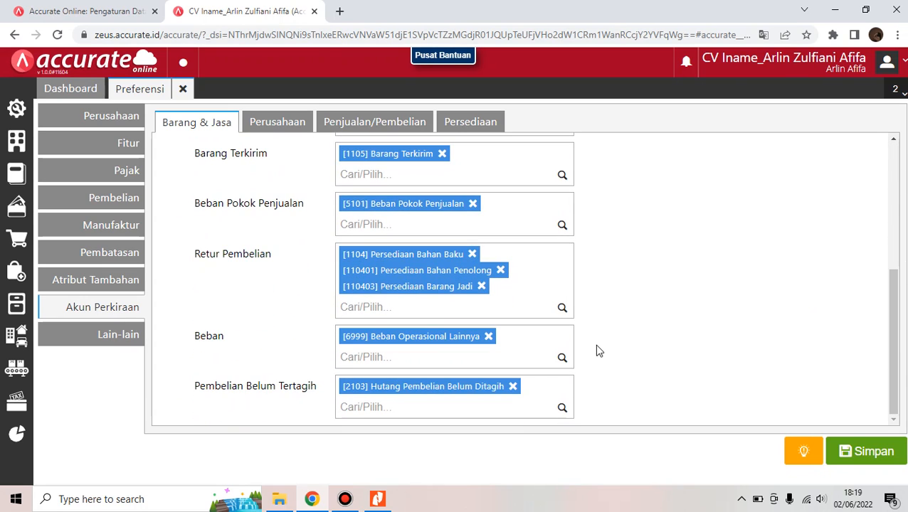
click(470, 353)
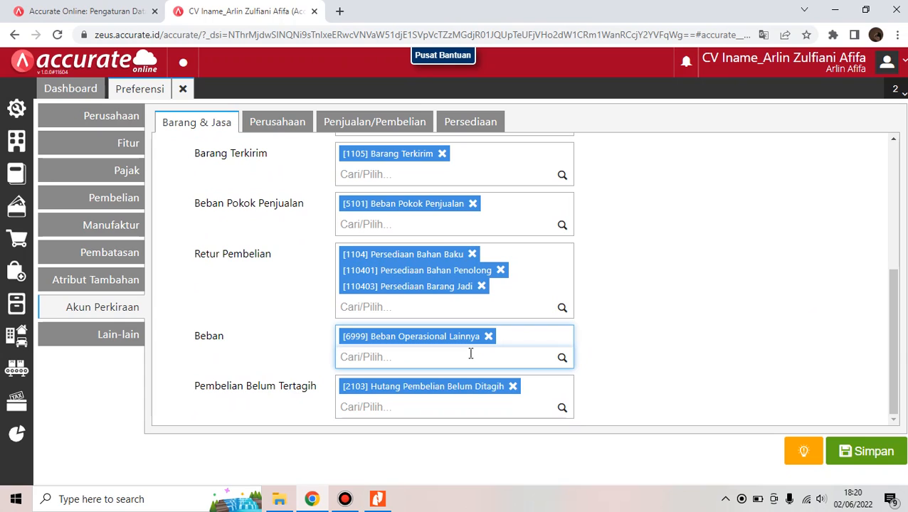
text(tenaga)
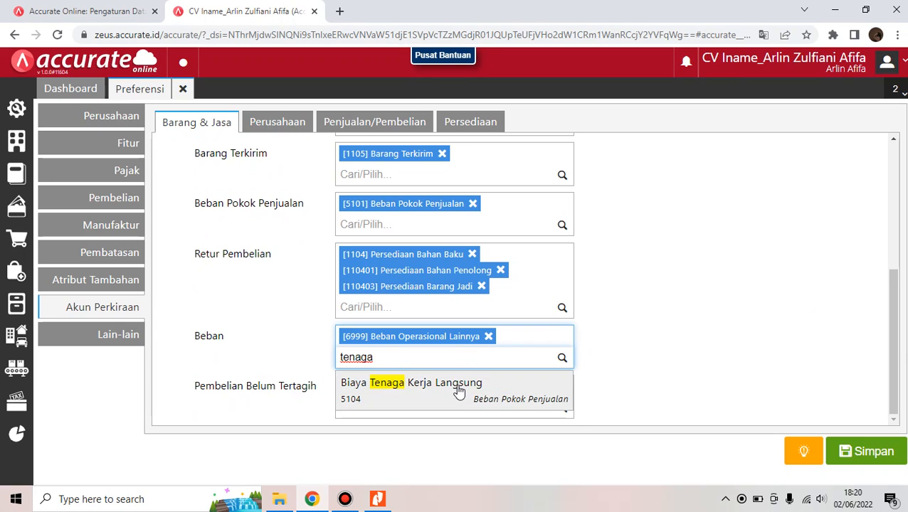
click(459, 388)
text(over)
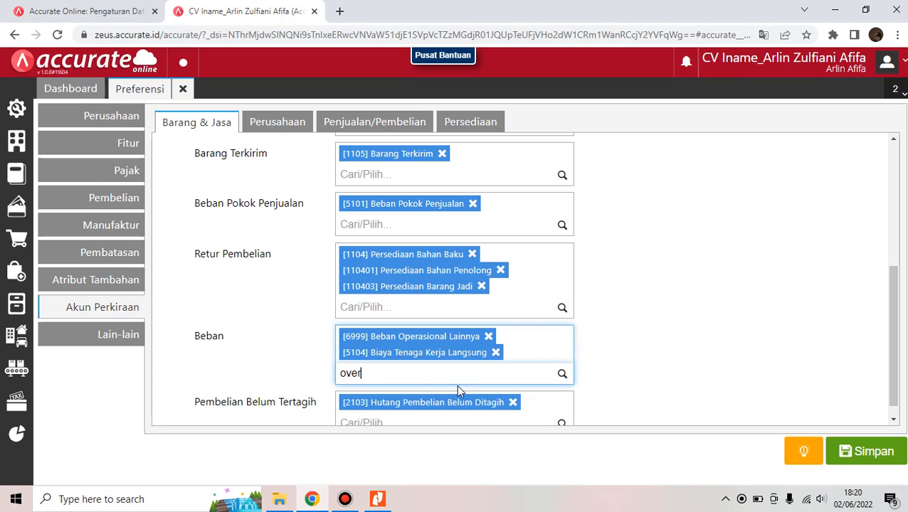
text(he)
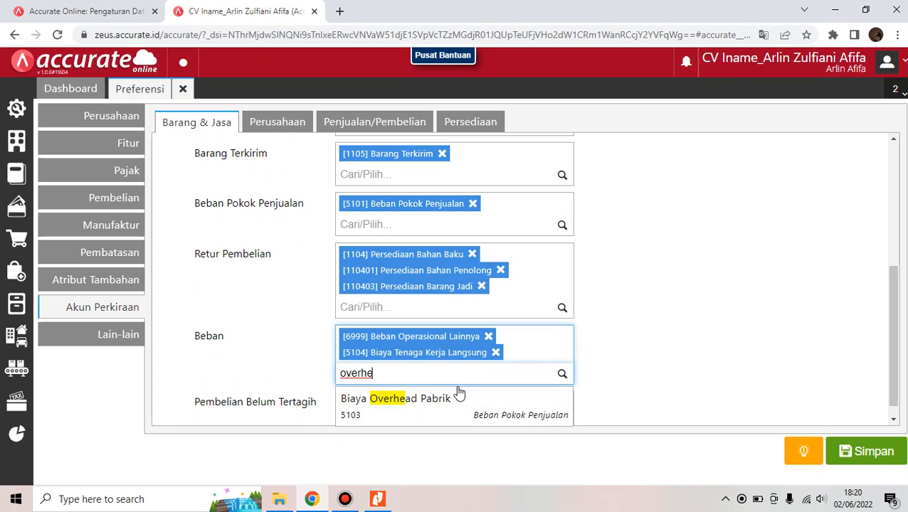
click(456, 403)
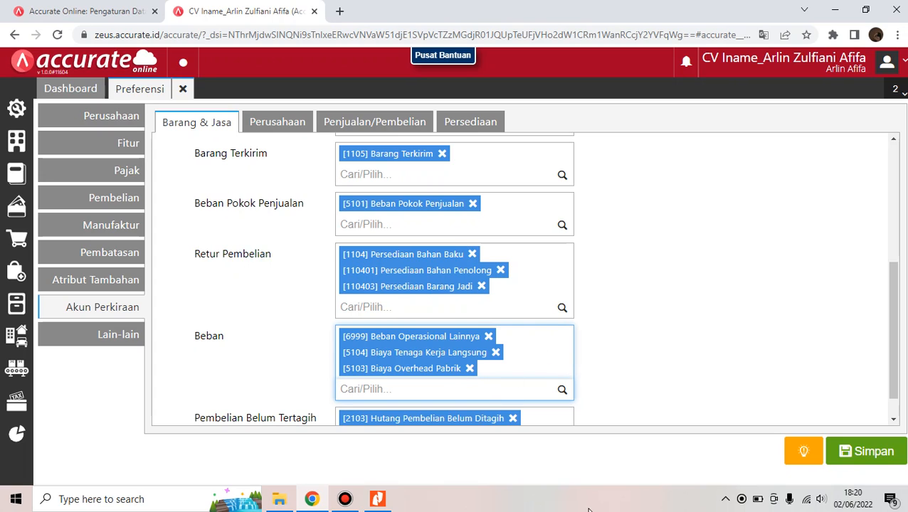
click(872, 452)
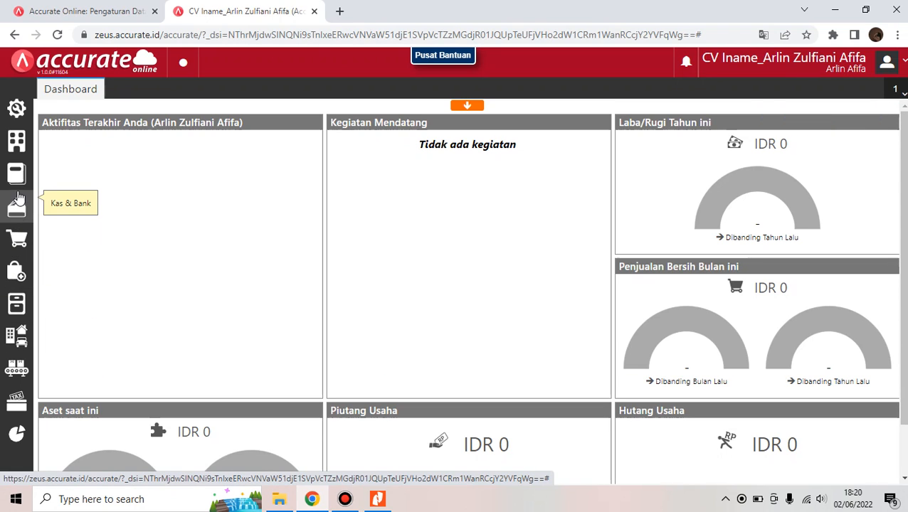
Start a new Barang & Jasa item with category Umum and automatic code numbering off
click(17, 302)
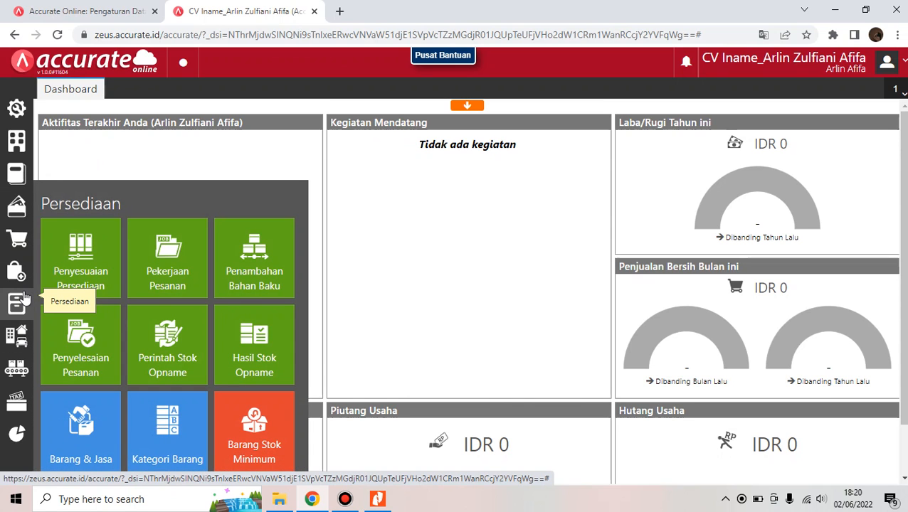
click(114, 448)
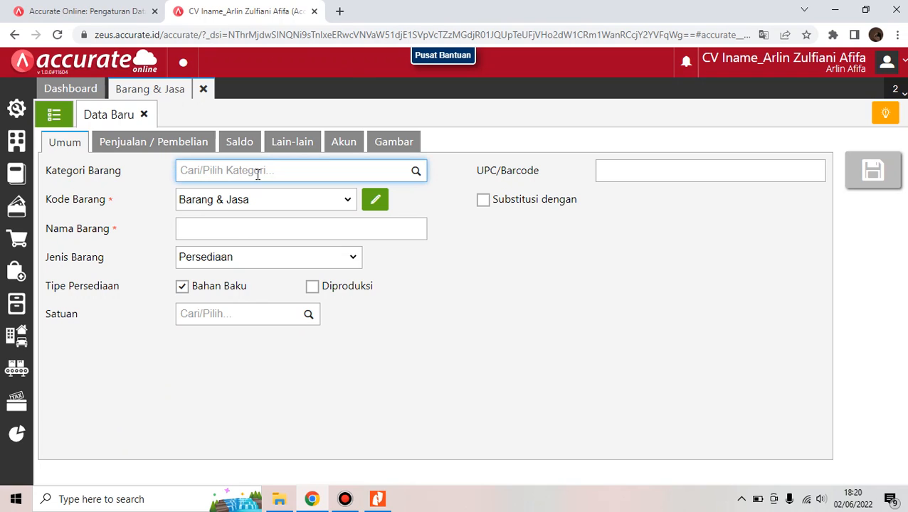
text(Umum)
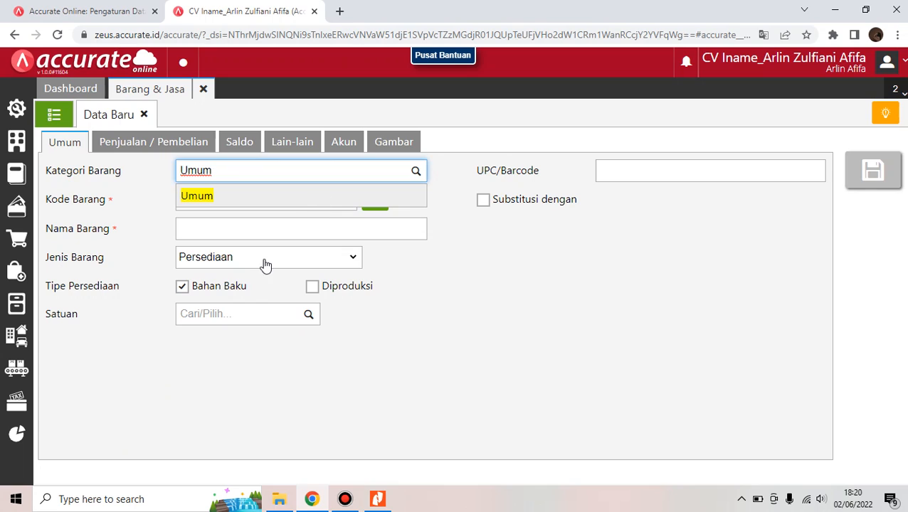
click(268, 203)
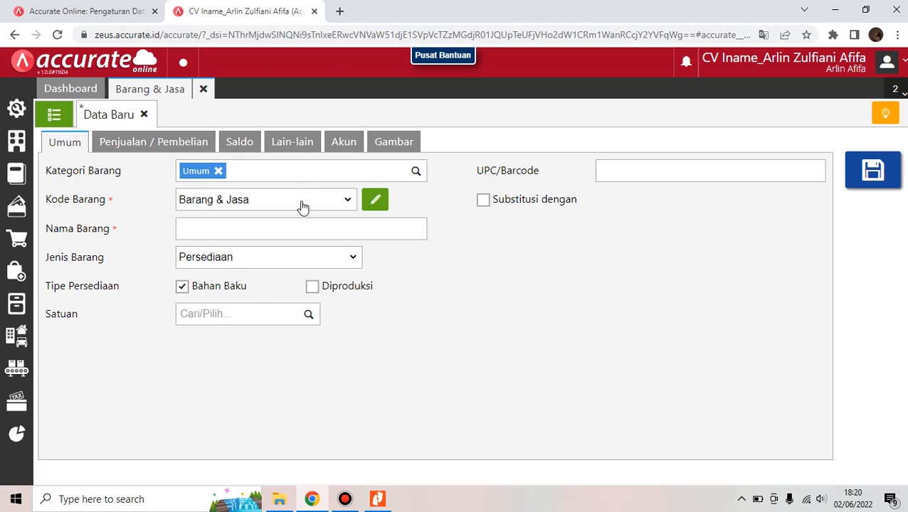
click(376, 202)
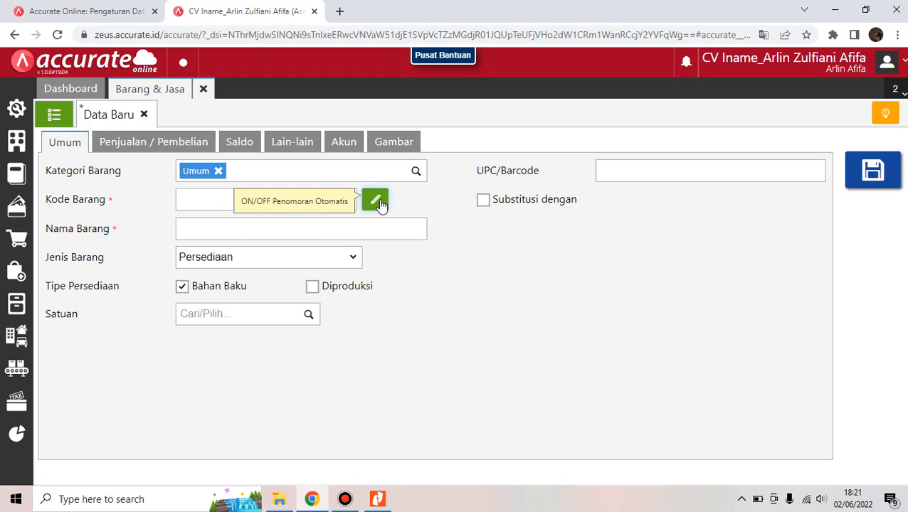
Enter item code 1000, name Upah Tenaga Kerja, and type Biaya Produksi
click(184, 198)
text(1)
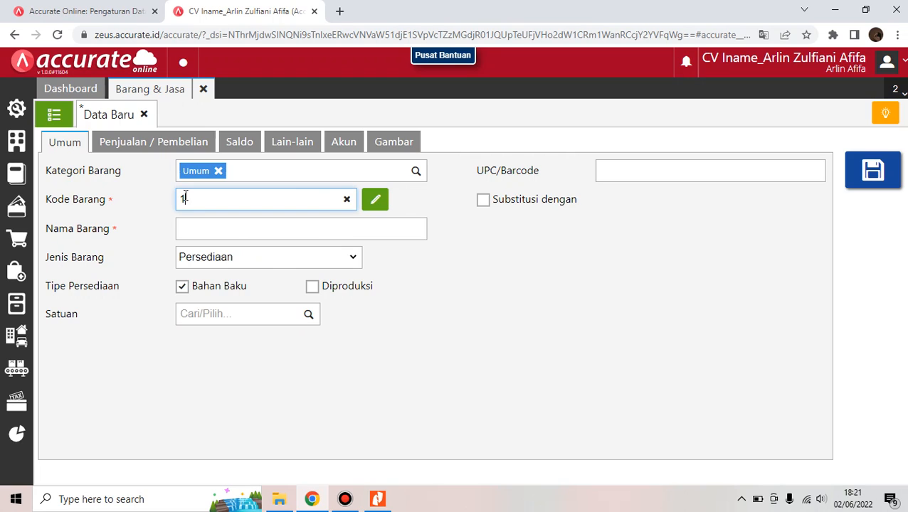
text(000)
click(219, 229)
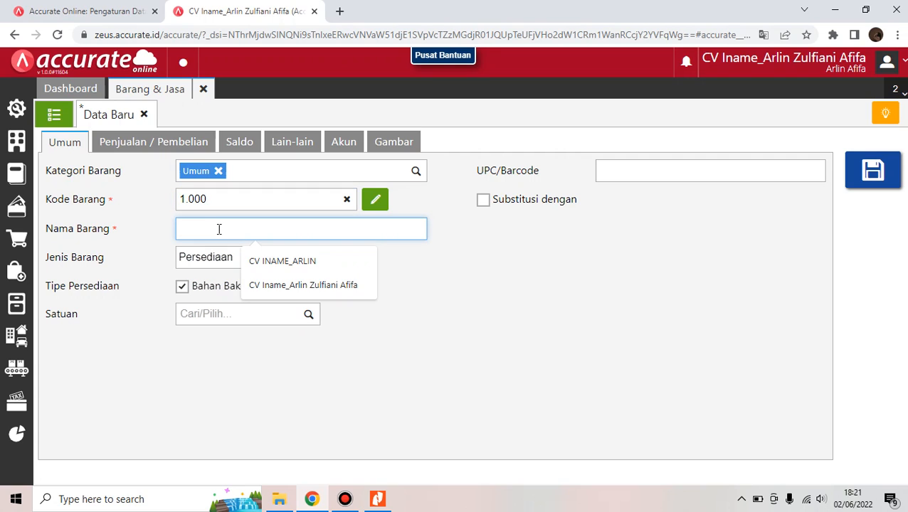
text(Upah )
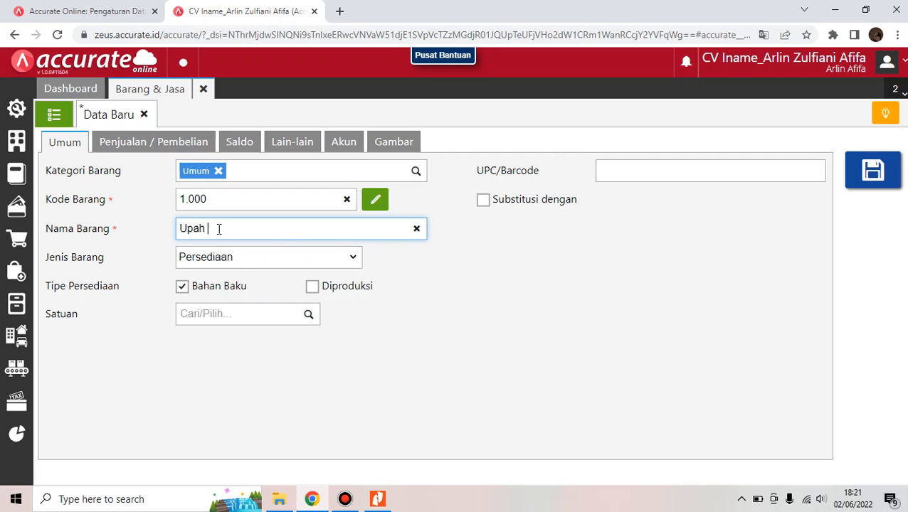
text(Tenaga Kerja)
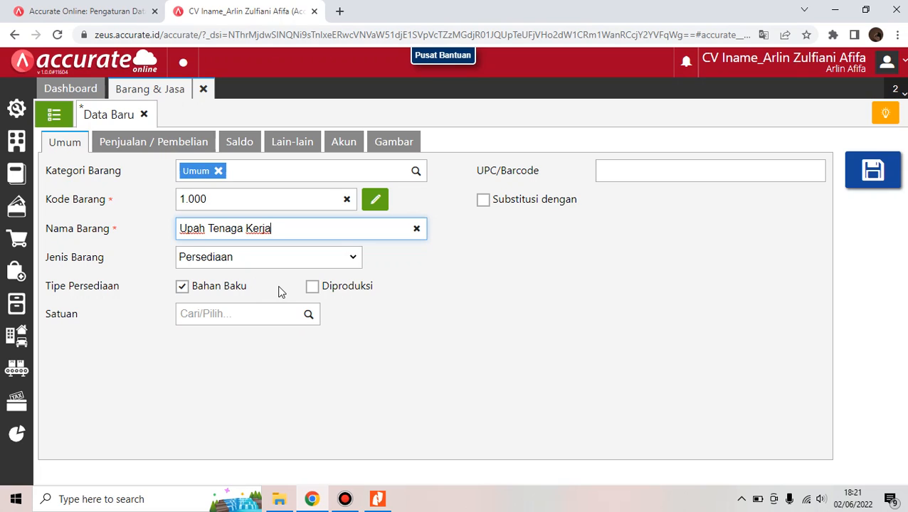
click(295, 252)
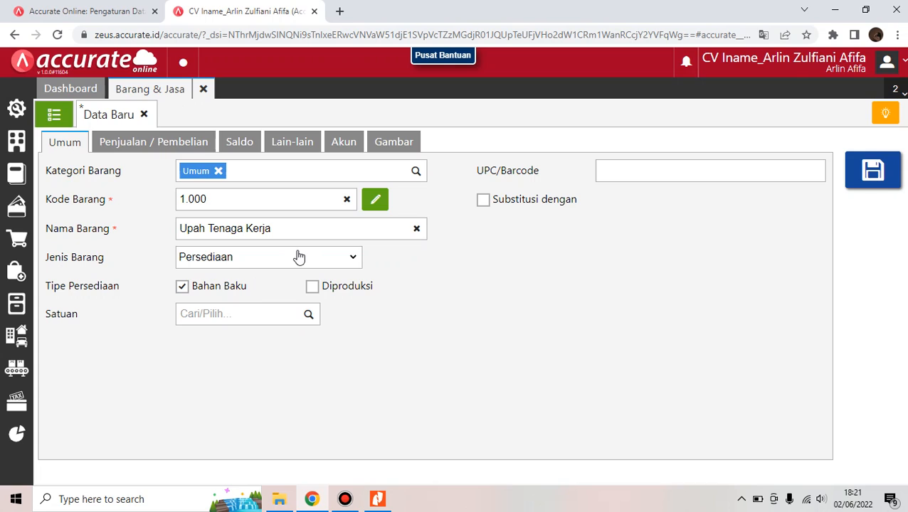
click(356, 263)
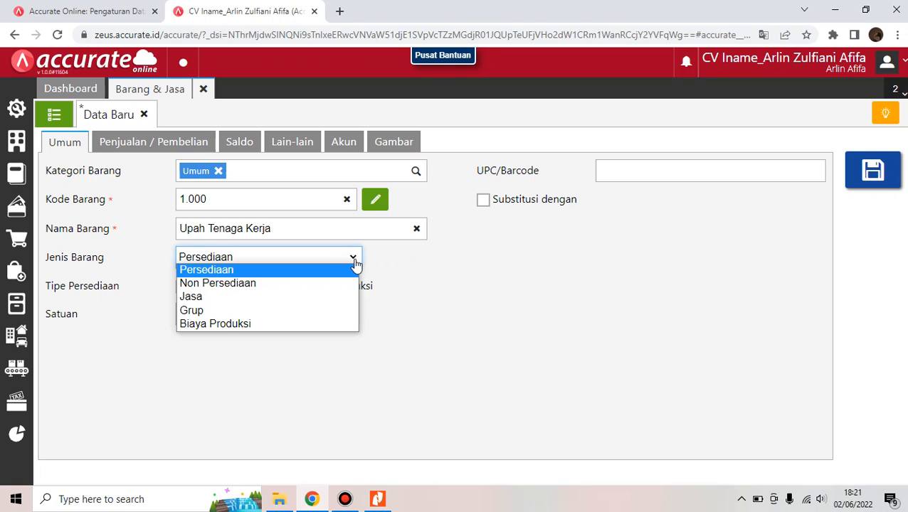
click(318, 323)
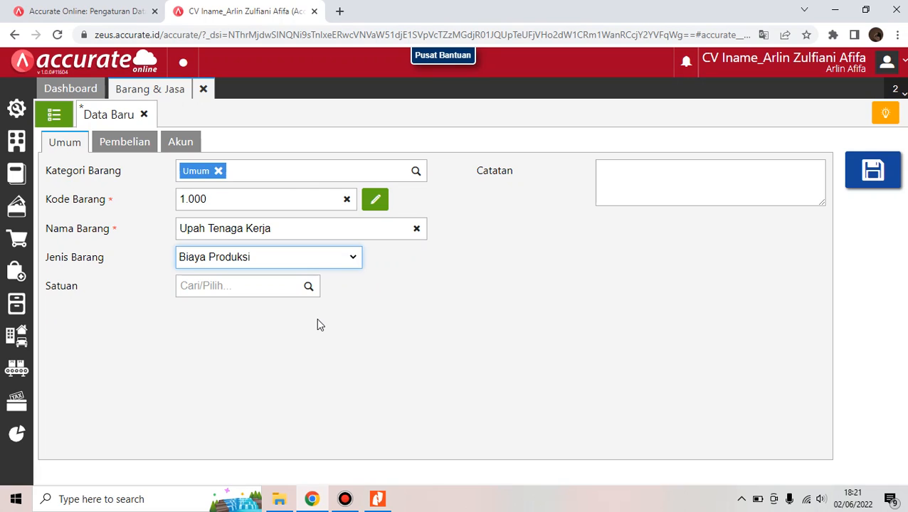
Add the note '(4 Orang x 2 Hari x 8 Jam x Rp 25.000)' to the item
click(629, 179)
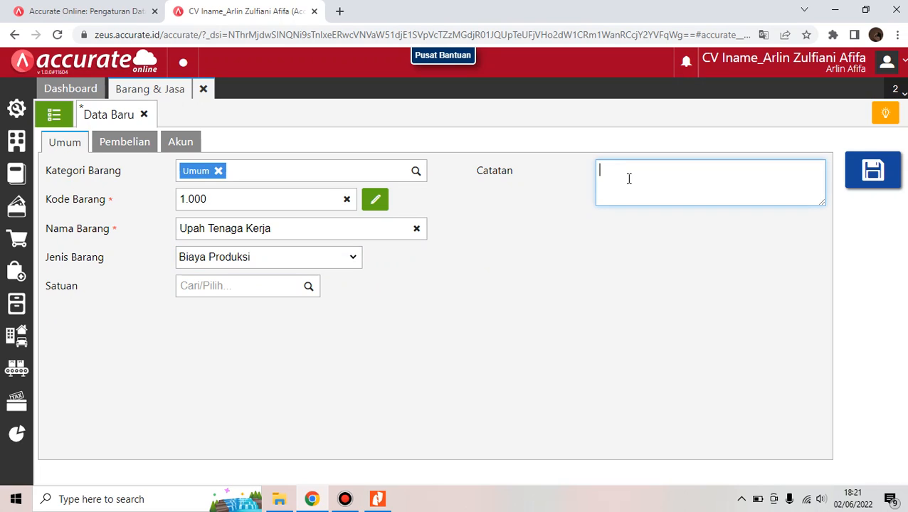
text(($)
key(BackSpace)
text(4 Orang X)
key(BackSpace)
text(x 2)
text( Hari)
text( x)
text( *)
text(8 Jam )
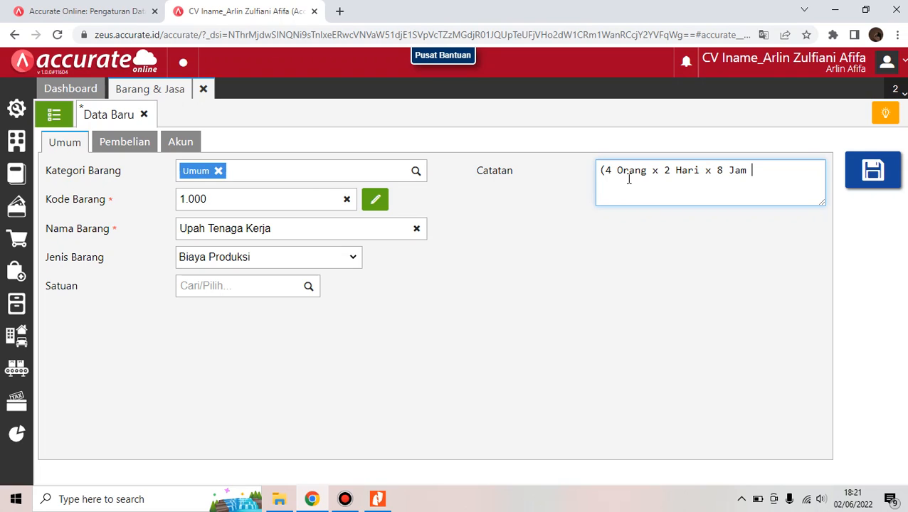
text(x Rp 25.000))
Replace the Beban account with [5104] Biaya Tenaga Kerja Langsung and save Upah Tenaga Kerja
click(182, 143)
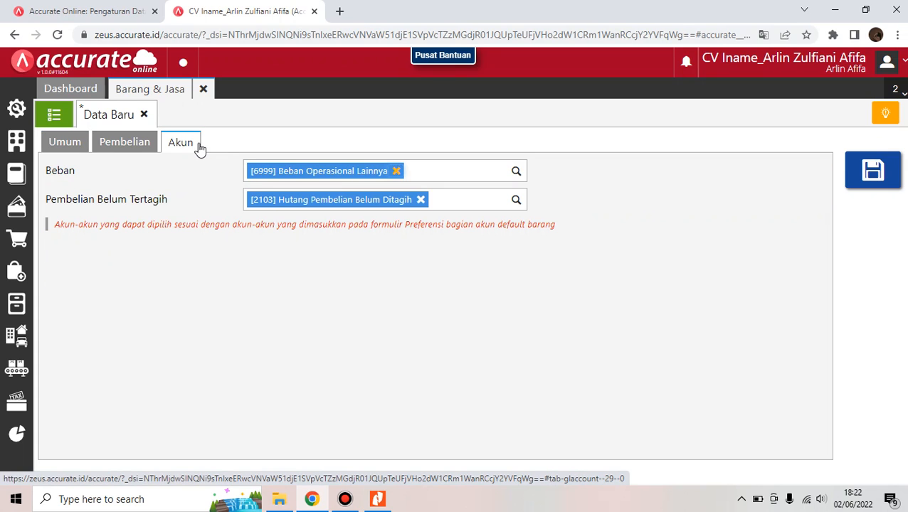
click(397, 171)
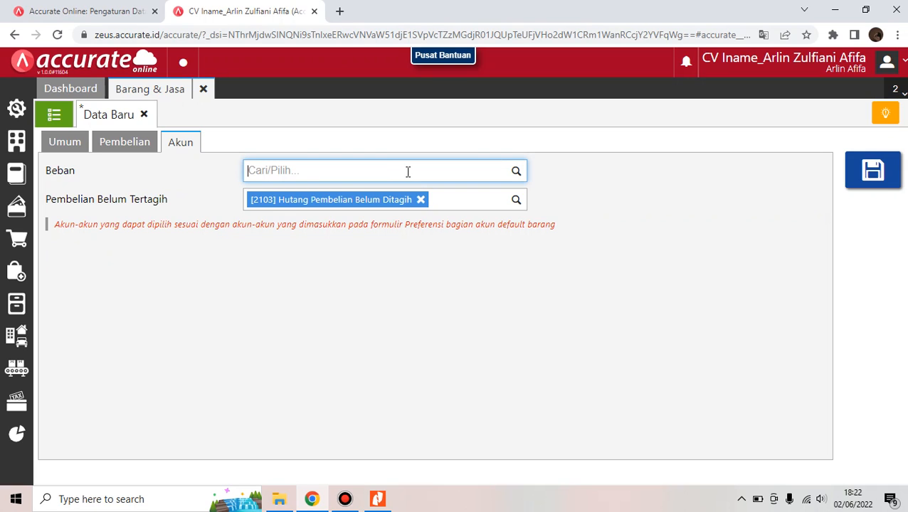
text(biaya tenaga)
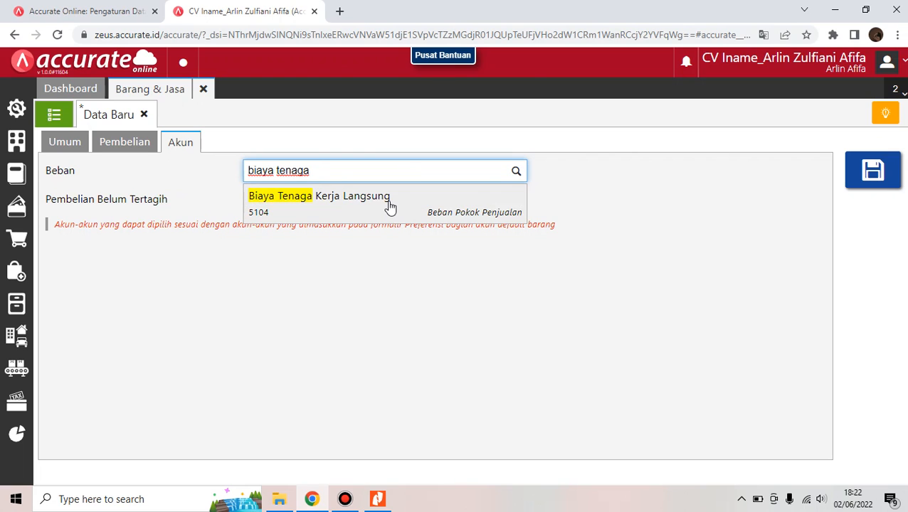
click(389, 206)
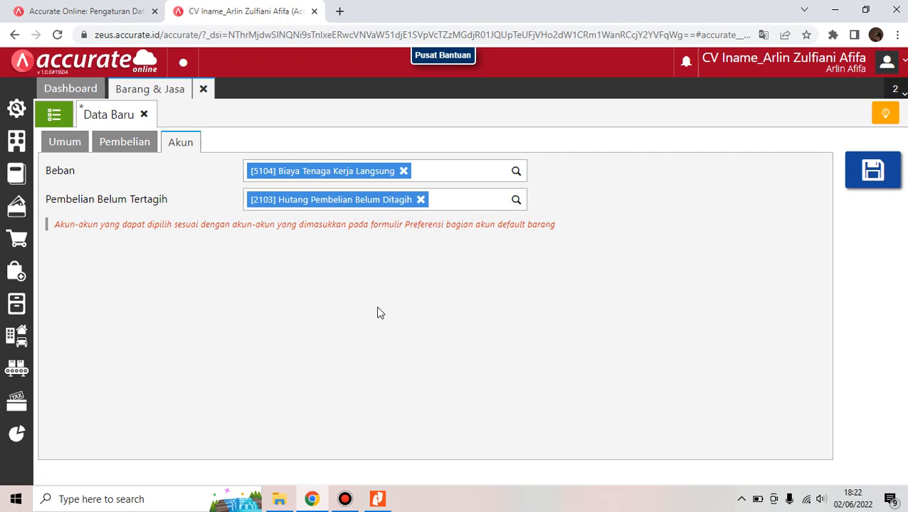
click(880, 169)
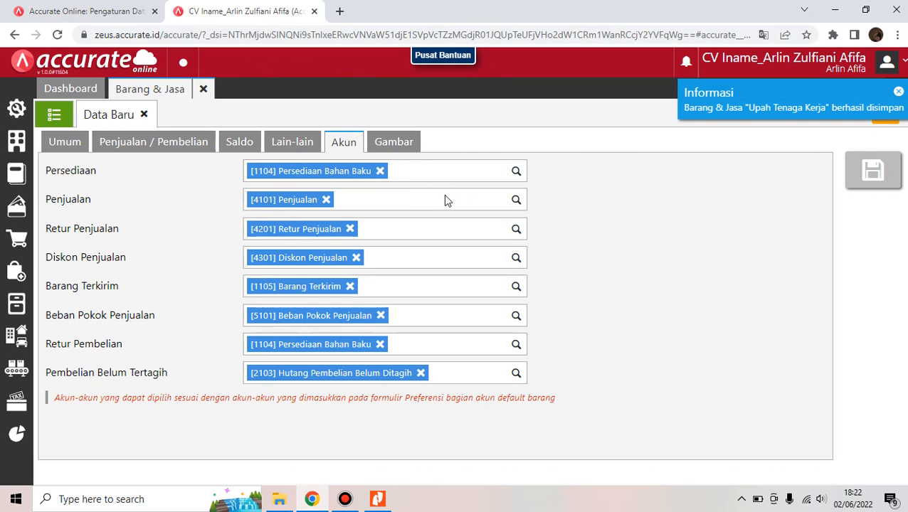
Fill in category Umum, code 2.000, name Overhead Pabrik and type Biaya Produksi
click(73, 147)
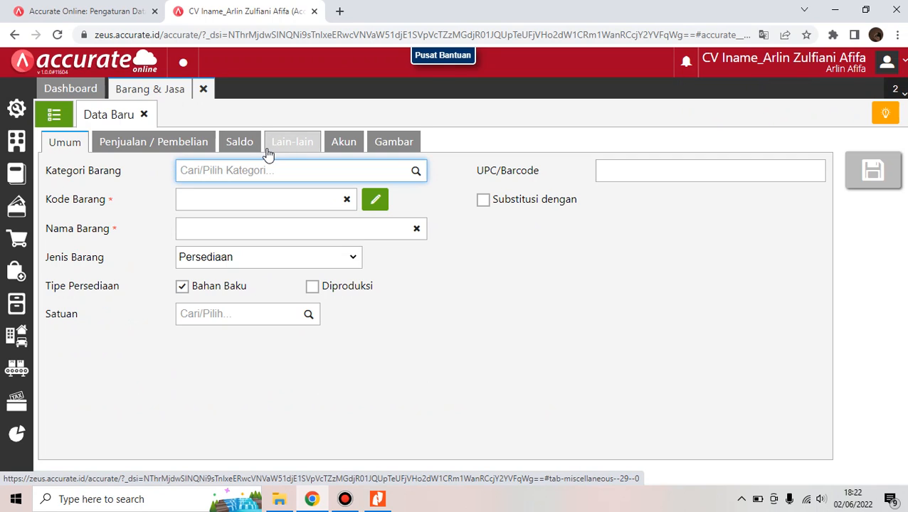
click(275, 172)
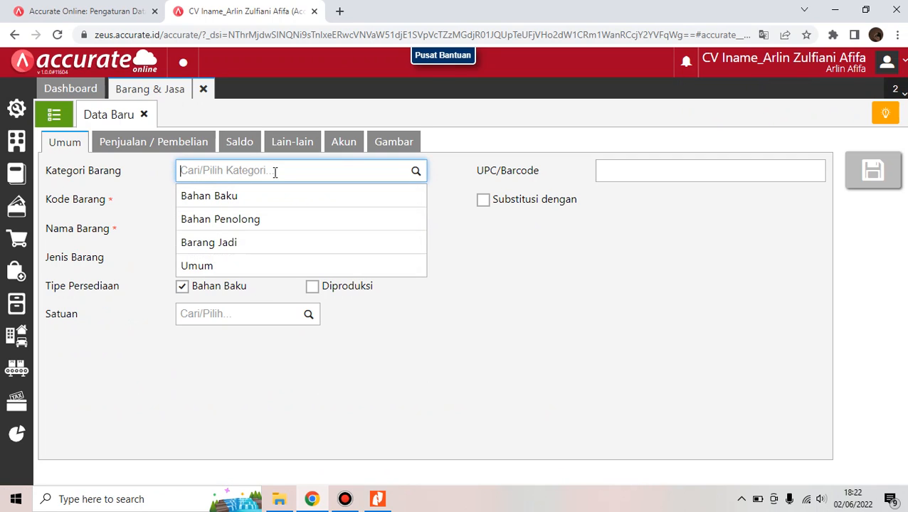
click(227, 265)
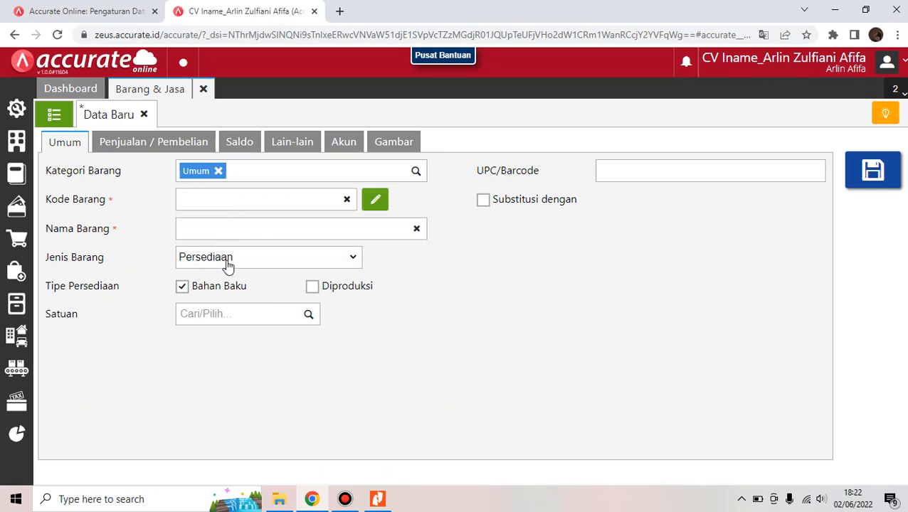
click(273, 201)
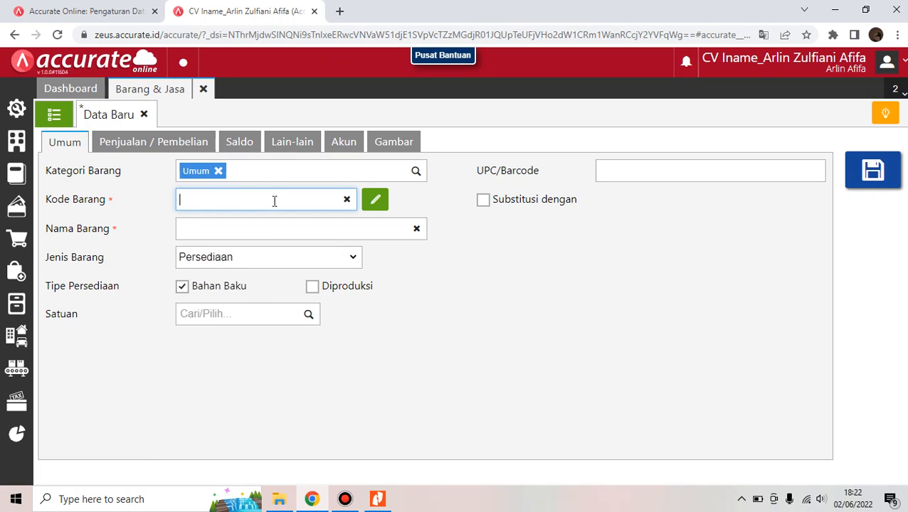
text(2.000)
click(276, 228)
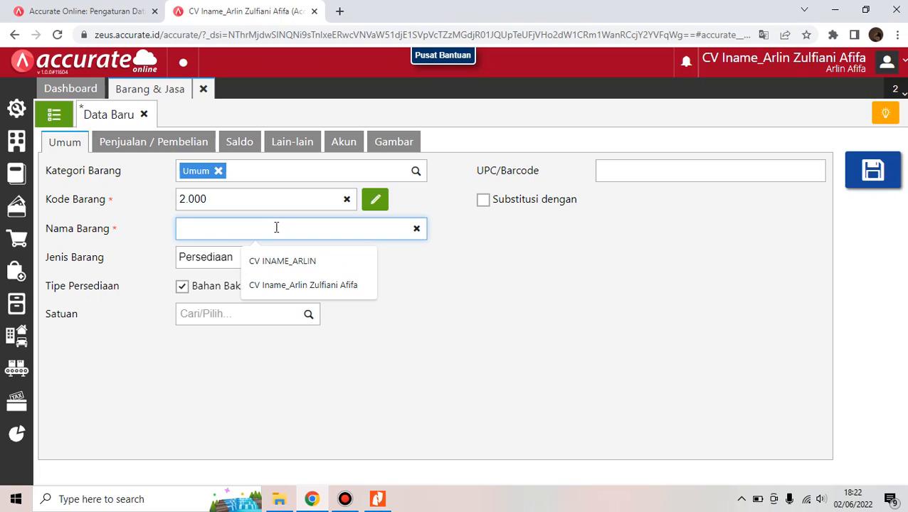
text(Over)
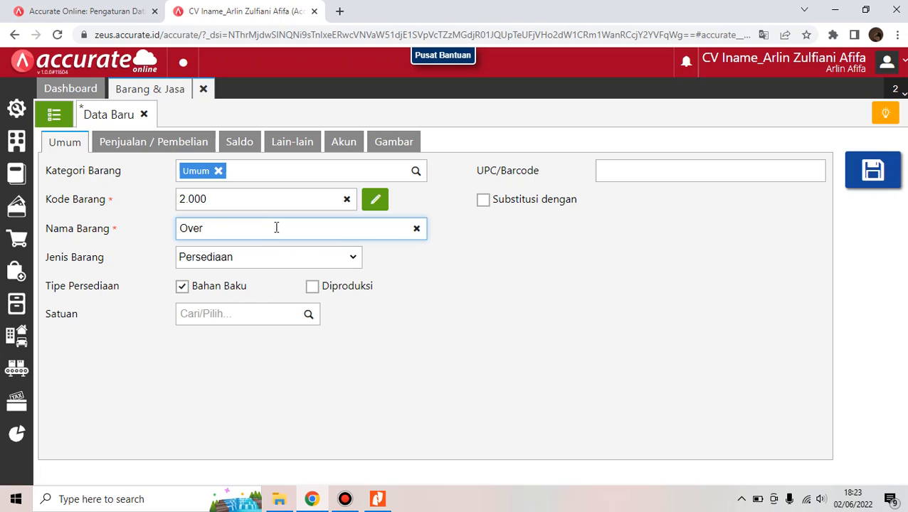
text(head Pabrik)
click(276, 257)
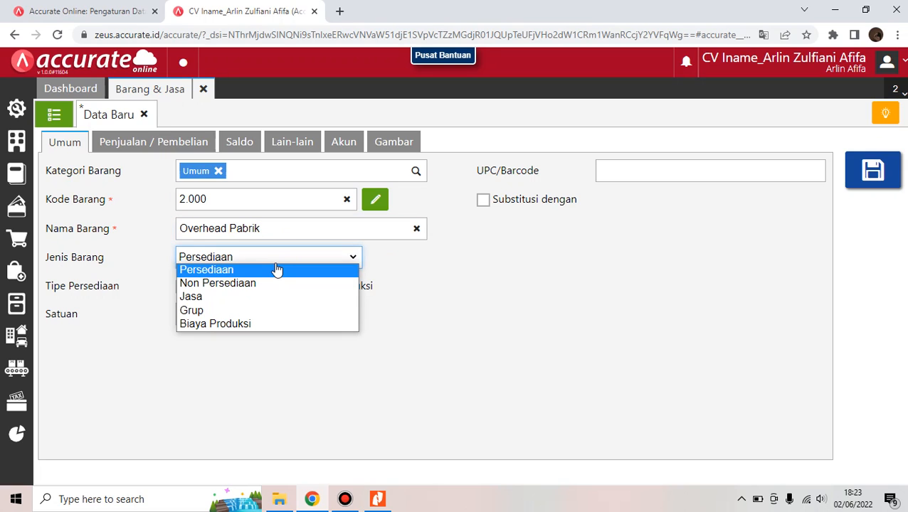
click(250, 323)
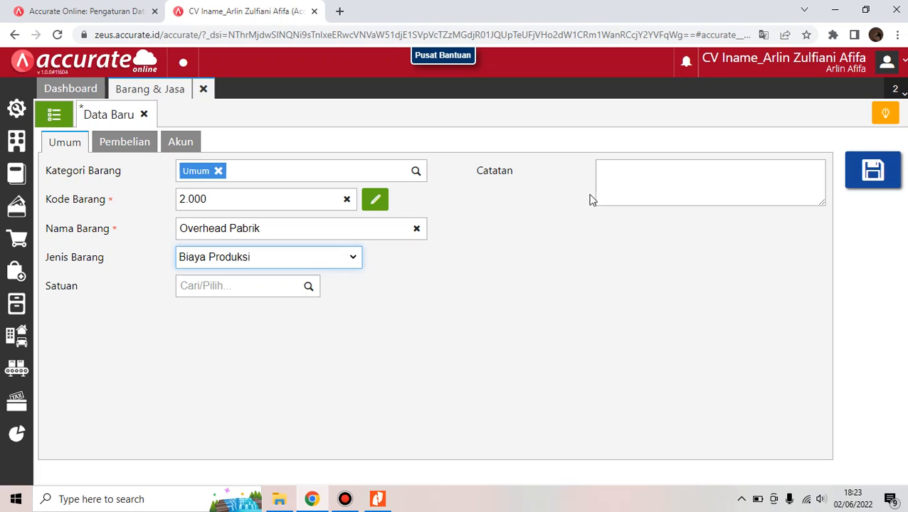
Replace the Beban account with [5103] Biaya Overhead Pabrik and save Overhead Pabrik
click(180, 143)
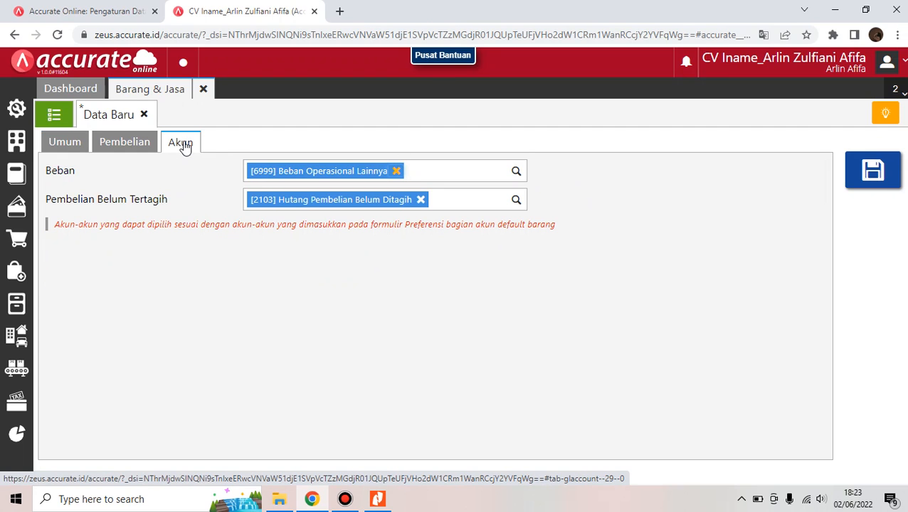
click(397, 172)
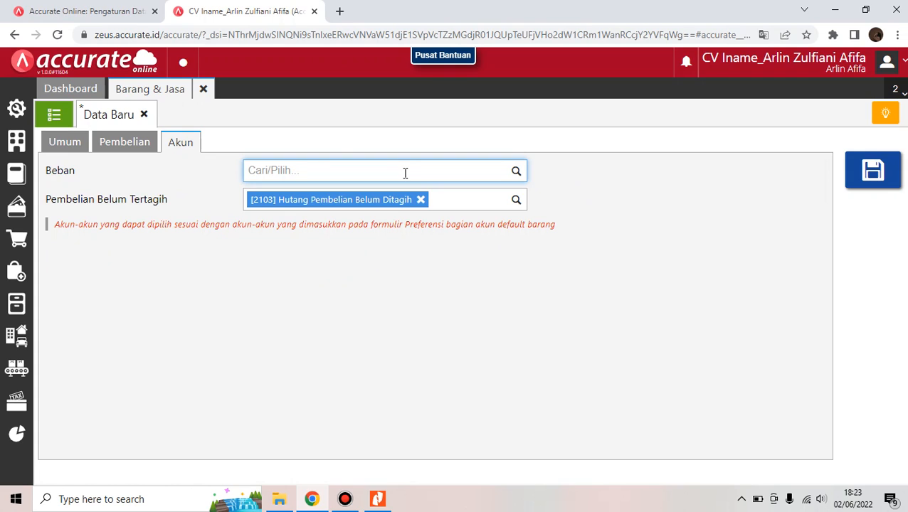
text(over)
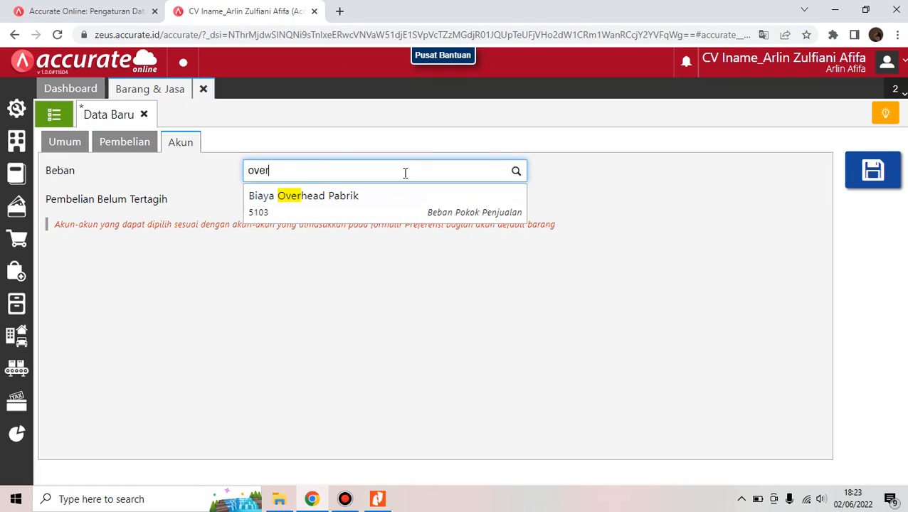
click(398, 203)
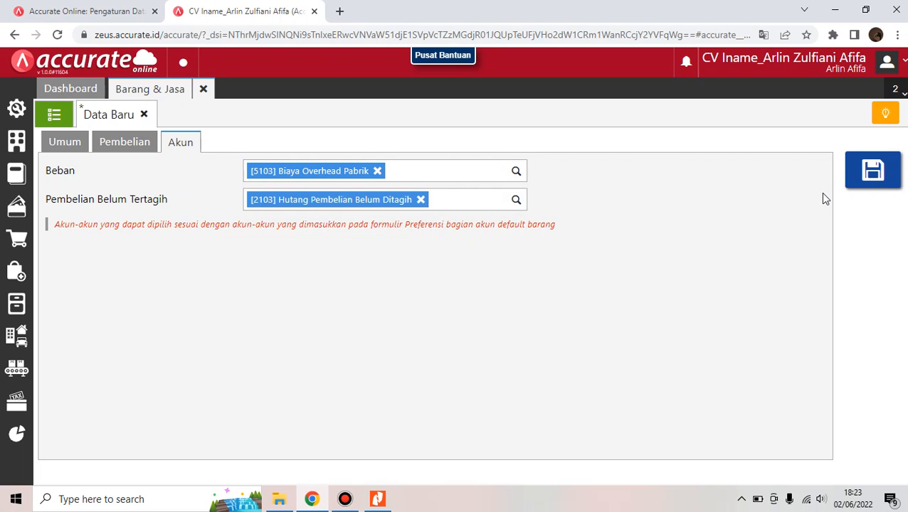
click(867, 191)
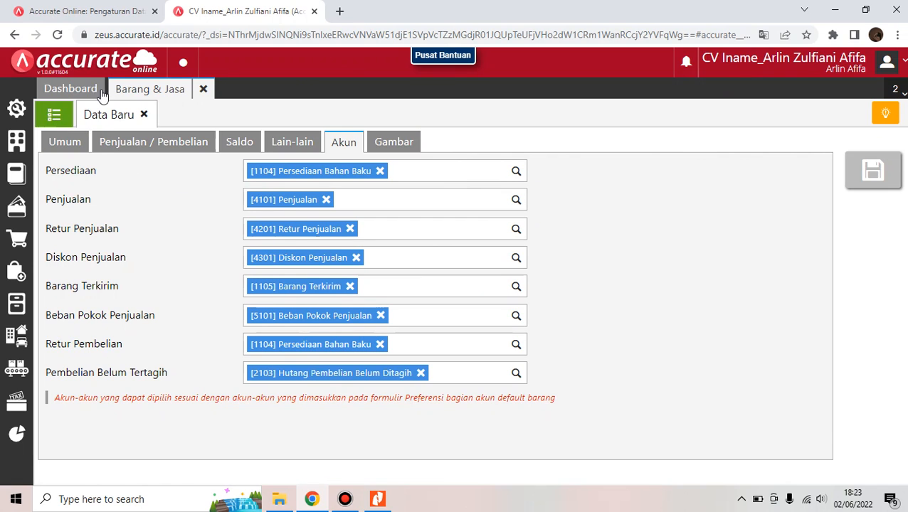
Review the ten-item list, confirming Overhead Pabrik and Upah Tenaga Kerja, then close Barang & Jasa
click(56, 118)
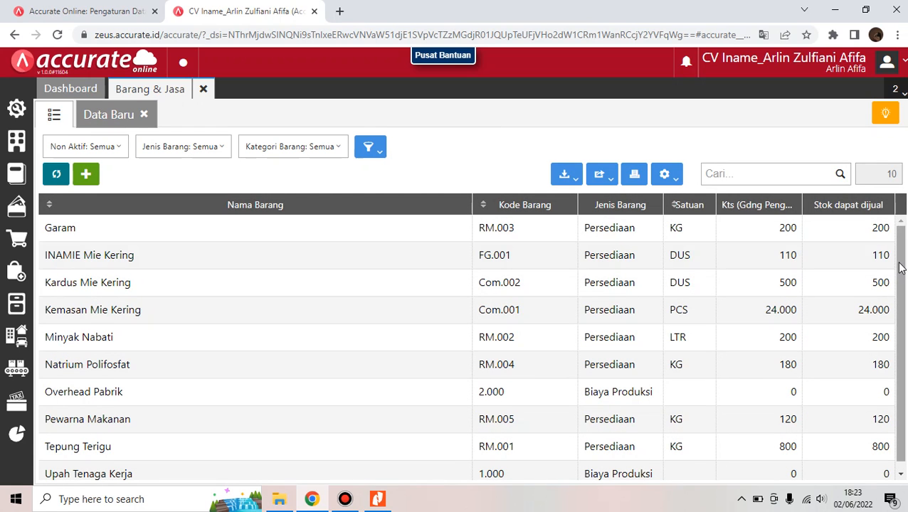
scroll(900, 305, down, 1)
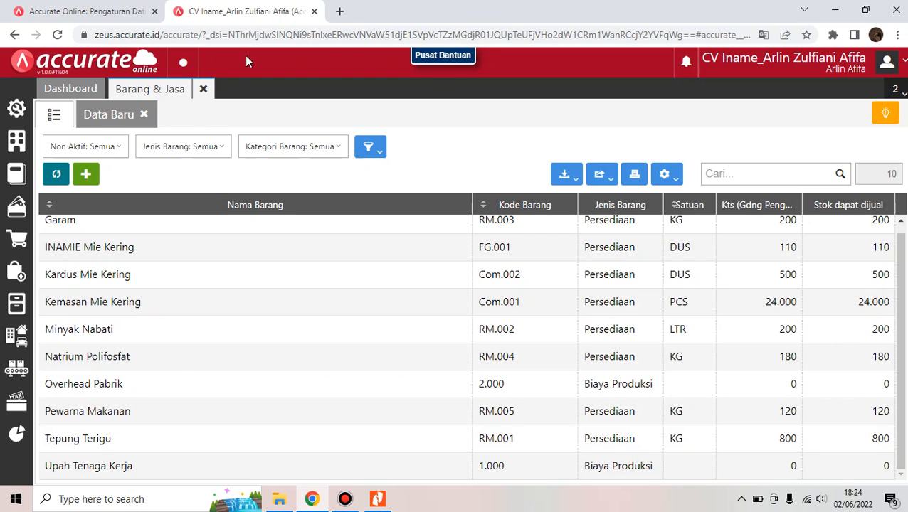
click(203, 89)
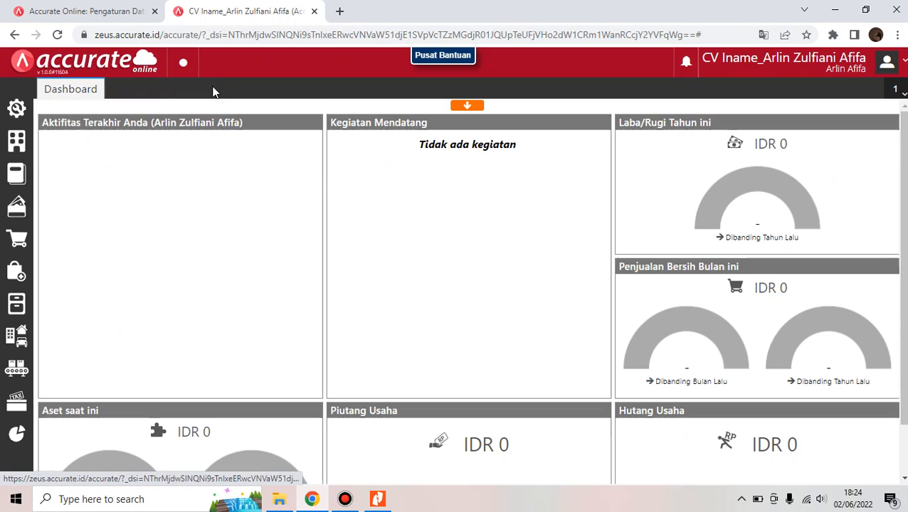
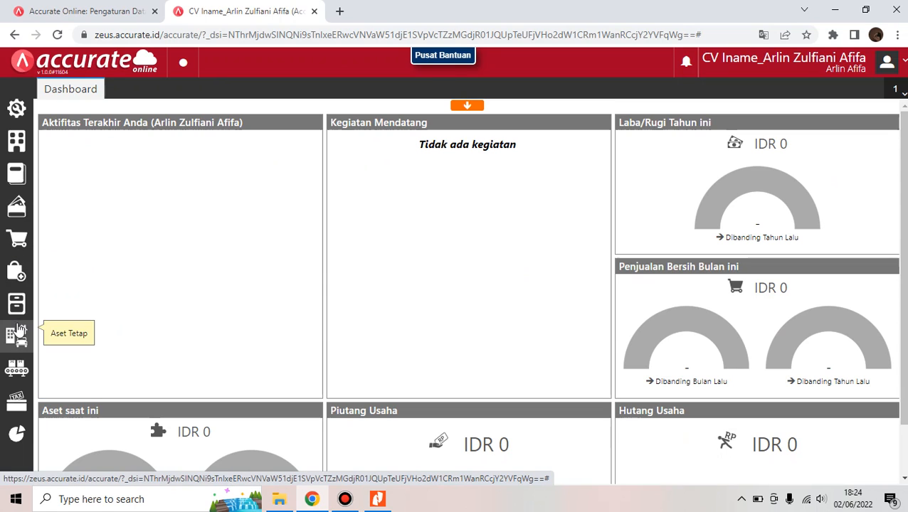
Create the production stage Adonan Mie under Manufaktur > Tahapan Produksi
click(16, 368)
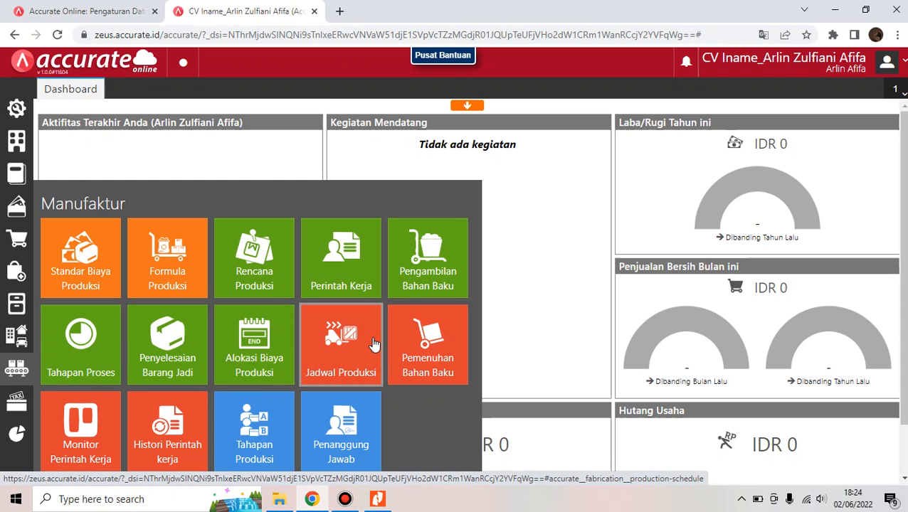
click(253, 424)
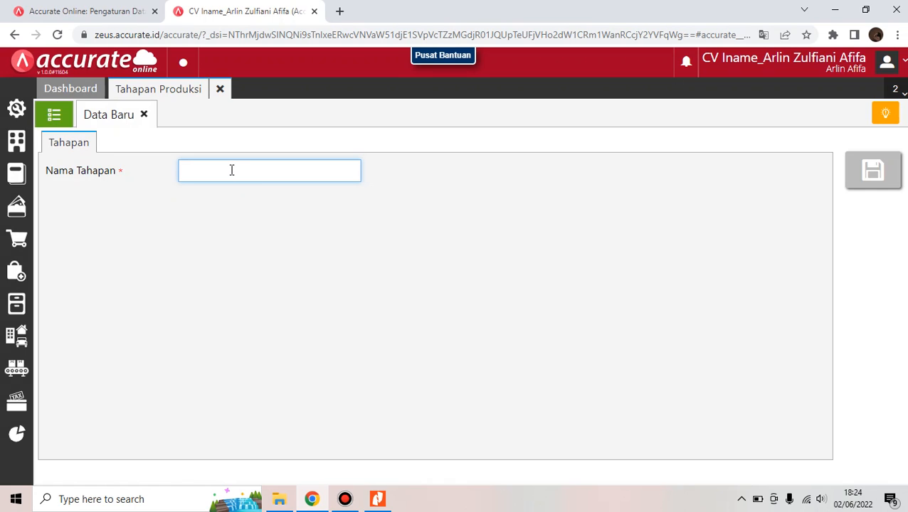
text(Adonan Mie)
click(883, 178)
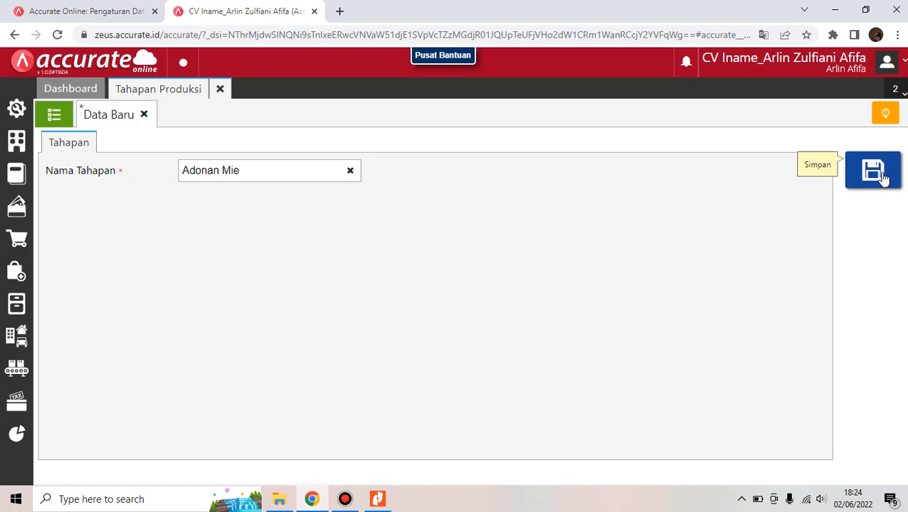
Save a second stage named Packaging and close the Tahapan Produksi form
click(308, 175)
text(Pa)
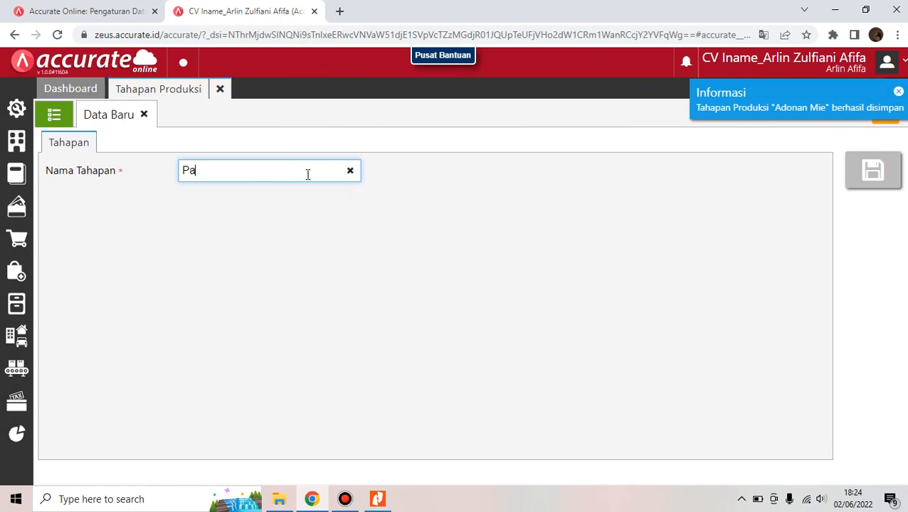
text(ckaging)
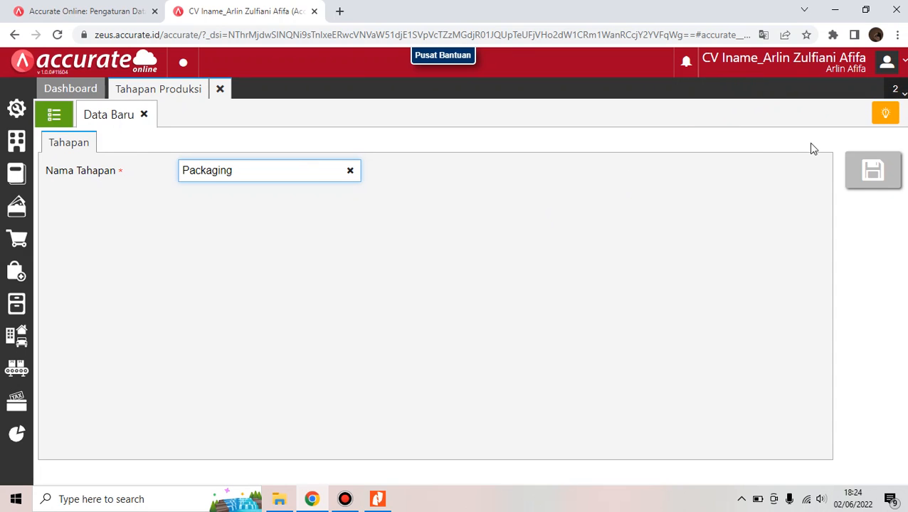
click(891, 178)
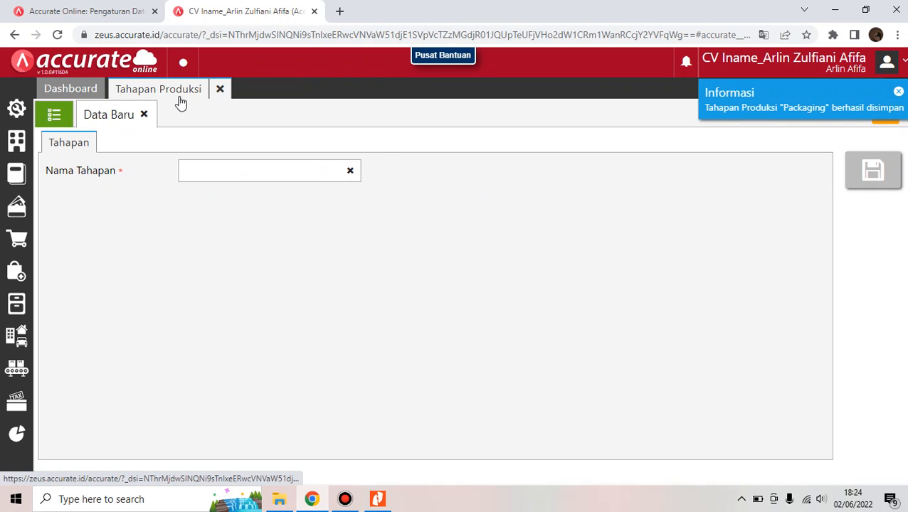
click(220, 91)
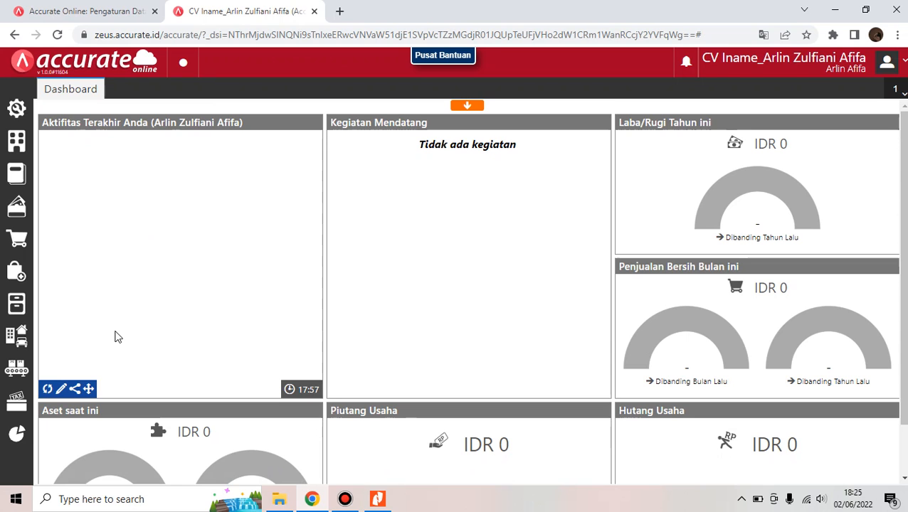
Start a new Standar Biaya Produksi with Mulai Berlaku 04/01/2021
click(20, 382)
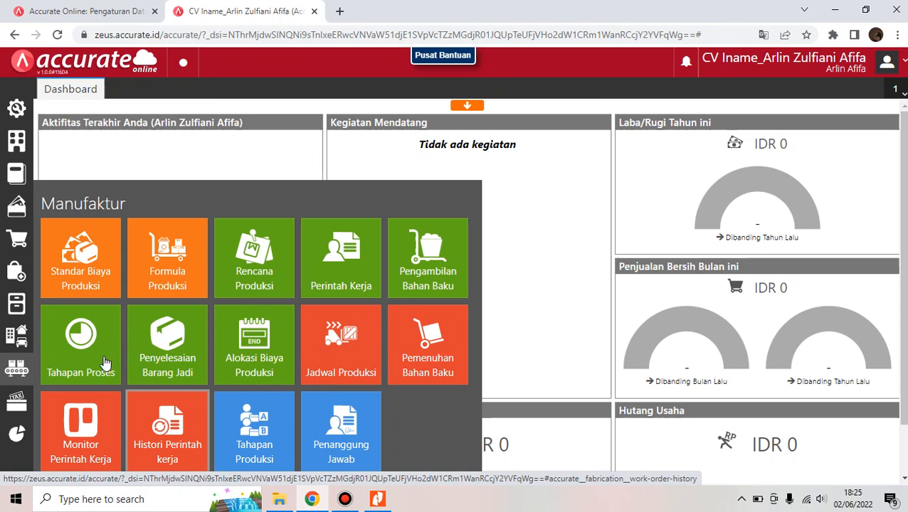
click(93, 265)
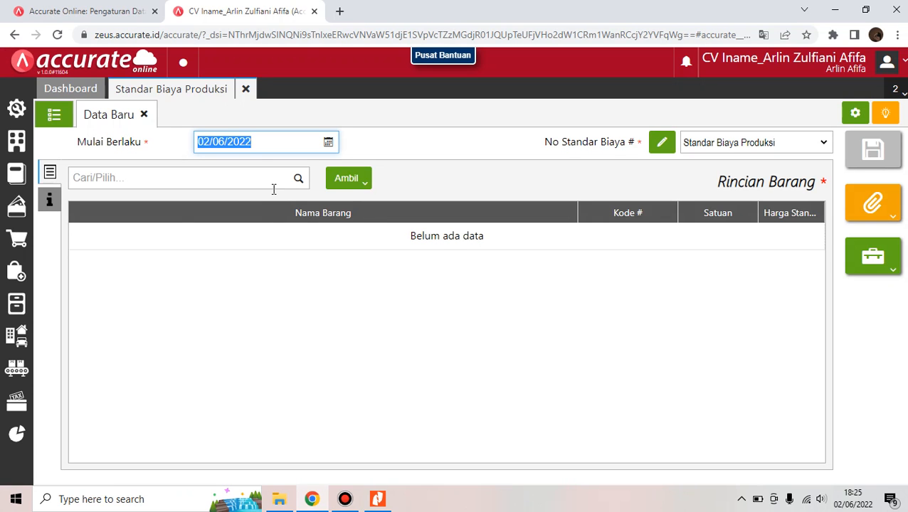
key(BackSpace)
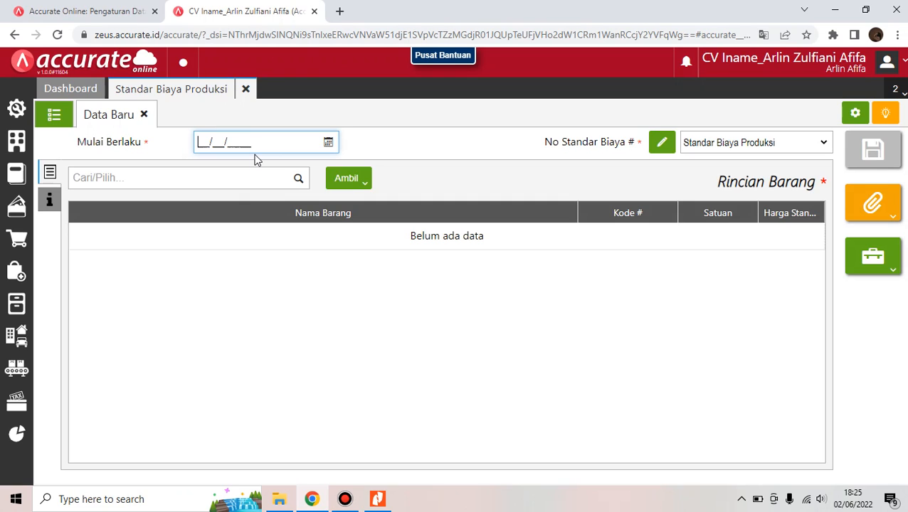
text(4)
key(BackSpace)
text(04/01/2021)
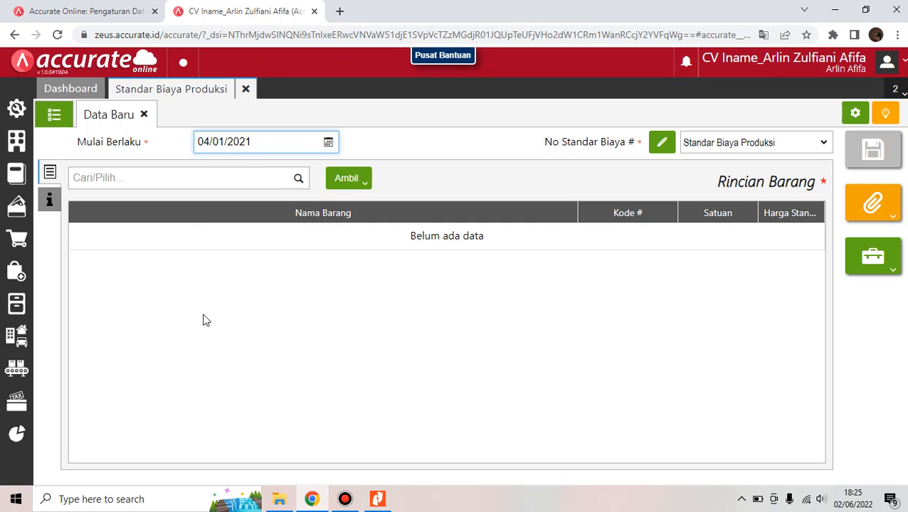
Search 'tepung terigu' in Cari/Pilih, then consult the manufacturing guide PDF
click(272, 177)
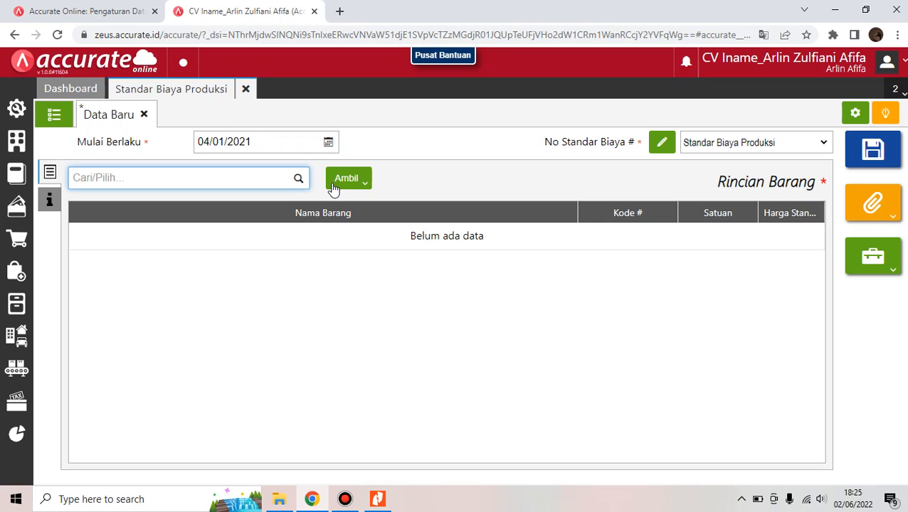
text(tepung terigu)
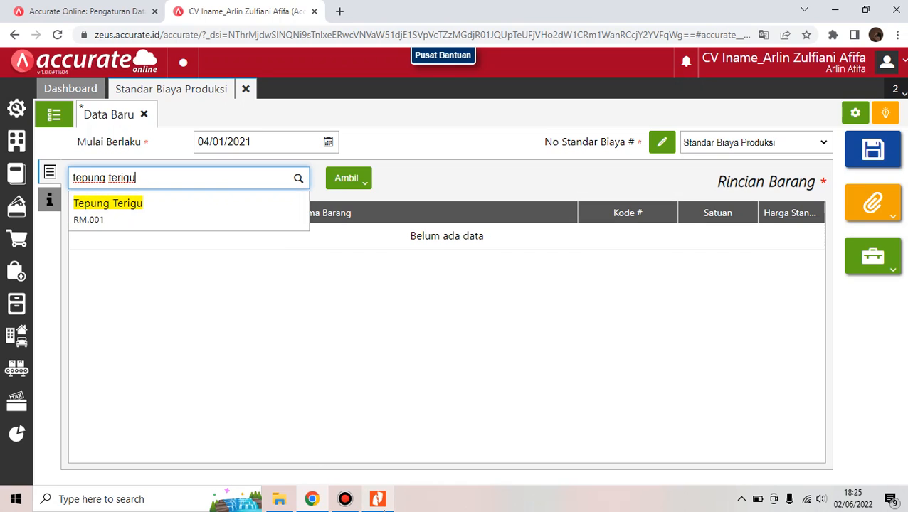
click(377, 499)
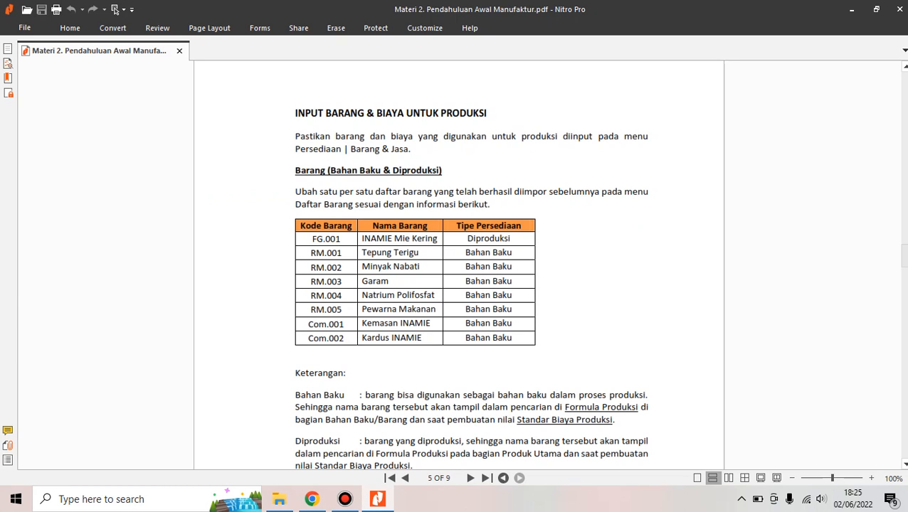
Scroll the Nitro Pro guide from the item table to the production cost pages
scroll(756, 305, down, 15)
scroll(459, 265, down, 20)
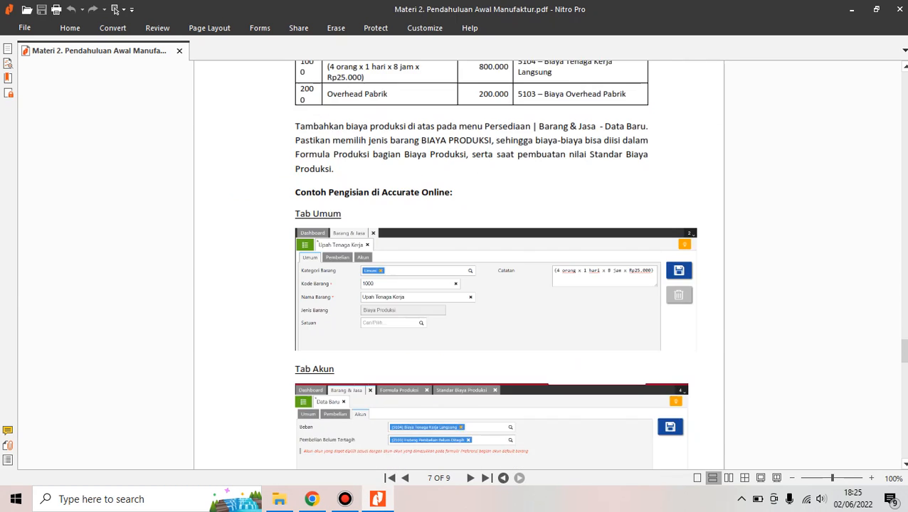
scroll(459, 265, down, 3)
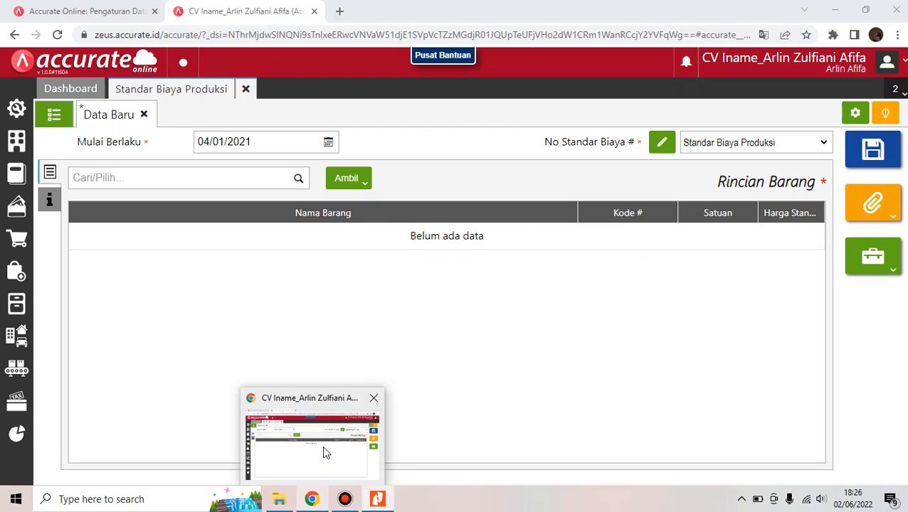
Add Tepung Terigu at 6.500 and Minyak Nabati at 14.000 as standard costs
click(322, 446)
text(te)
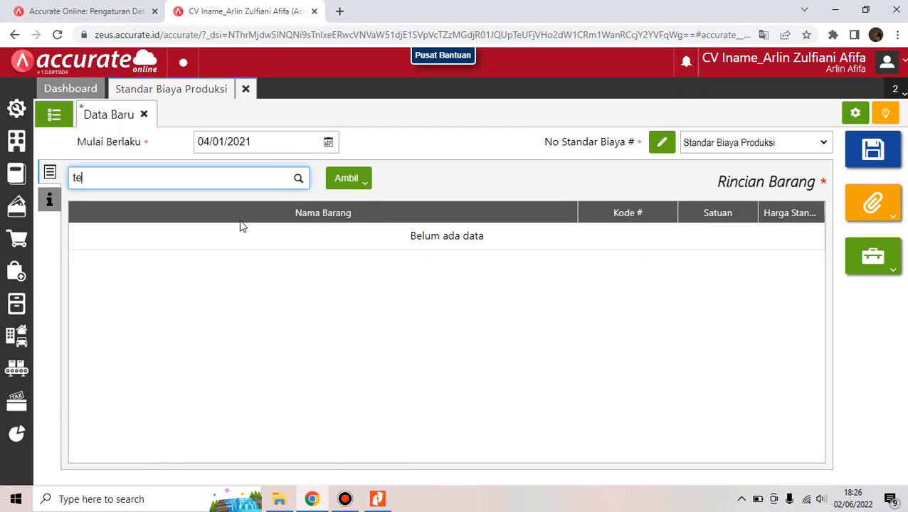
text(pung te)
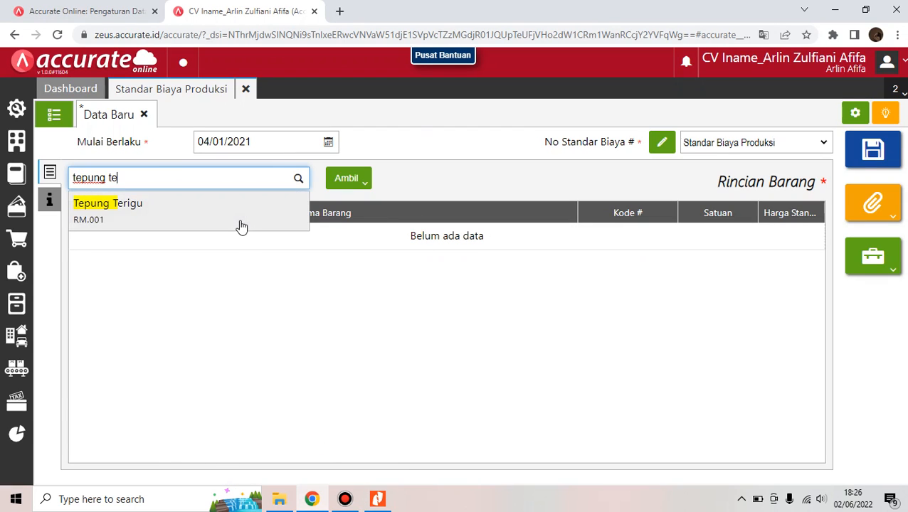
click(241, 225)
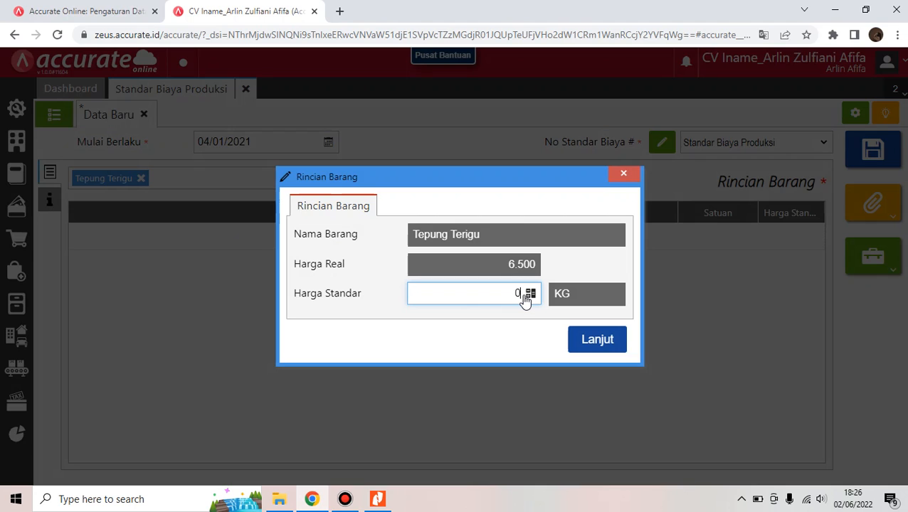
text(65)
key(BackSpace)
text(500)
click(605, 348)
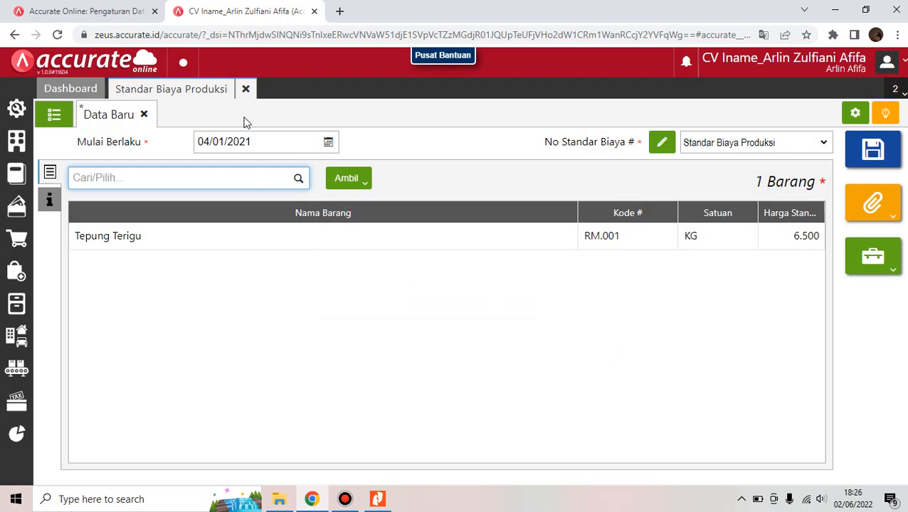
text(minyak)
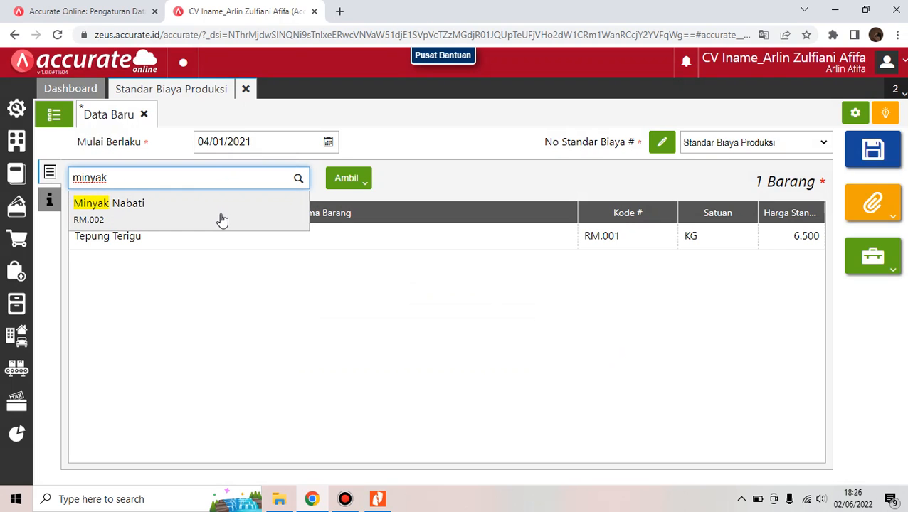
click(223, 217)
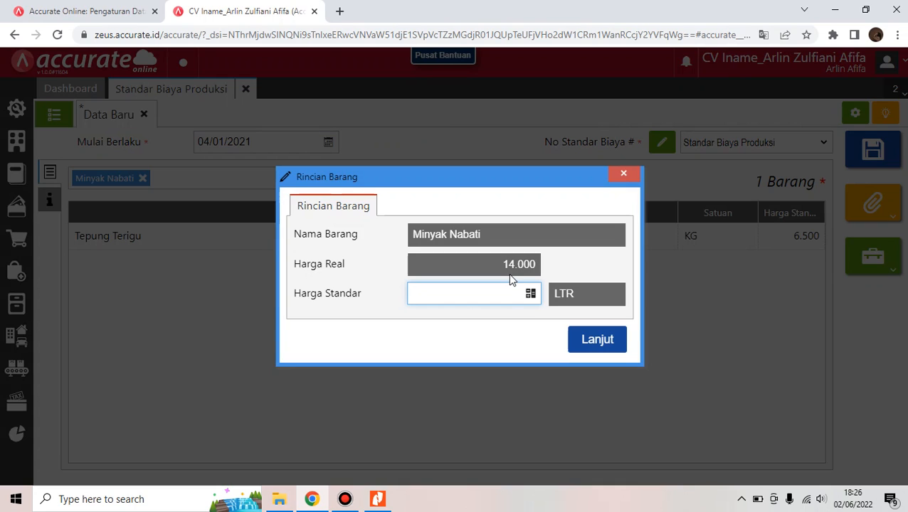
text(14.000)
click(596, 340)
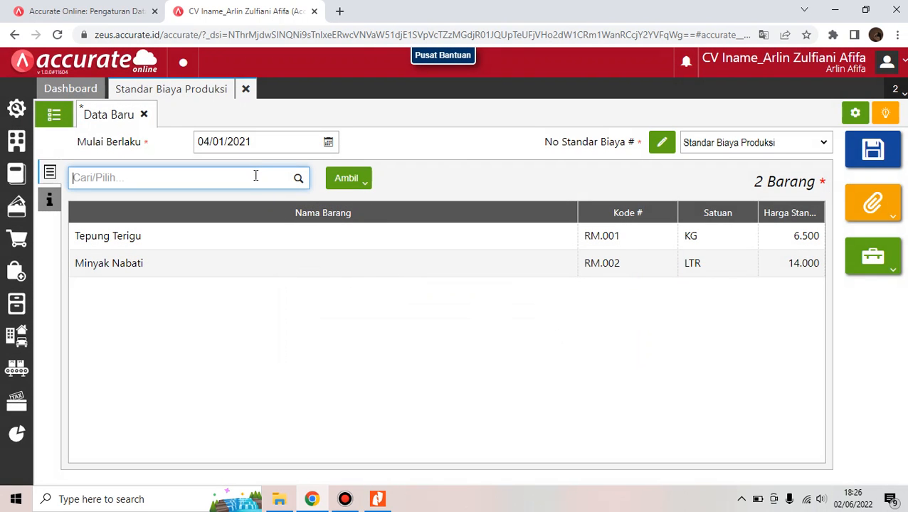
Add Garam at 12.000 and Natrium Polifosfat at 10.500 as standard costs
text(garam)
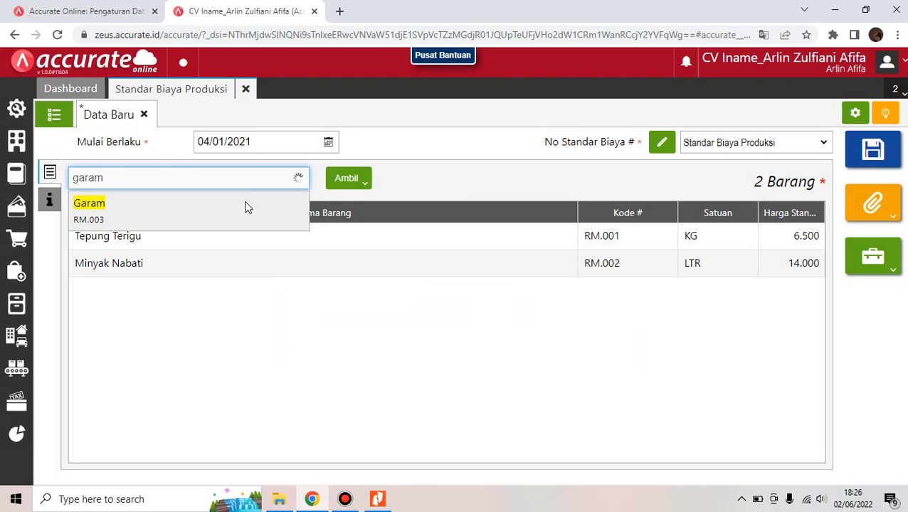
click(247, 207)
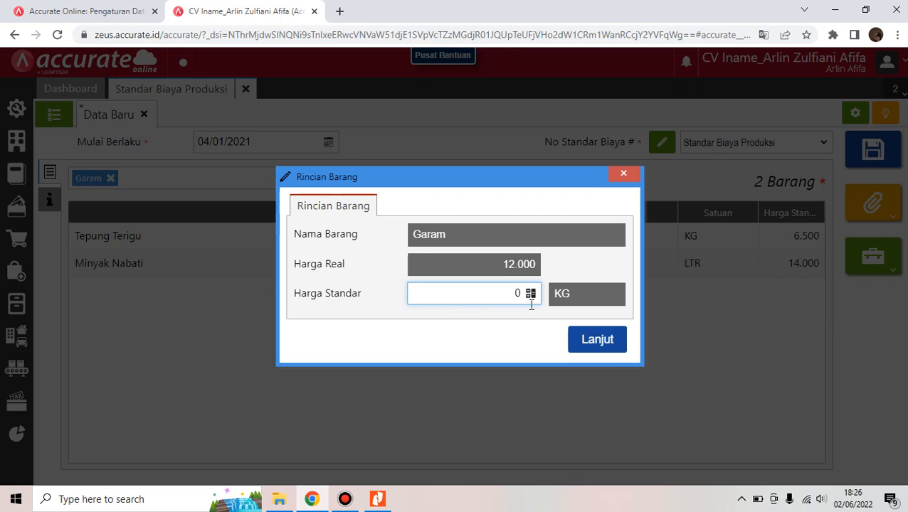
key(BackSpace)
text(12.000)
click(597, 340)
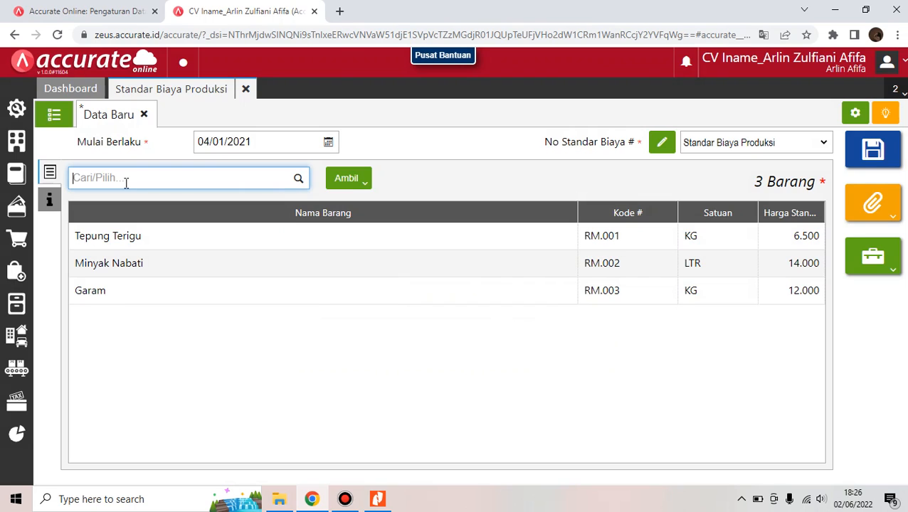
text(natrium)
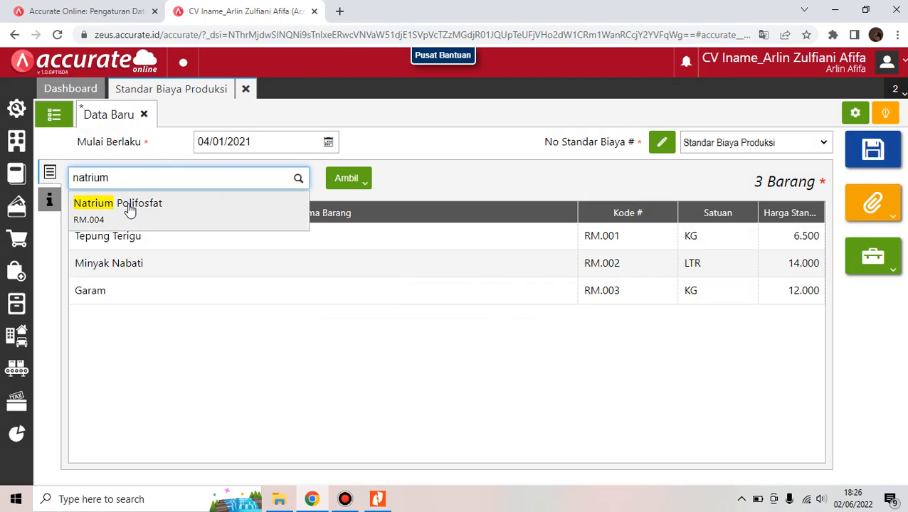
click(128, 207)
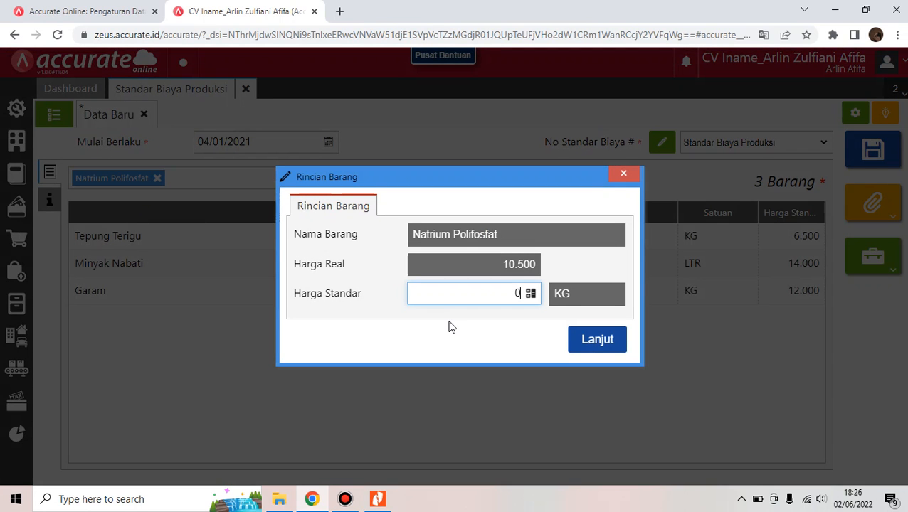
text(10500)
click(620, 344)
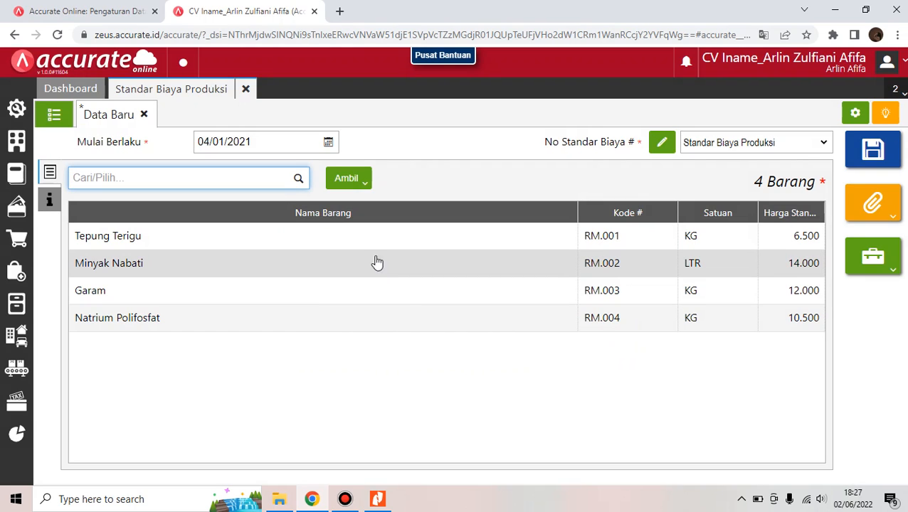
Add Pewarna Makanan at 8.000 and Kemasan Mie Kering at 75
text(pewarna)
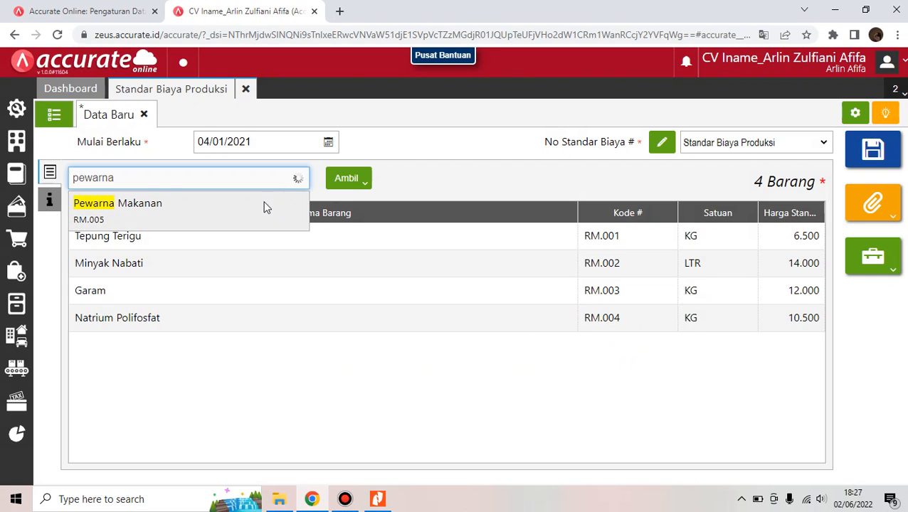
click(263, 207)
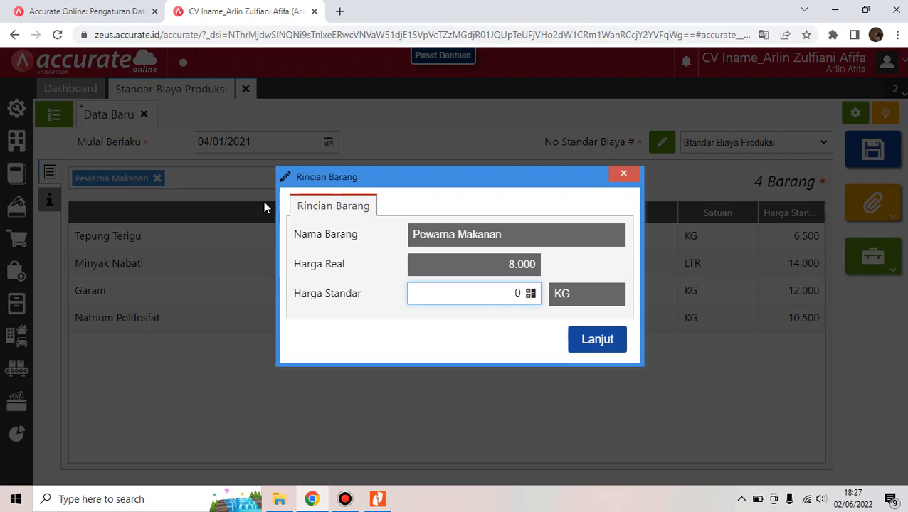
text(8.000)
click(611, 344)
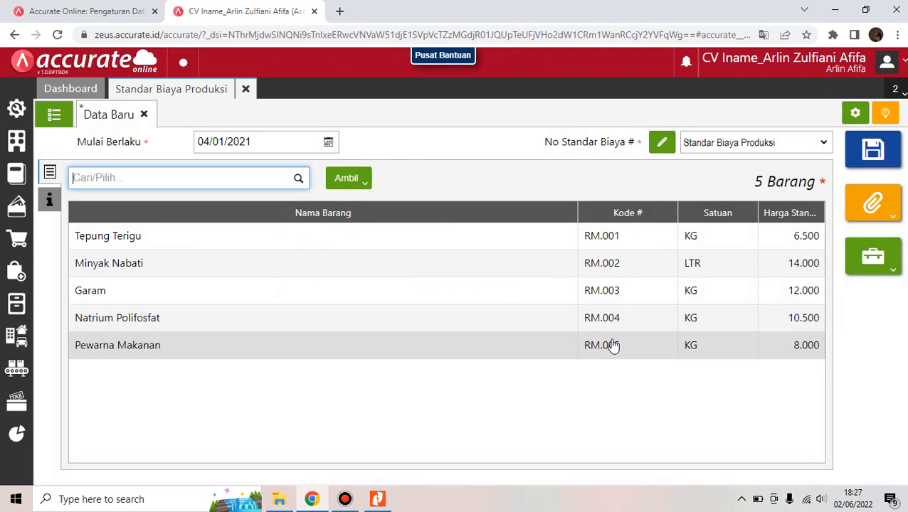
text(k)
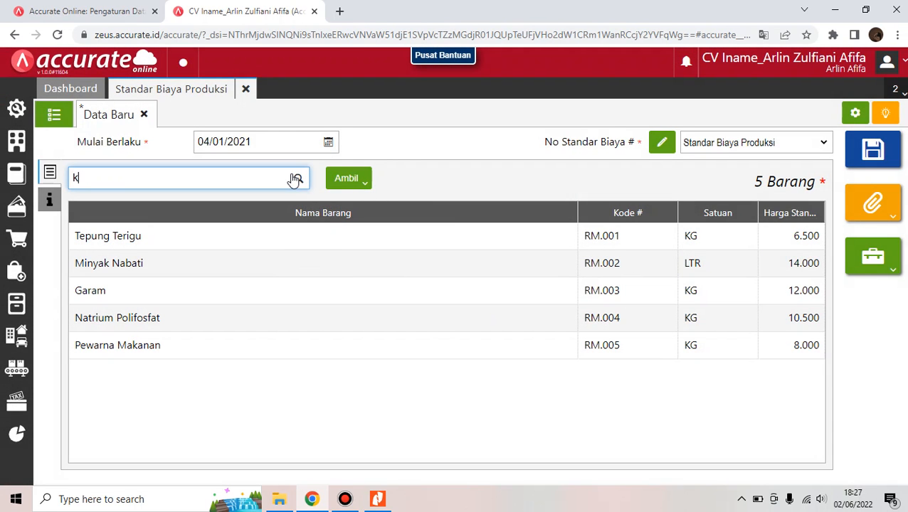
text(emasan)
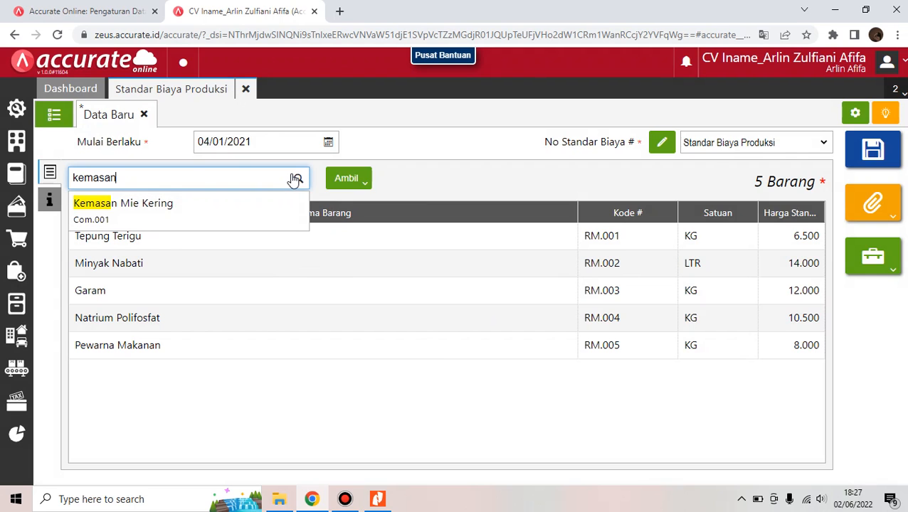
click(284, 202)
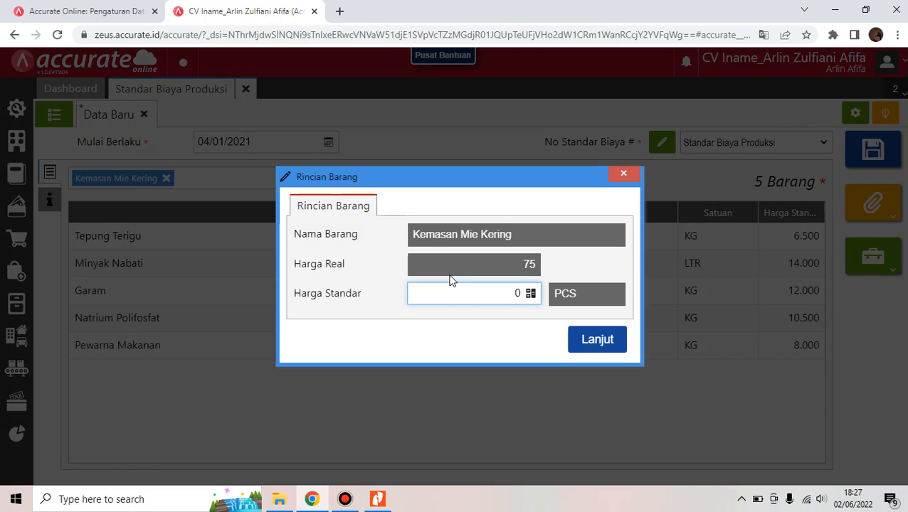
key(BackSpace)
text(75)
click(599, 340)
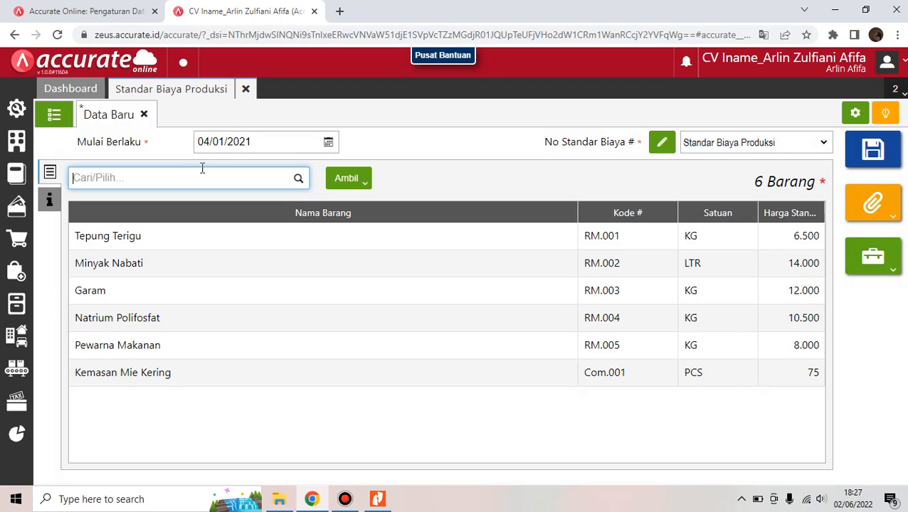
Add Kardus Mie Kering at 1.200, then search for 'upah'
text(kardus)
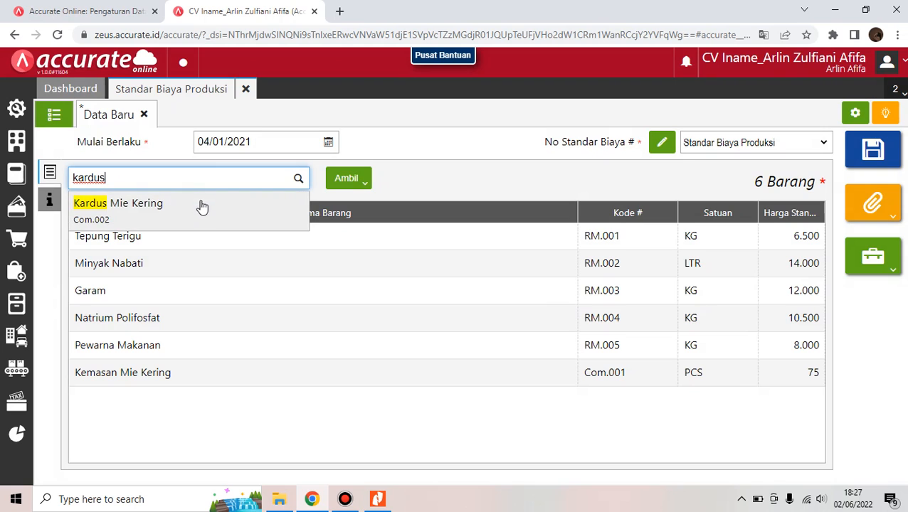
click(198, 216)
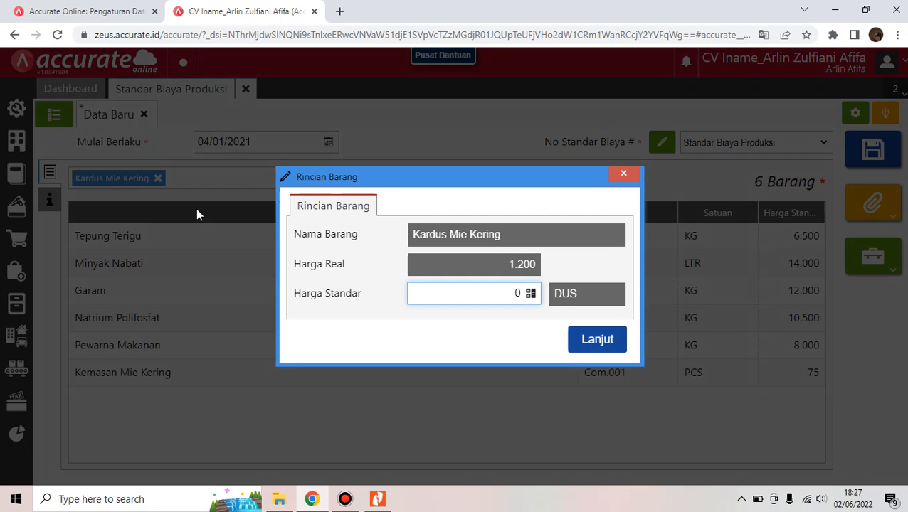
text(1.200)
click(619, 351)
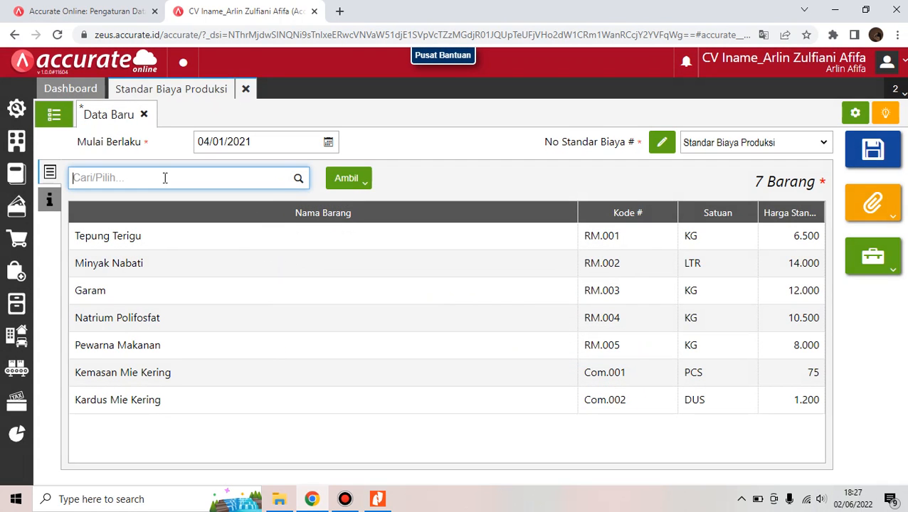
text(upah)
Enter Upah Tenaga Kerja at 800.000 and Overhead Pabrik at 200.000, completing nine items
click(162, 205)
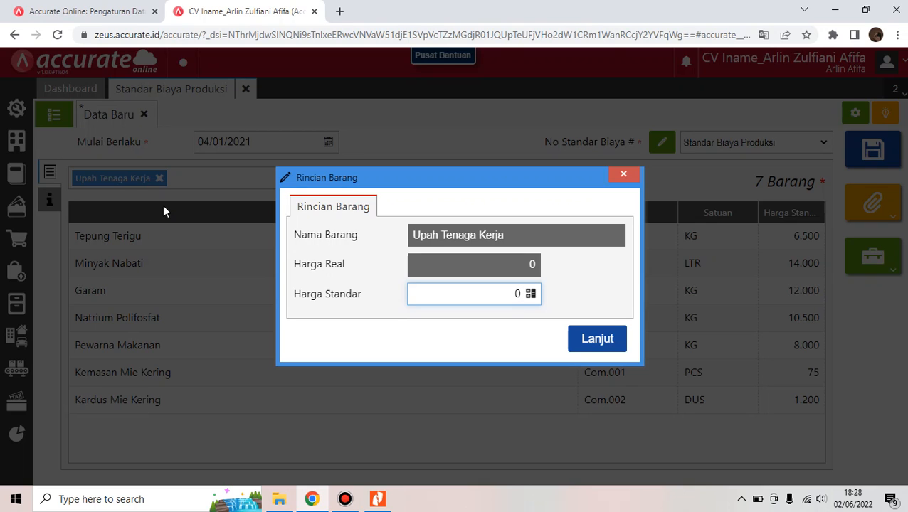
text(8000000)
click(608, 345)
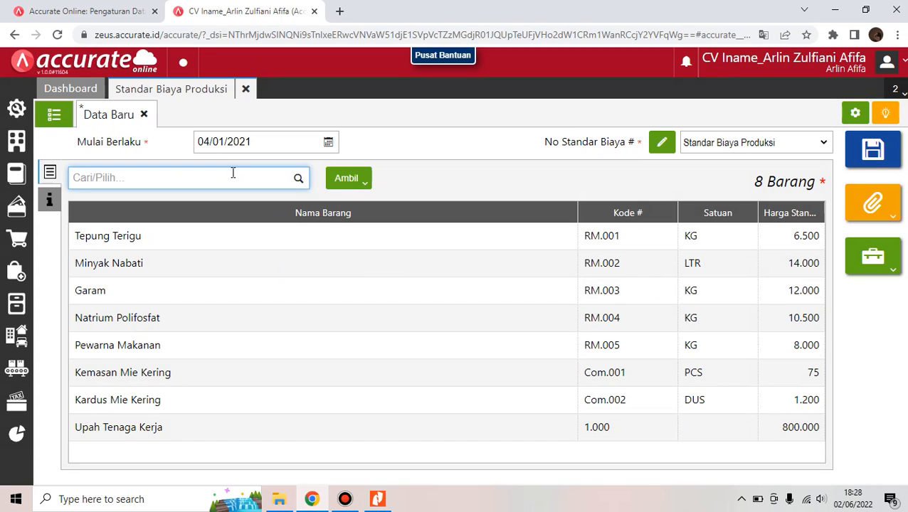
text(overhe)
click(223, 204)
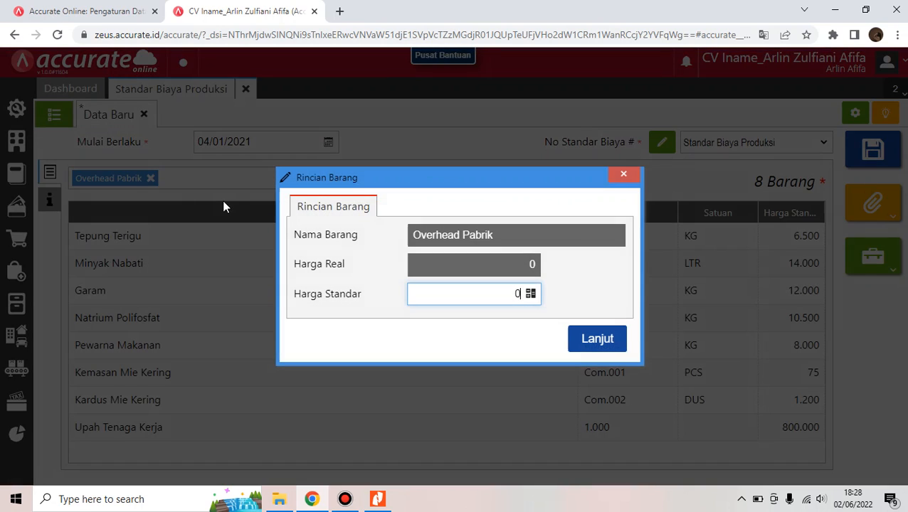
click(458, 290)
text(200.000)
click(596, 340)
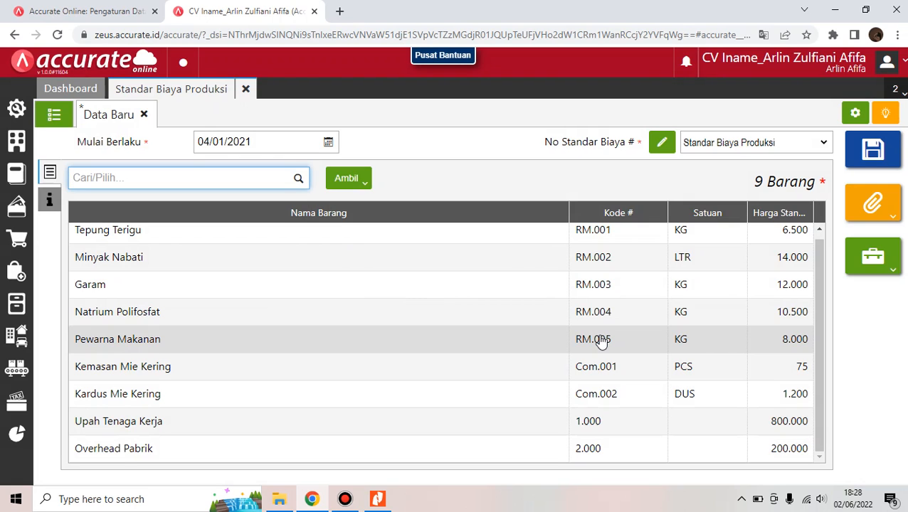
Save SPC.2021.01.00001, check it in the list, and close the Standar Biaya Produksi tab
click(881, 153)
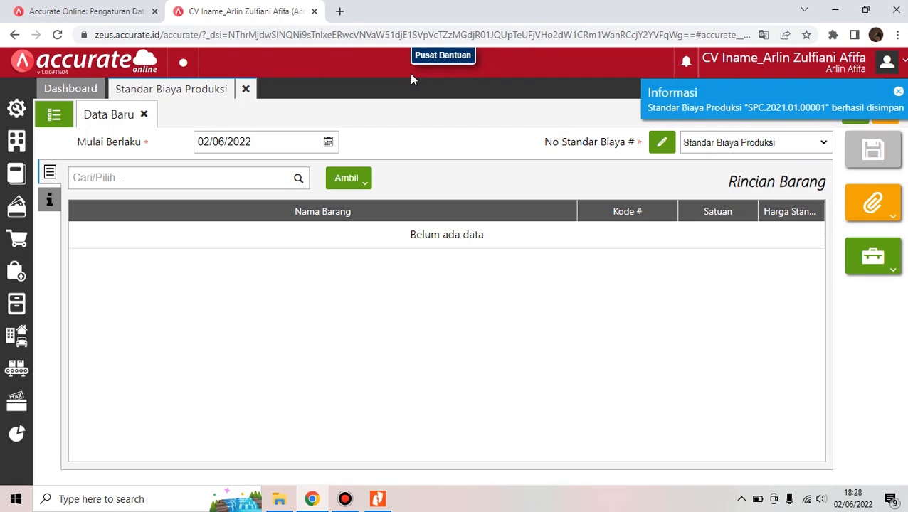
click(53, 116)
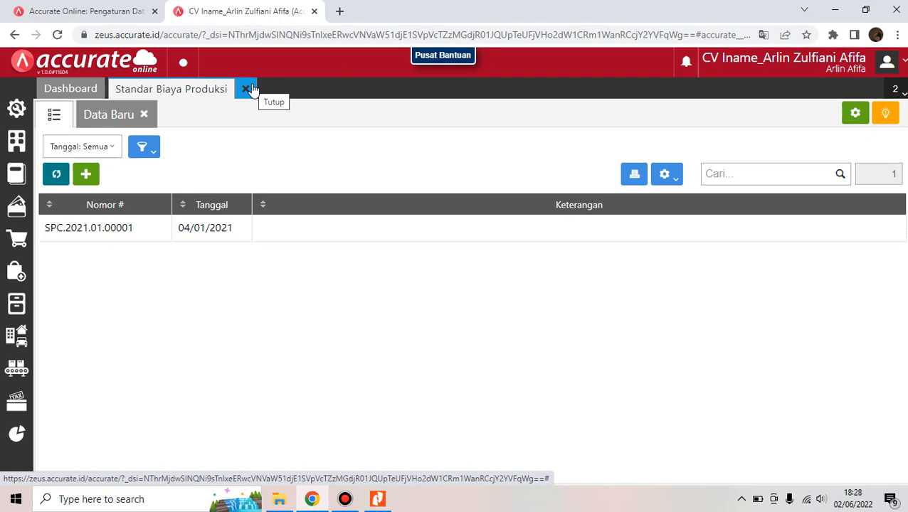
click(246, 89)
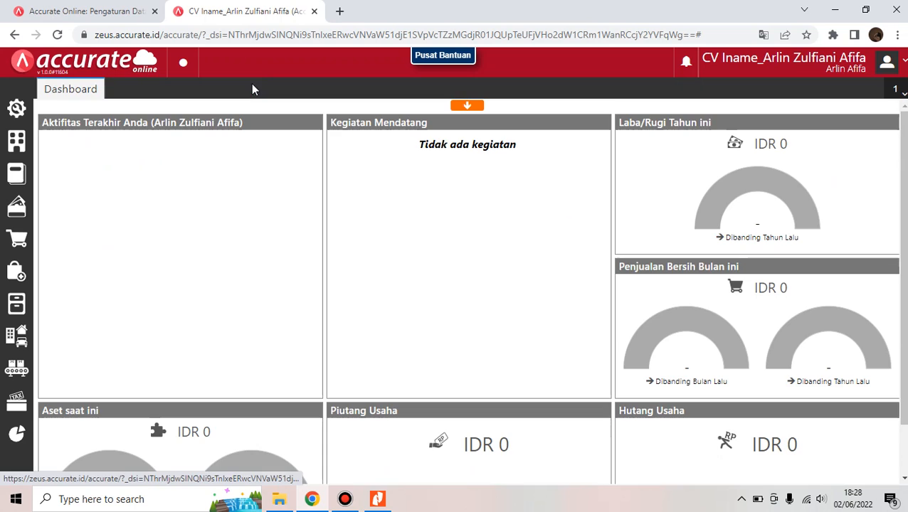
click(385, 501)
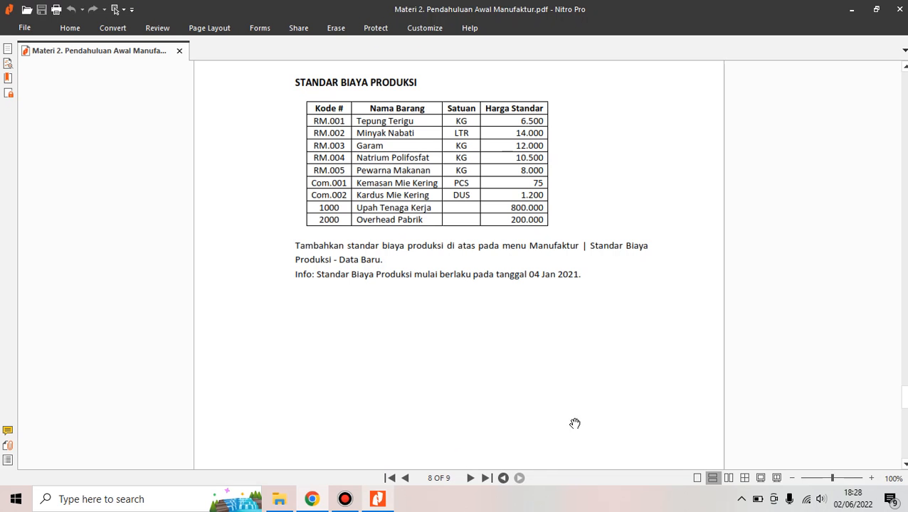
scroll(459, 264, down, 10)
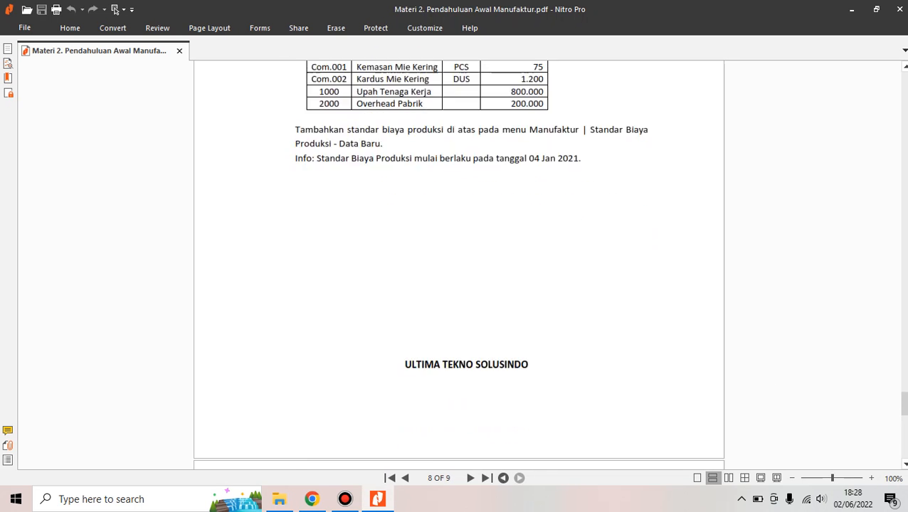
scroll(458, 264, down, 3)
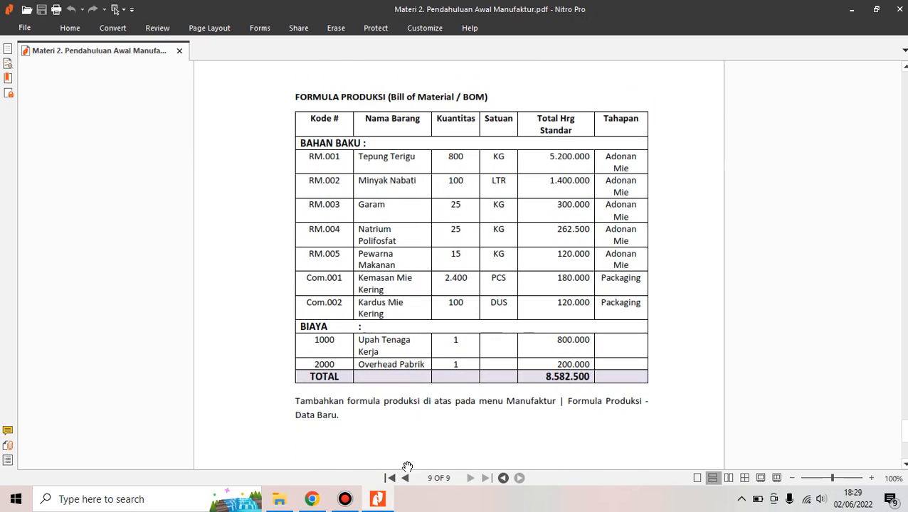
click(312, 499)
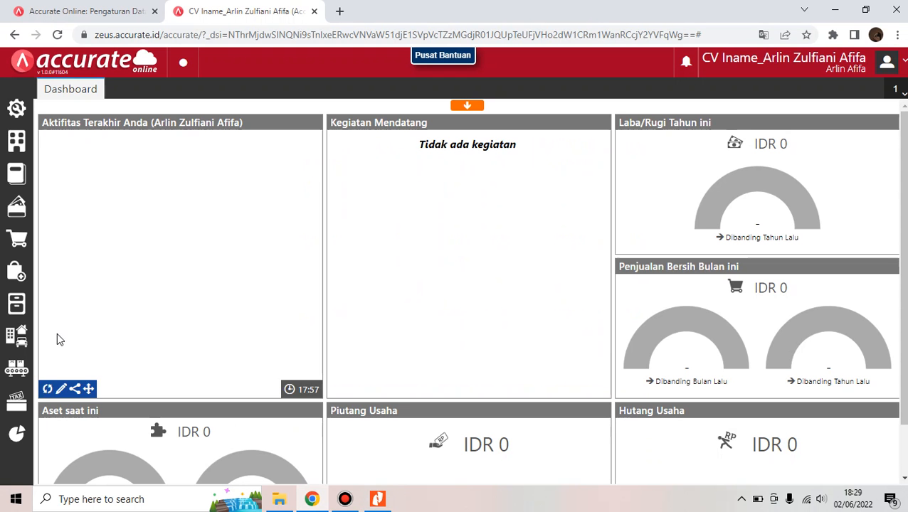
Start a new Formula Produksi with main product INAMIE Mie Kering
click(17, 367)
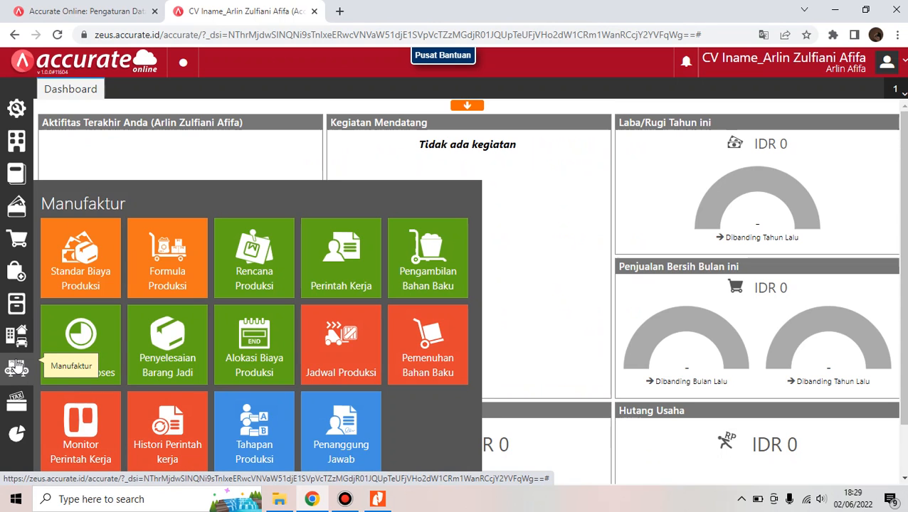
click(189, 267)
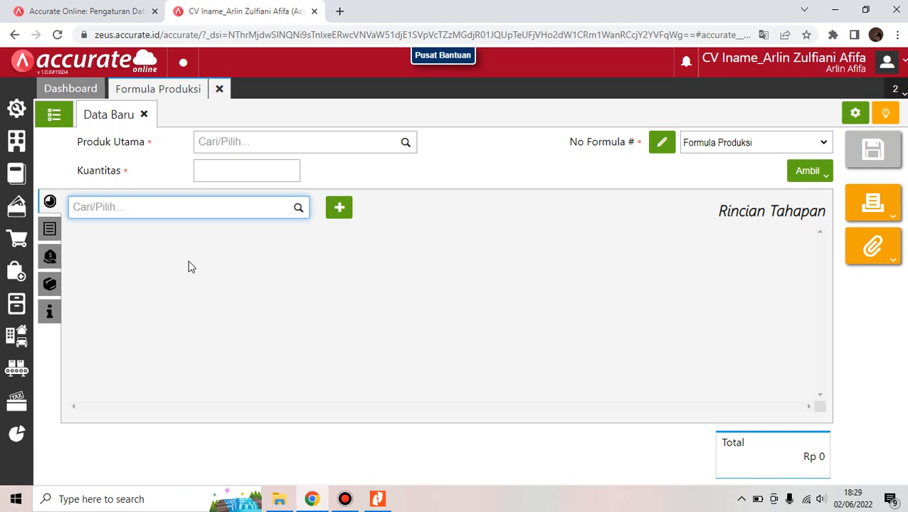
click(268, 145)
text(inamie)
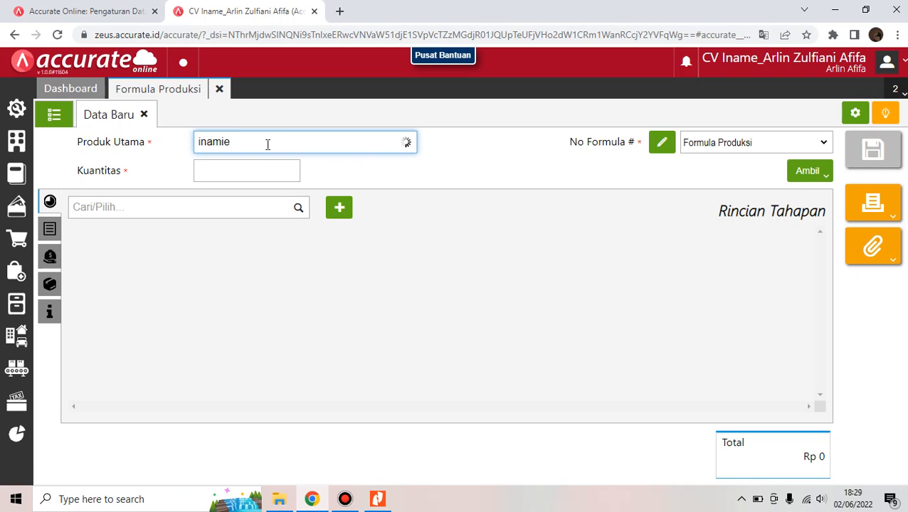
click(376, 177)
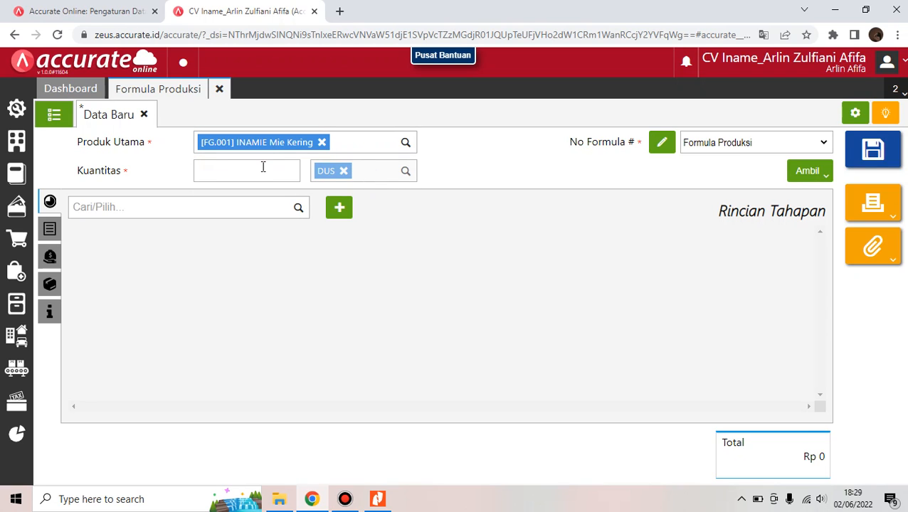
Set the formula quantity to 100 and search for the Adonan Mie stage
click(263, 166)
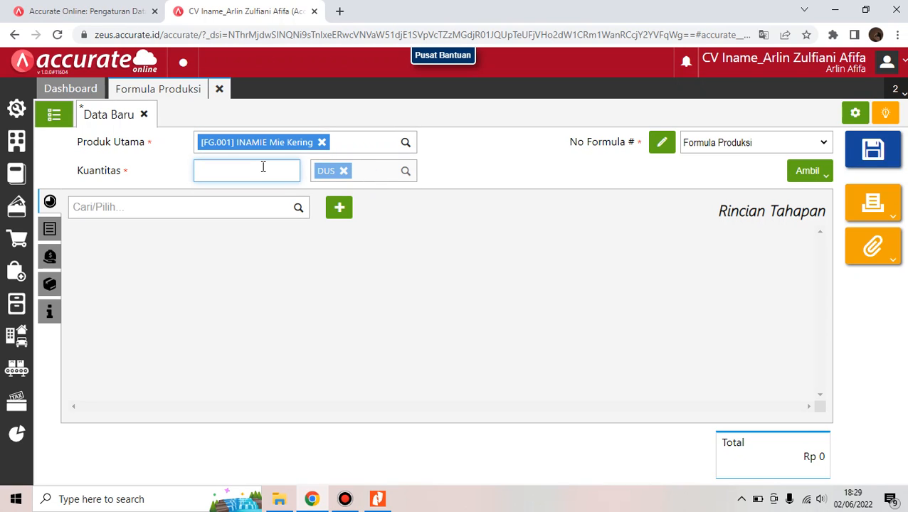
text(1000)
key(BackSpace)
click(127, 209)
text(adonam)
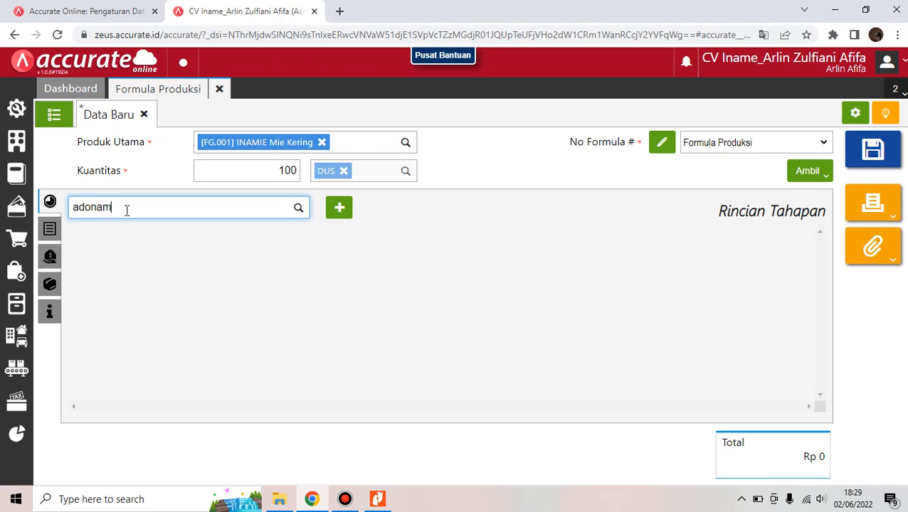
key(BackSpace)
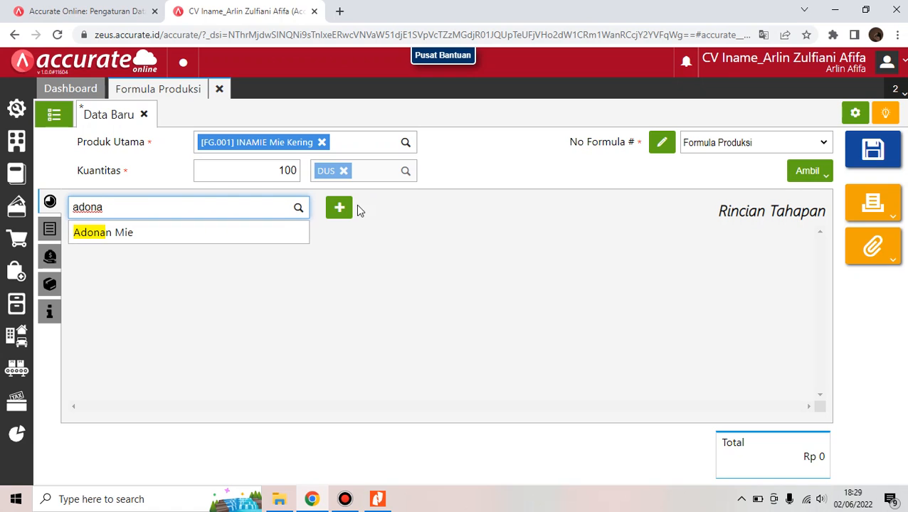
Add Adonan Mie as stage 1 and Packaging as stage 2 of the formula
click(232, 235)
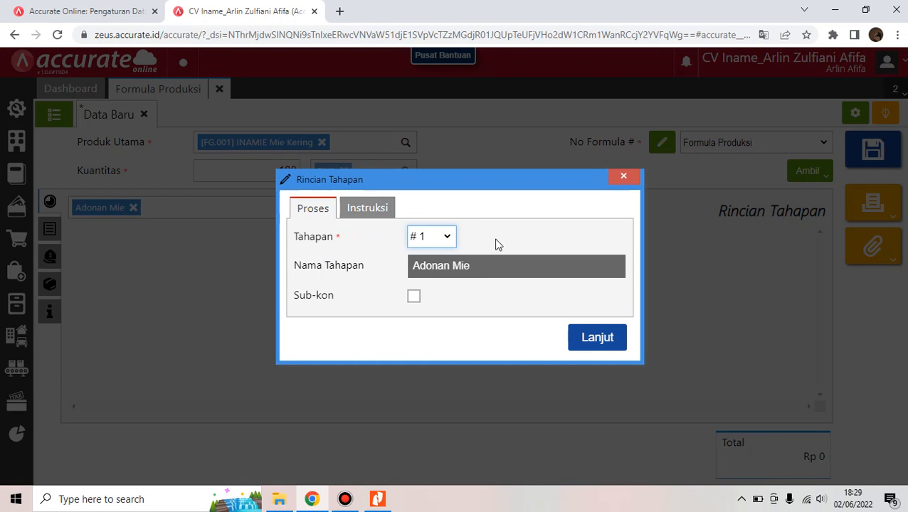
click(618, 344)
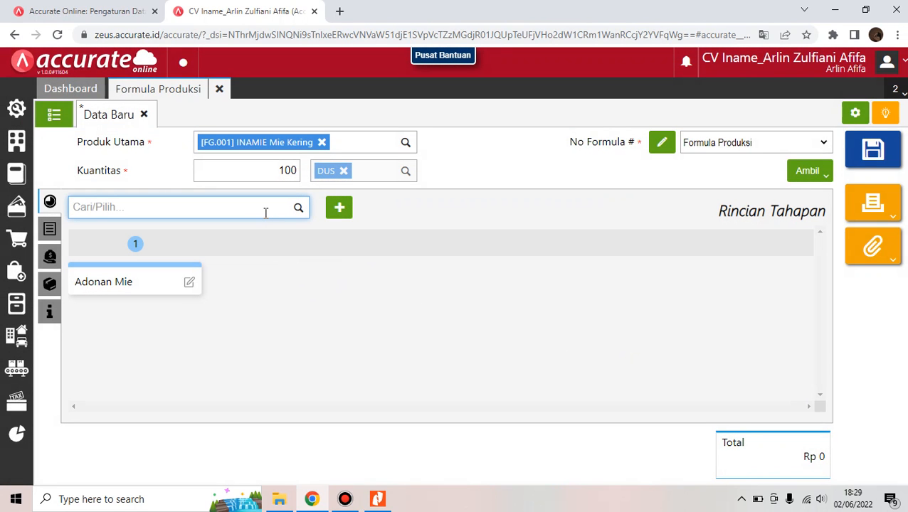
text(pack)
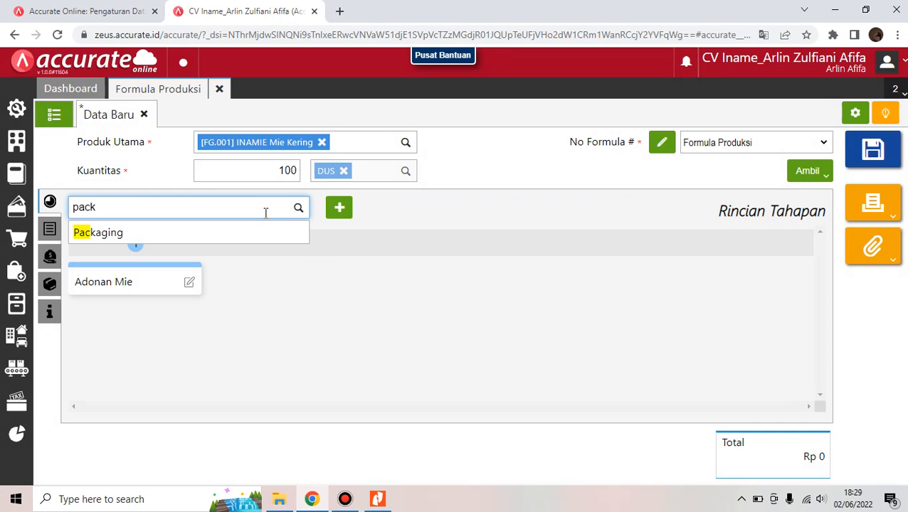
click(260, 231)
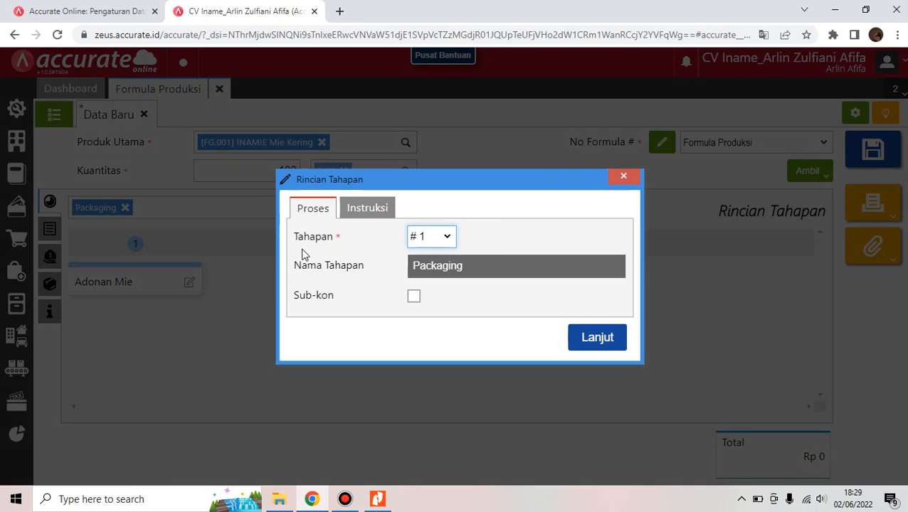
click(435, 238)
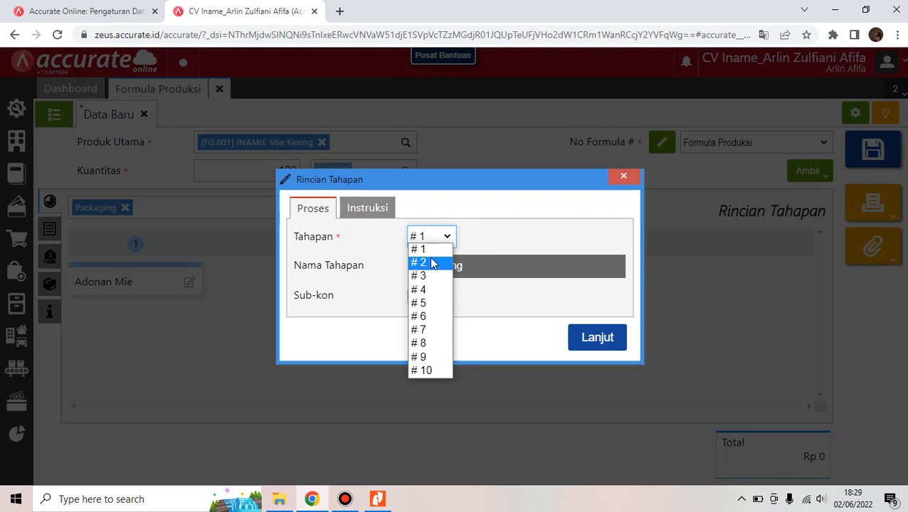
click(431, 262)
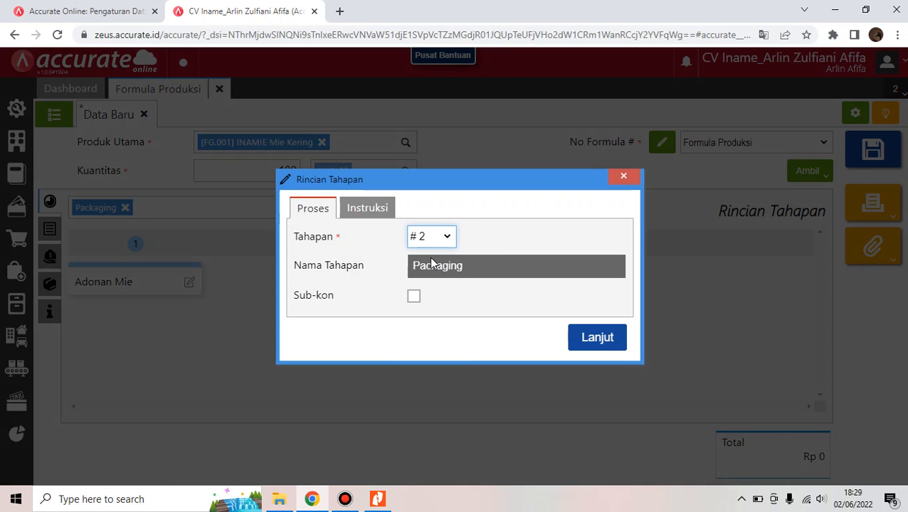
click(602, 342)
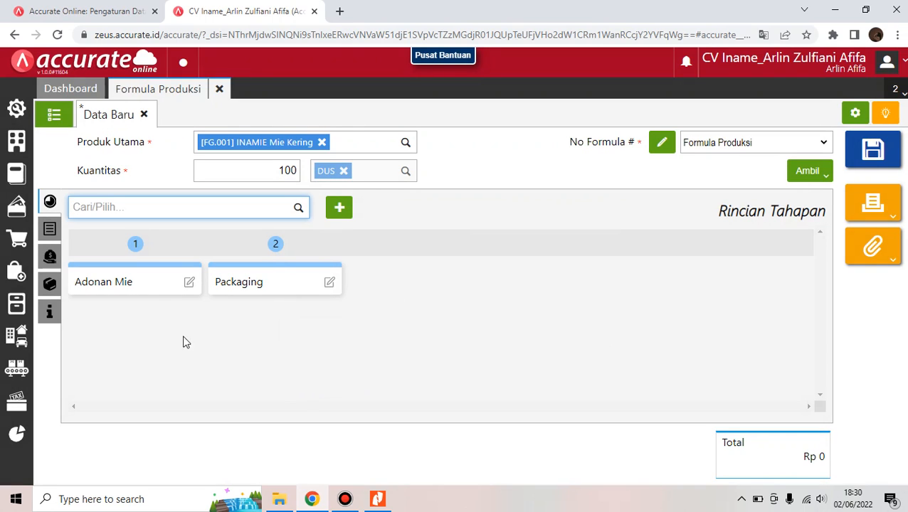
click(49, 238)
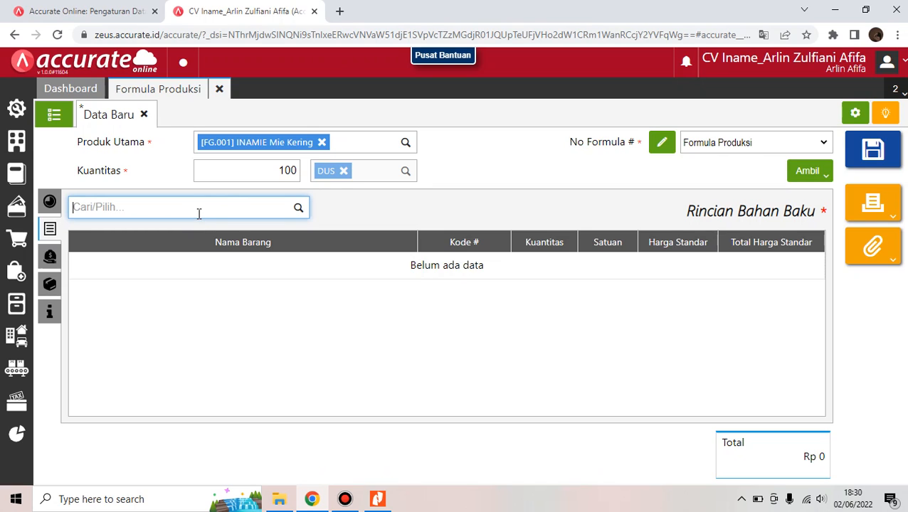
Add 800 KG Tepung Terigu as a raw material in the Adonan Mie stage
text(tepung)
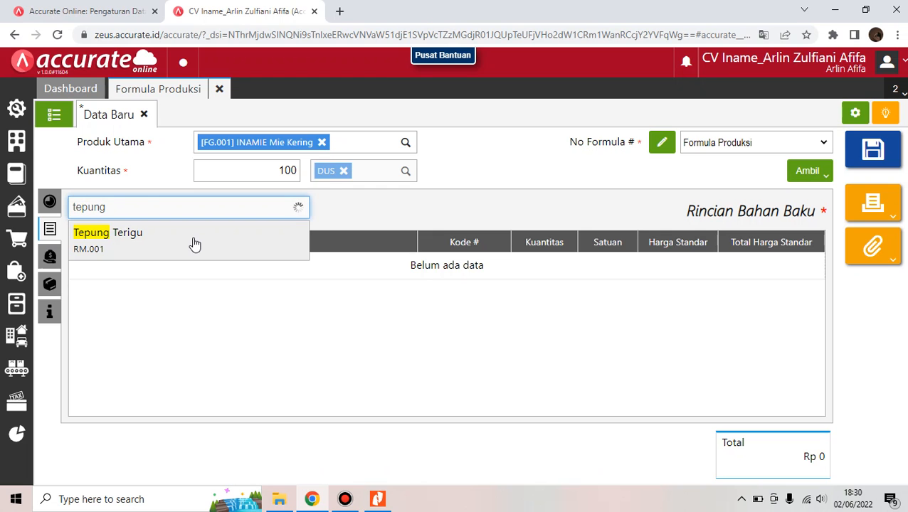
click(193, 243)
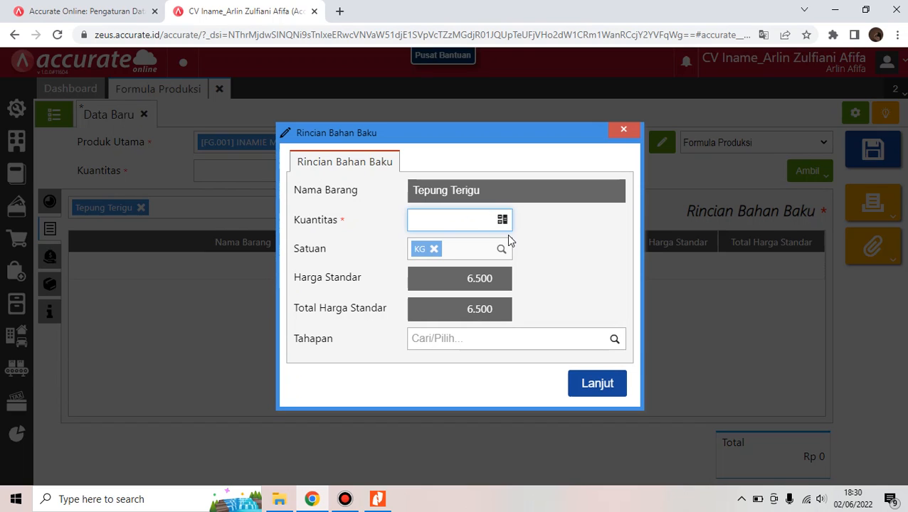
text(800)
click(463, 313)
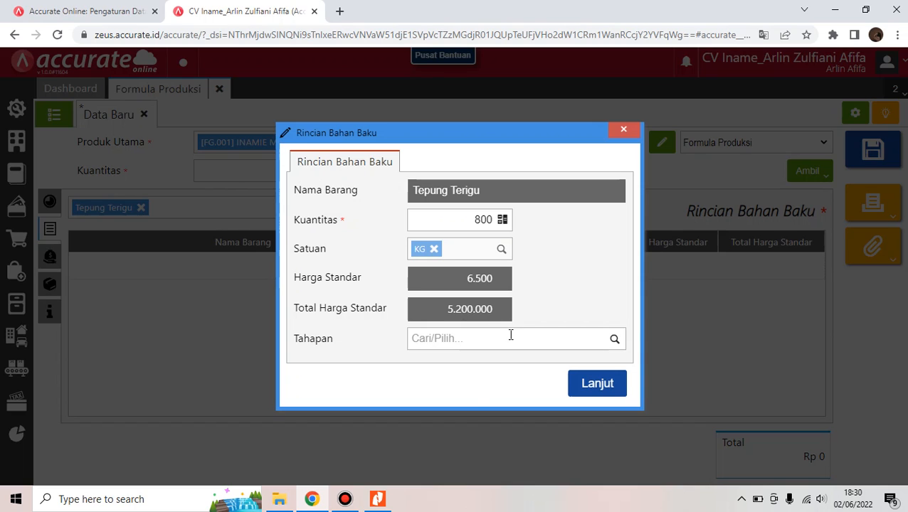
click(484, 338)
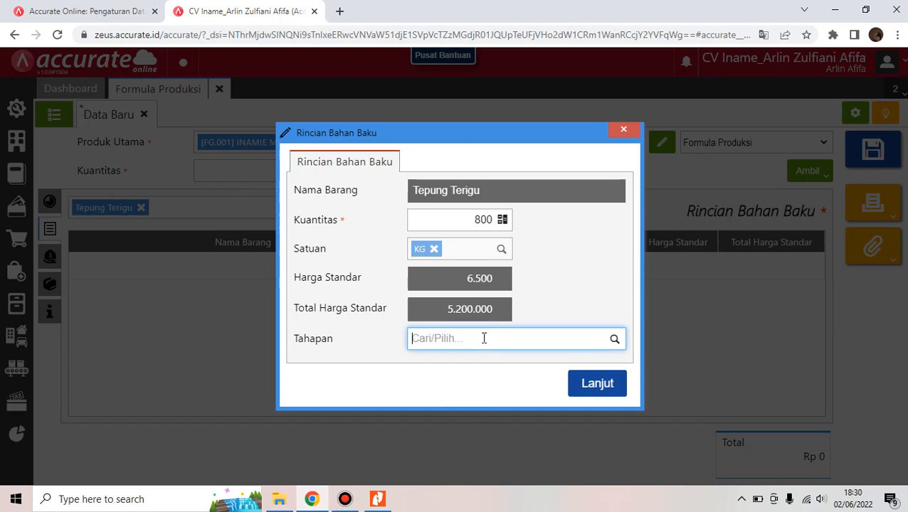
click(615, 339)
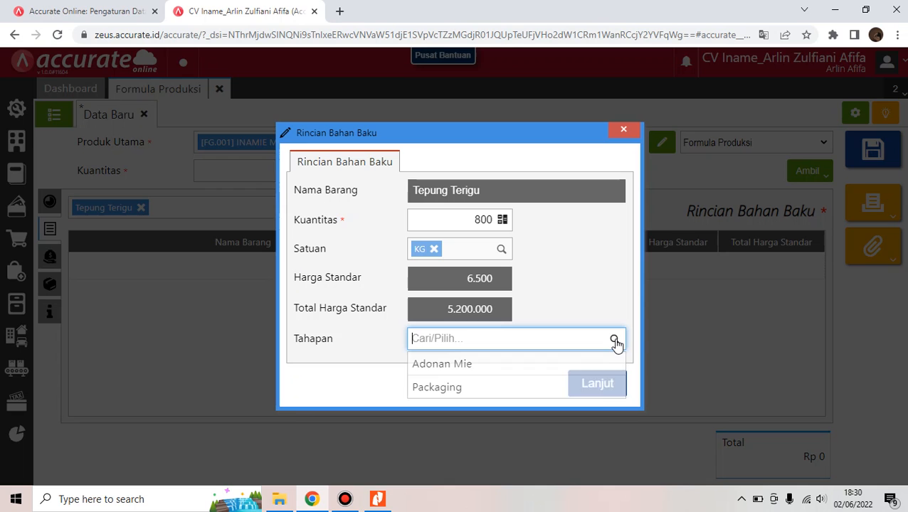
click(520, 365)
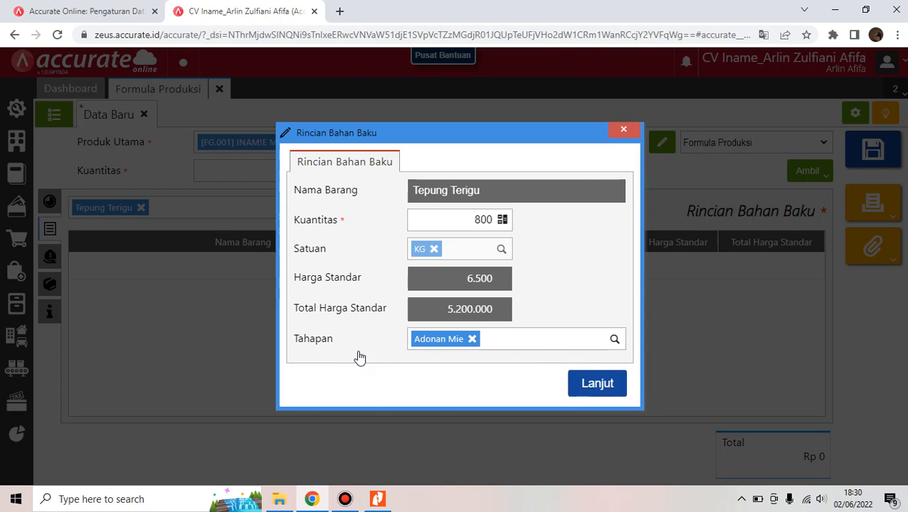
click(575, 382)
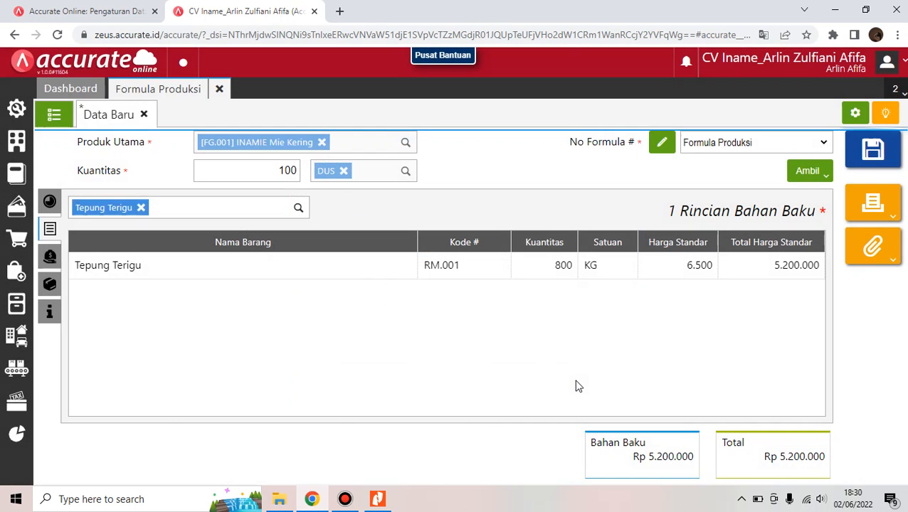
Add 100 LTR Minyak Nabati to the Adonan Mie stage, totalling Rp 6.600.000
mouse_move(374, 506)
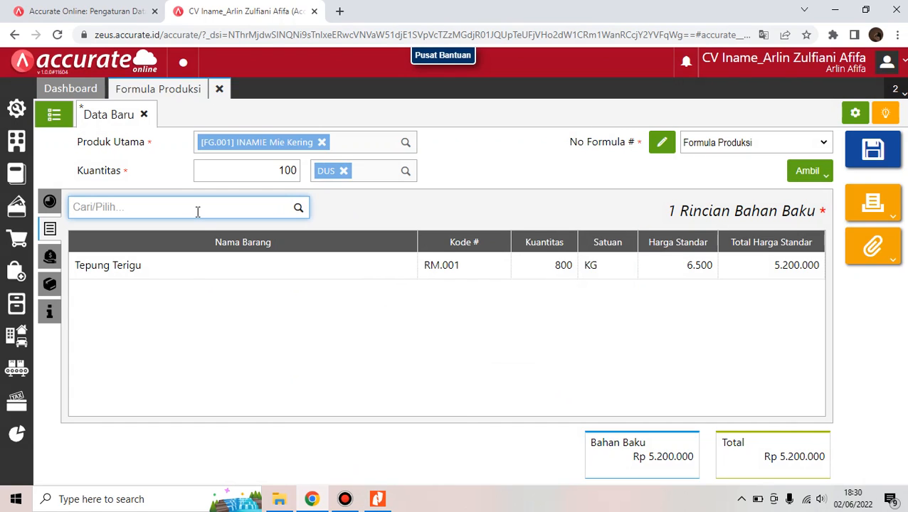
text(minyak nabat)
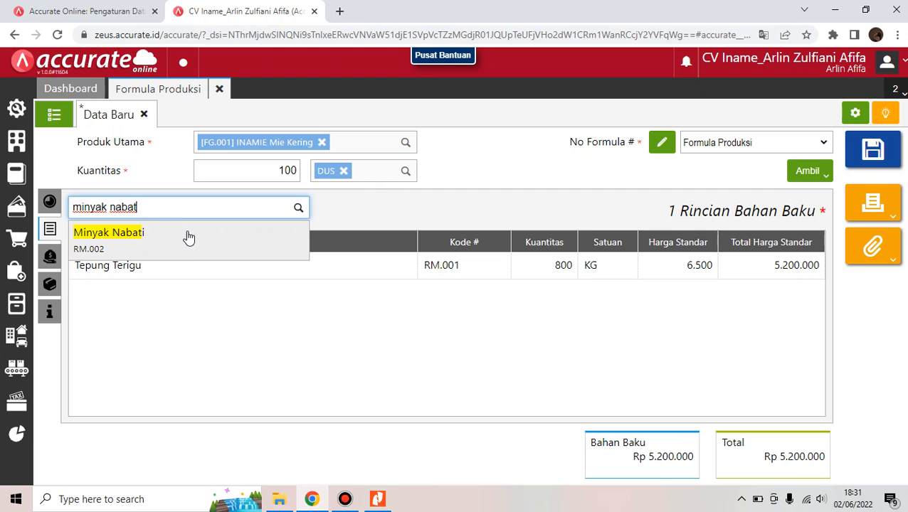
click(188, 236)
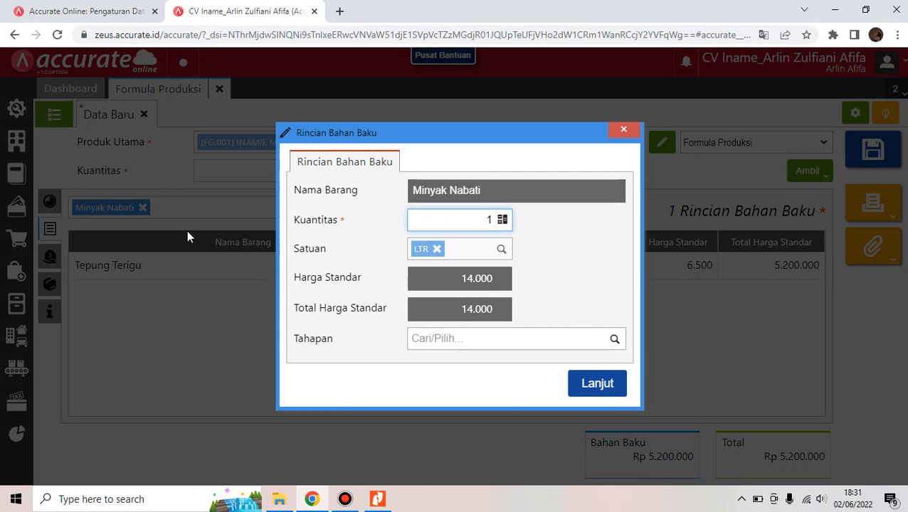
text(00)
click(484, 313)
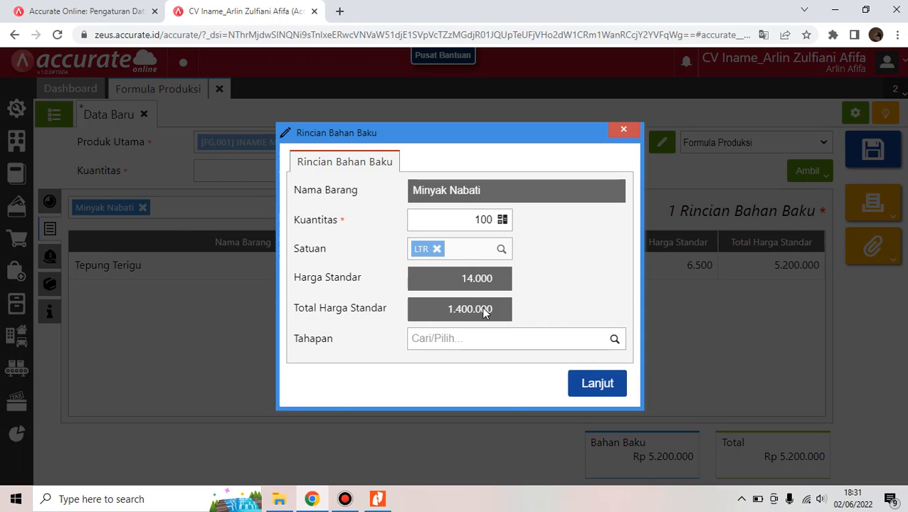
click(615, 339)
click(578, 369)
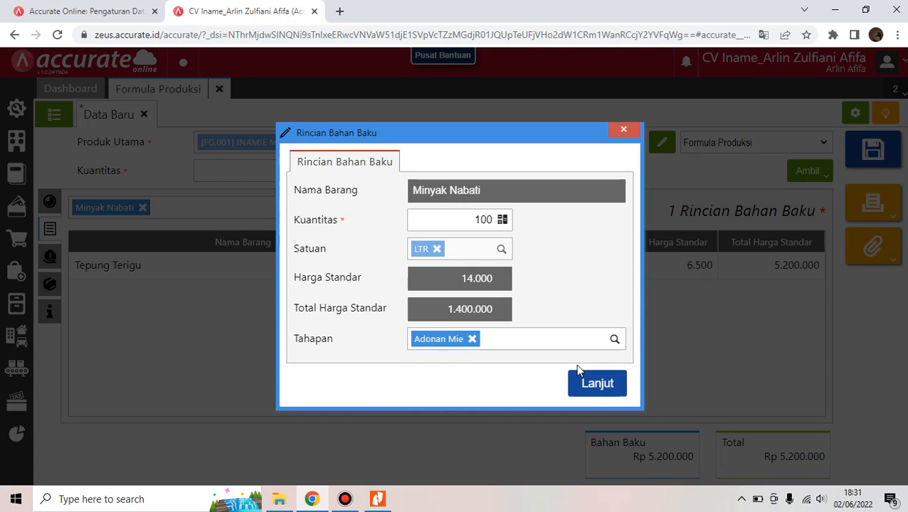
click(608, 392)
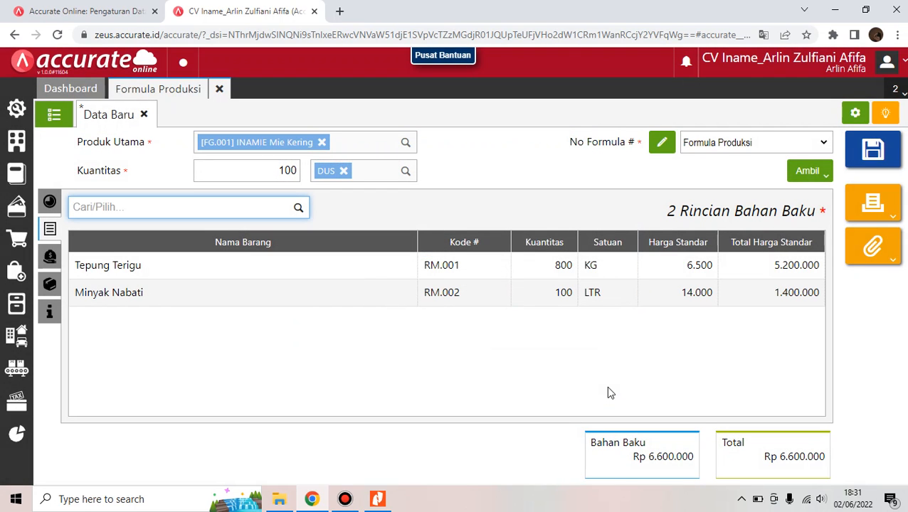
Add Garam as a raw material with quantity 25 in the Adonan Mie stage
text(garam)
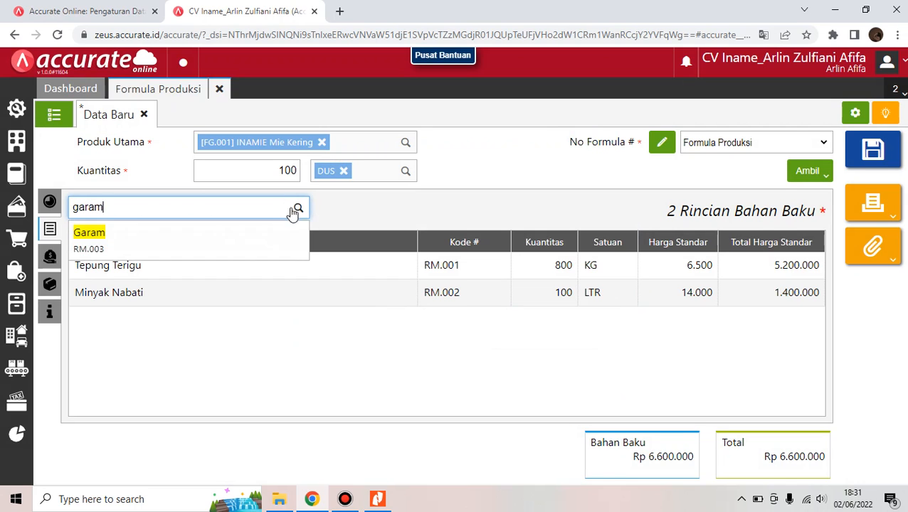
click(296, 248)
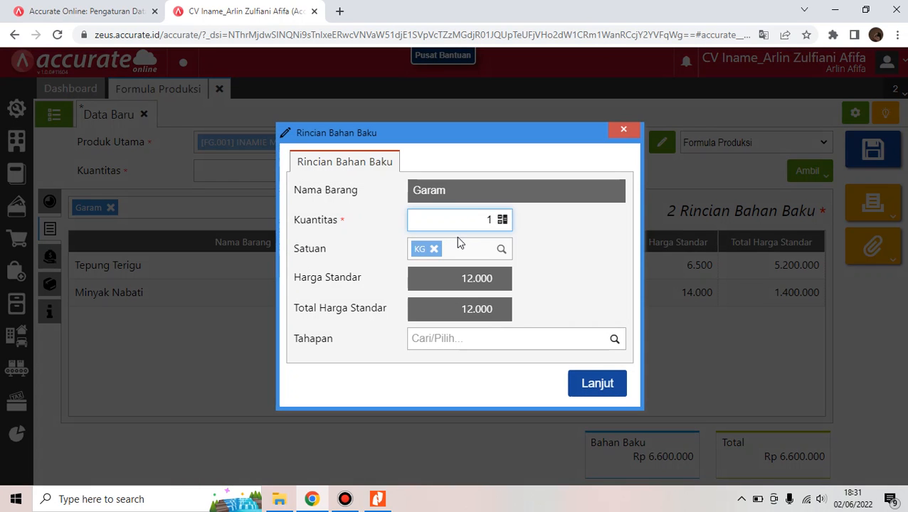
key(BackSpace)
text(25)
click(476, 308)
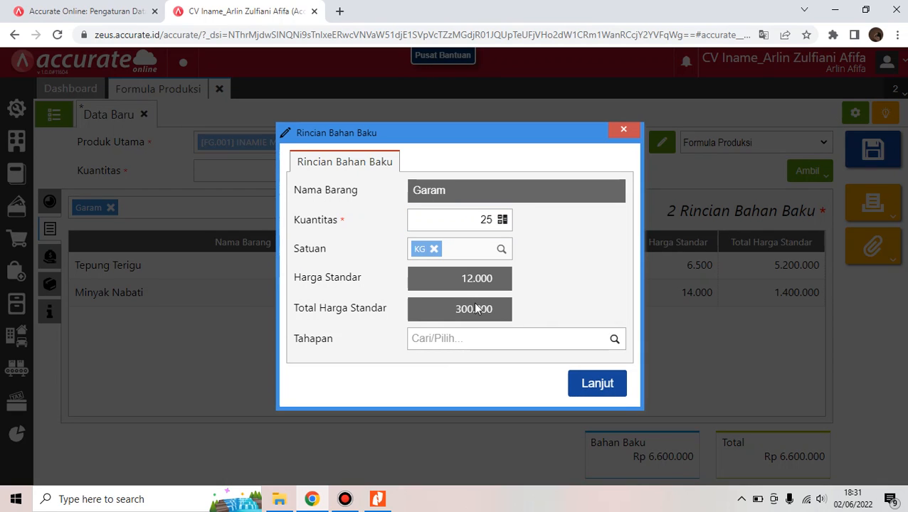
click(468, 339)
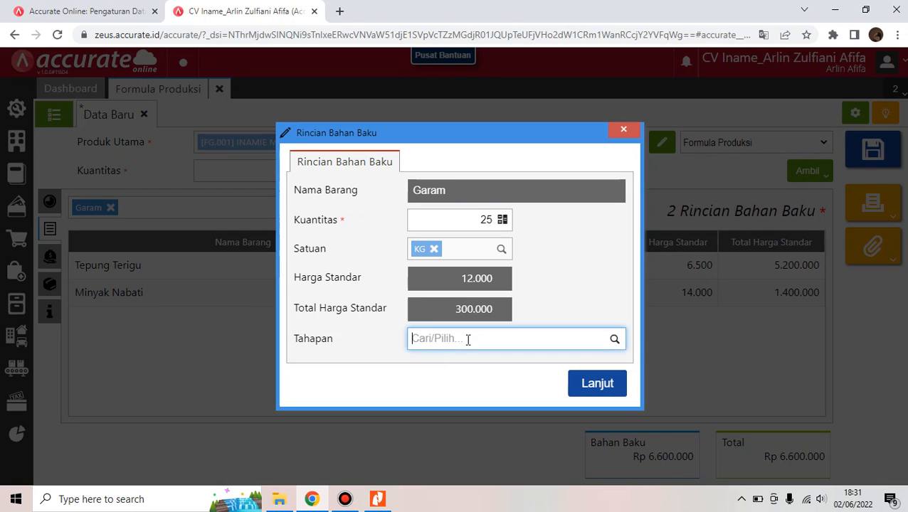
click(615, 339)
click(603, 365)
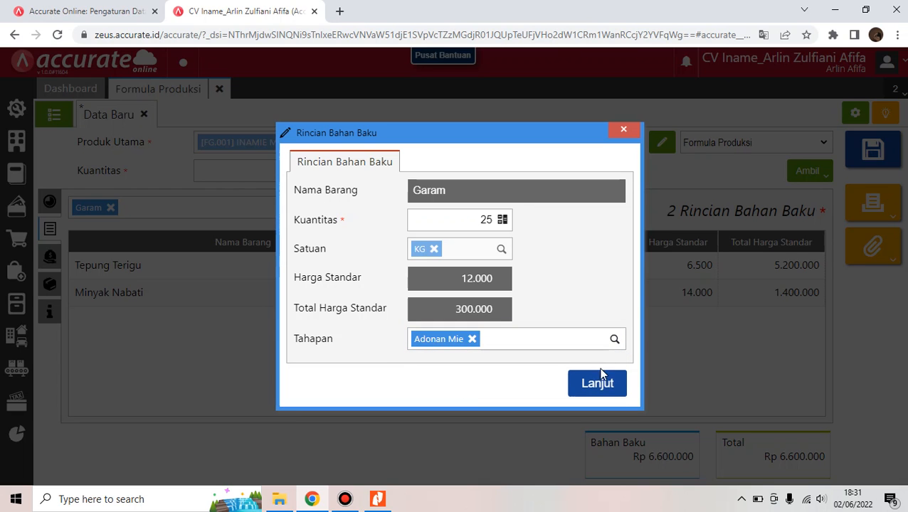
click(598, 384)
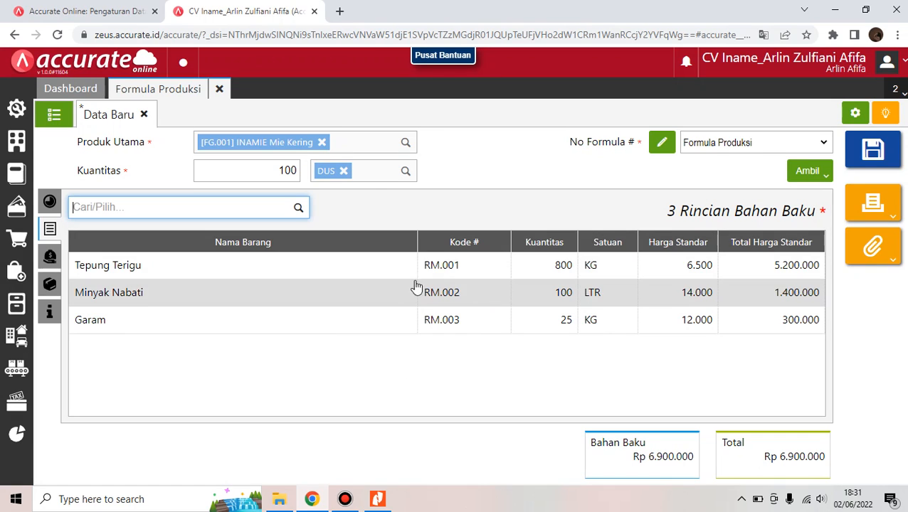
Add Natrium Polifosfat with quantity 25 in the Adonan Mie stage
click(246, 207)
text(natriu)
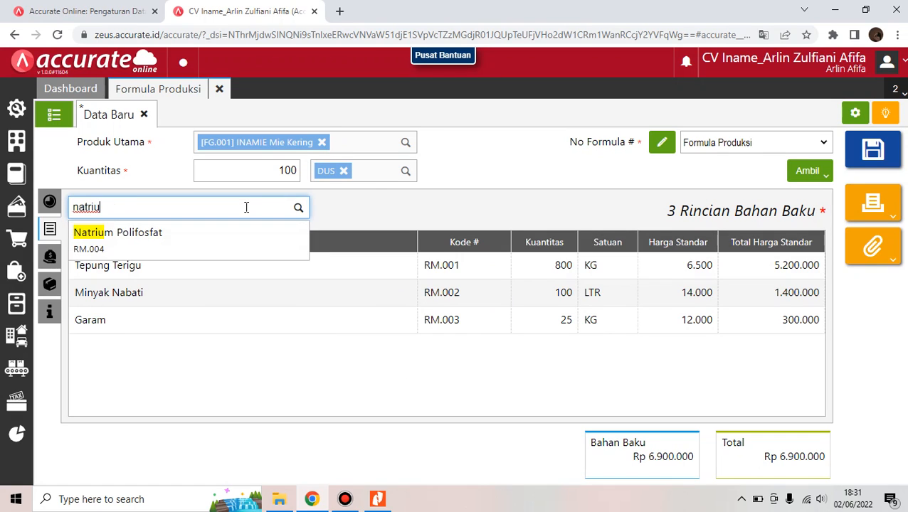
click(232, 239)
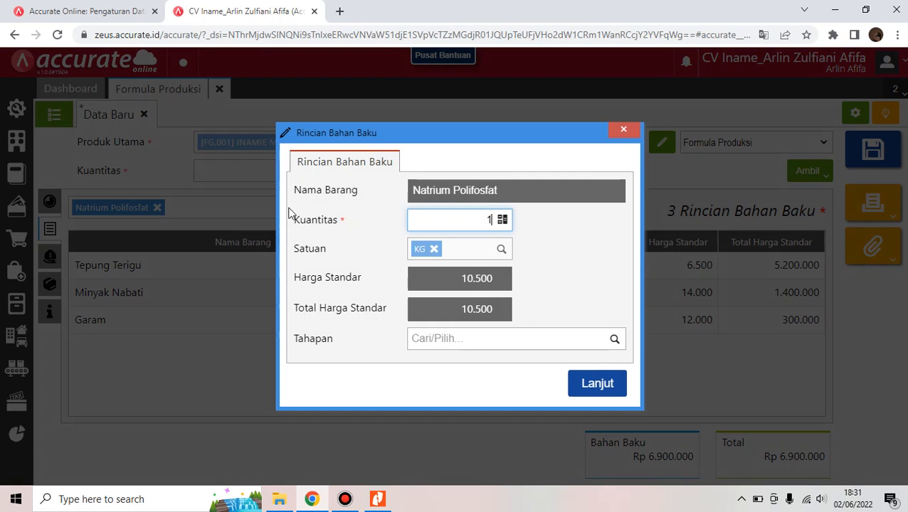
key(BackSpace)
text(25)
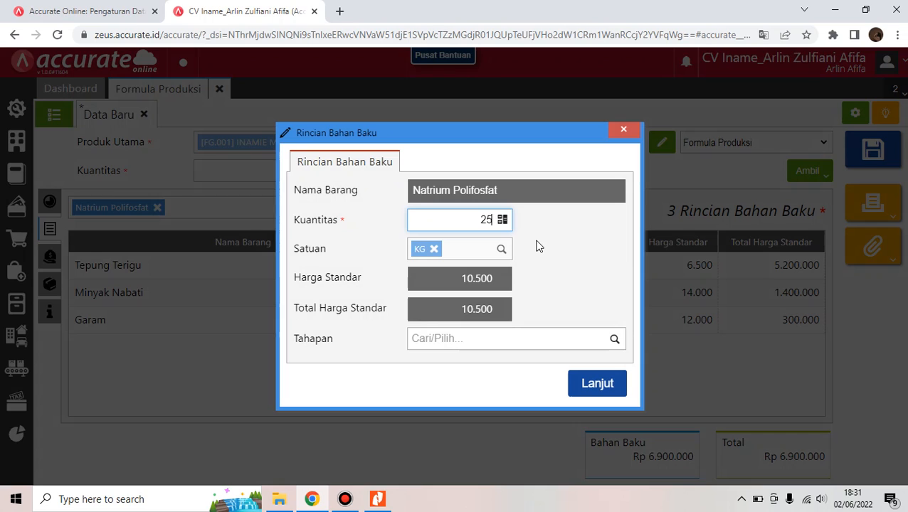
click(466, 313)
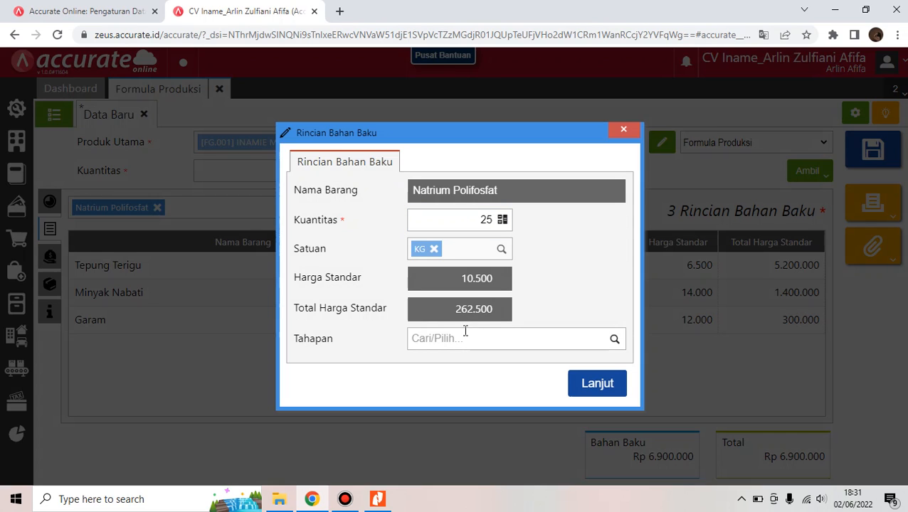
click(465, 331)
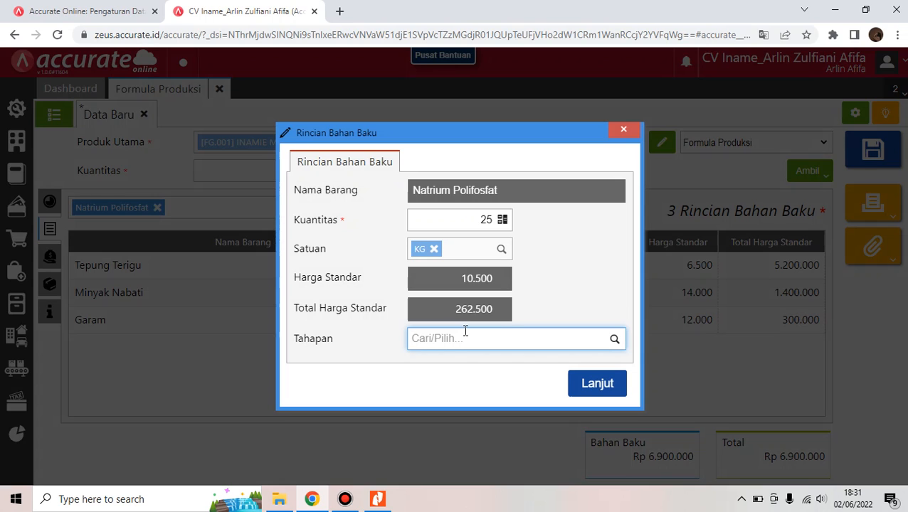
click(614, 340)
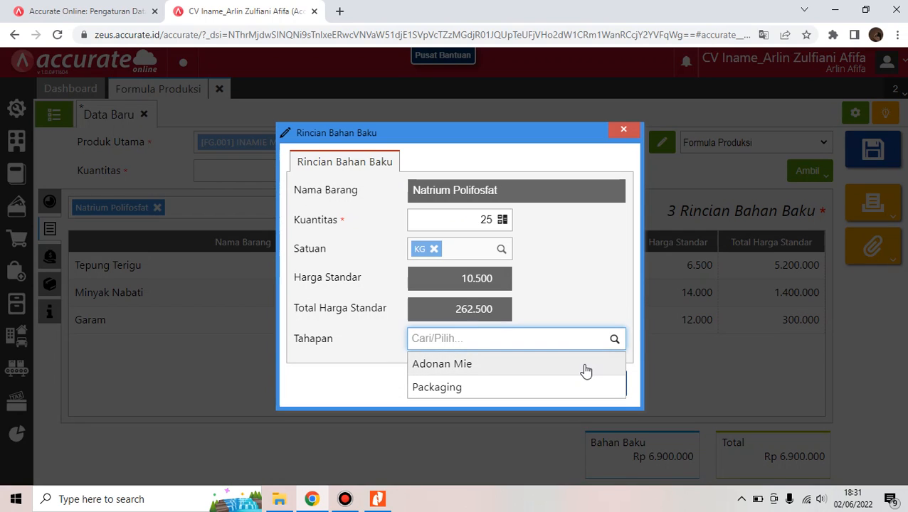
click(585, 364)
click(616, 386)
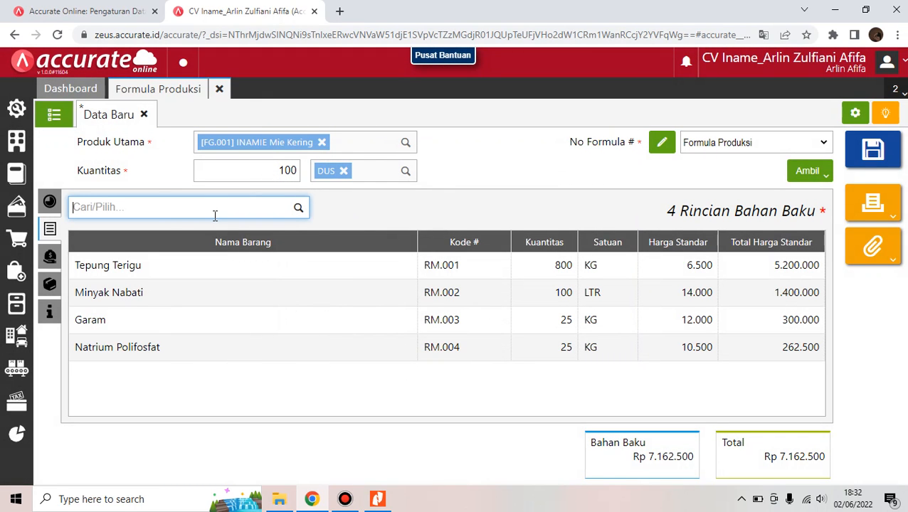
Add Pewarna Makanan with quantity 15 in the Adonan Mie stage
text(pewarna makan)
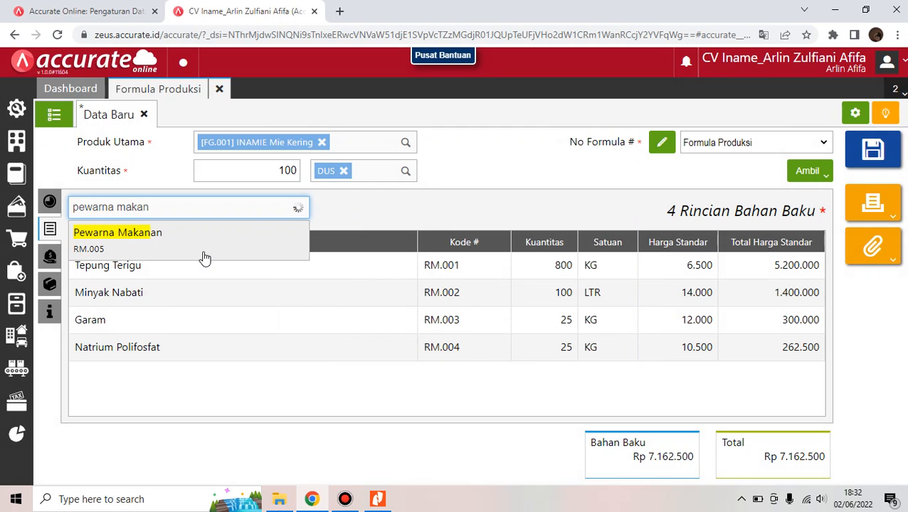
click(203, 253)
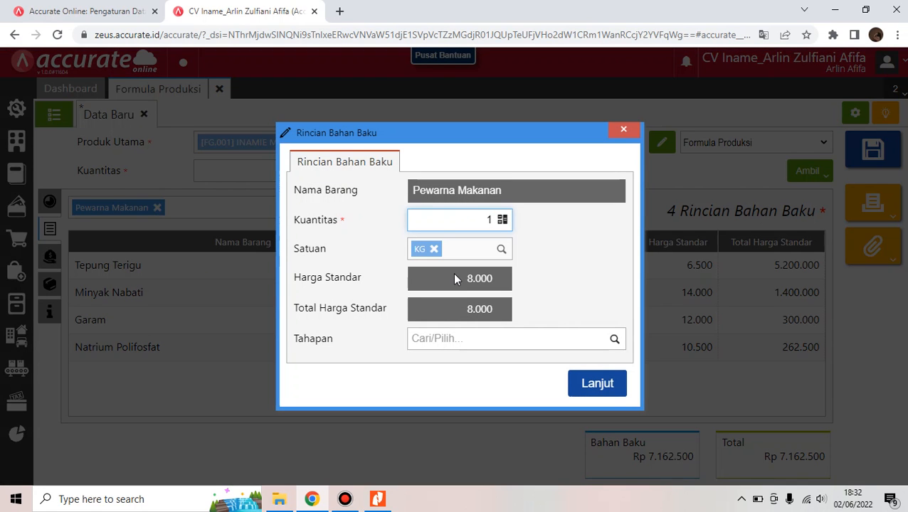
key(BackSpace)
text(15)
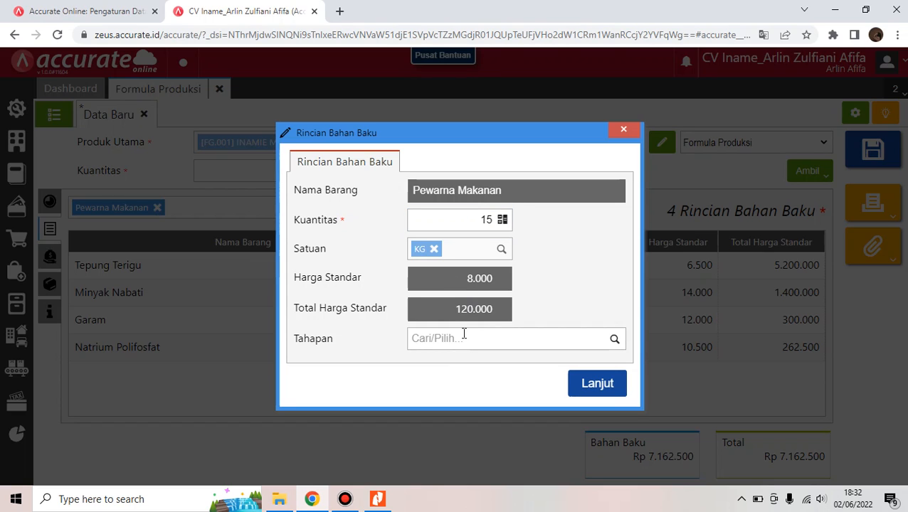
click(613, 340)
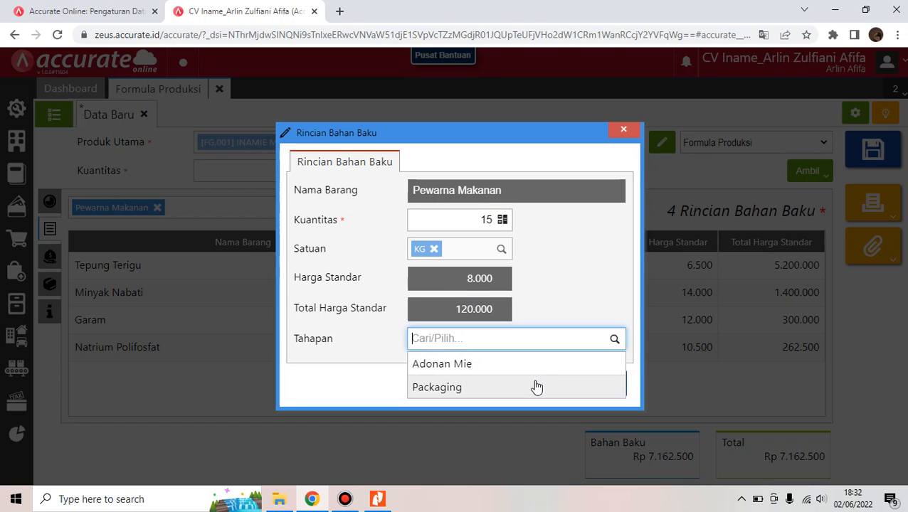
click(531, 366)
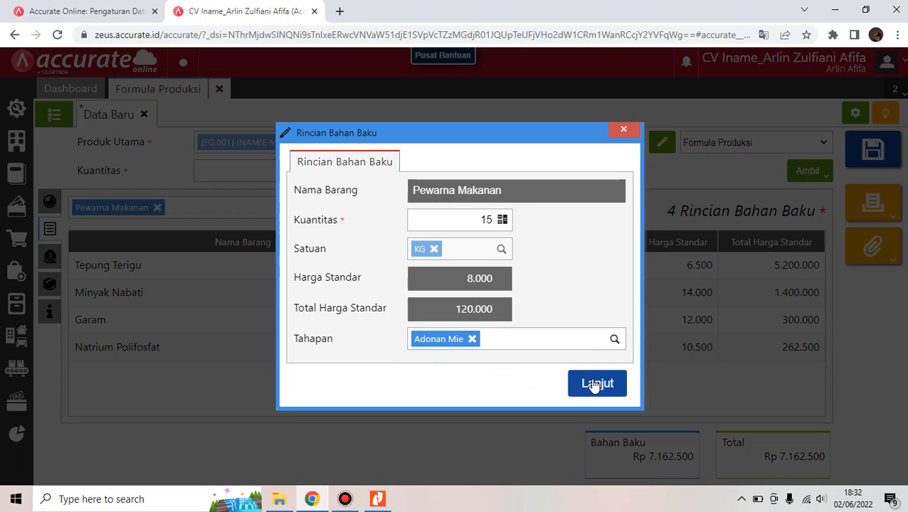
click(594, 384)
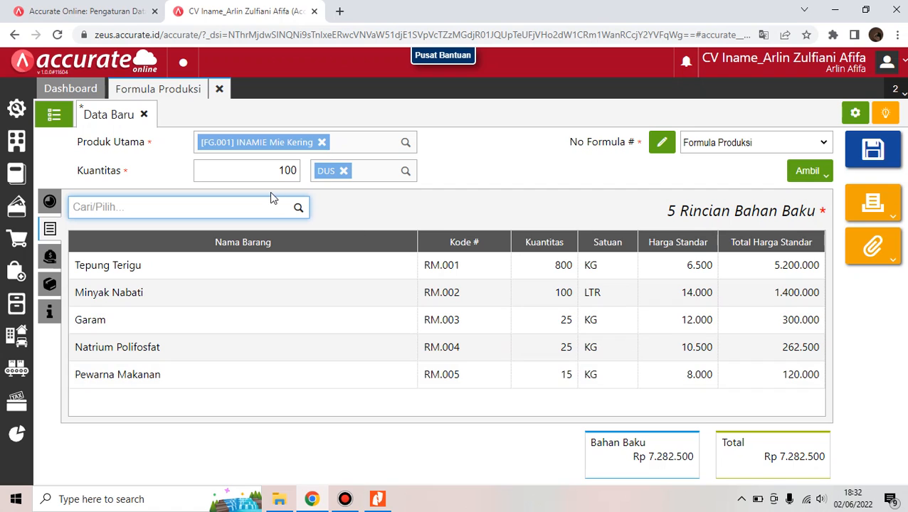
Add Kemasan Mie Kering with quantity 2.400 in the Packaging stage
text(kemasa)
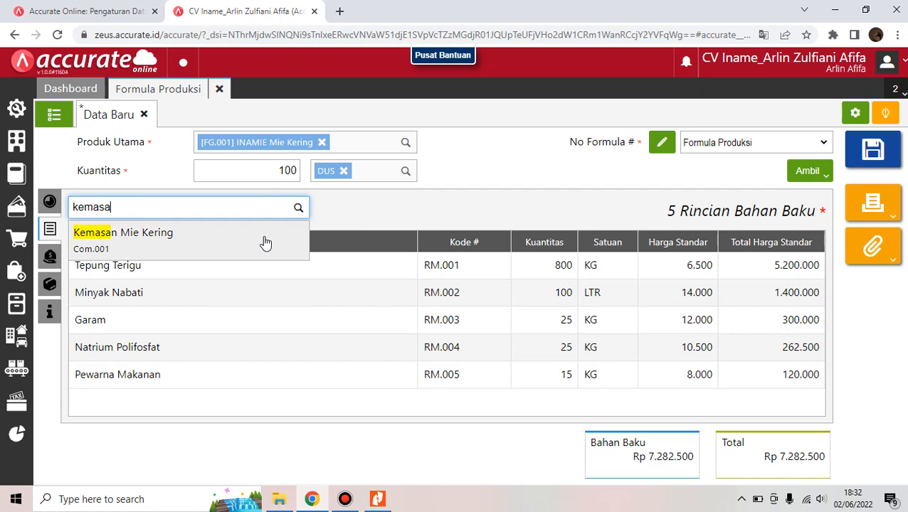
click(264, 238)
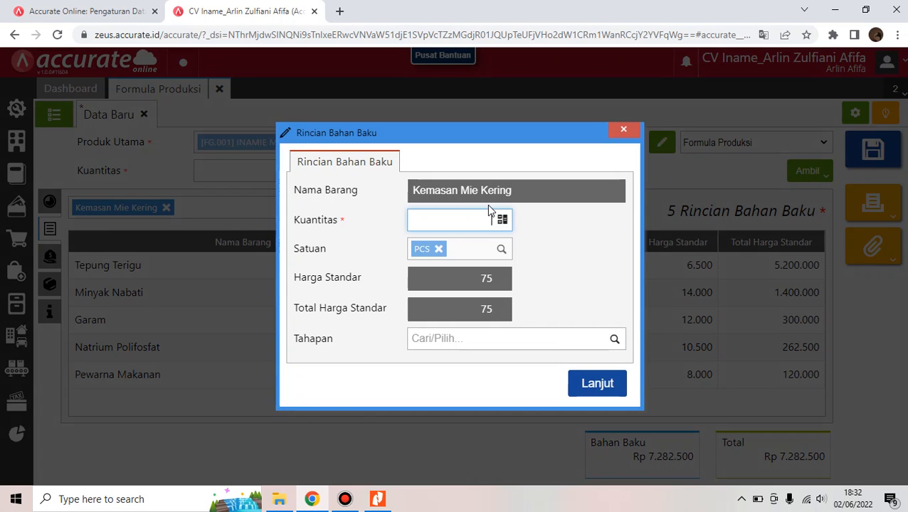
text(24.000)
key(BackSpace)
click(481, 310)
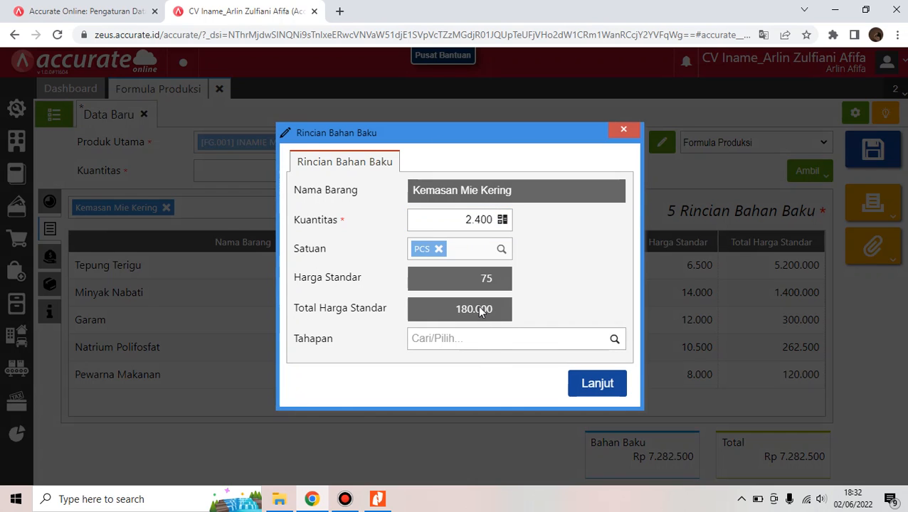
click(614, 340)
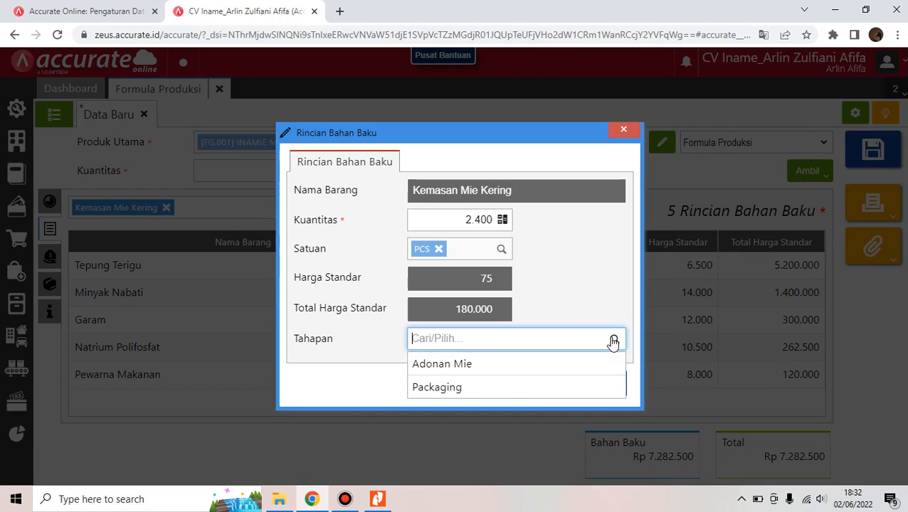
click(538, 396)
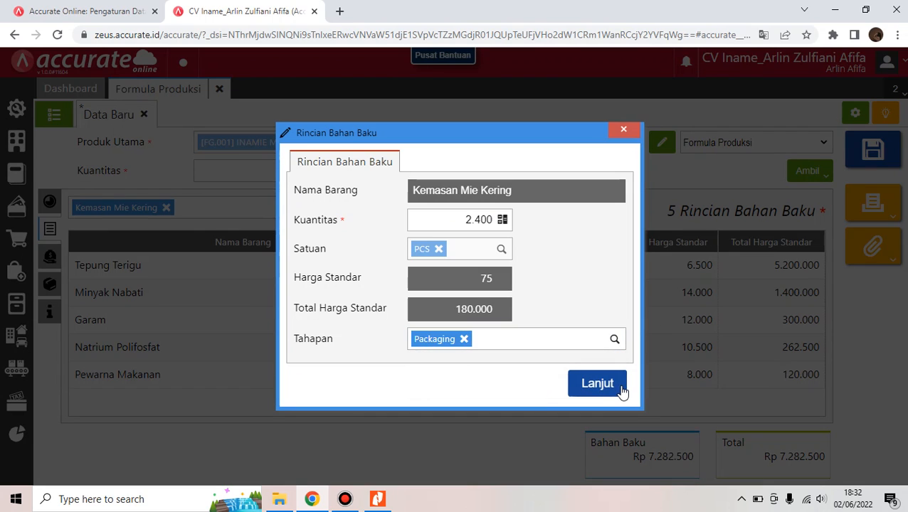
click(597, 384)
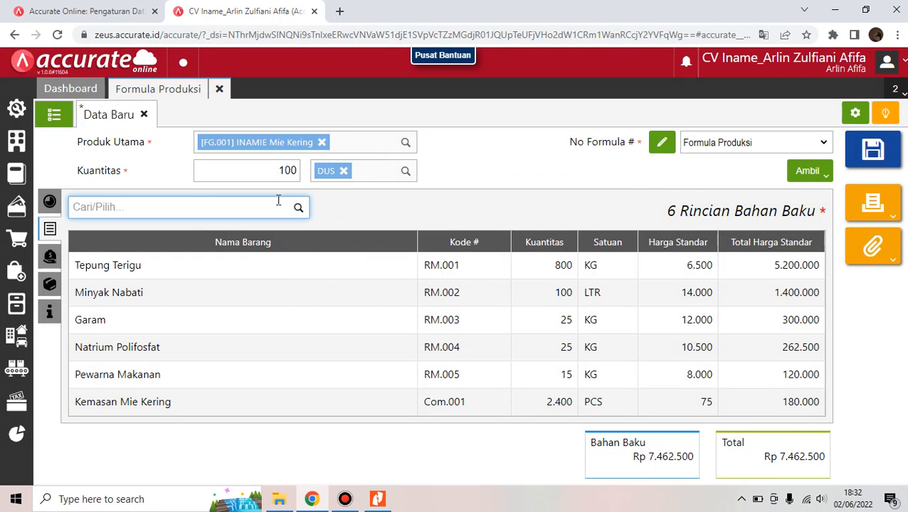
Add Kardus Mie Kering with quantity 100 in the Packaging stage
text(kardus)
click(252, 240)
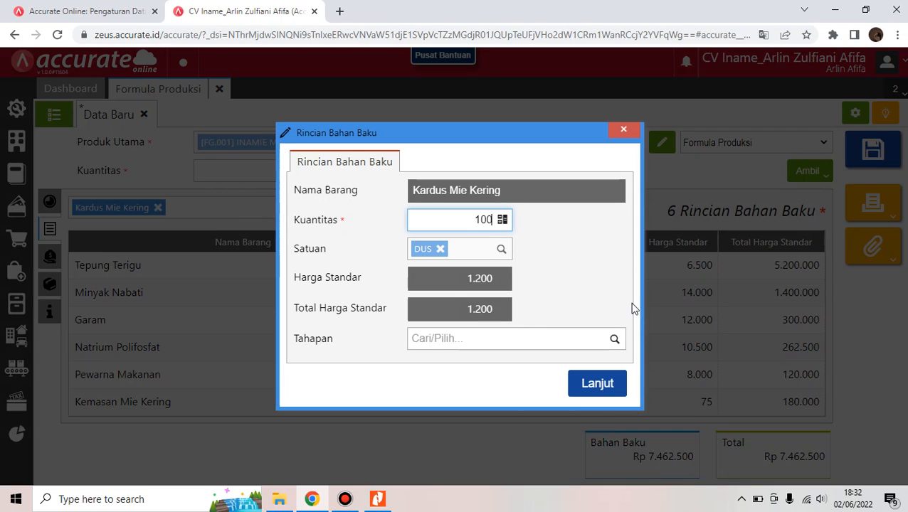
click(495, 316)
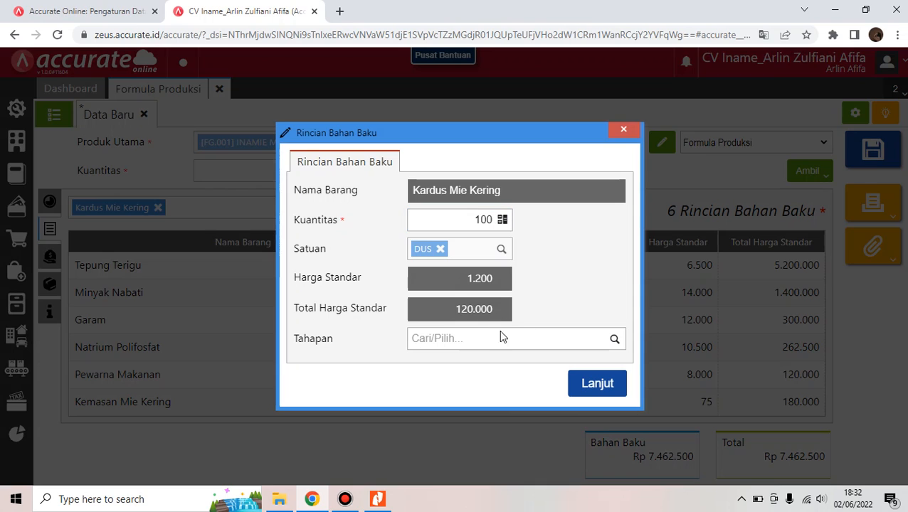
click(614, 342)
click(577, 388)
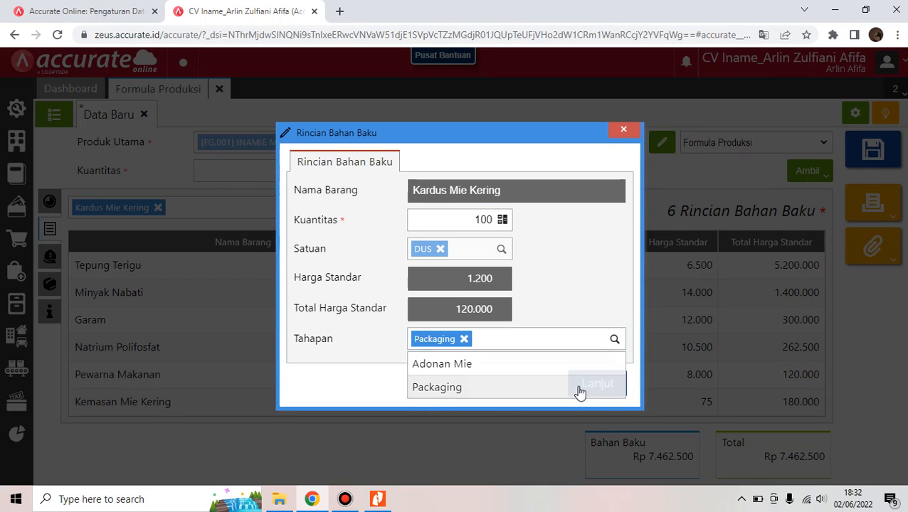
click(589, 384)
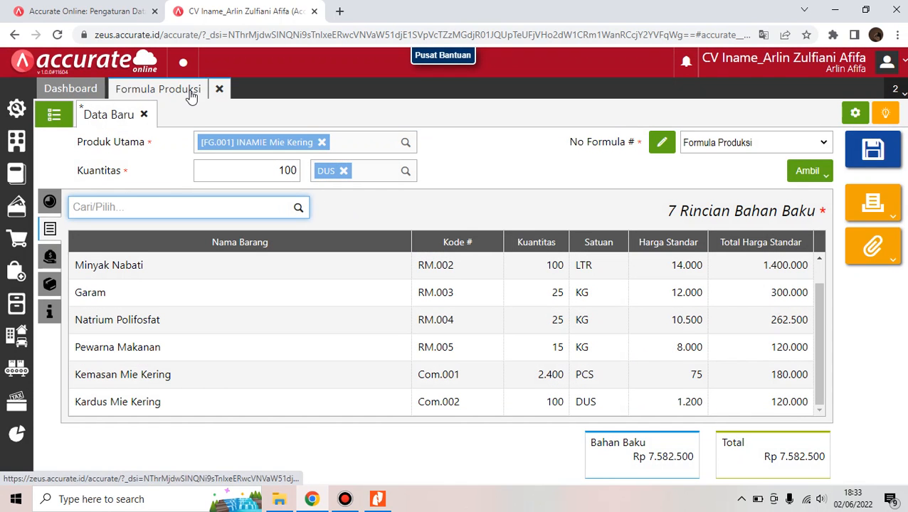
In the Biaya details, add Upah Tenaga Kerja at 800.000 and Overhead Pabrik at 200.000
click(50, 257)
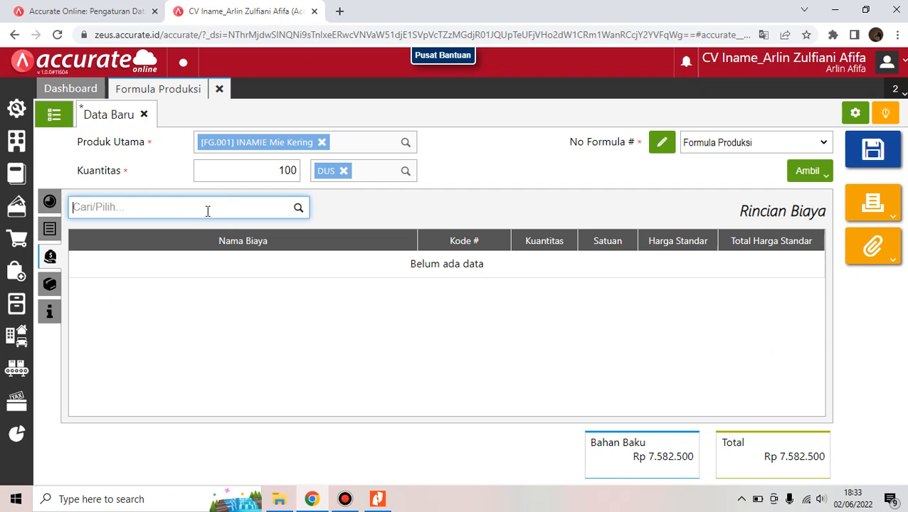
text(upah)
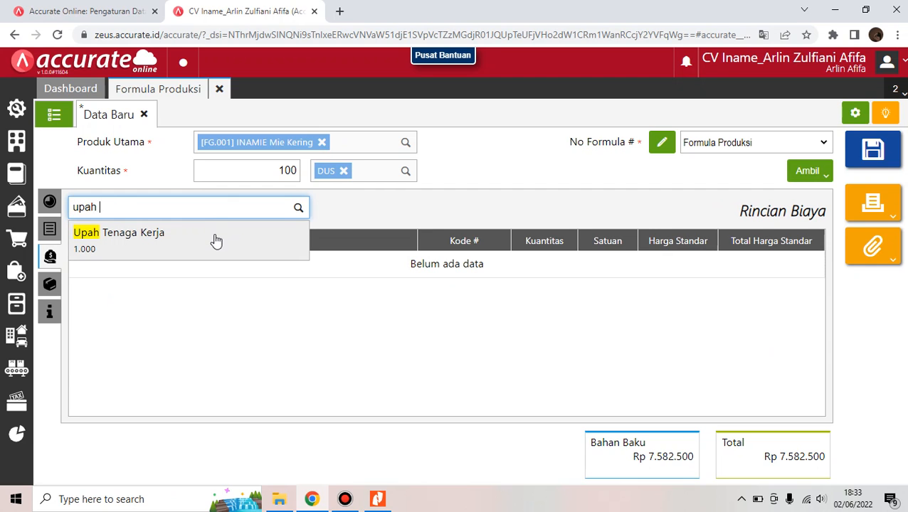
click(214, 239)
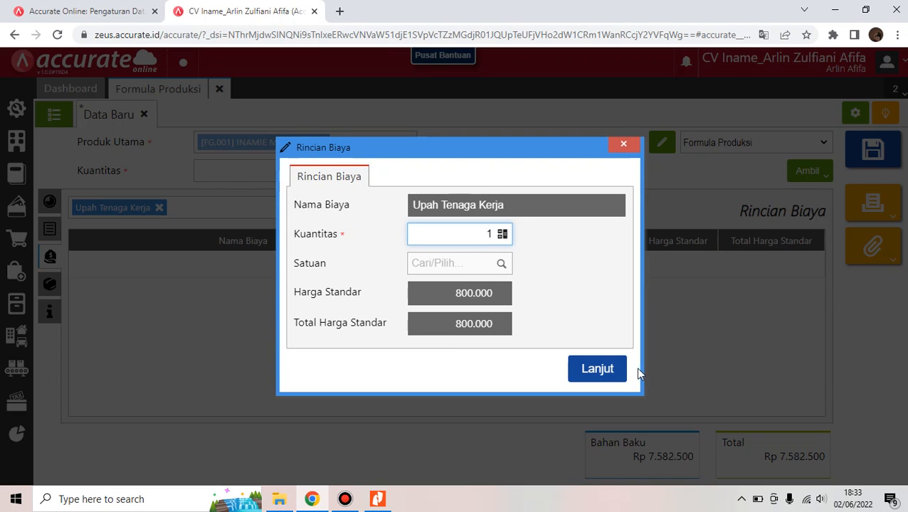
click(596, 370)
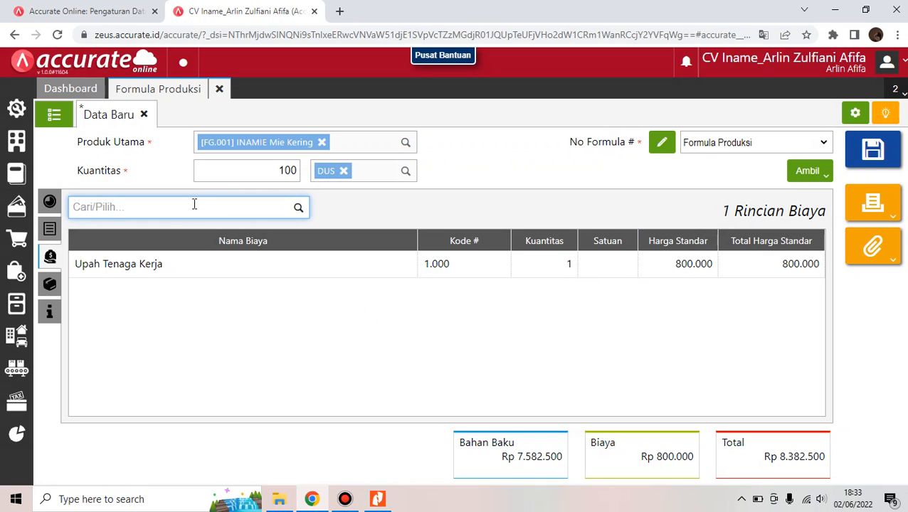
text(over)
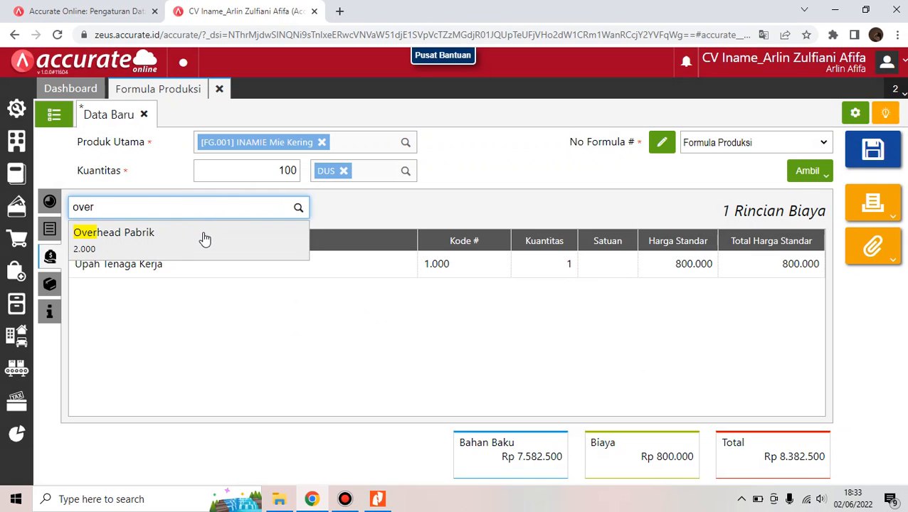
click(202, 235)
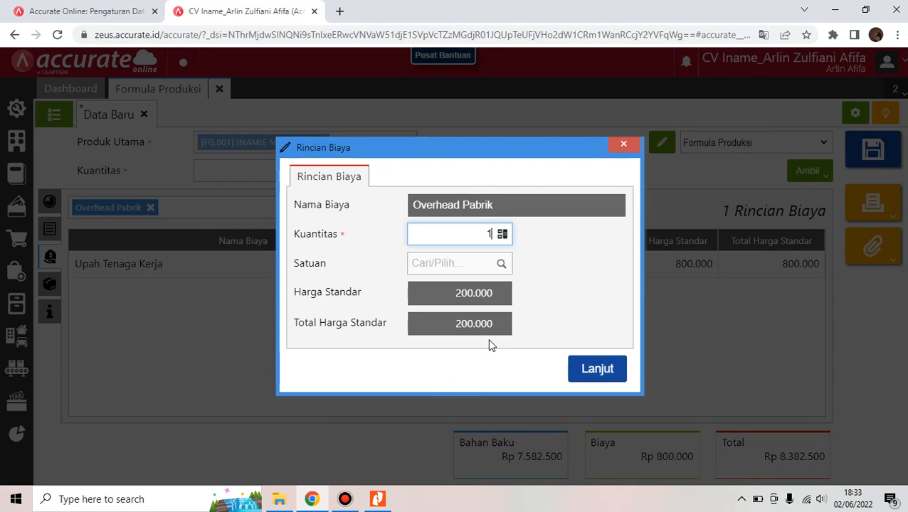
click(610, 370)
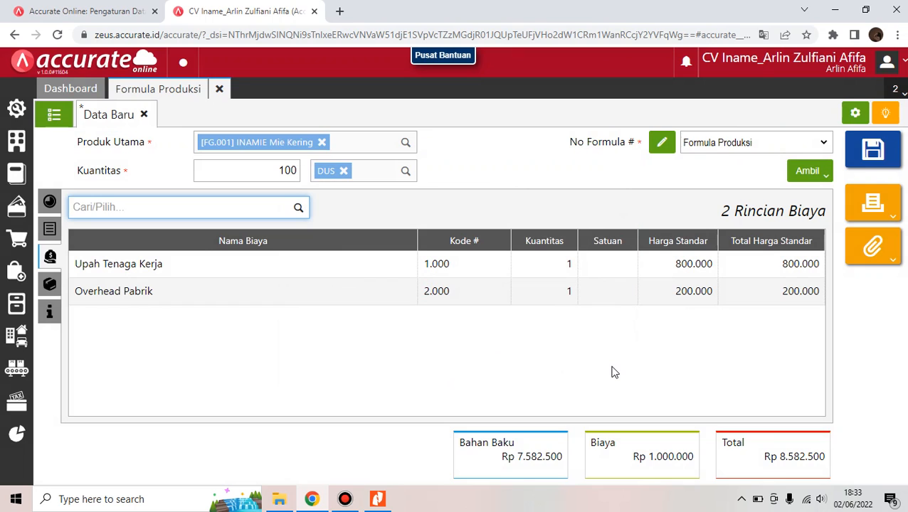
Review the formula's stages, raw materials and costs, save it, and open the formula list
click(49, 205)
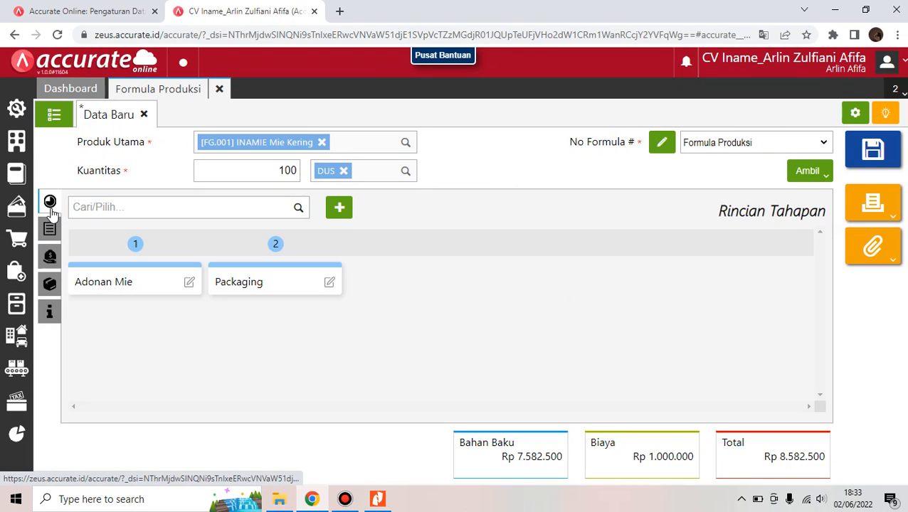
click(50, 229)
click(50, 257)
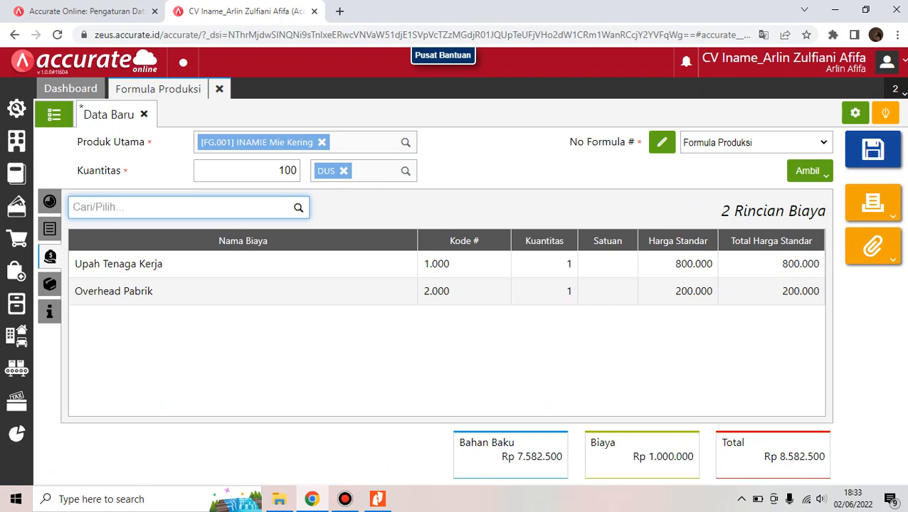
click(895, 155)
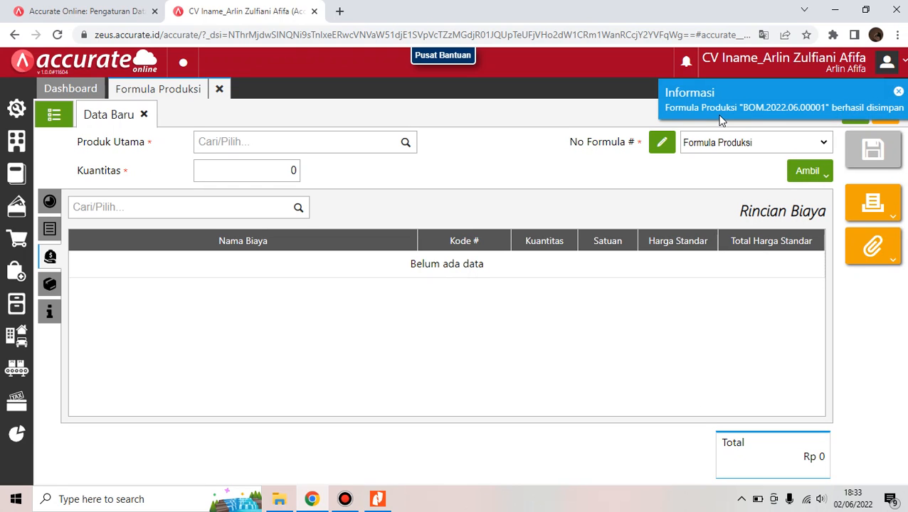
click(55, 117)
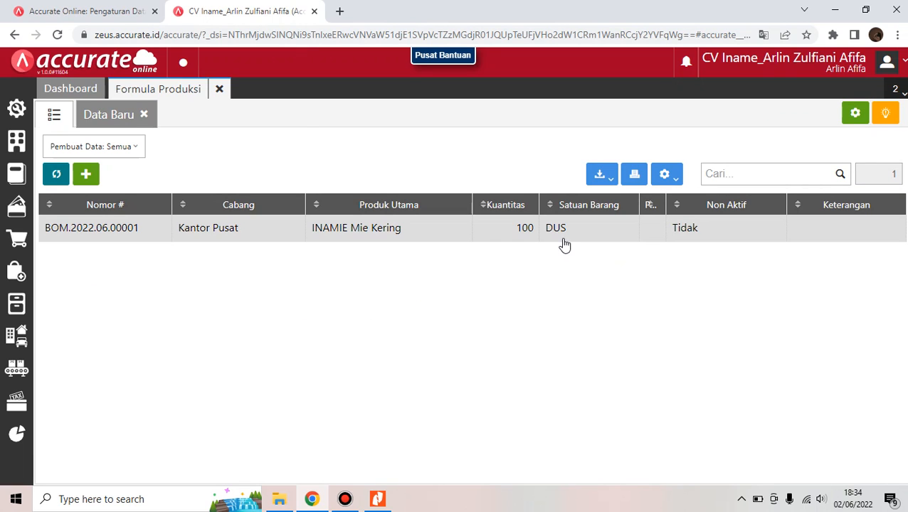
Close the production formula page and bring up the Materi 3. Langkah Manufaktur PDF
click(221, 91)
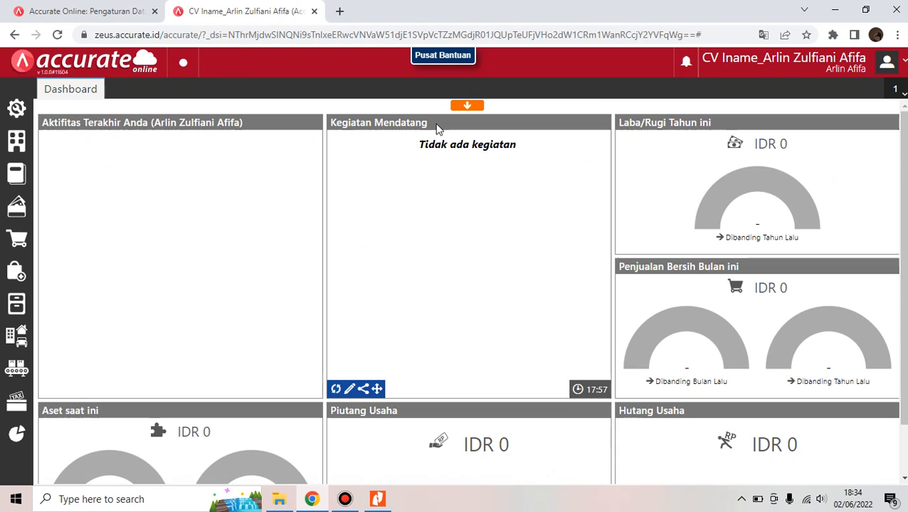
key(XF86RFKill)
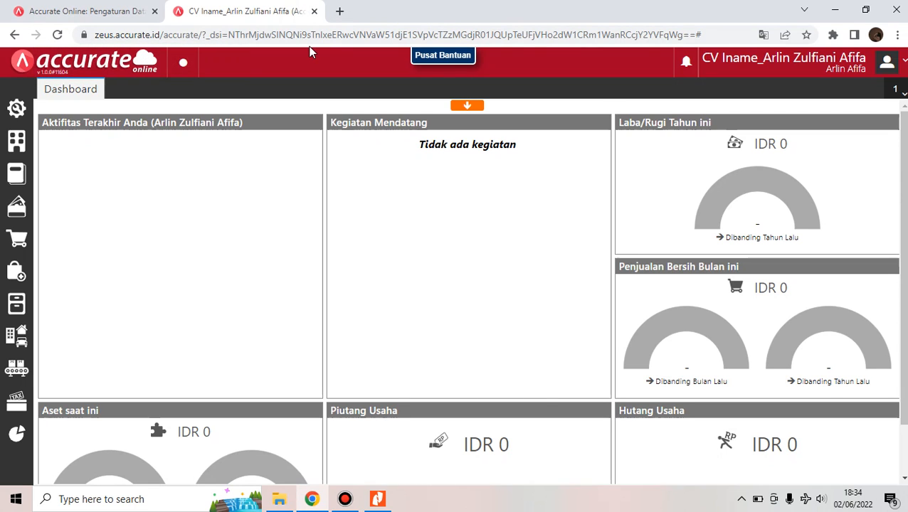
key(XF86RFKill)
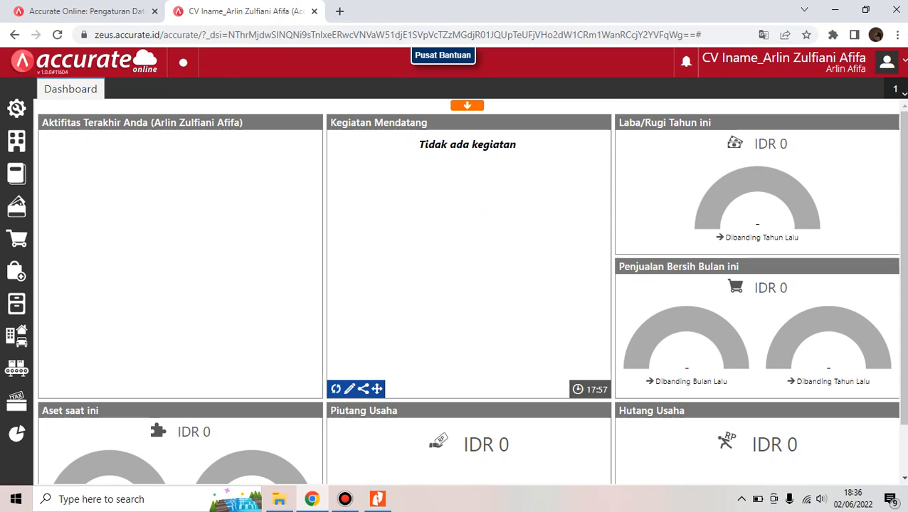
click(374, 501)
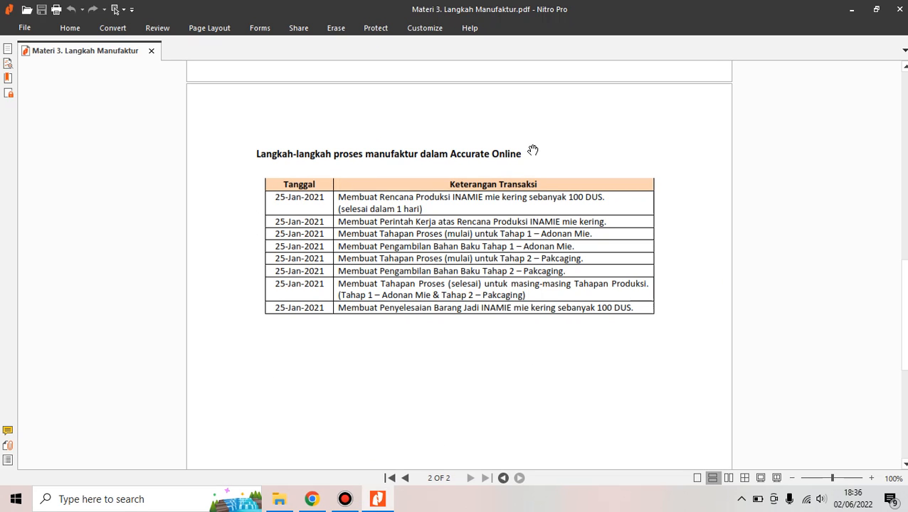
Switch from Nitro Pro back to the Accurate Online dashboard in Chrome
mouse_move(313, 502)
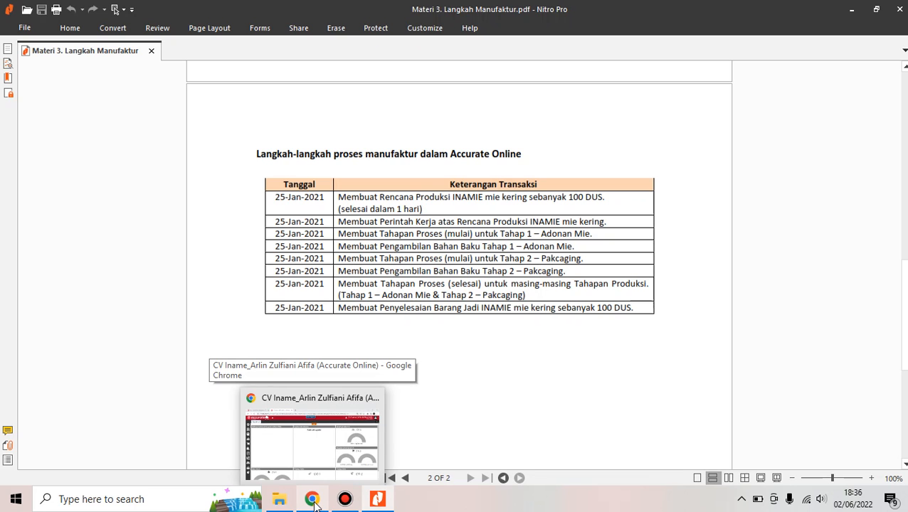
click(313, 500)
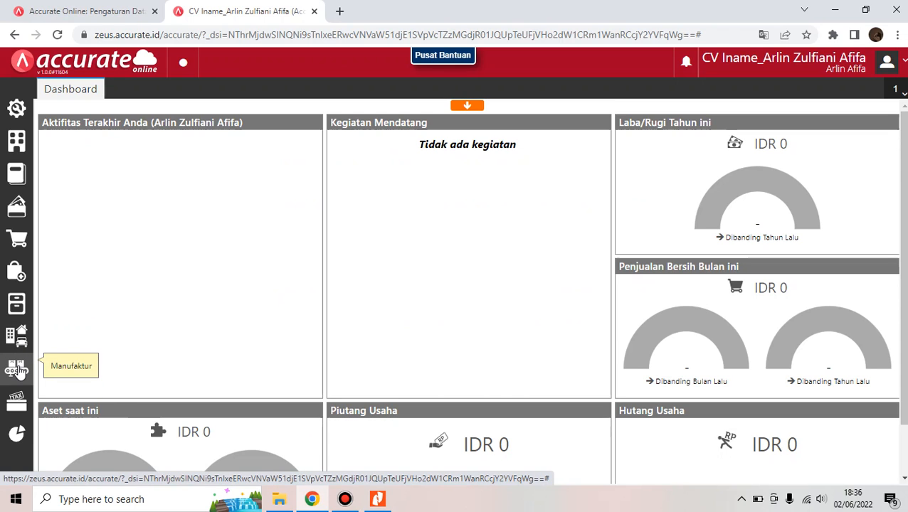
Create a new Rencana Produksi named 'Inamie' and list the available production formulas
click(17, 369)
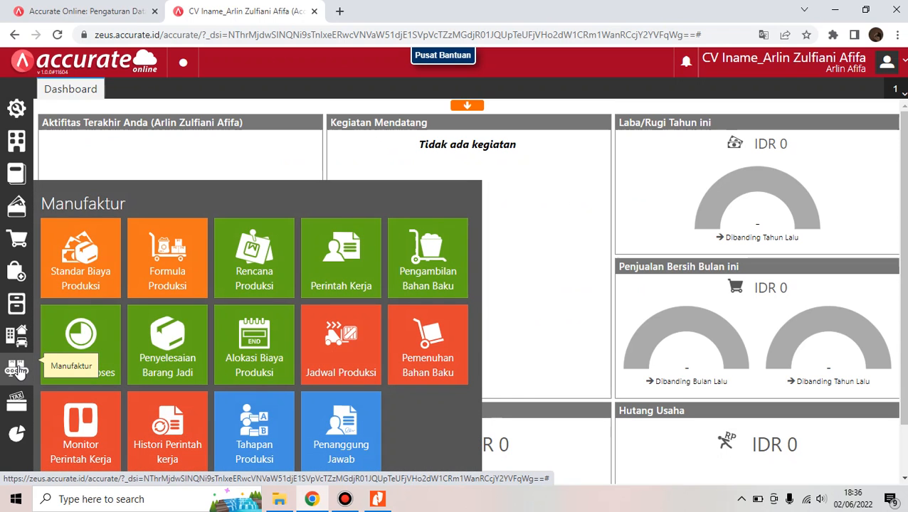
click(256, 272)
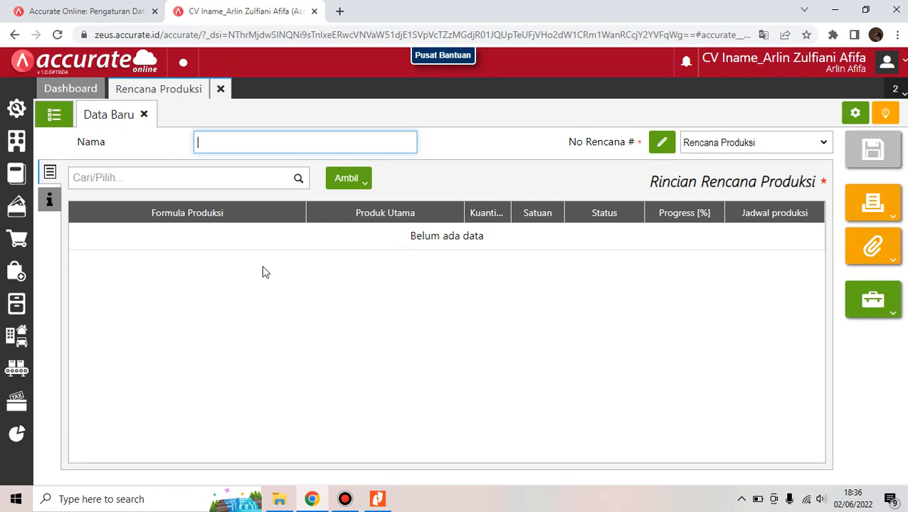
text(inamie)
click(406, 145)
text(Inamie)
click(297, 180)
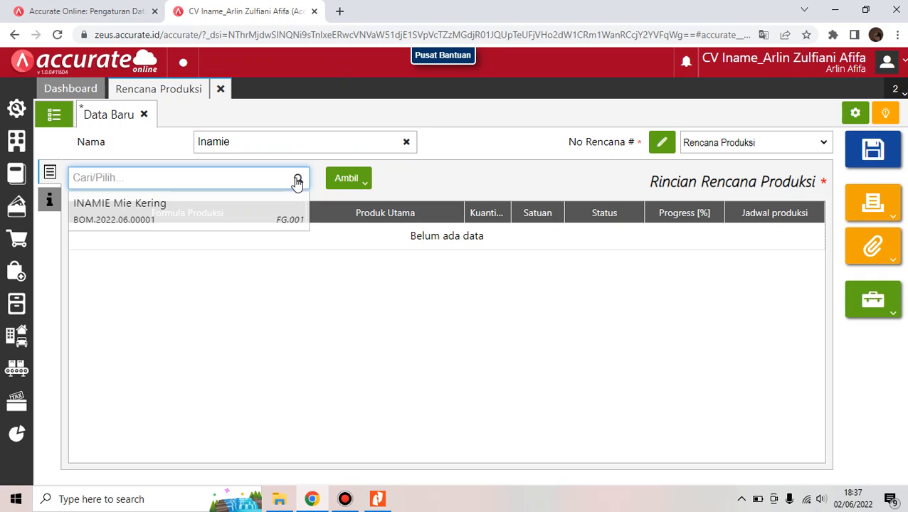
Add the INAMIE Mie Kering formula to the plan with start and end dates 25/01/2021
click(266, 206)
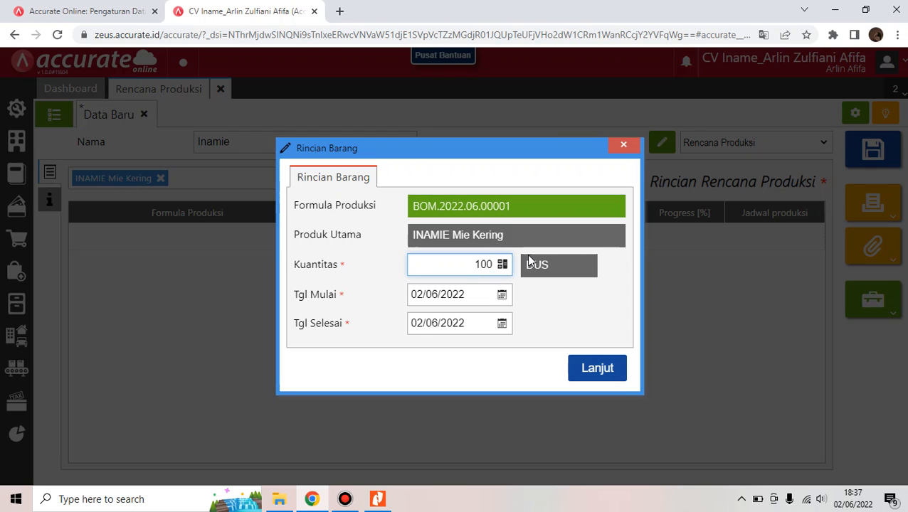
click(464, 302)
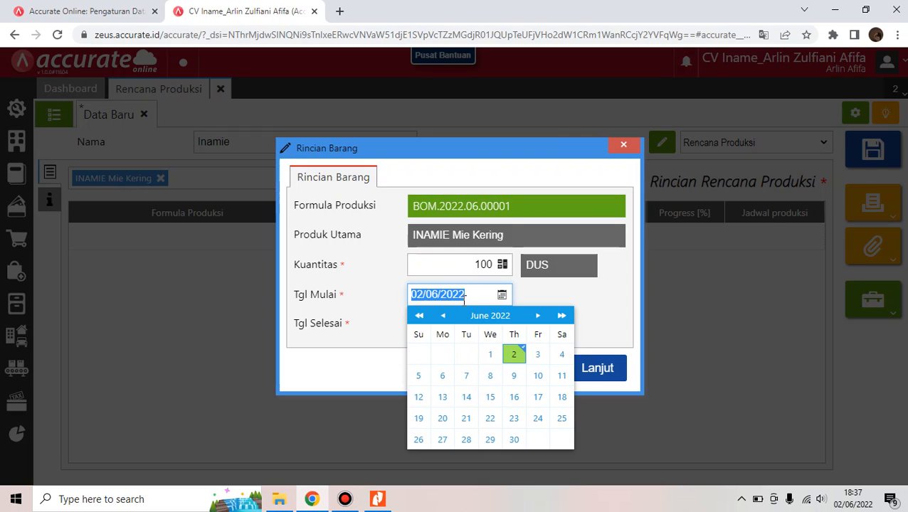
key(BackSpace)
text(25/0)
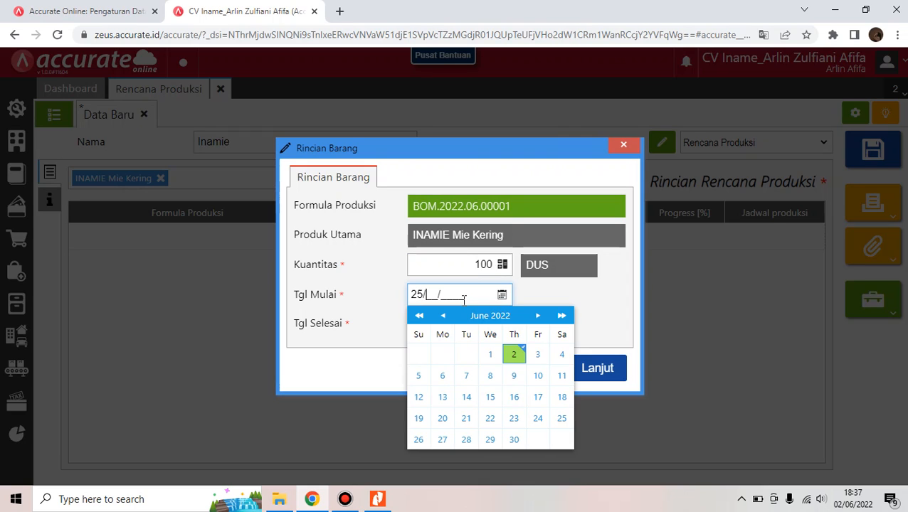
text(1/2021)
click(545, 295)
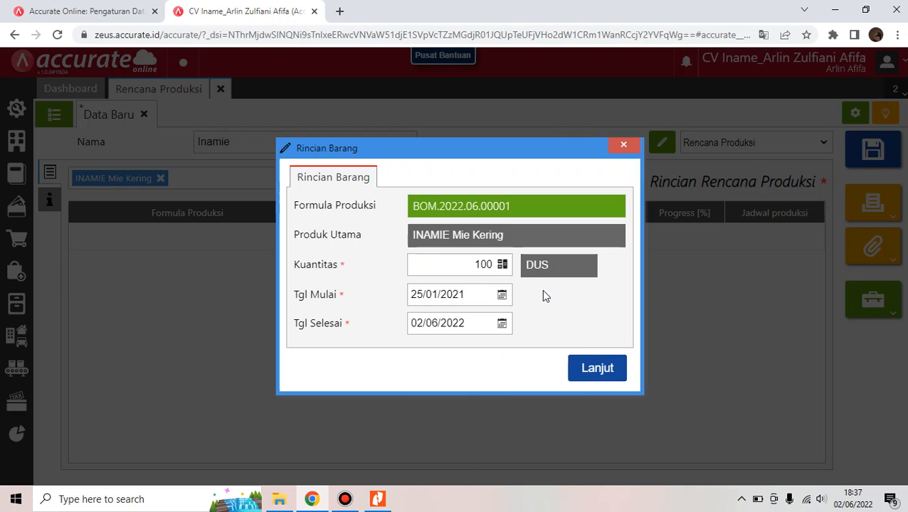
click(479, 326)
key(BackSpace)
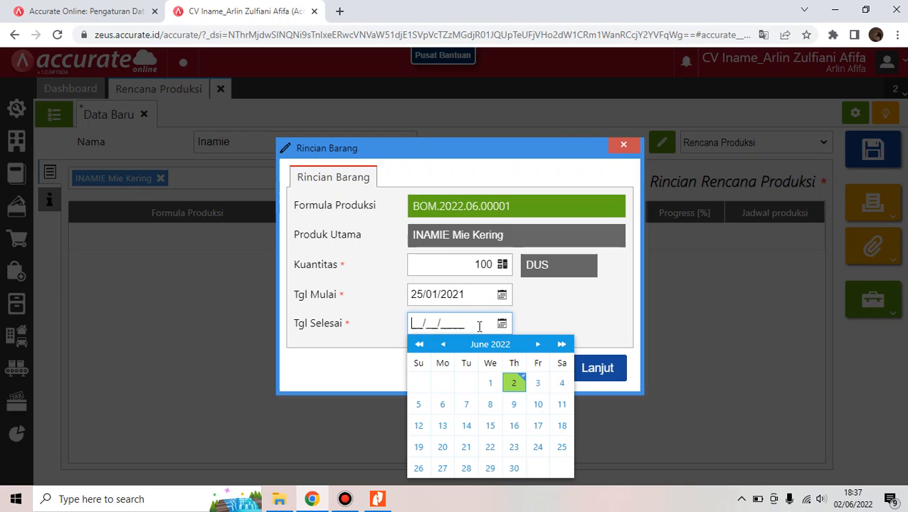
text(25/01/2021)
click(581, 316)
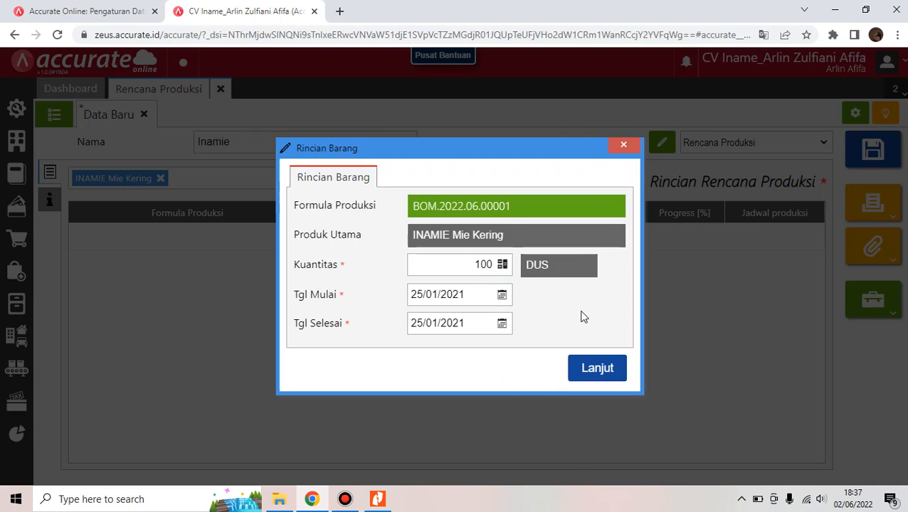
click(598, 368)
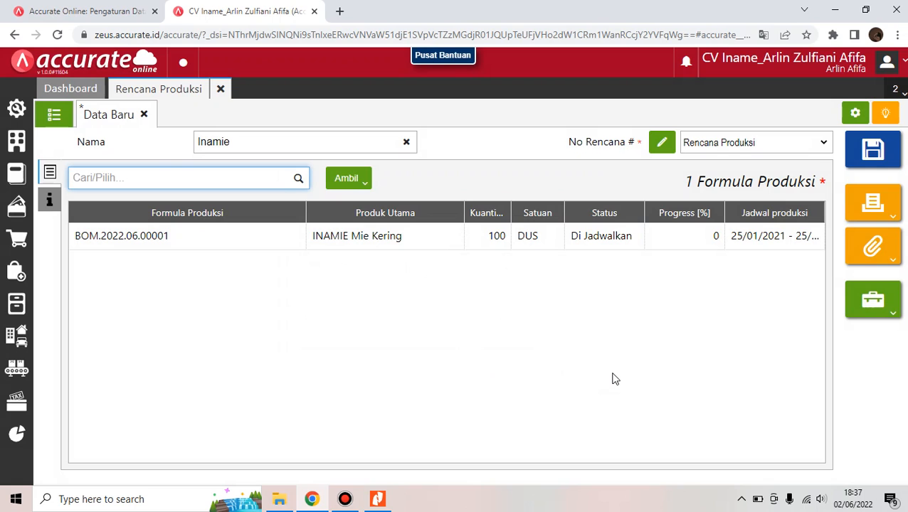
Save the Inamie production plan and view the saved plans list
click(874, 148)
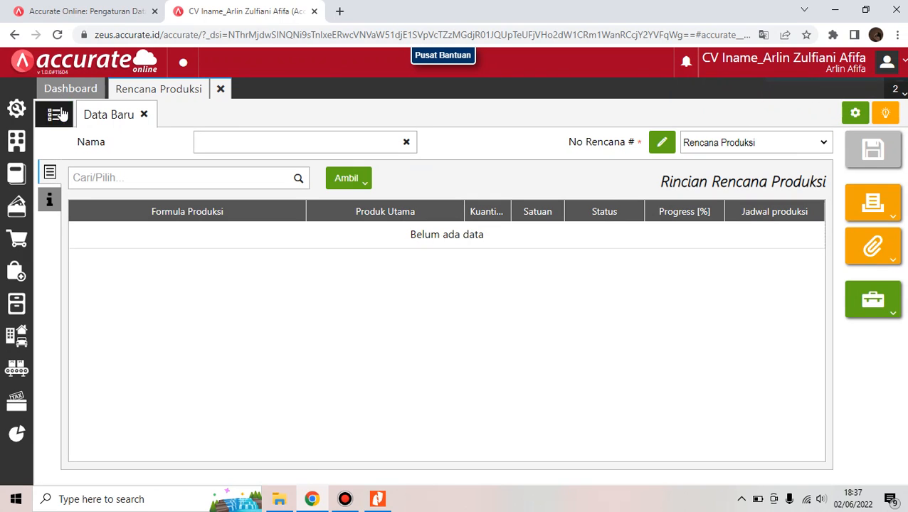
click(60, 114)
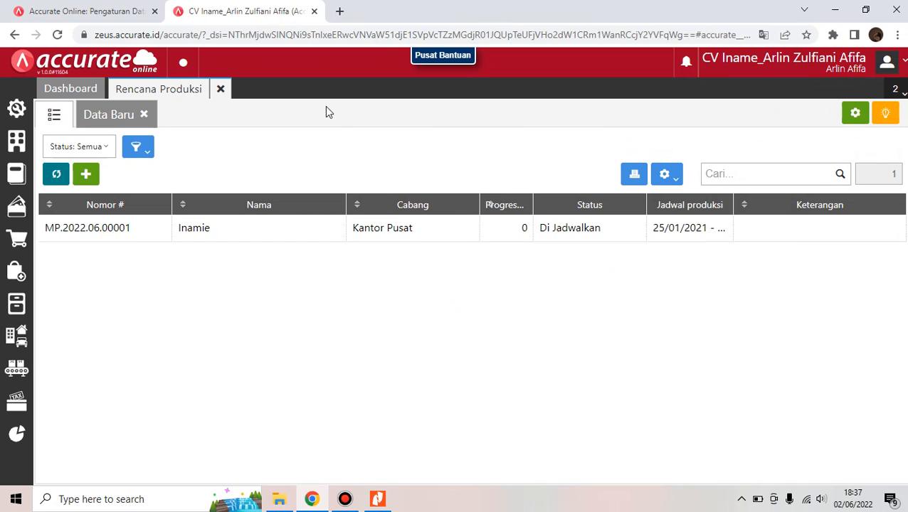
click(519, 8)
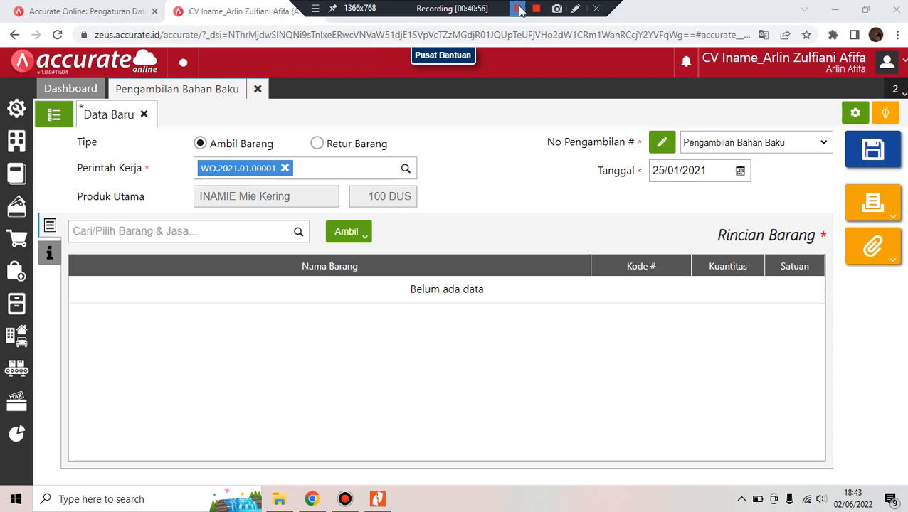
Fetch the Adonan Mie stage materials for WO.2021.01.00001 into the withdrawal and save it
click(234, 231)
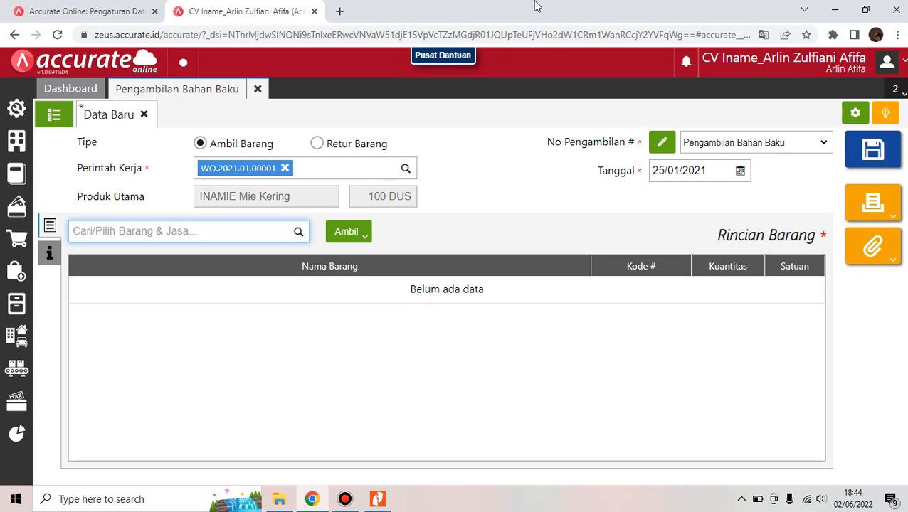
mouse_move(511, 6)
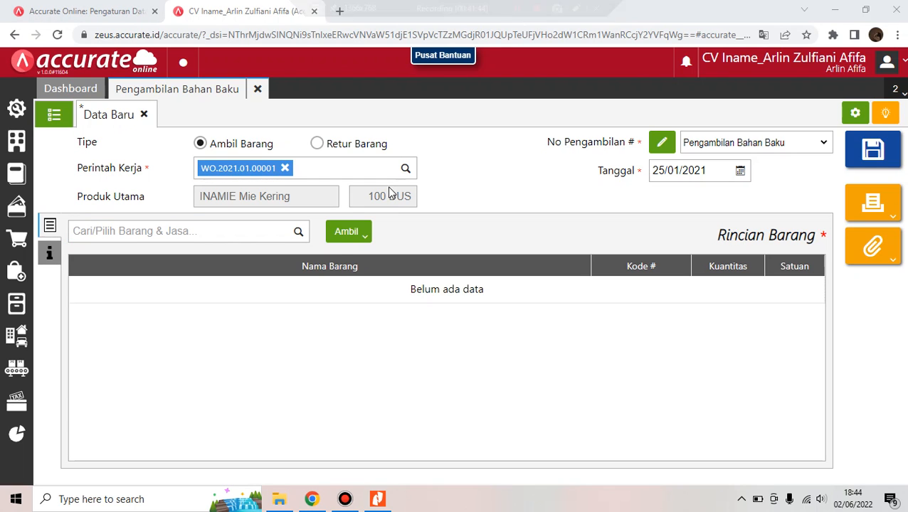
click(343, 241)
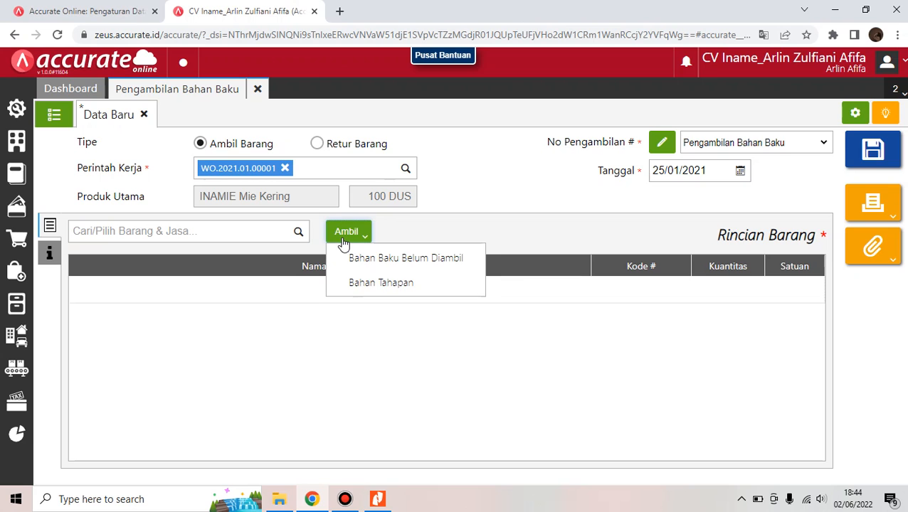
click(353, 281)
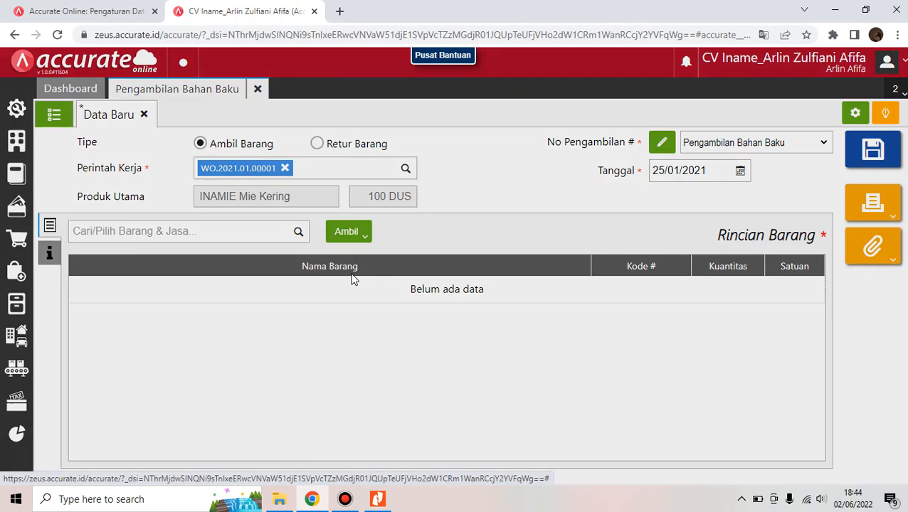
click(354, 195)
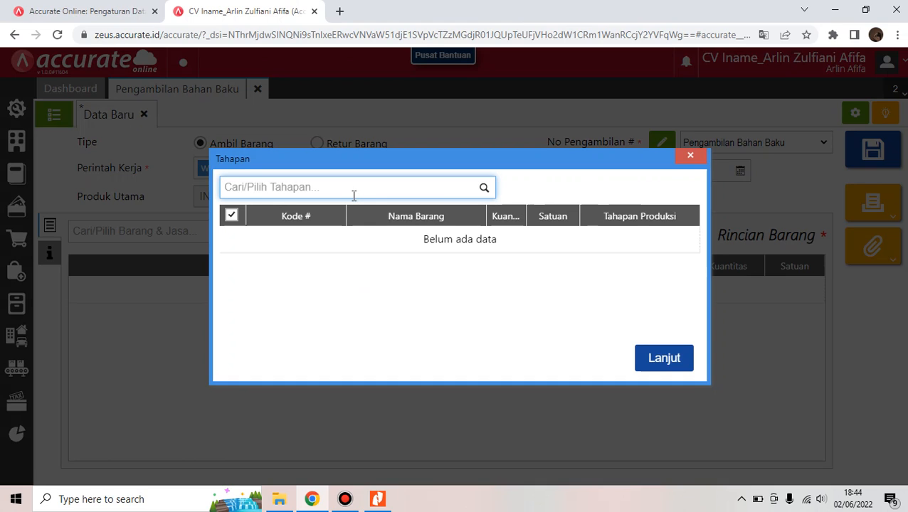
text(adonan)
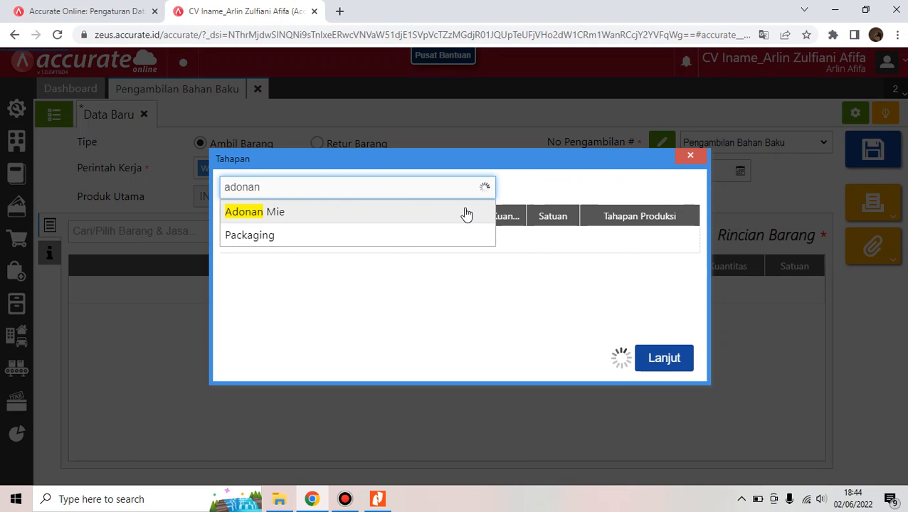
click(466, 214)
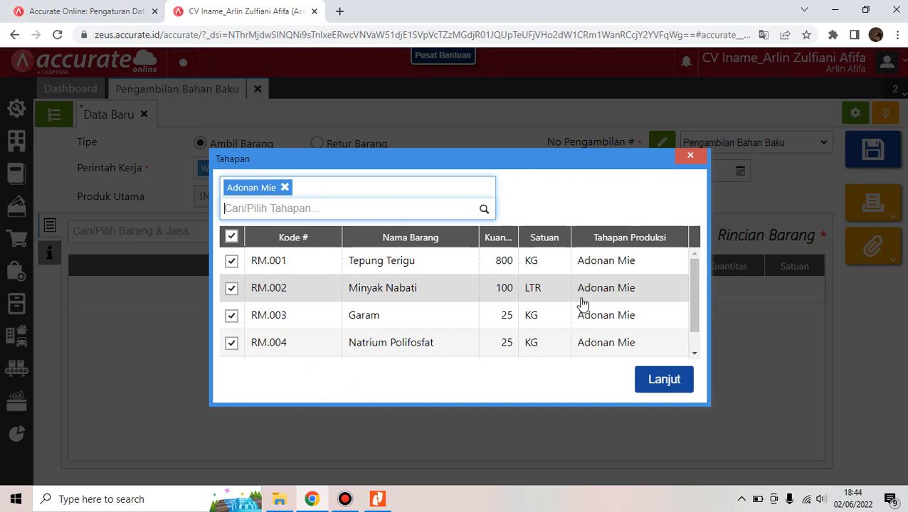
click(661, 389)
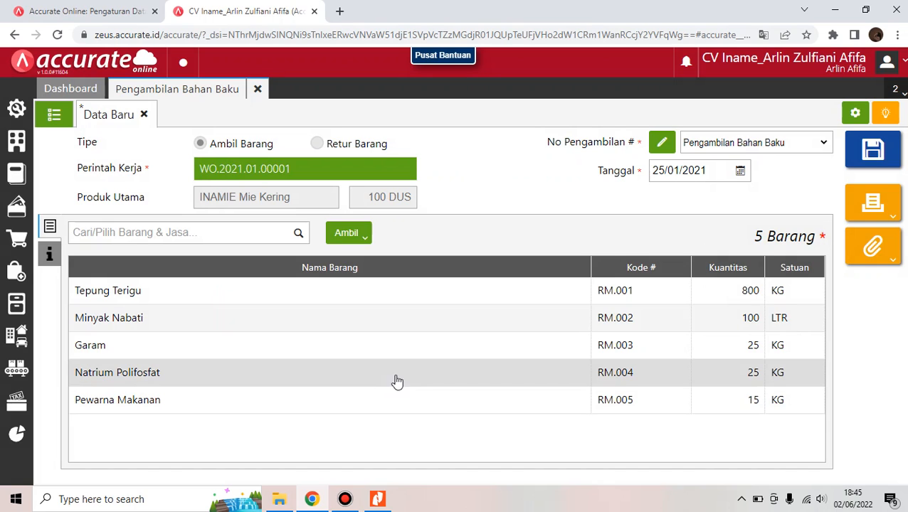
click(858, 160)
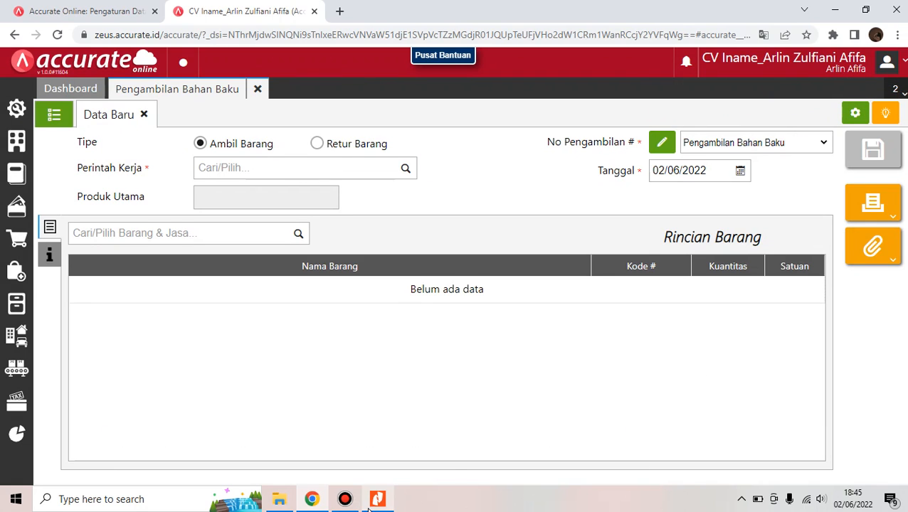
Check the manufacturing steps PDF in Nitro Pro, then return to Accurate Online
mouse_move(375, 502)
click(420, 446)
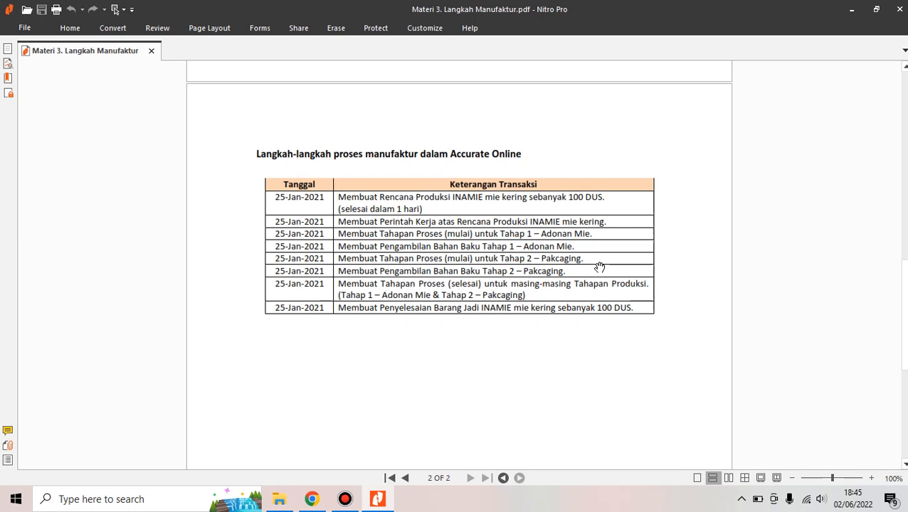
mouse_move(312, 498)
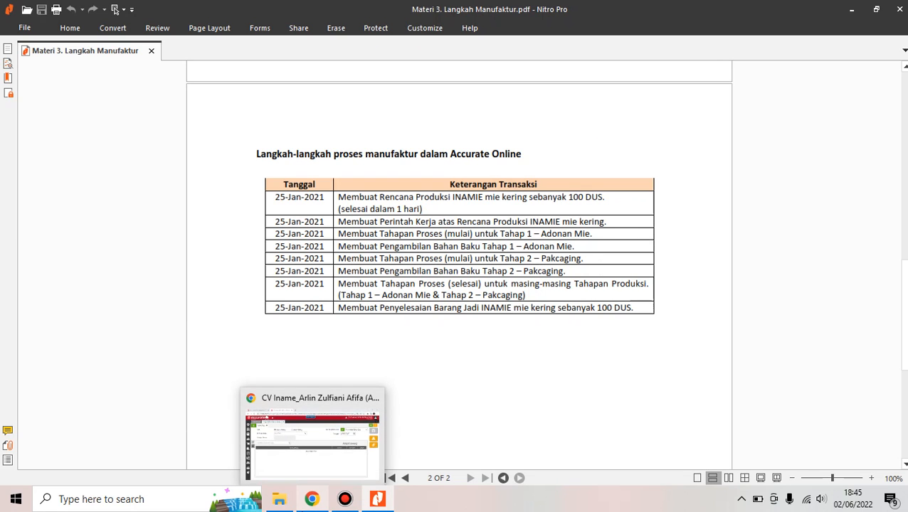
click(338, 411)
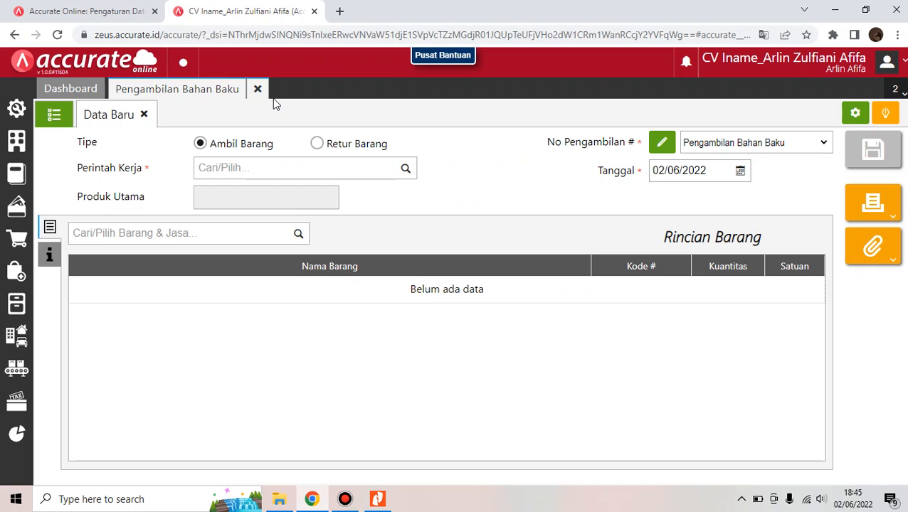
Close the withdrawal and start a Tahapan Proses for WO.2021.01.00001 at the Packaging stage
click(257, 90)
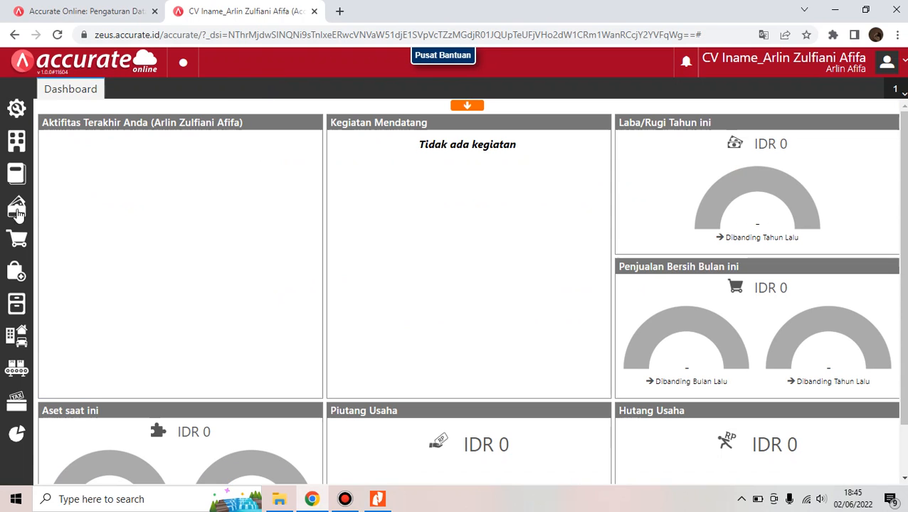
click(19, 372)
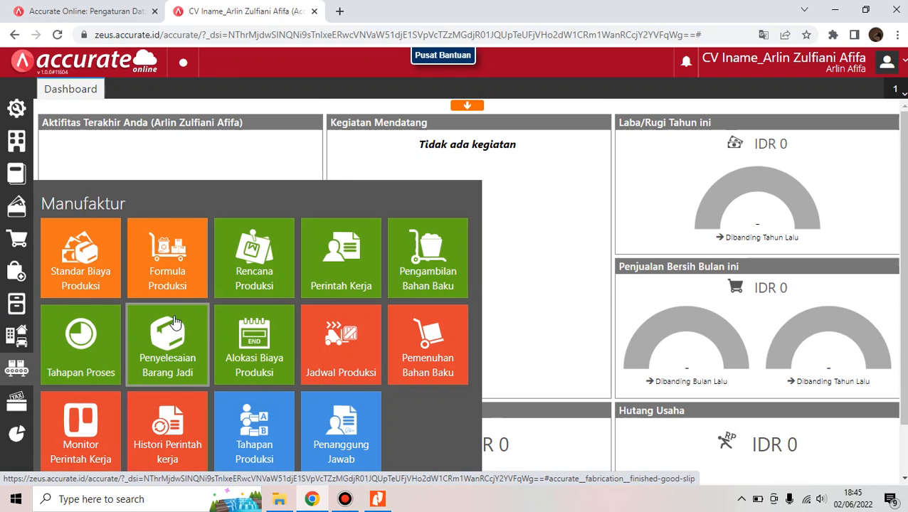
click(57, 368)
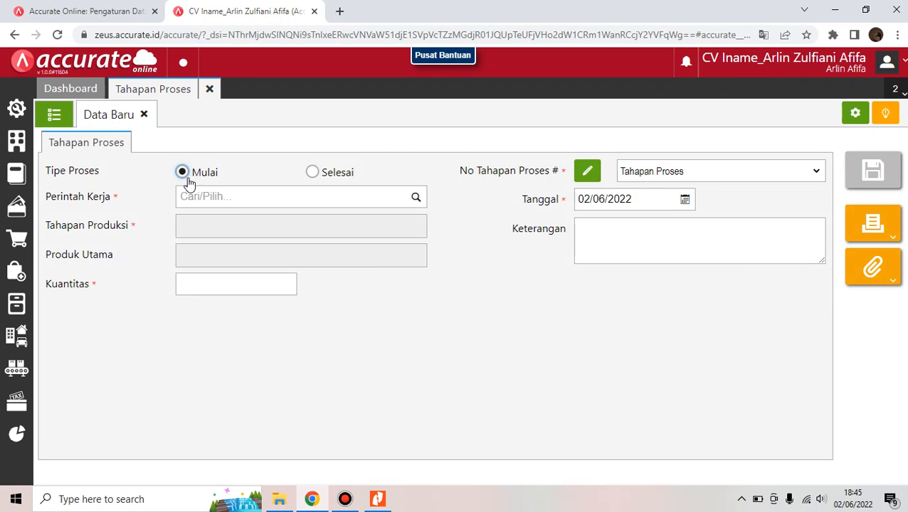
click(416, 199)
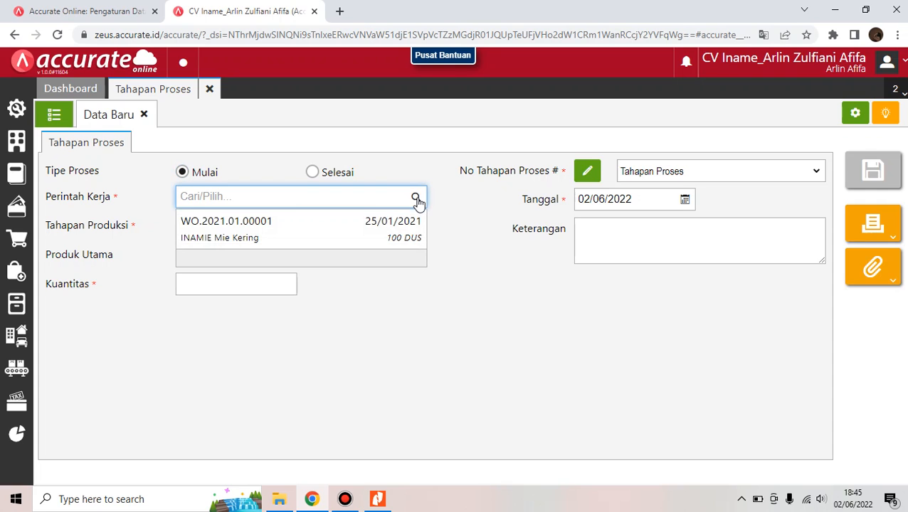
click(401, 226)
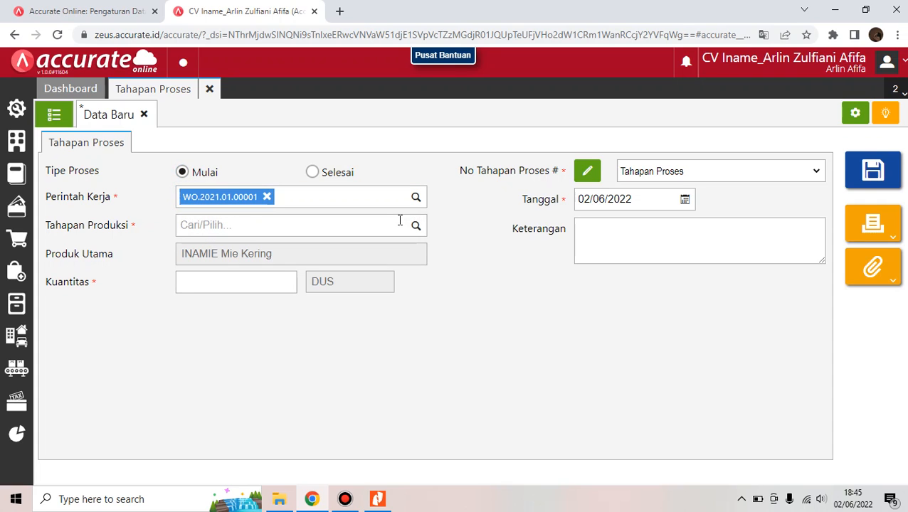
click(417, 227)
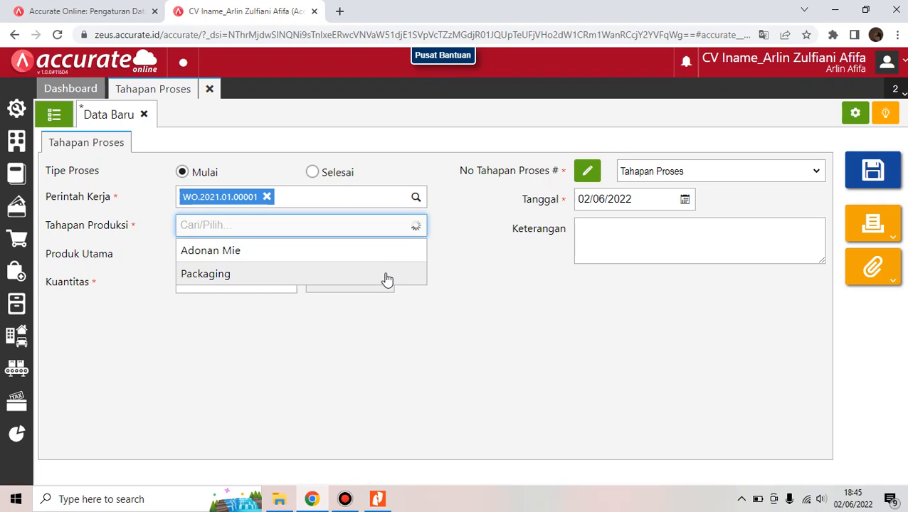
click(386, 276)
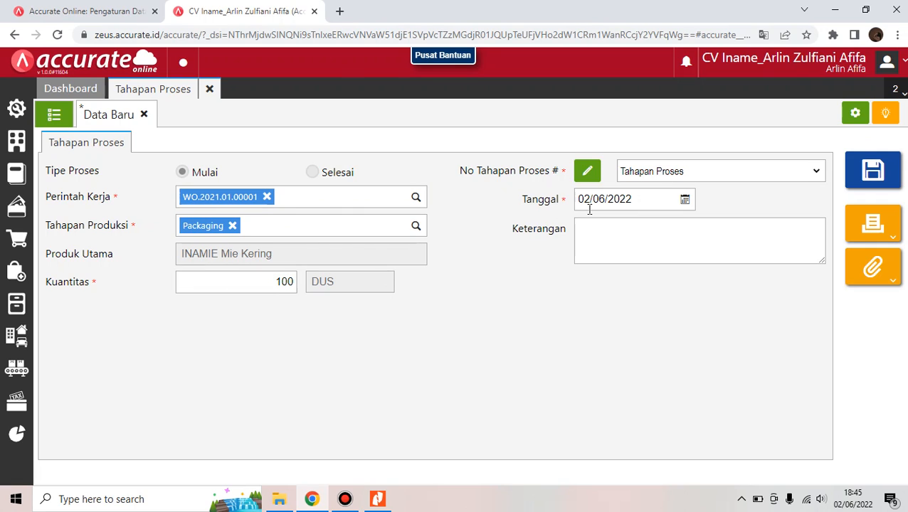
Date the Packaging stage 25/01/2021, save it, check the list, and return to the Dashboard
click(665, 207)
key(BackSpace)
text(25/)
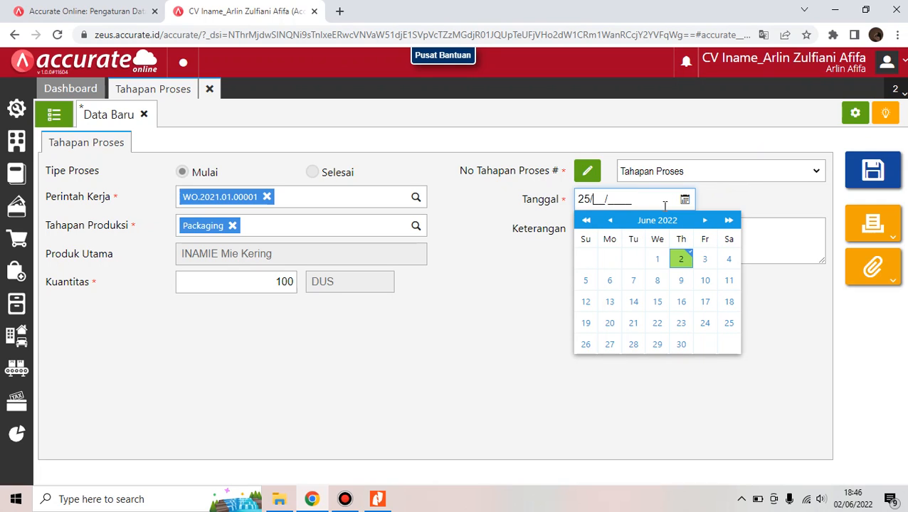
text(01/2021)
click(765, 197)
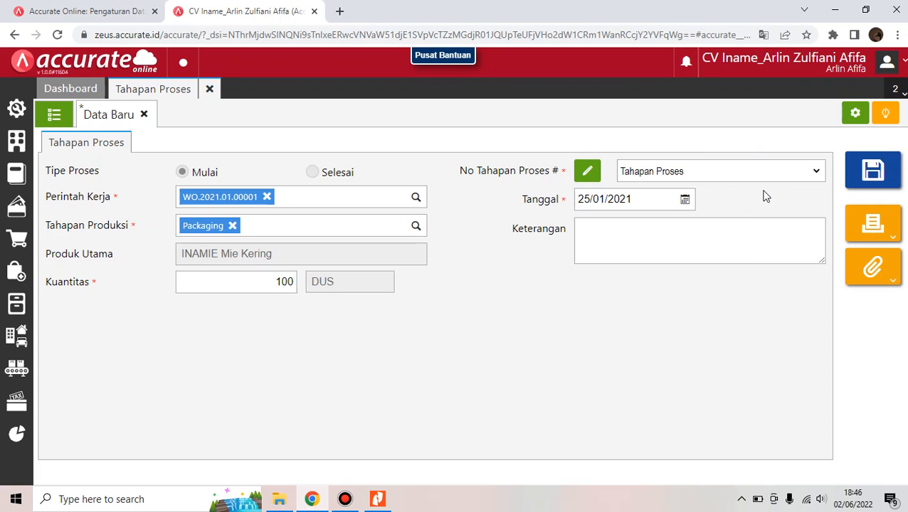
click(881, 186)
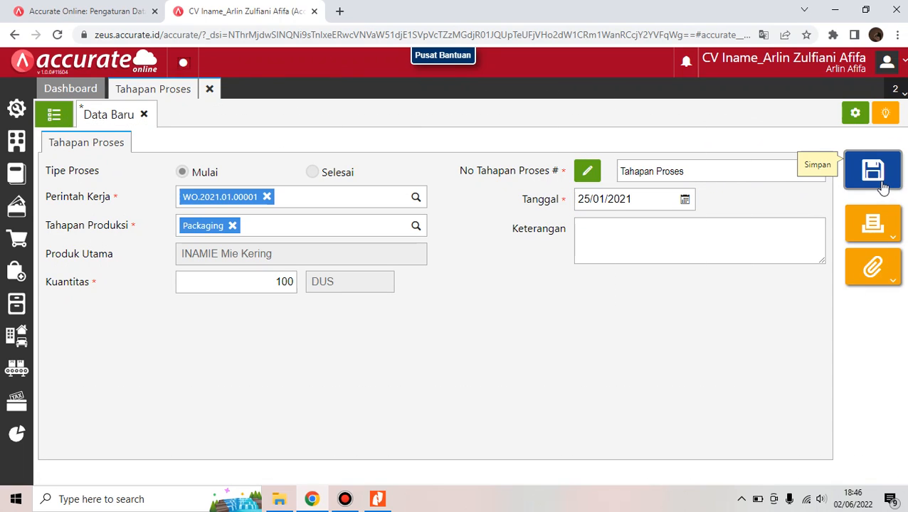
click(50, 118)
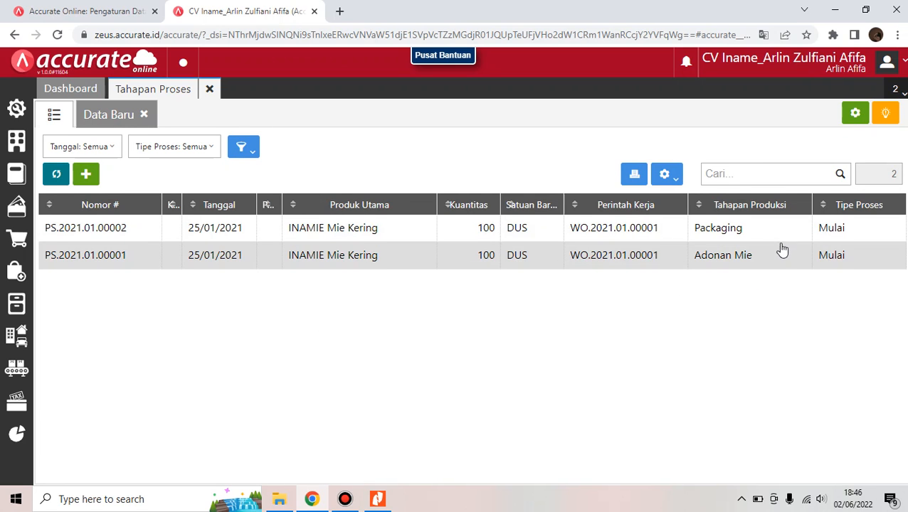
click(209, 88)
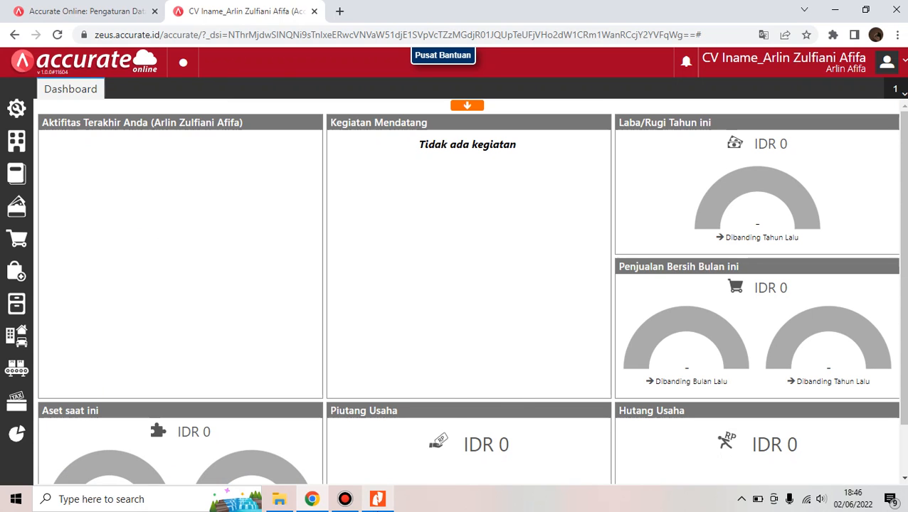
Check the manufacturing steps PDF in Nitro, then go back to Accurate Online
mouse_move(377, 499)
click(385, 472)
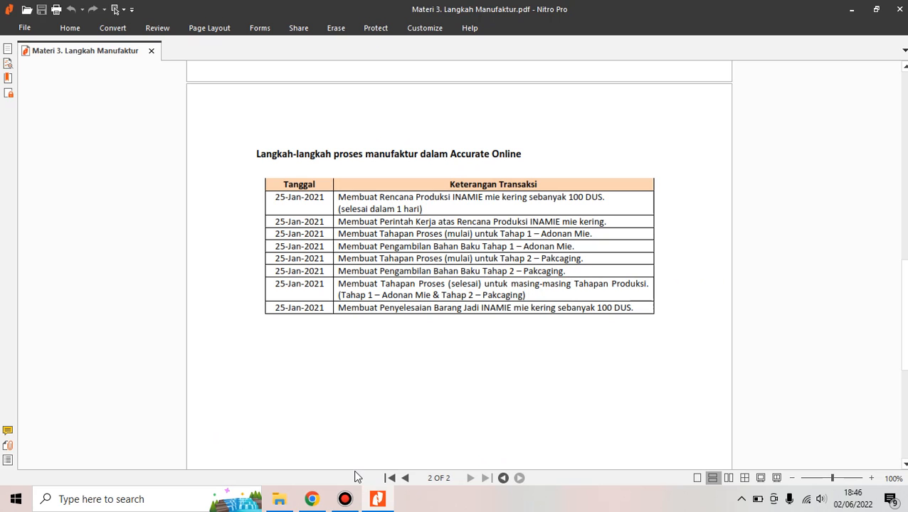
mouse_move(311, 498)
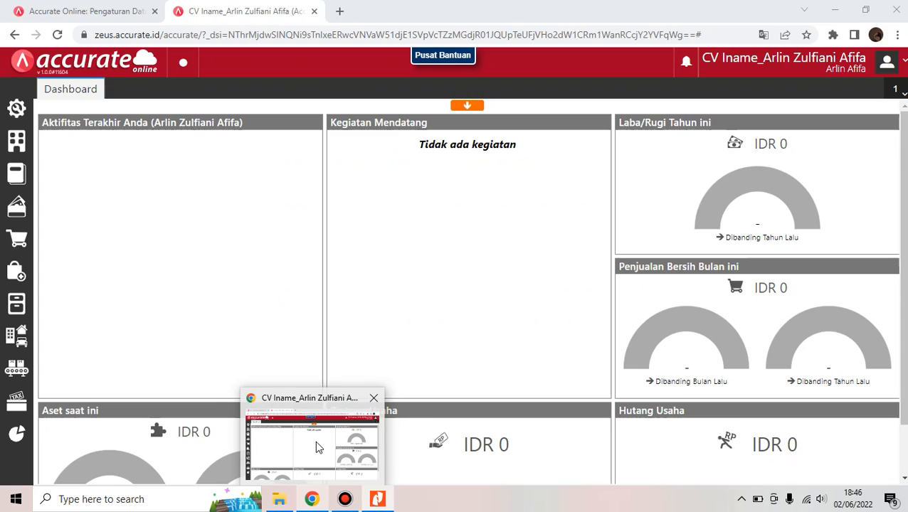
click(316, 442)
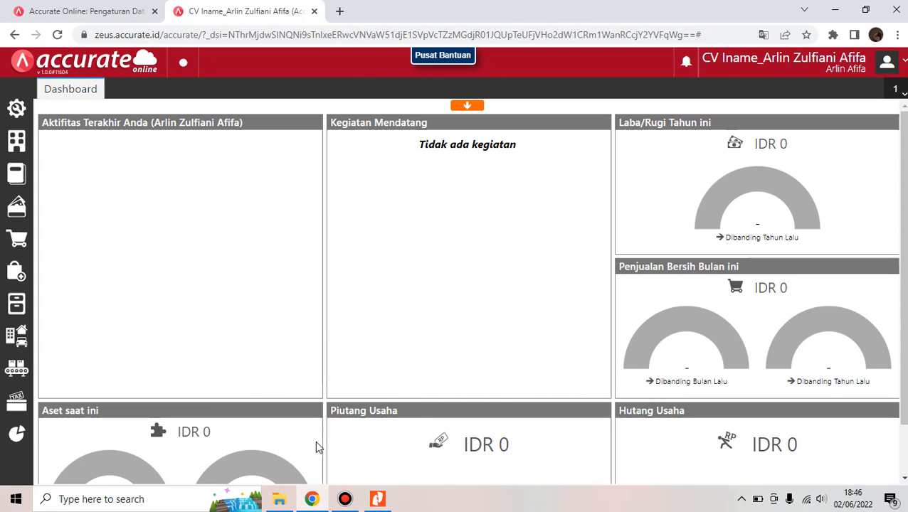
Open Manufaktur > Tahapan Proses and list the saved Mulai entries at 100 DUS each
click(22, 373)
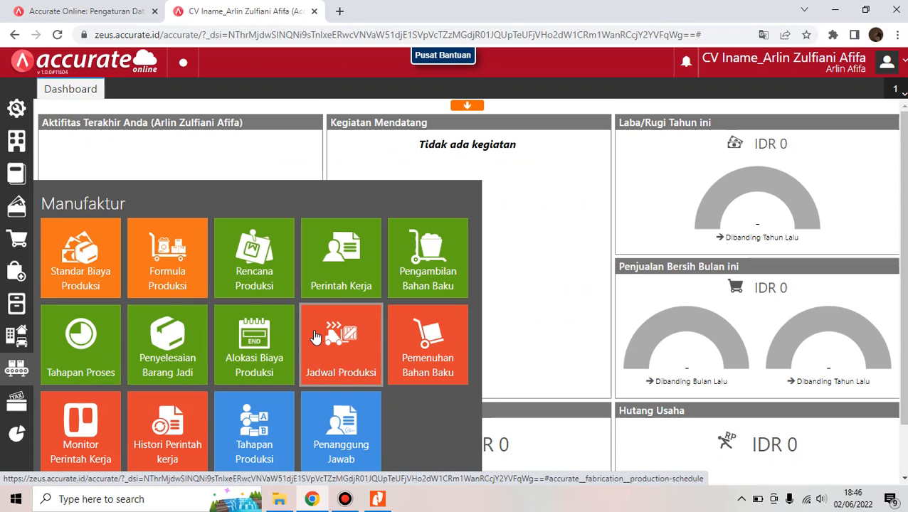
click(263, 427)
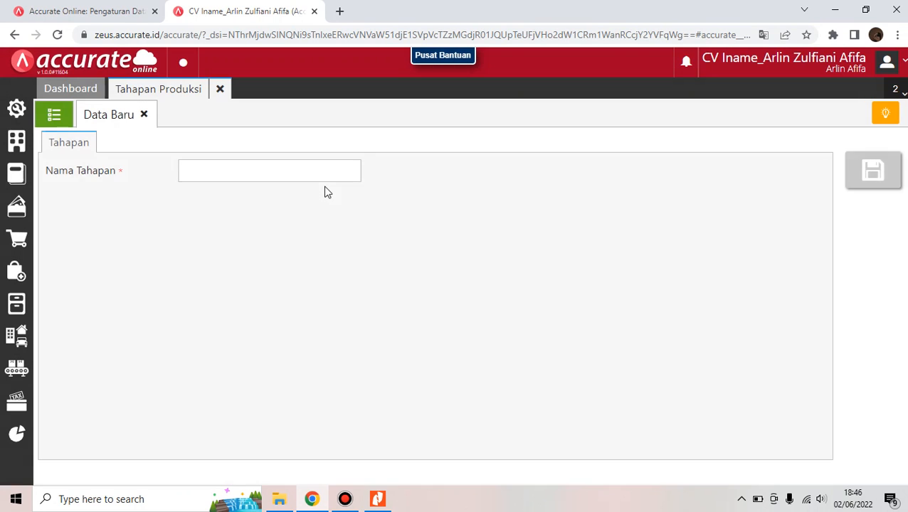
click(220, 90)
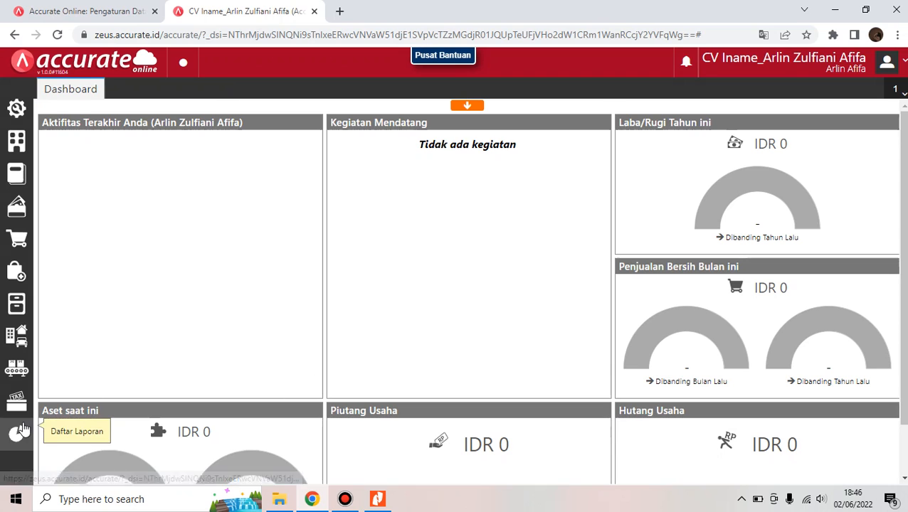
click(17, 368)
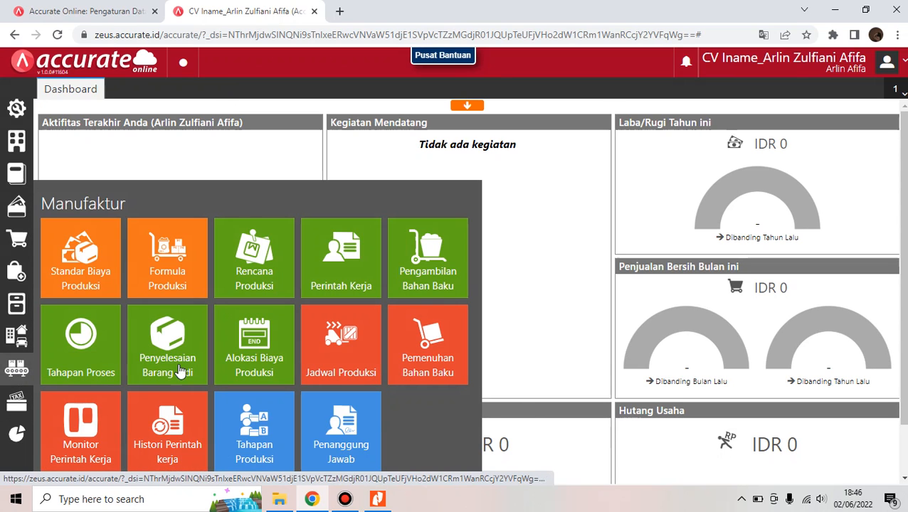
click(83, 372)
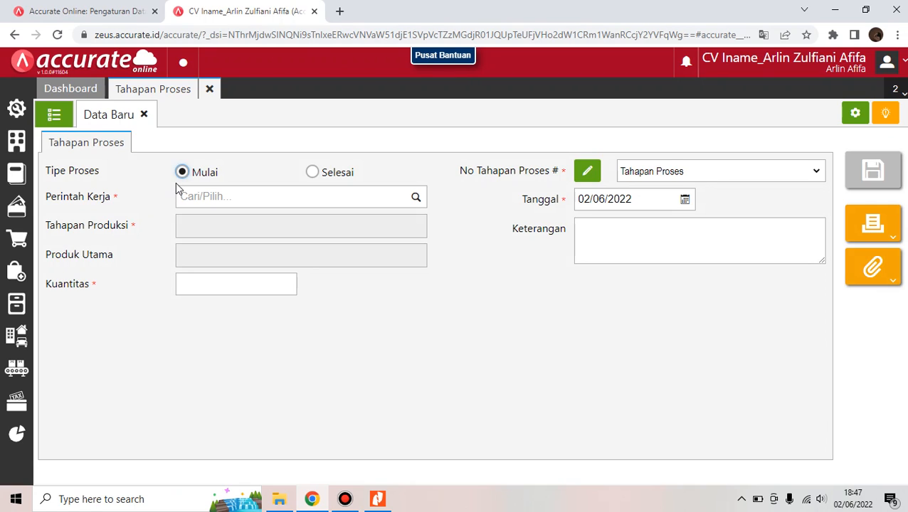
click(61, 114)
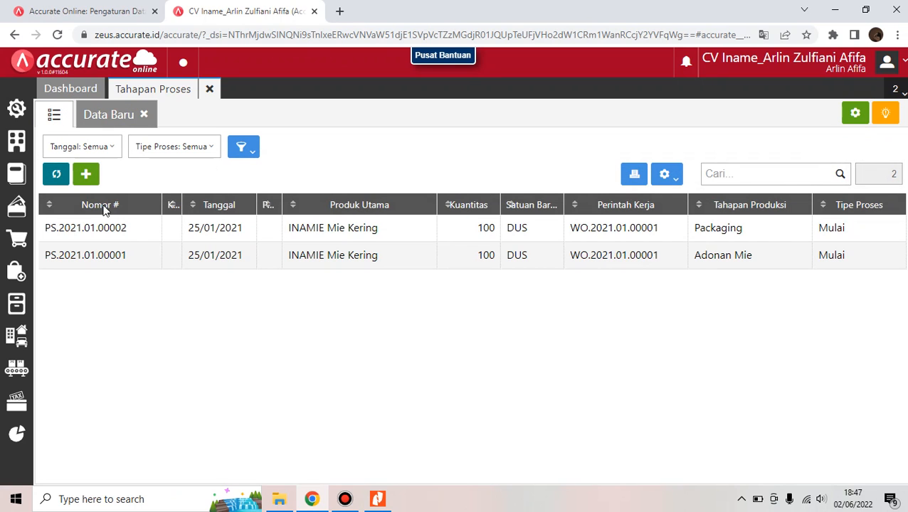
Close Tahapan Proses, consult the steps PDF, then start a blank Pengambilan Bahan Baku entry
click(208, 93)
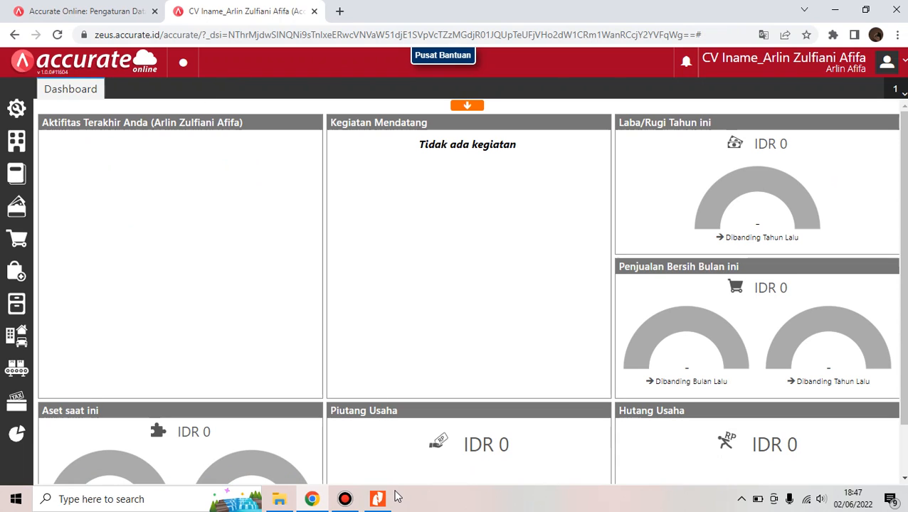
mouse_move(448, 6)
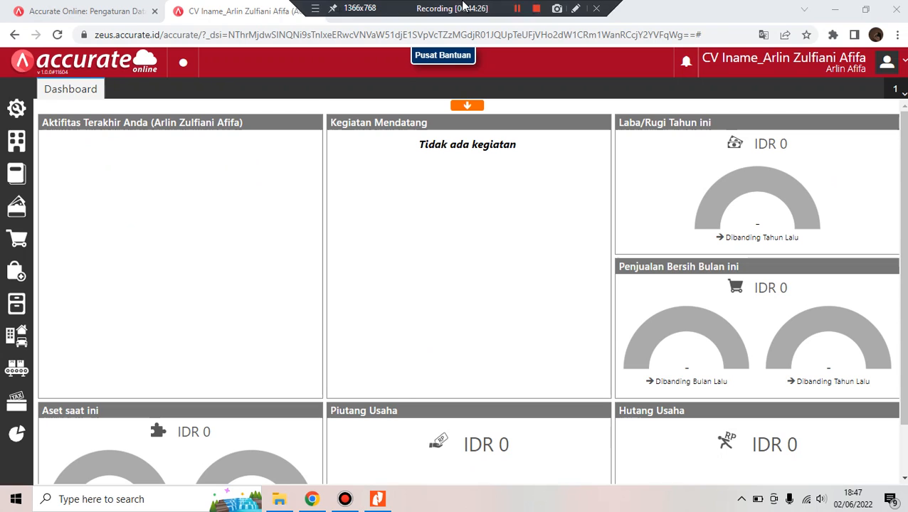
click(518, 9)
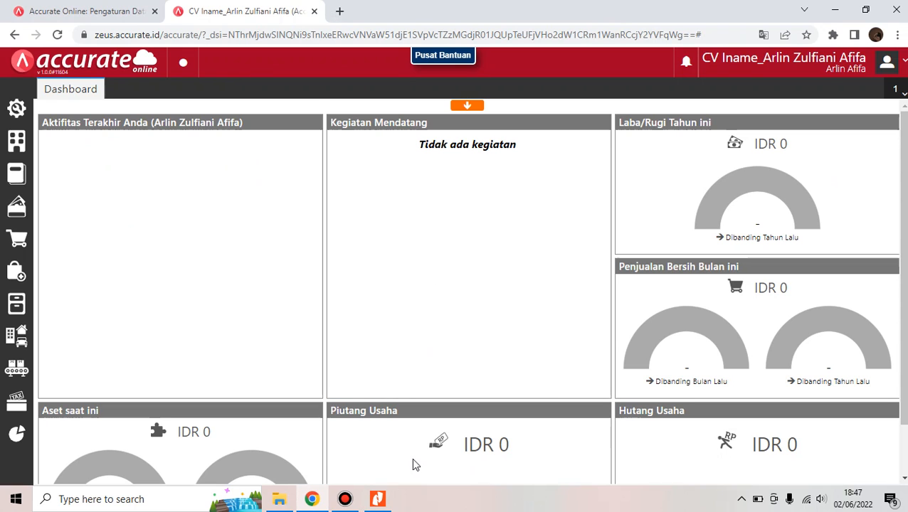
click(379, 502)
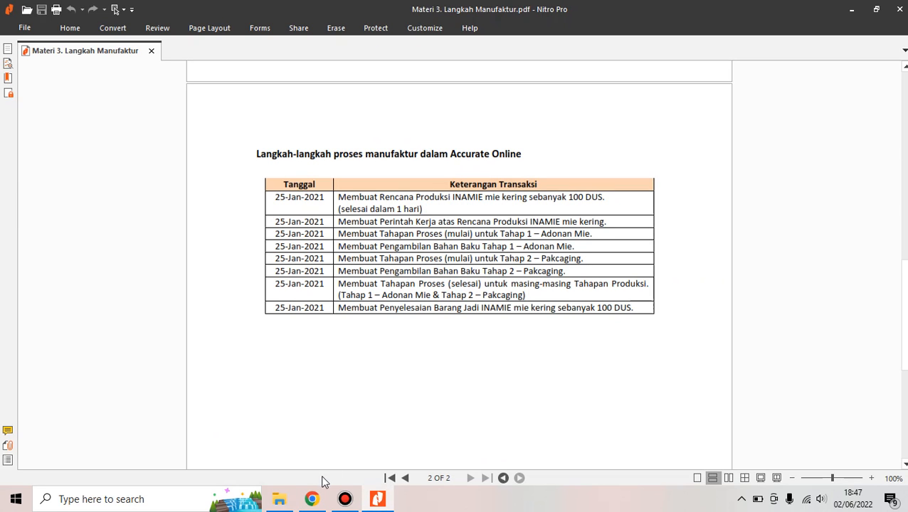
click(312, 499)
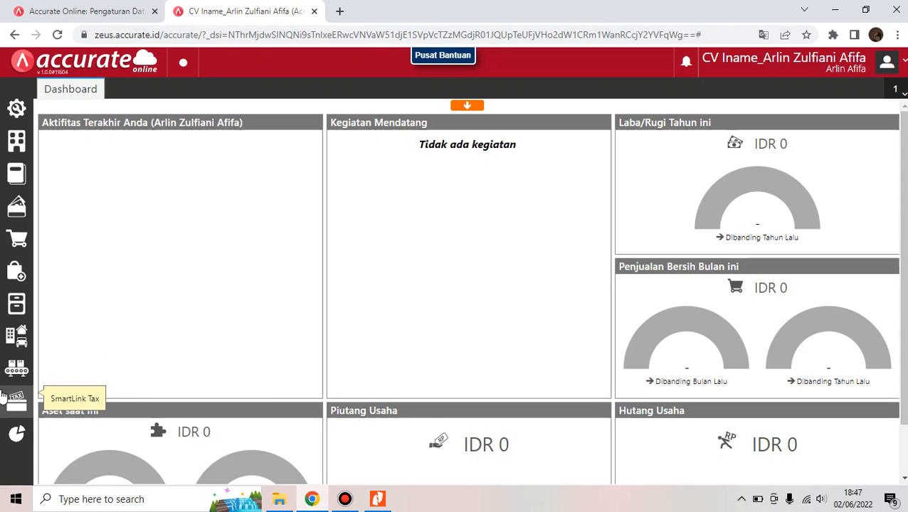
mouse_move(16, 368)
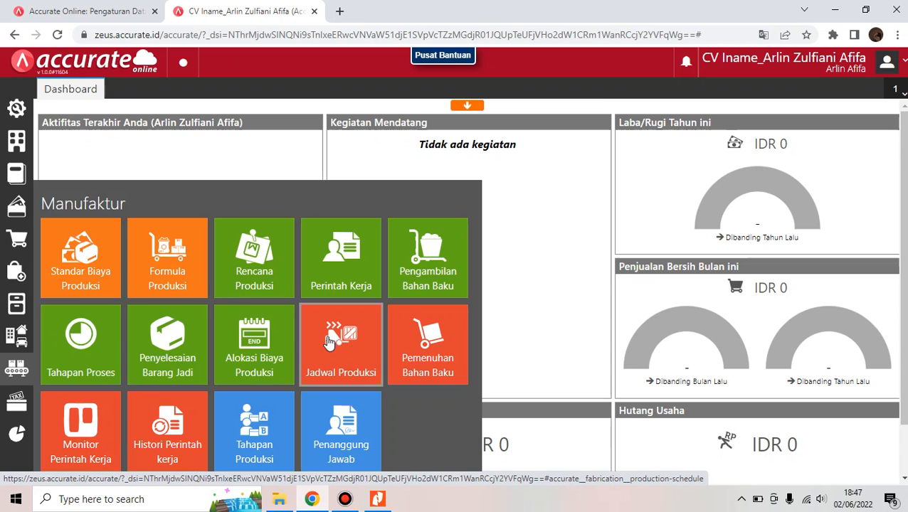
click(459, 291)
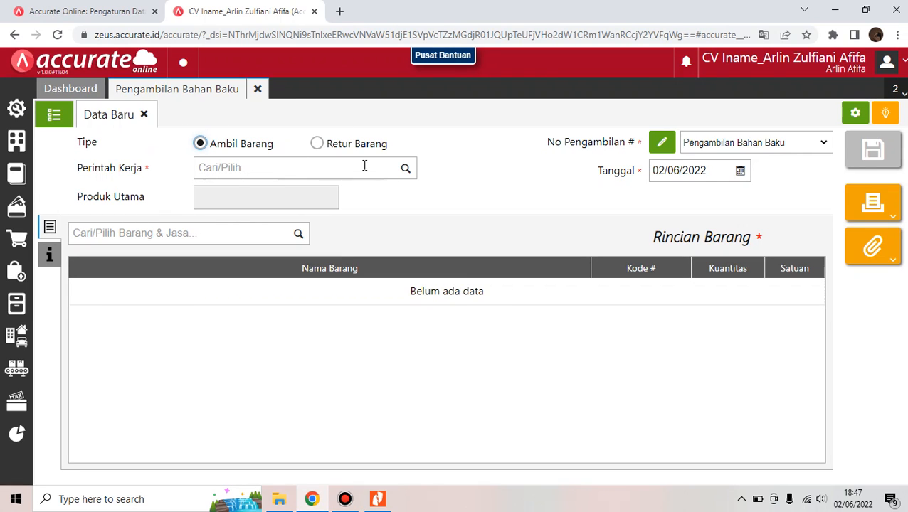
Choose work order WO.2021.01.00001 and set the requisition date to 25/01/2021
click(404, 171)
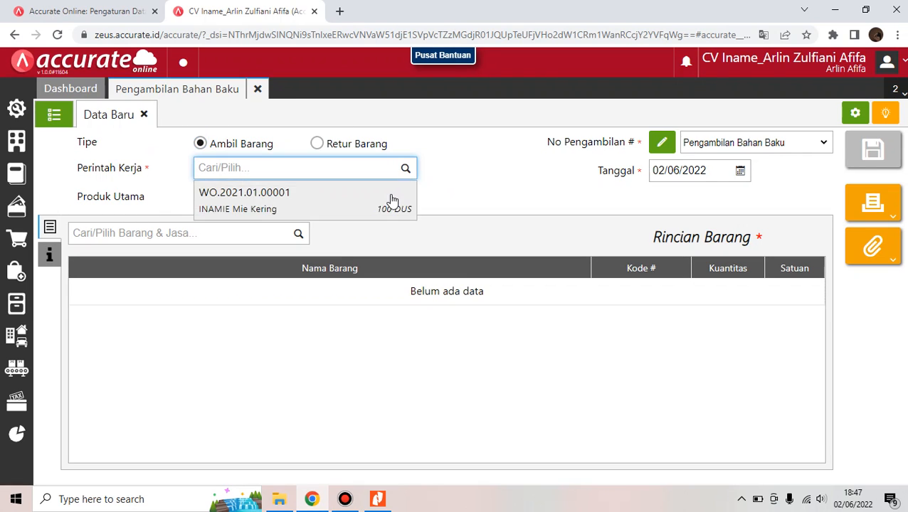
click(391, 204)
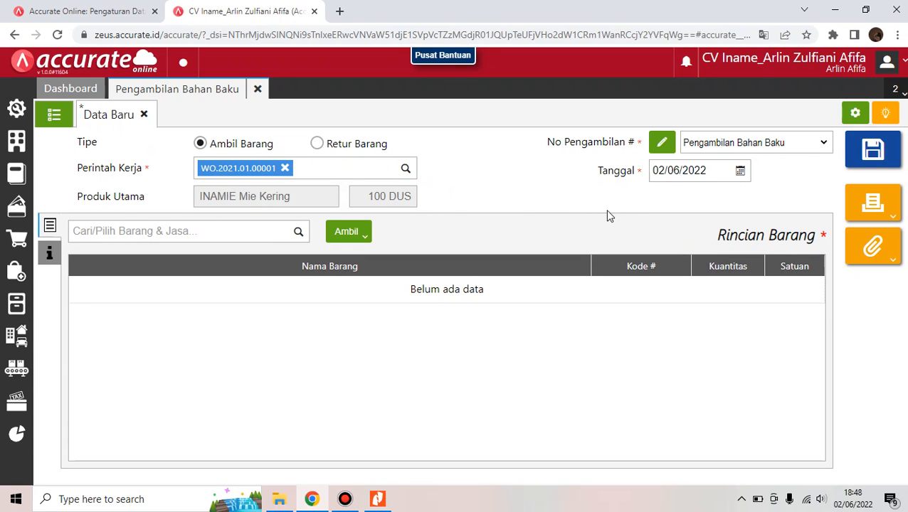
click(716, 172)
key(BackSpace)
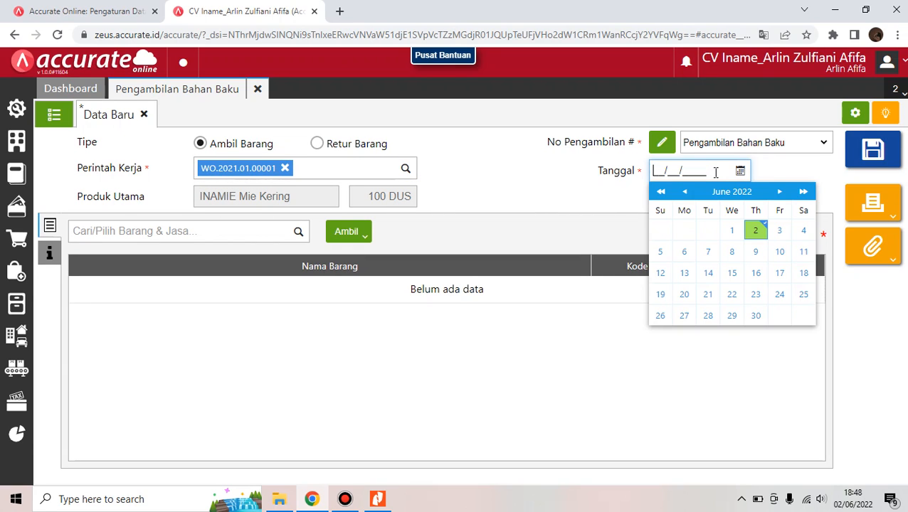
text(25/01/2021)
click(532, 189)
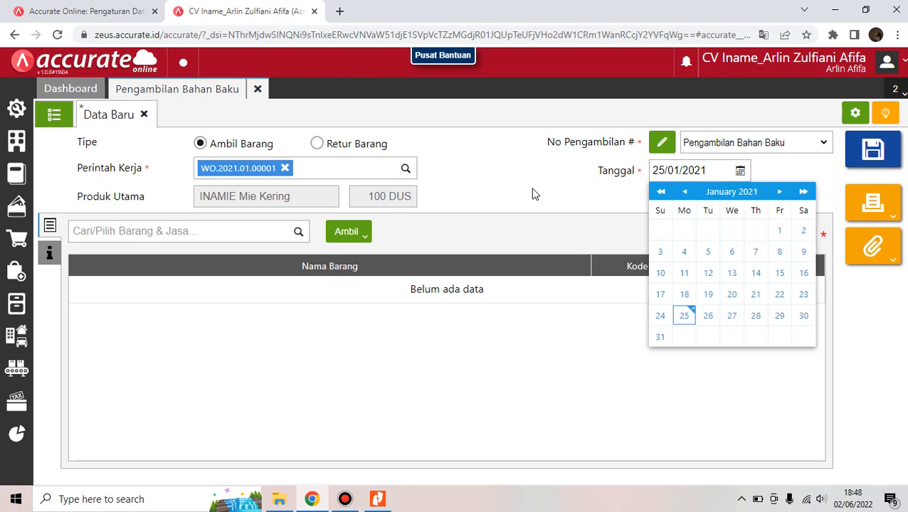
Fetch the Packaging stage materials (Bahan Tahapan) and save requisition MS.2021.01.00002
click(351, 239)
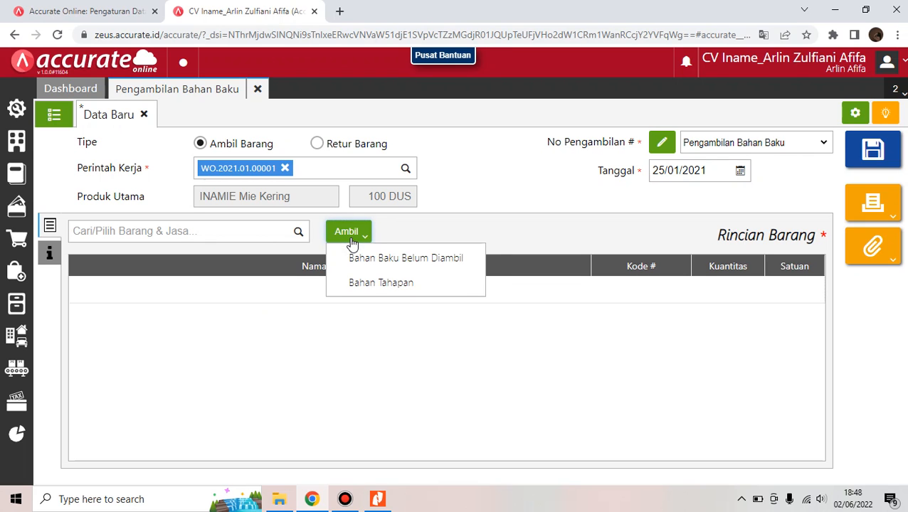
click(372, 284)
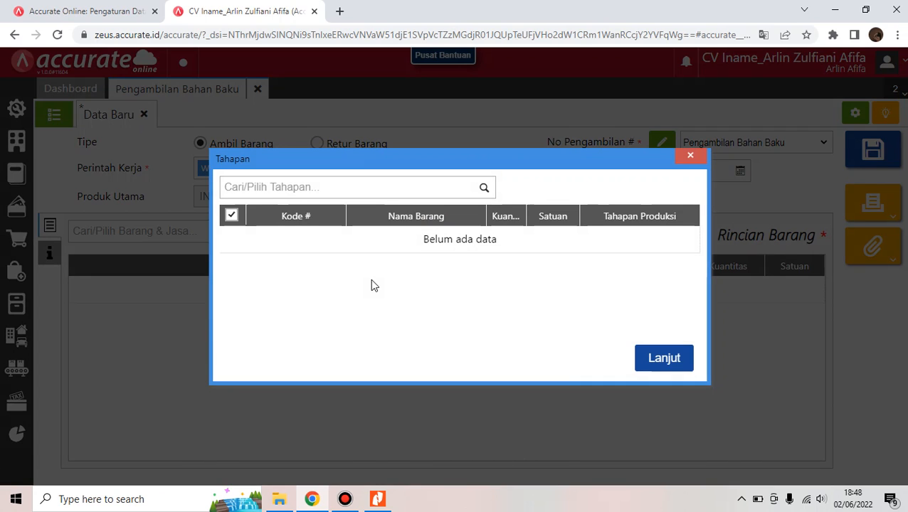
click(484, 189)
click(448, 242)
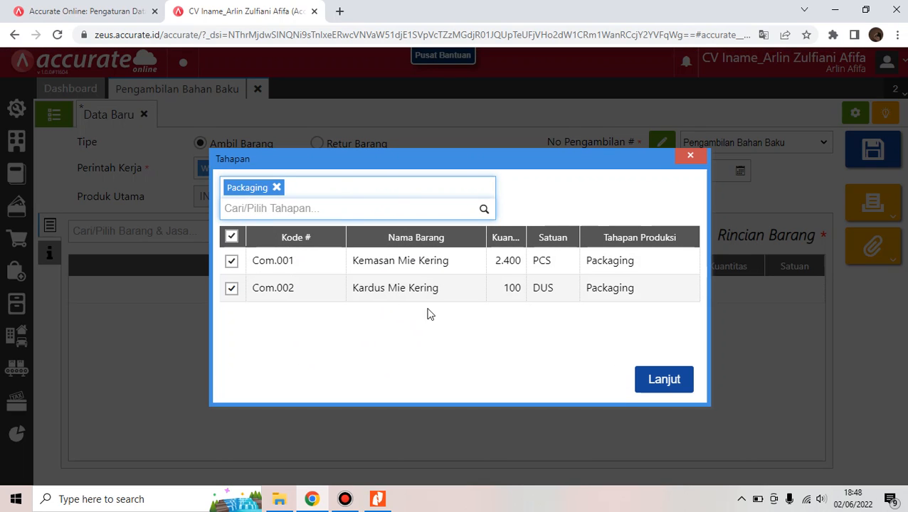
click(662, 380)
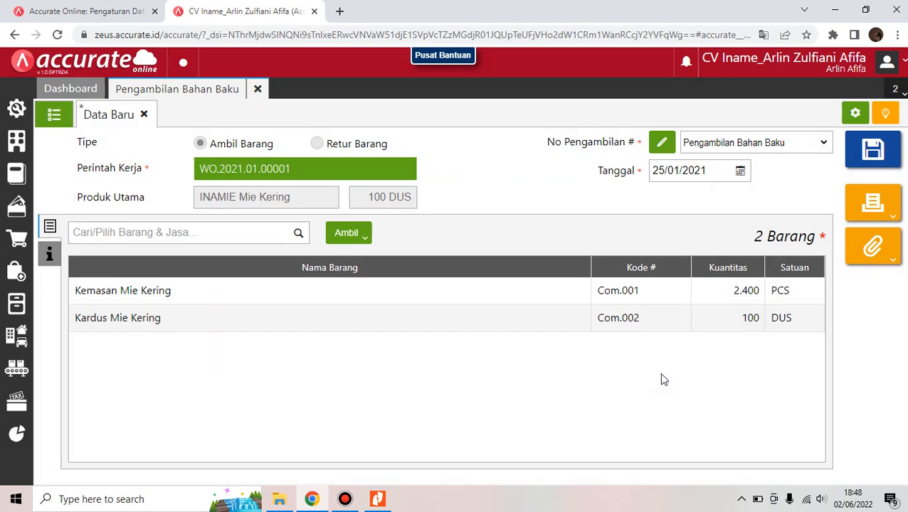
click(872, 162)
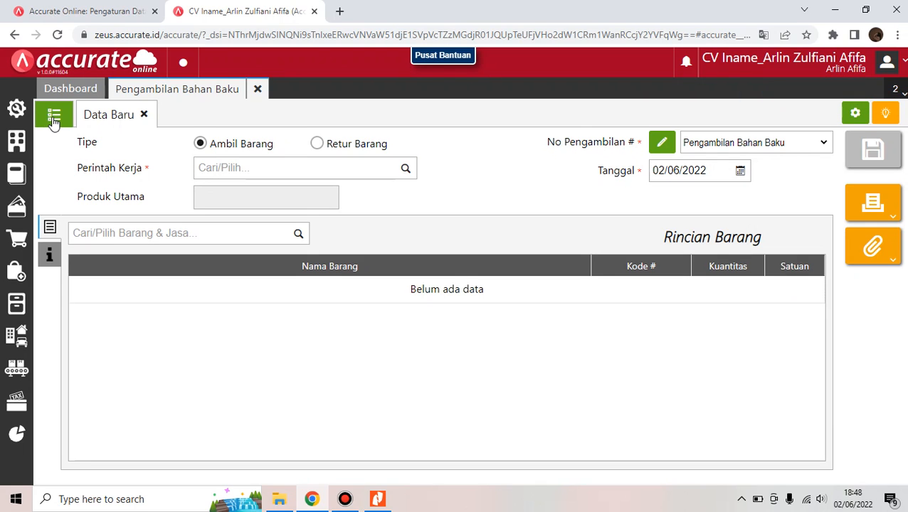
Open MS.2021.01.00002 and review journal JV.2021.01.00002 (300.000 to Persediaan Dalam Proses)
click(54, 119)
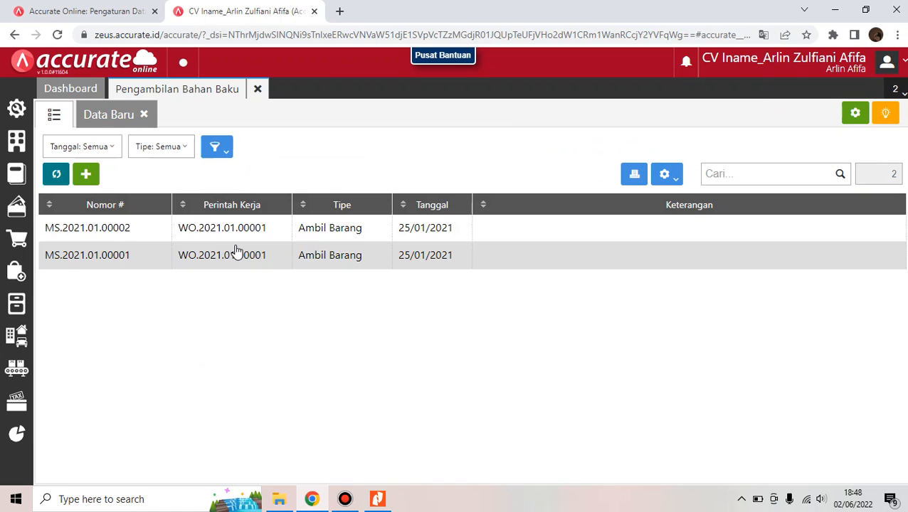
click(234, 240)
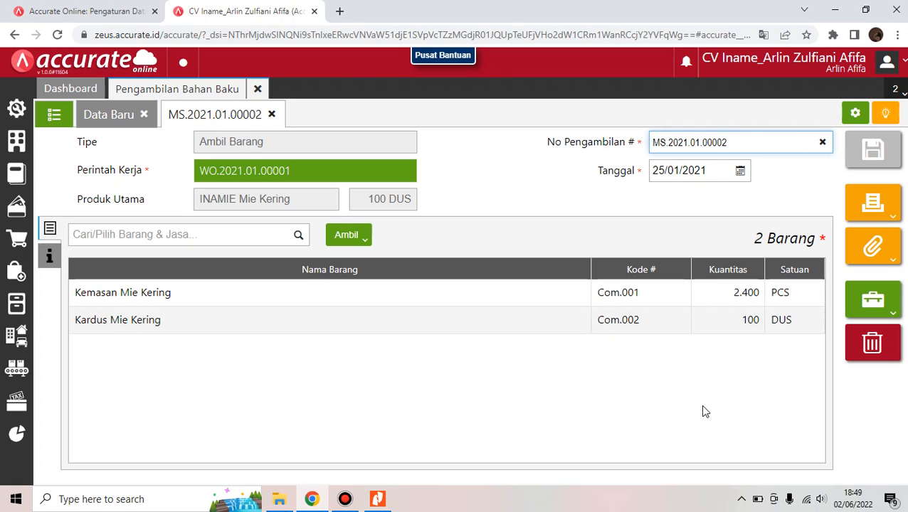
click(882, 309)
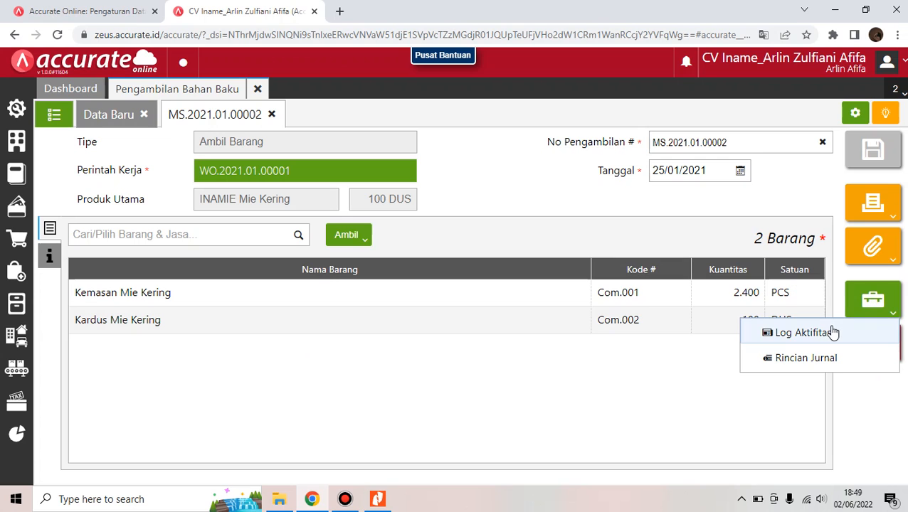
click(816, 362)
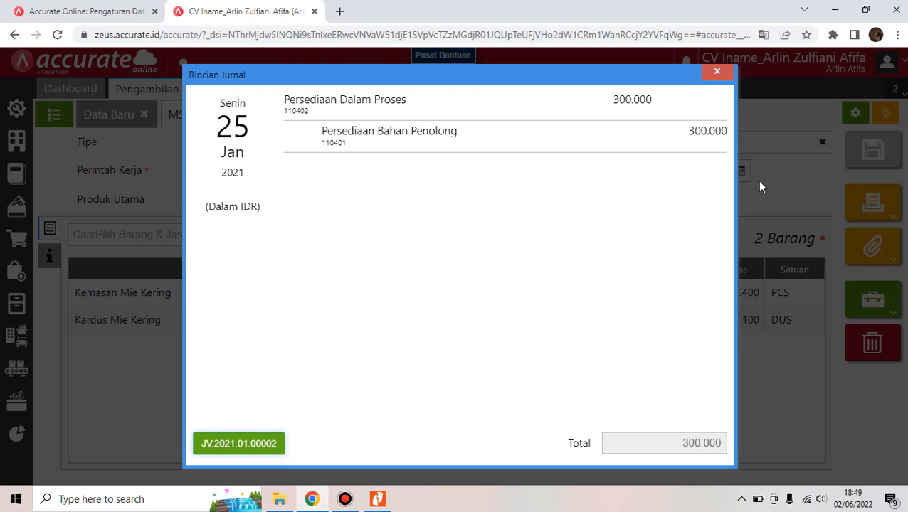
click(730, 74)
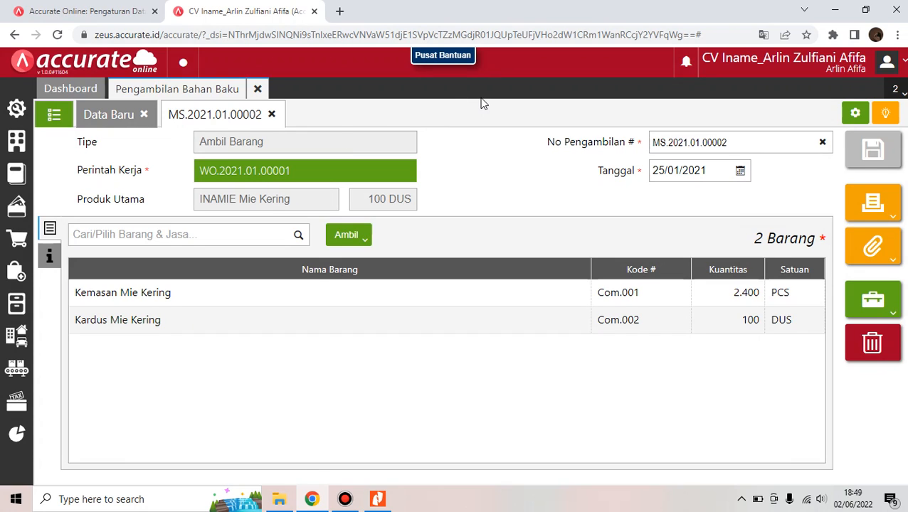
Close the Pengambilan Bahan Baku page, read the steps in Nitro Pro, then return to Chrome
click(260, 91)
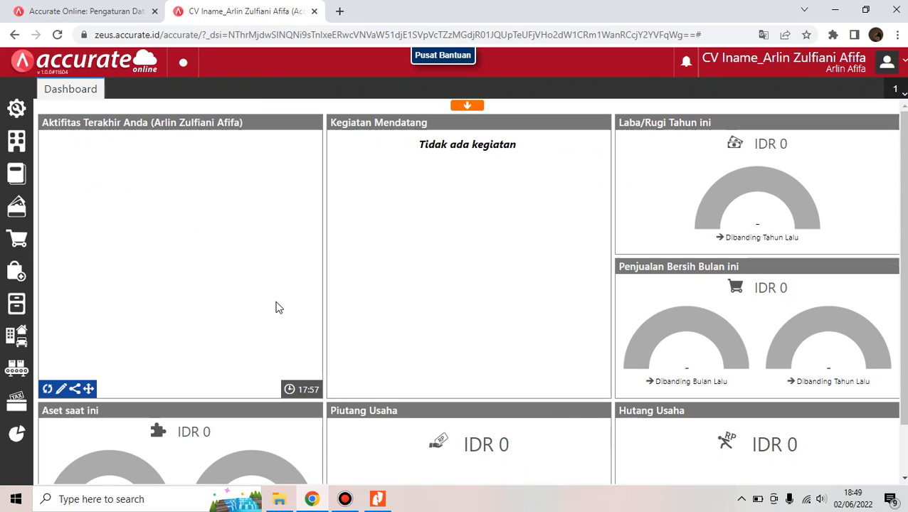
mouse_move(377, 498)
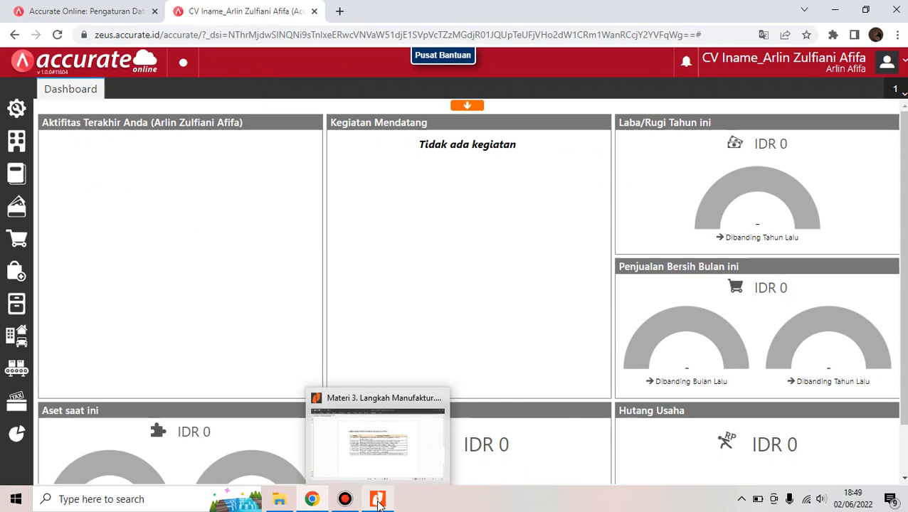
click(388, 462)
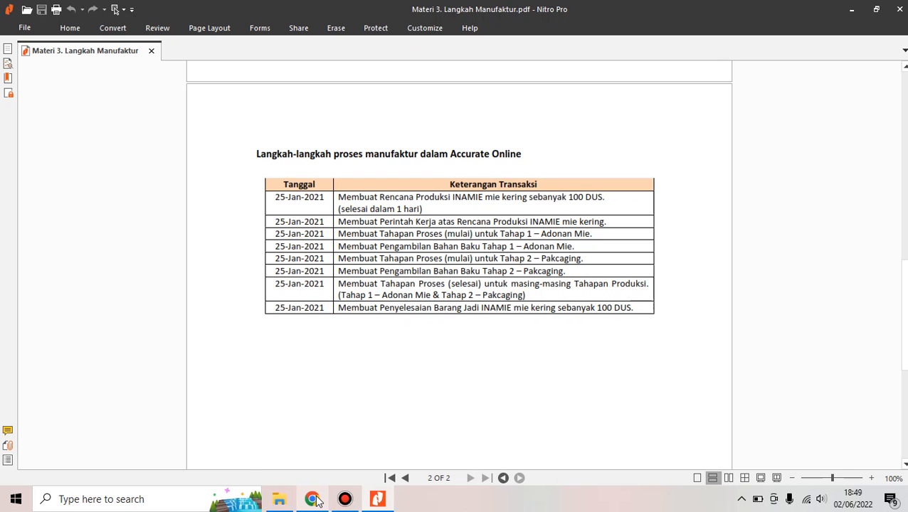
mouse_move(312, 499)
click(310, 464)
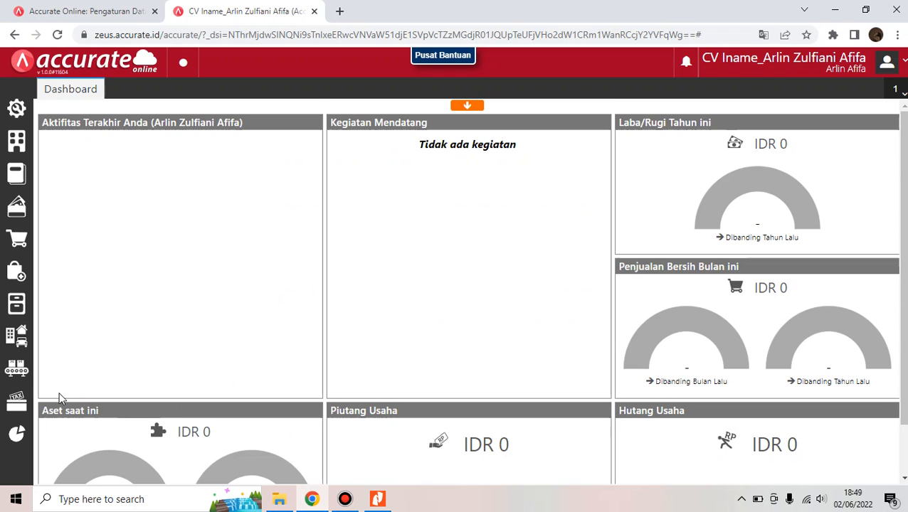
Start a Selesai Tahapan Proses for WO.2021.01.00001 with the Adonan Mie stage
click(22, 378)
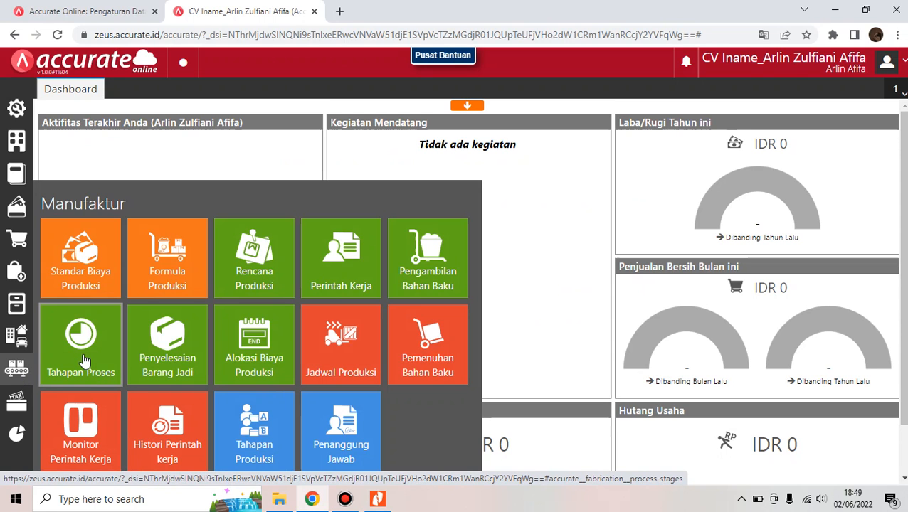
click(83, 356)
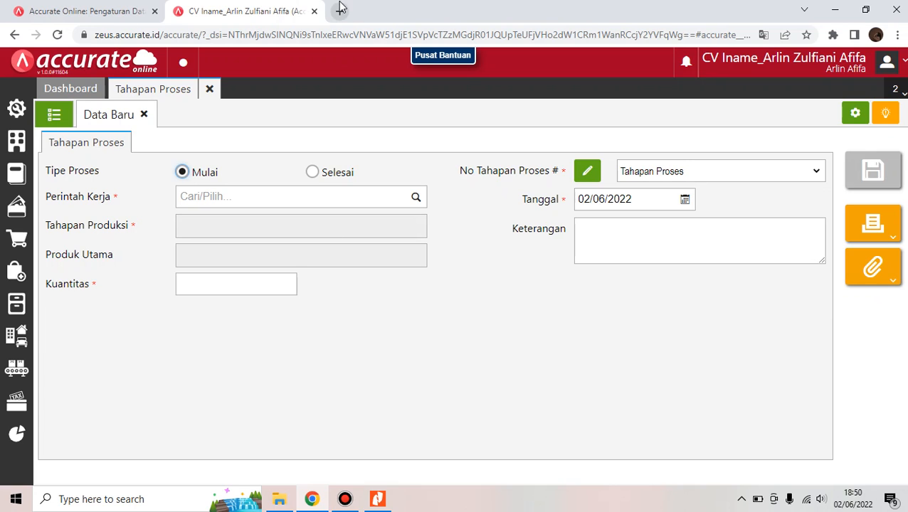
click(312, 174)
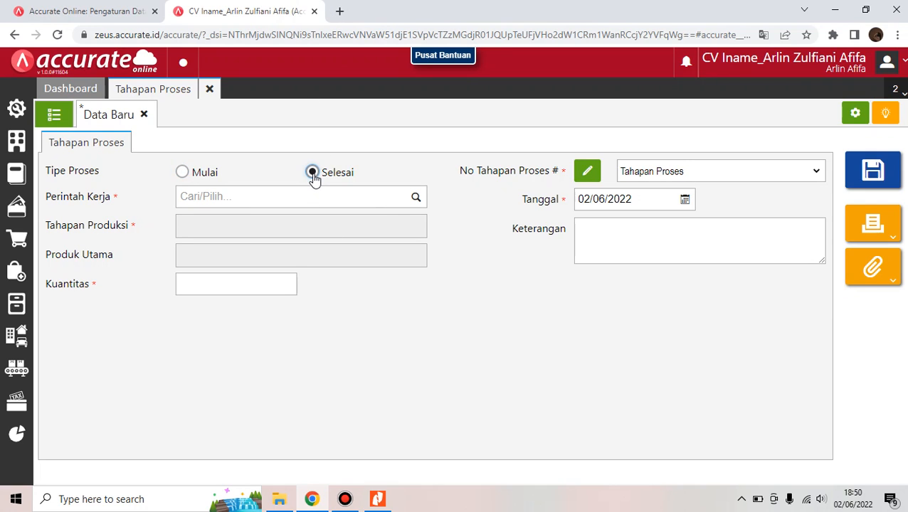
click(416, 200)
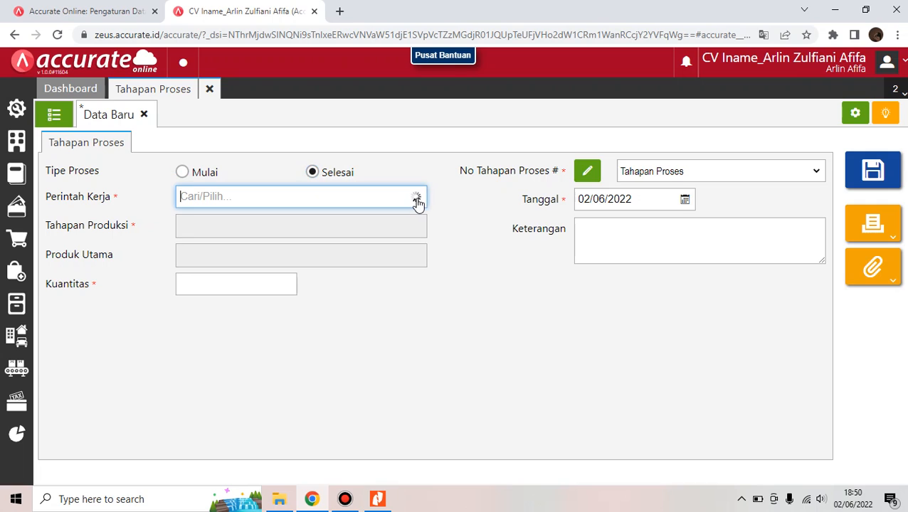
click(366, 238)
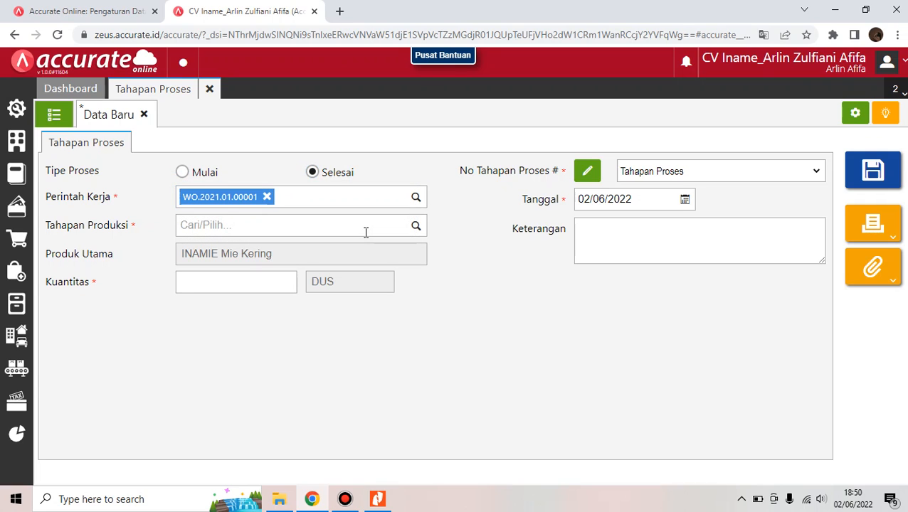
click(417, 228)
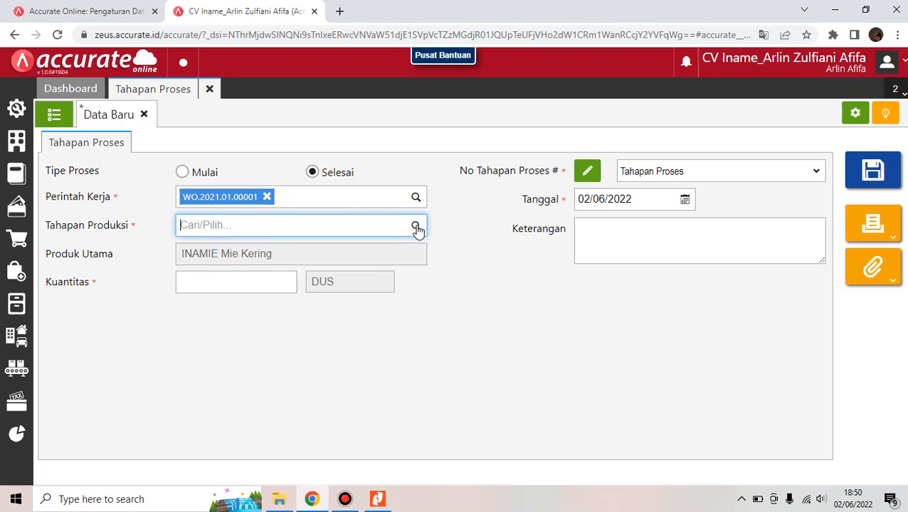
click(333, 252)
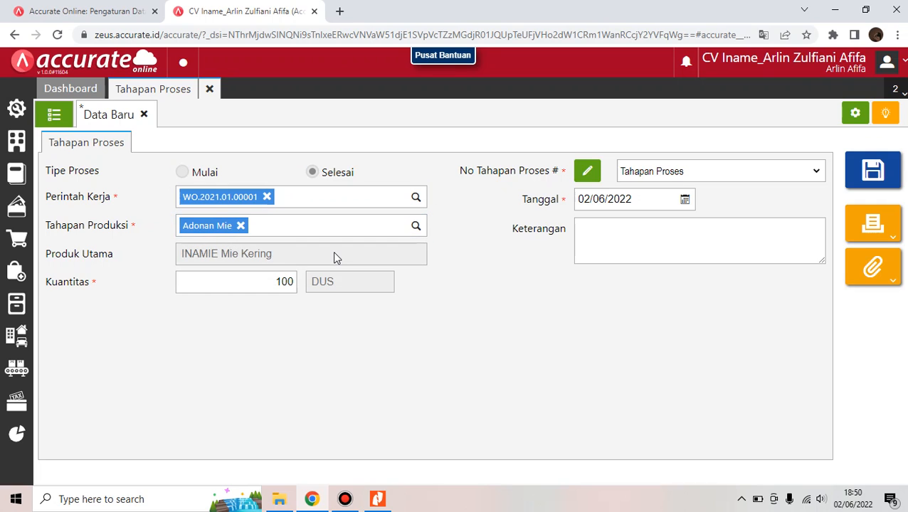
Keep the date 25/01/2021 and save it as PS.2021.01.00003
click(638, 206)
text(2)
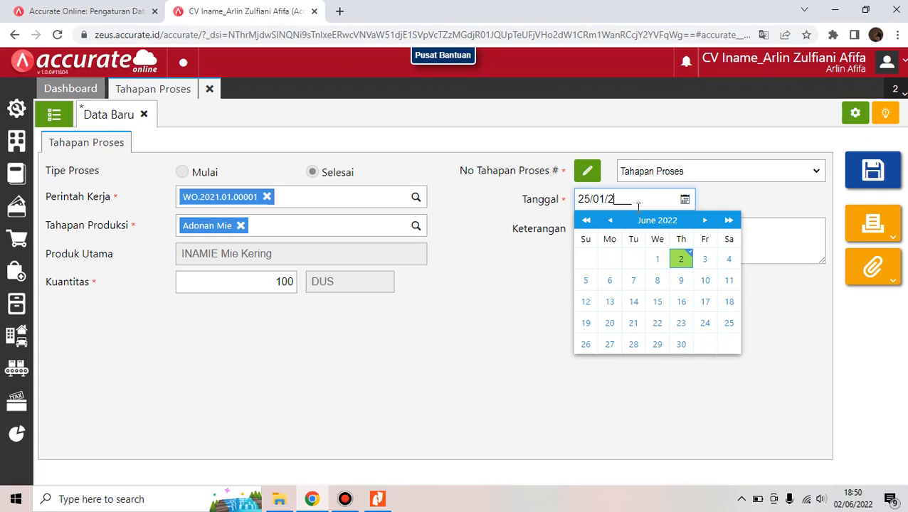
click(556, 258)
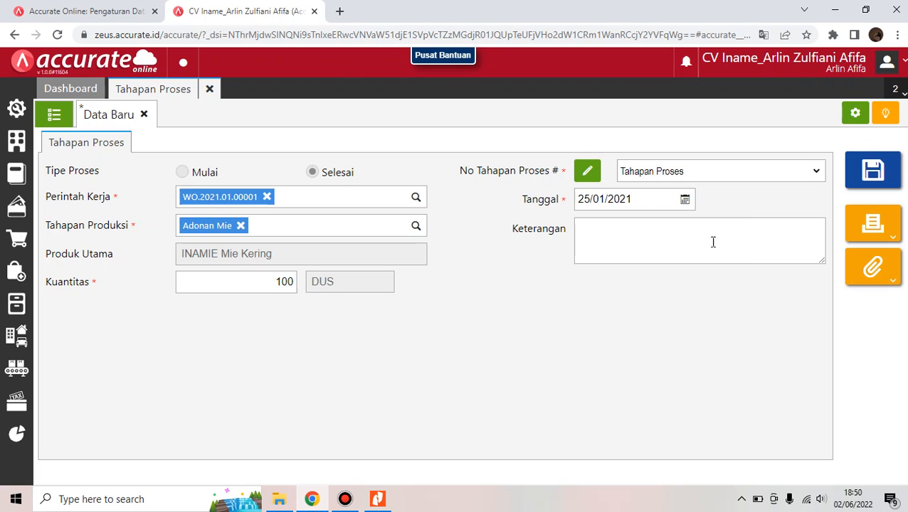
click(893, 178)
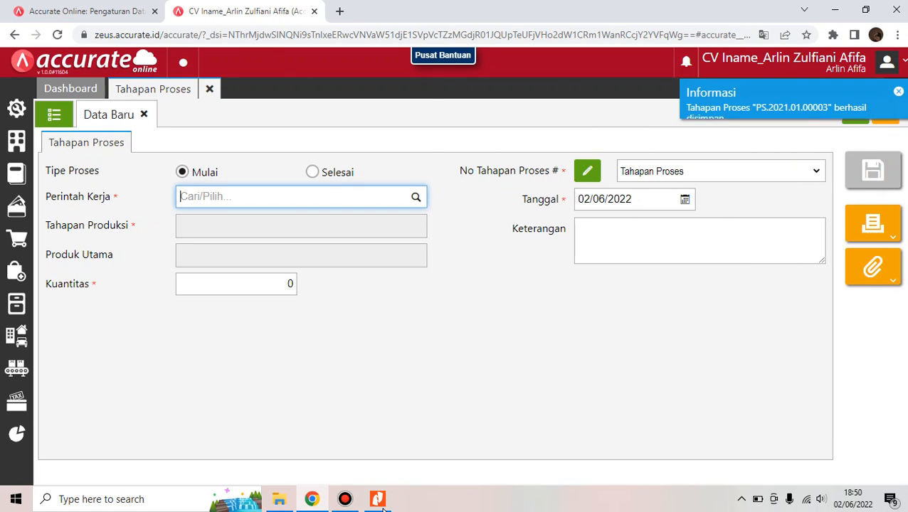
Set up a Selesai process stage for WO.2021.01.00001 with the Packaging stage
mouse_move(377, 499)
click(405, 430)
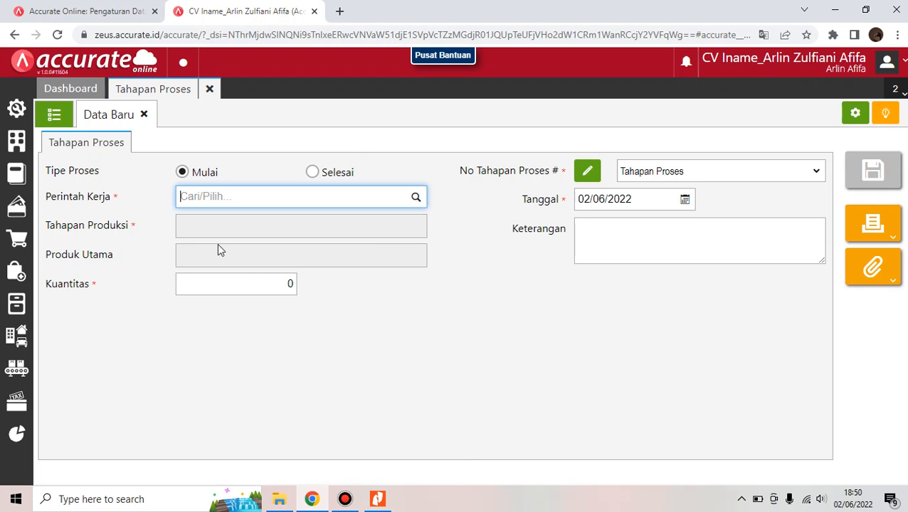
click(314, 175)
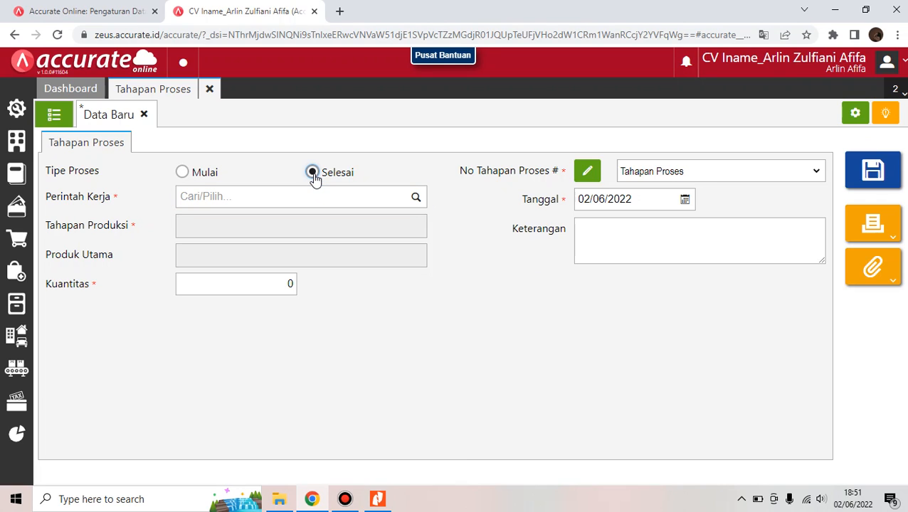
click(418, 199)
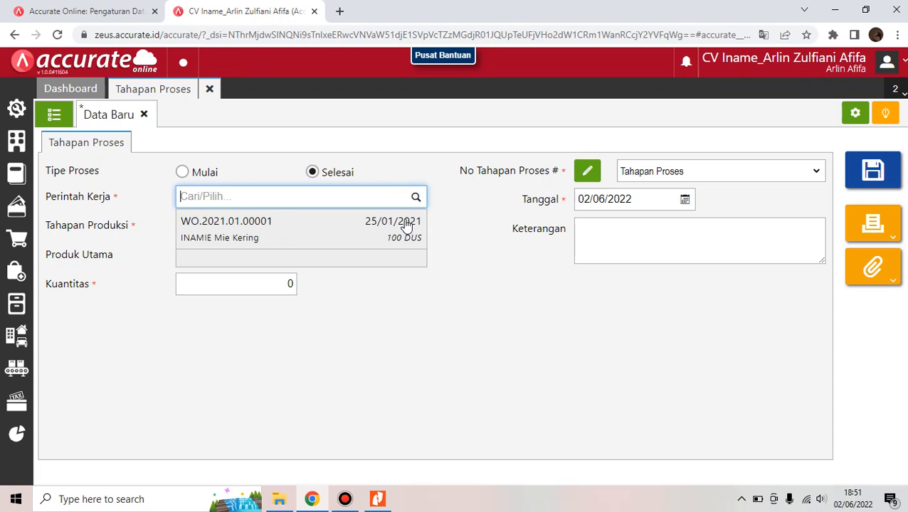
click(407, 225)
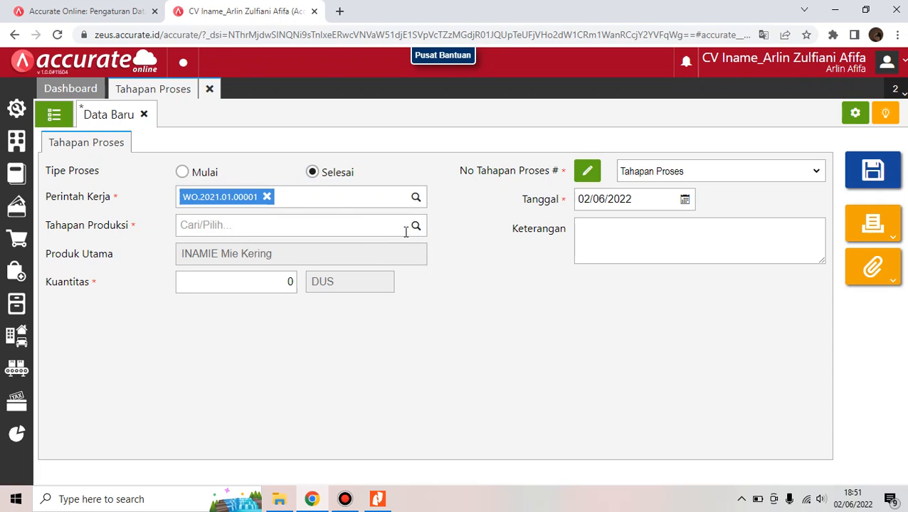
click(415, 228)
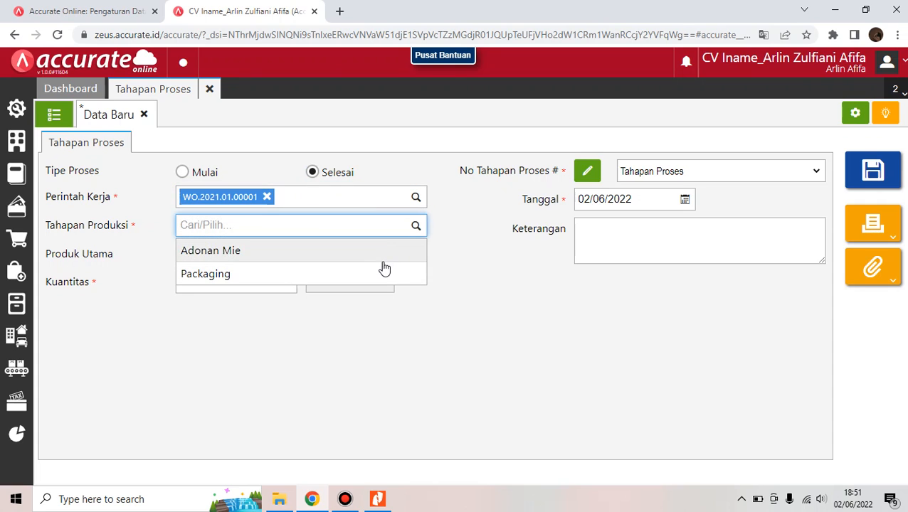
click(384, 271)
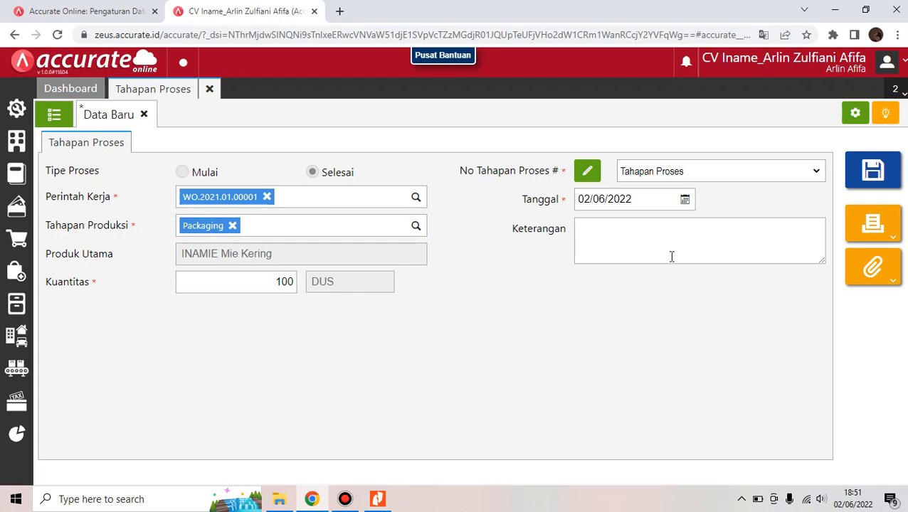
Date it 25/01/2021, save as PS.2021.01.00004, and view the four-entry list
click(641, 204)
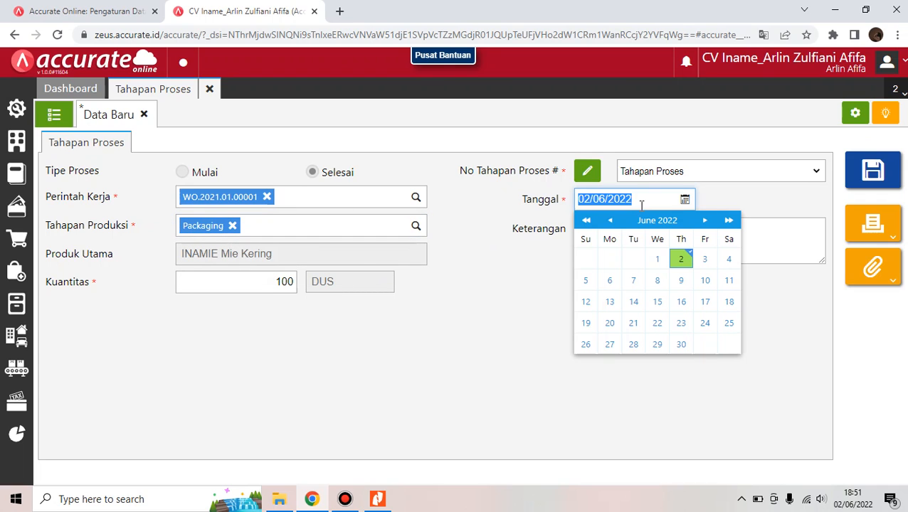
key(BackSpace)
text(25/01/20)
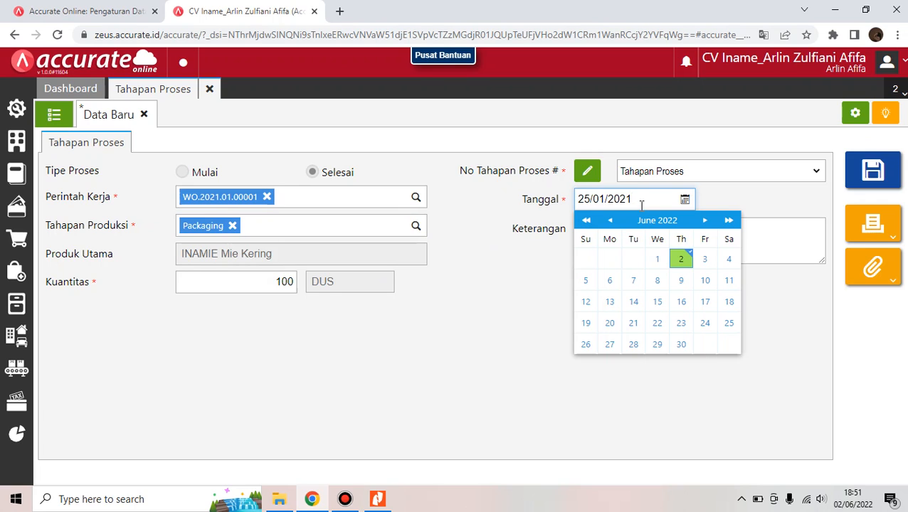
click(762, 207)
click(874, 174)
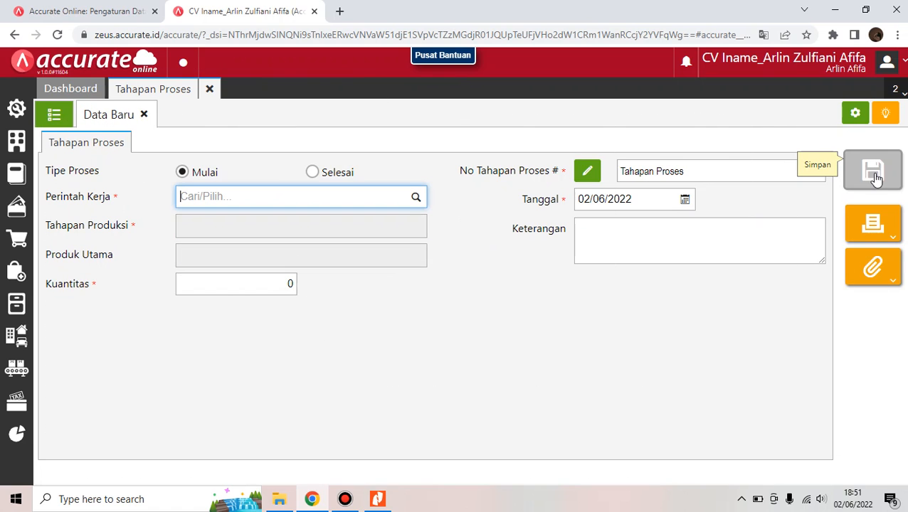
click(62, 114)
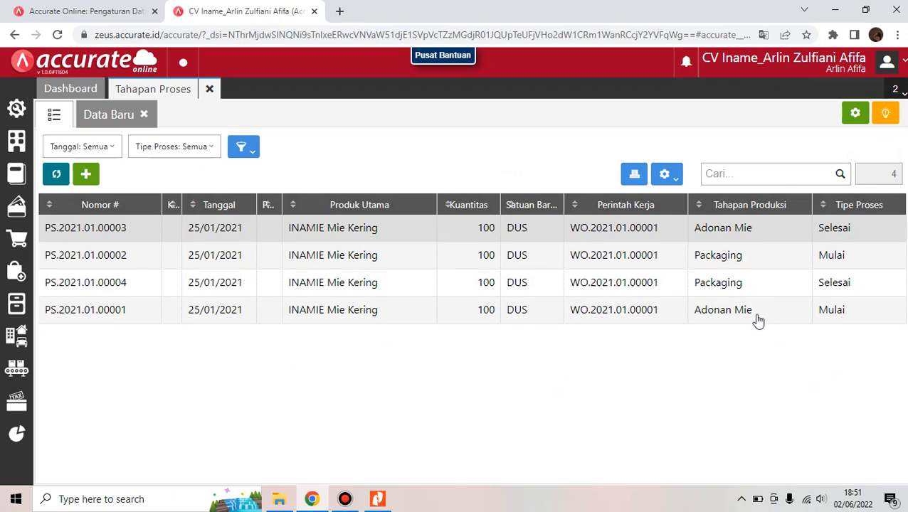
Close the Tahapan Proses page and read the Materi 3. Langkah Manufaktur steps in Nitro Pro
click(209, 87)
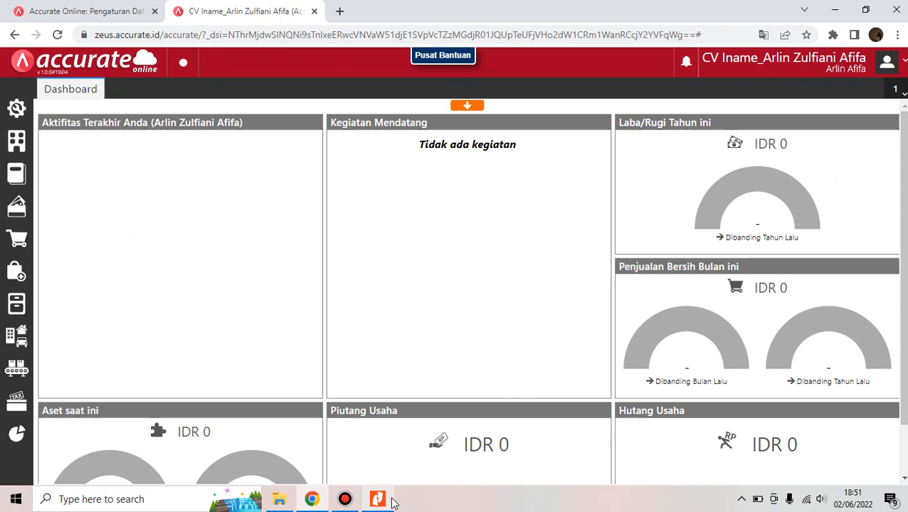
click(391, 463)
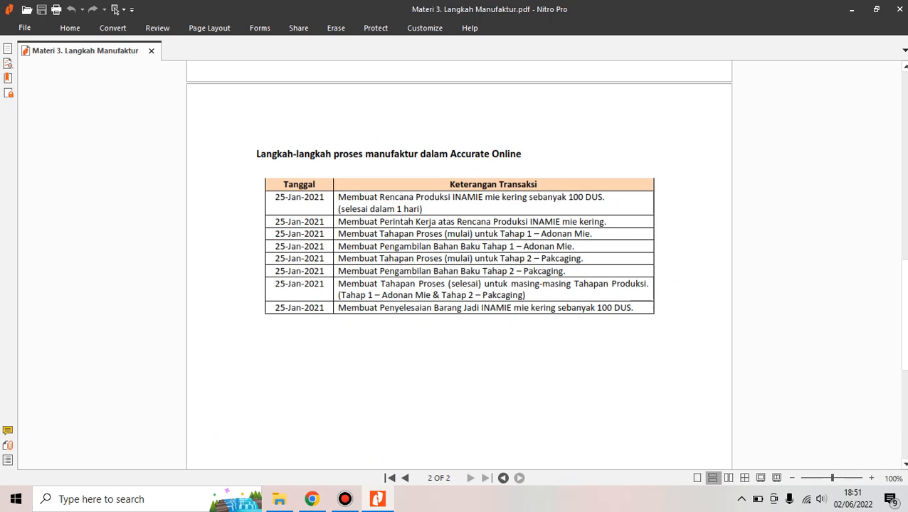
mouse_move(316, 498)
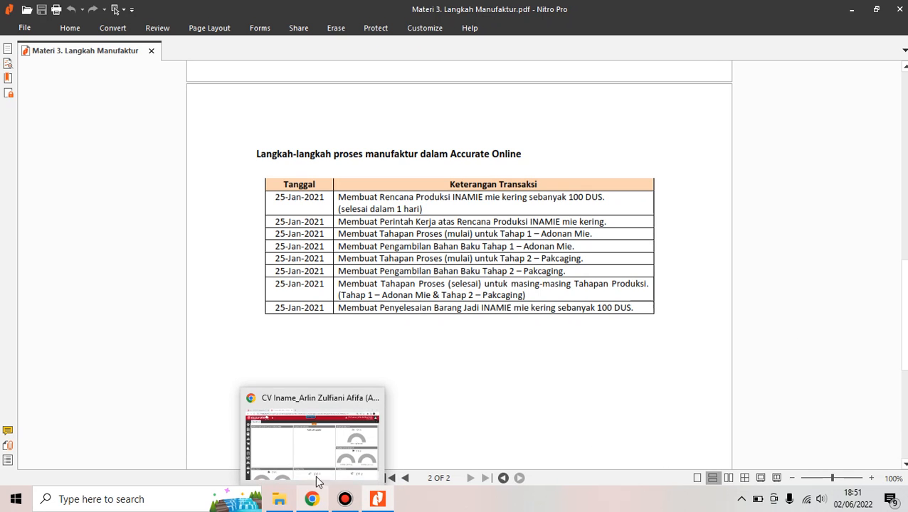
click(318, 451)
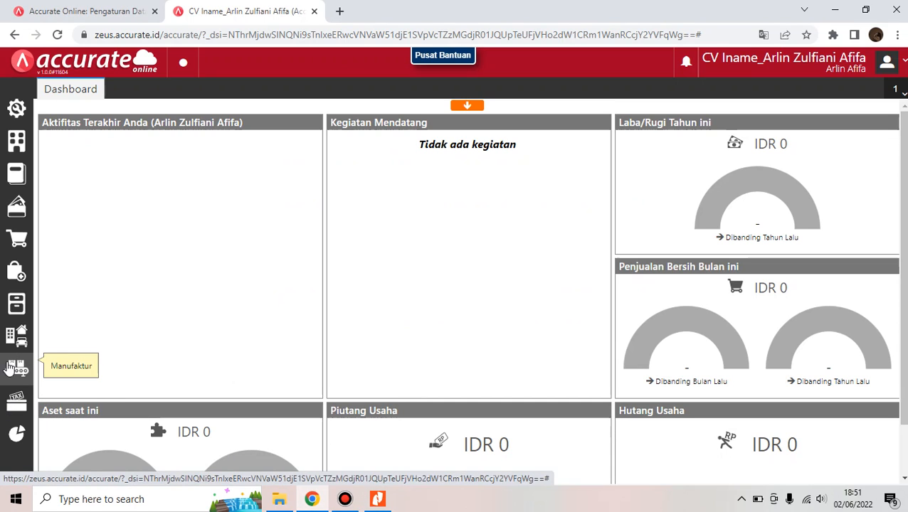
Start a Penyelesaian Barang Jadi for WO.2021.01.00001 dated 25/01/2021
click(9, 368)
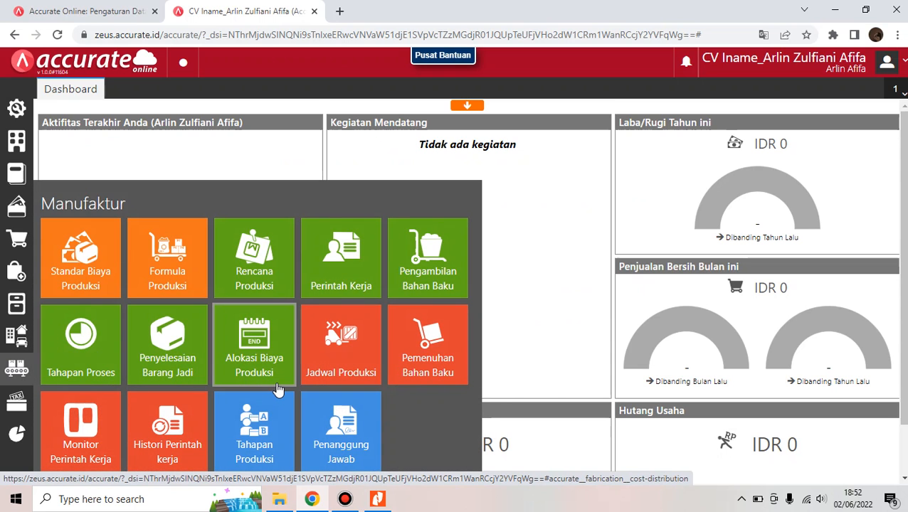
click(199, 326)
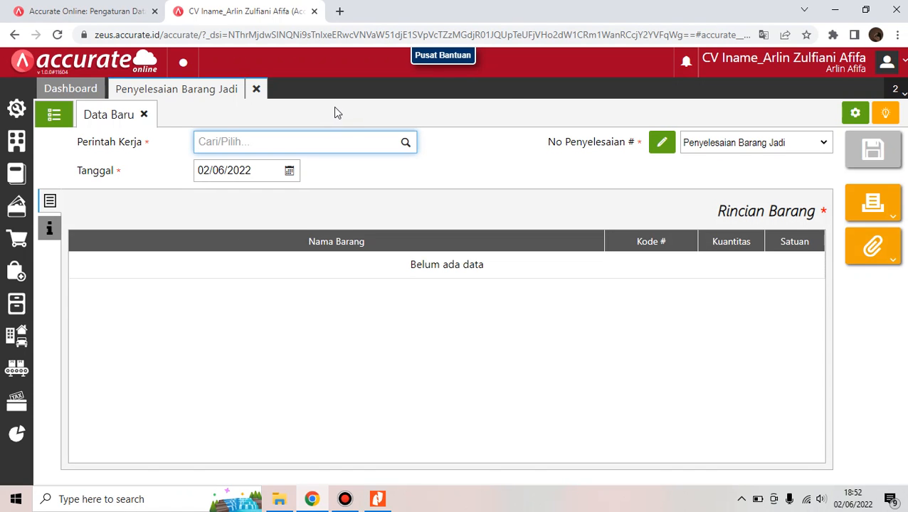
click(408, 150)
click(391, 172)
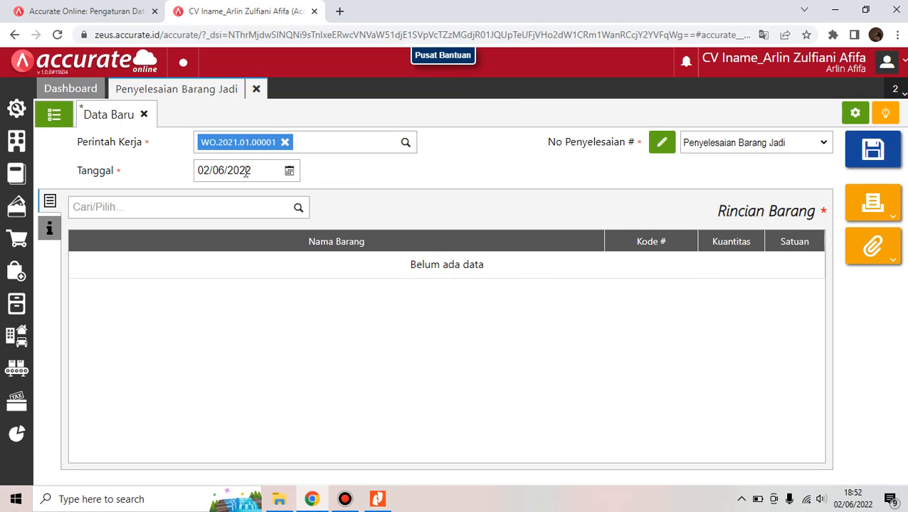
click(245, 172)
text(25)
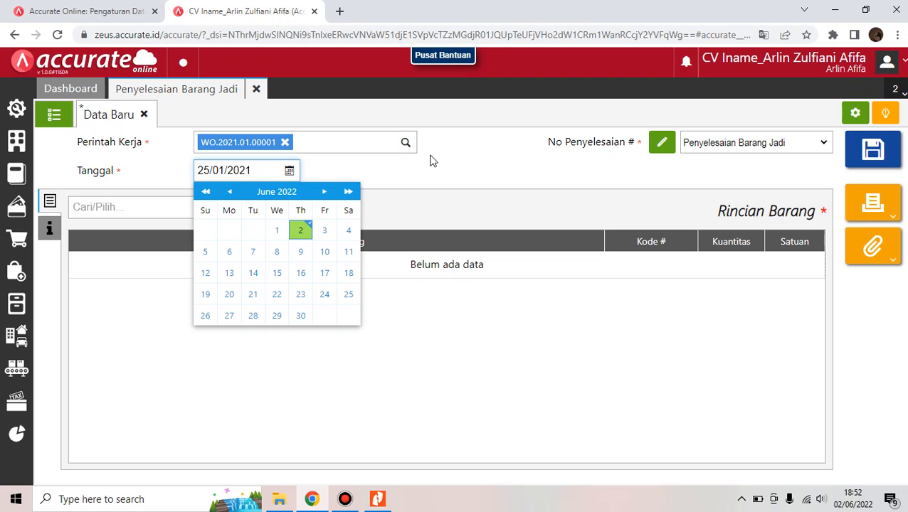
click(459, 192)
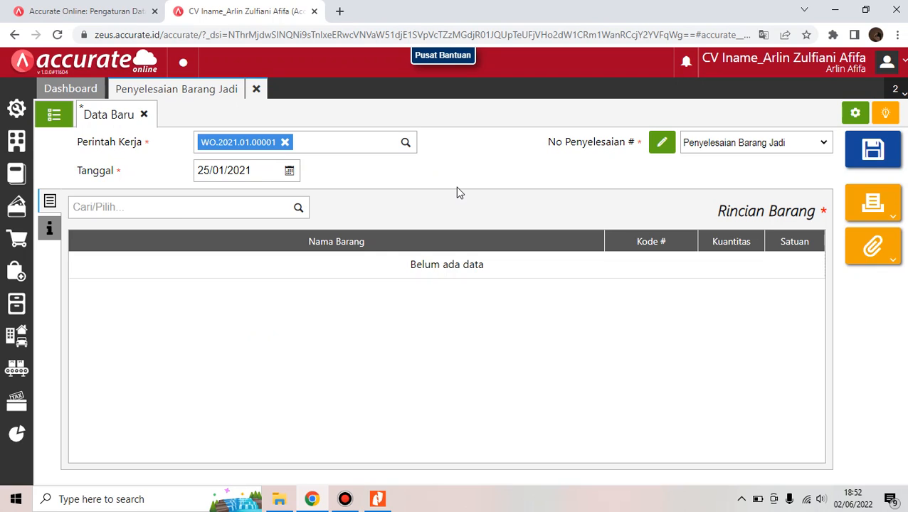
Add INAMIE Mie Kering at 100 DUS and save as FGS.2021.01.00001
click(298, 209)
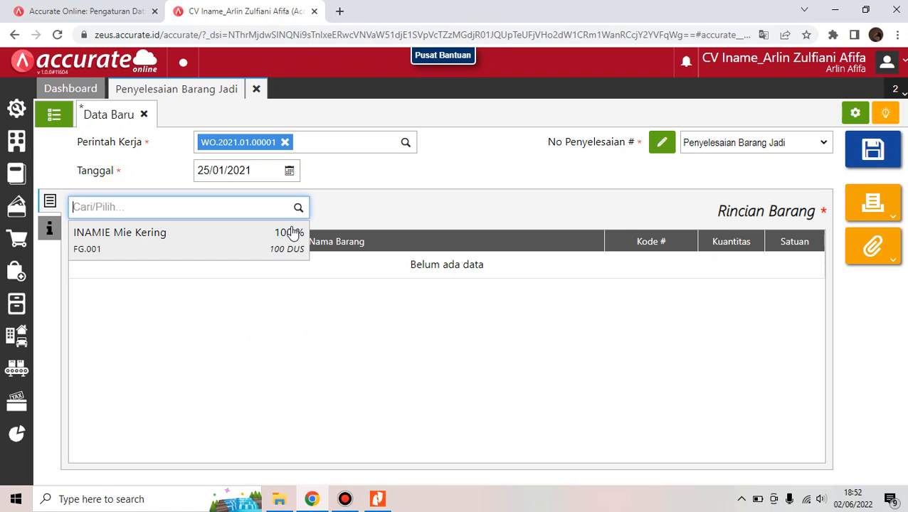
click(294, 232)
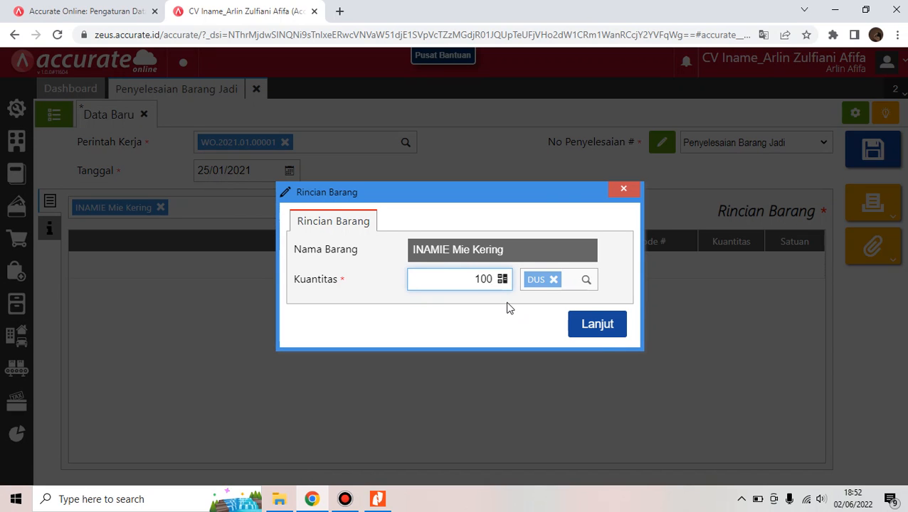
click(597, 324)
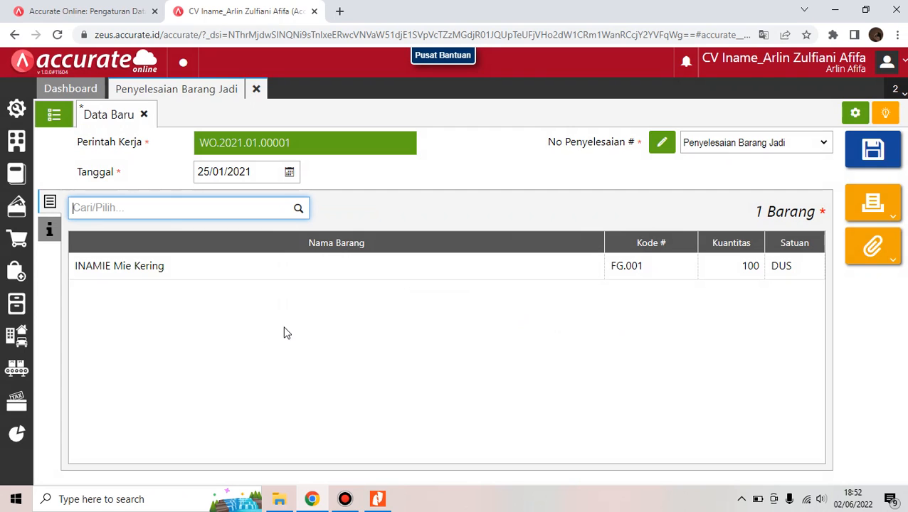
click(891, 168)
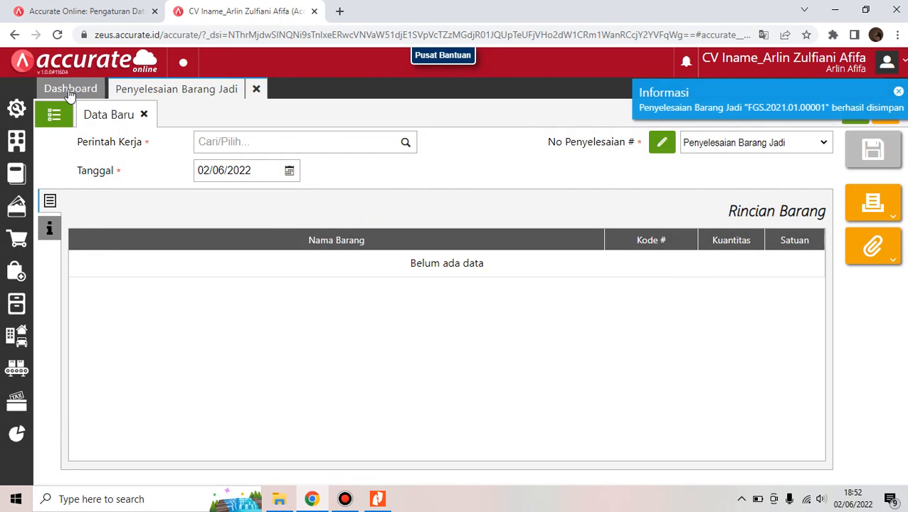
Open FGS.2021.01.00001 from the list and show its Rincian Jurnal
click(55, 114)
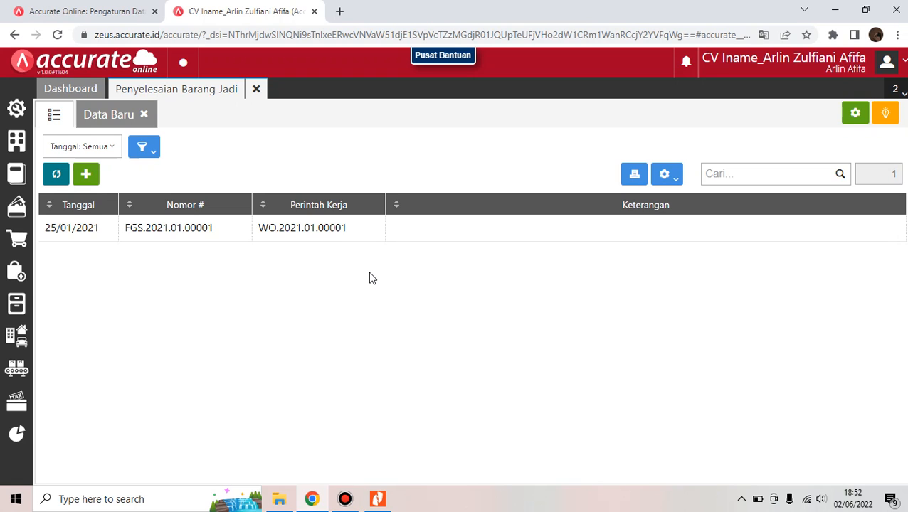
click(340, 235)
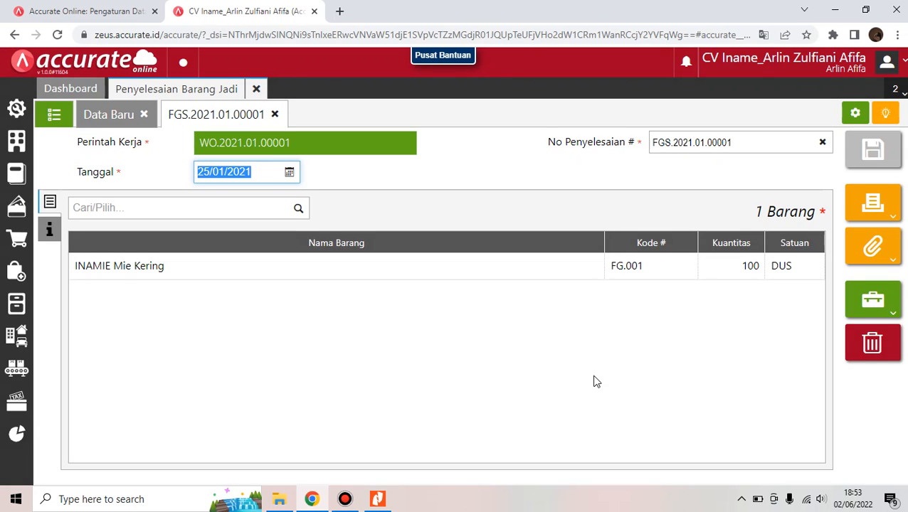
click(635, 297)
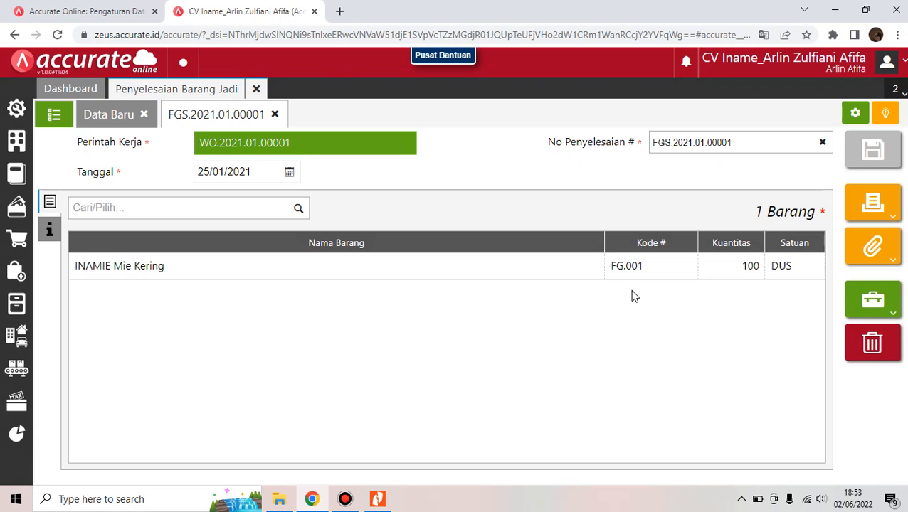
click(883, 302)
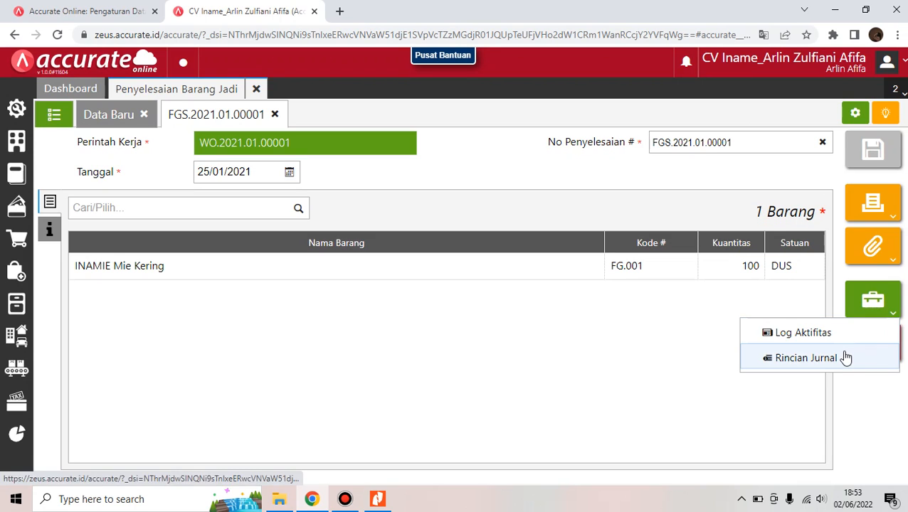
click(845, 358)
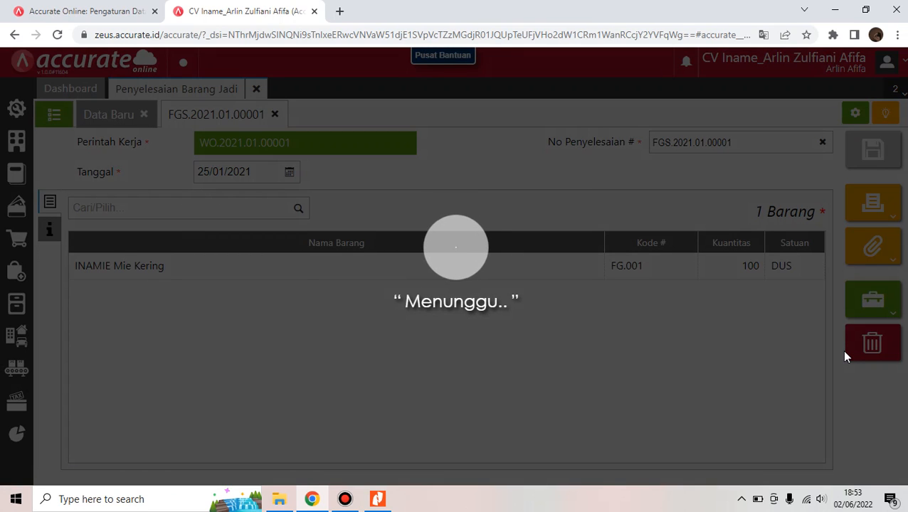
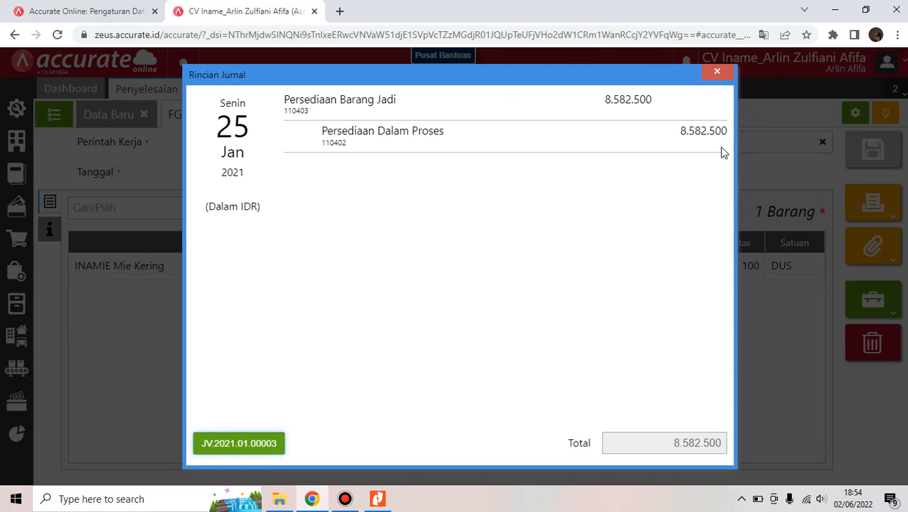
Close the Rincian Jurnal dialog and the Penyelesaian Barang Jadi tab
click(718, 74)
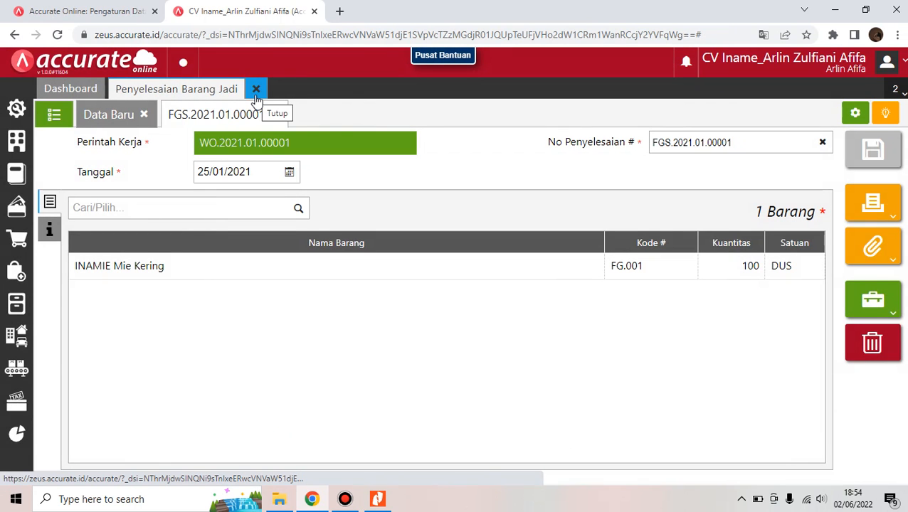
click(257, 98)
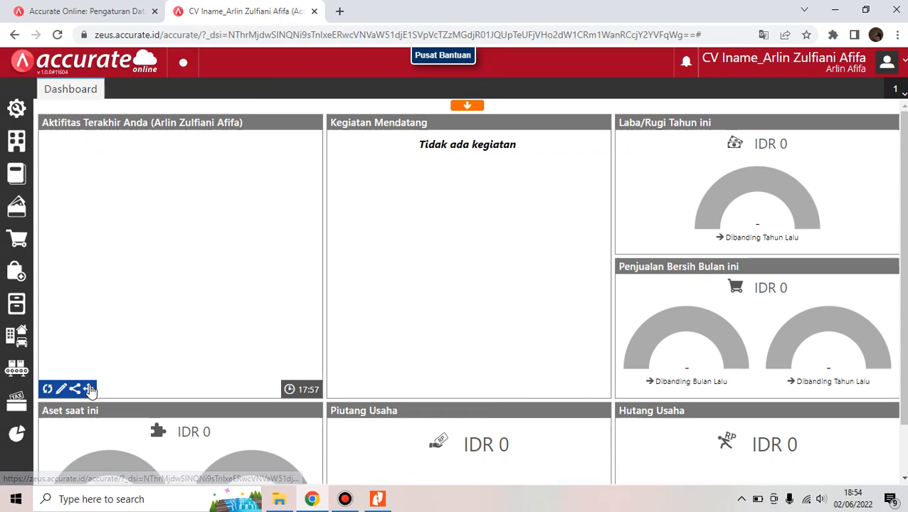
Open the INAMIE Mie Kering item record (FG.001) from the Barang & Jasa list view
click(20, 299)
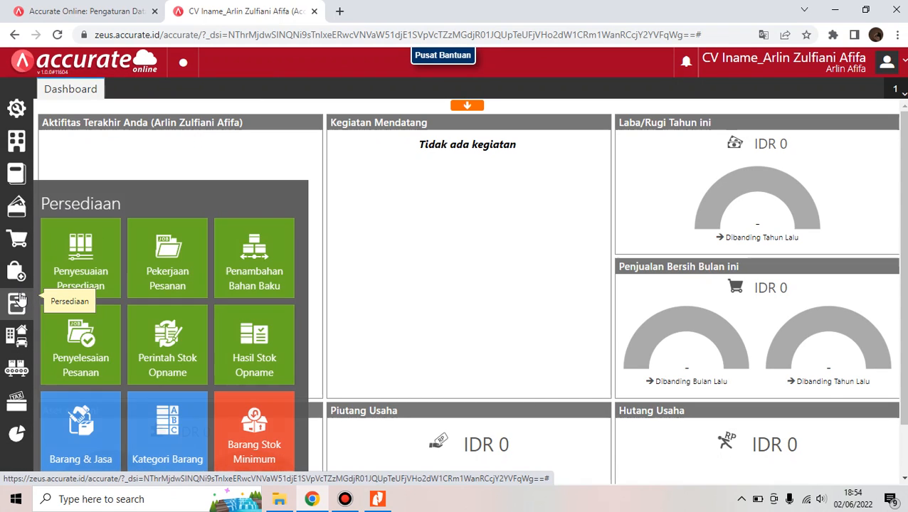
click(92, 429)
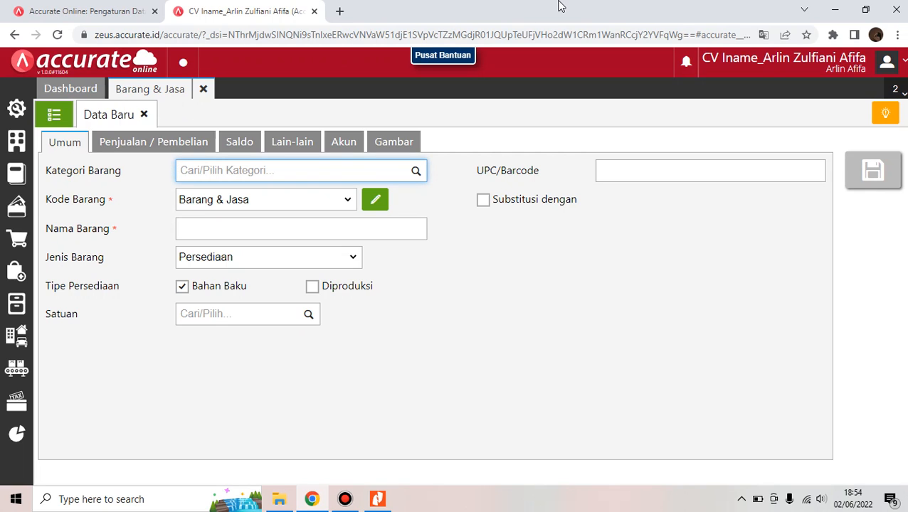
mouse_move(503, 6)
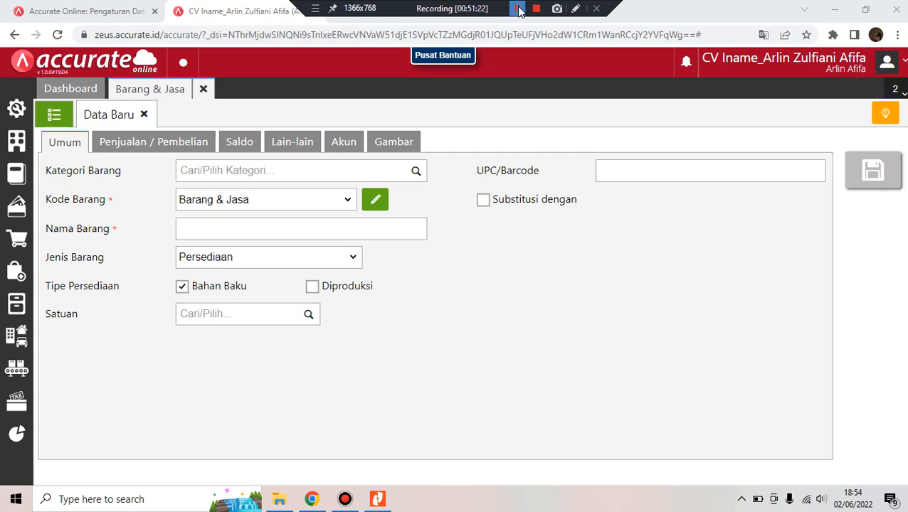
click(52, 115)
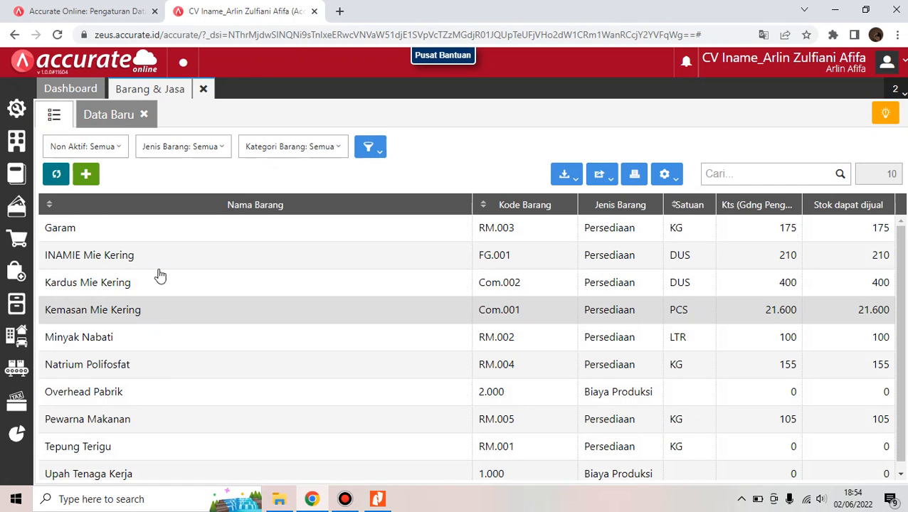
click(158, 270)
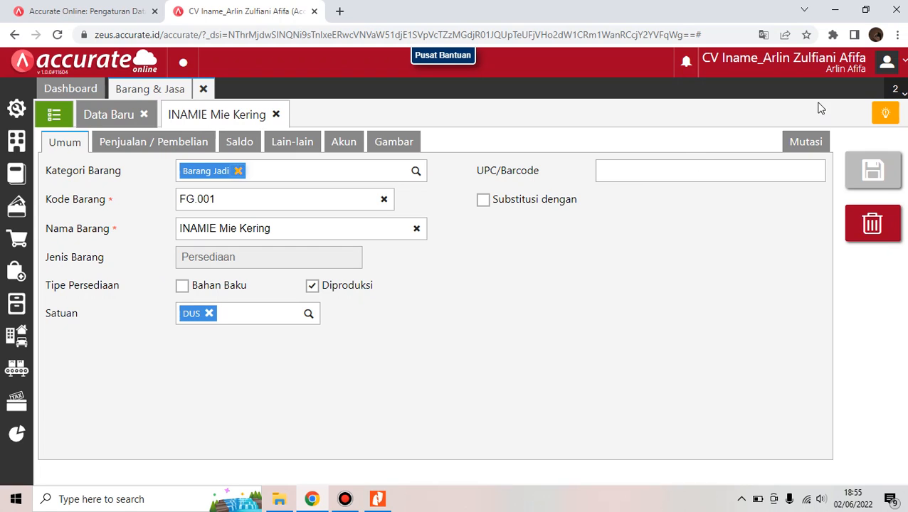
Show INAMIE Mie Kering's Mutasi for 31/12/2020–31/01/2021, with stock rising from 110 to 210
click(805, 142)
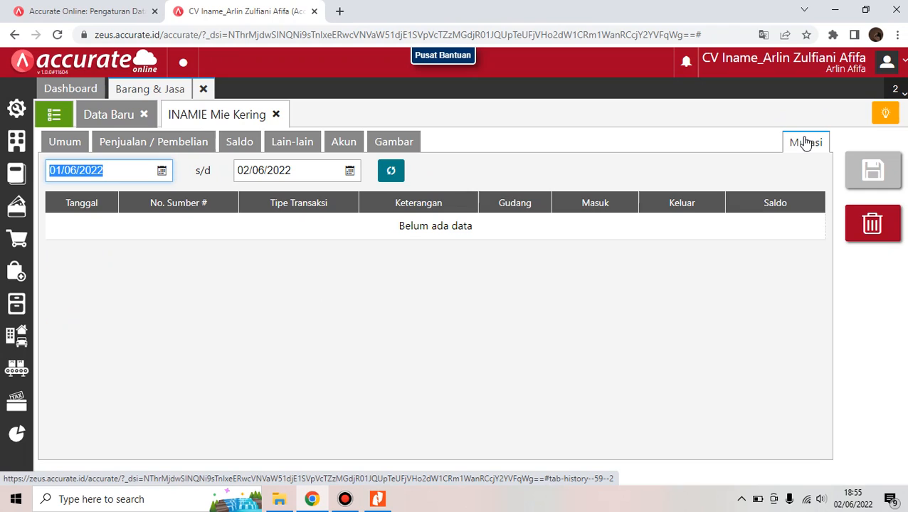
key(BackSpace)
text(31/12/)
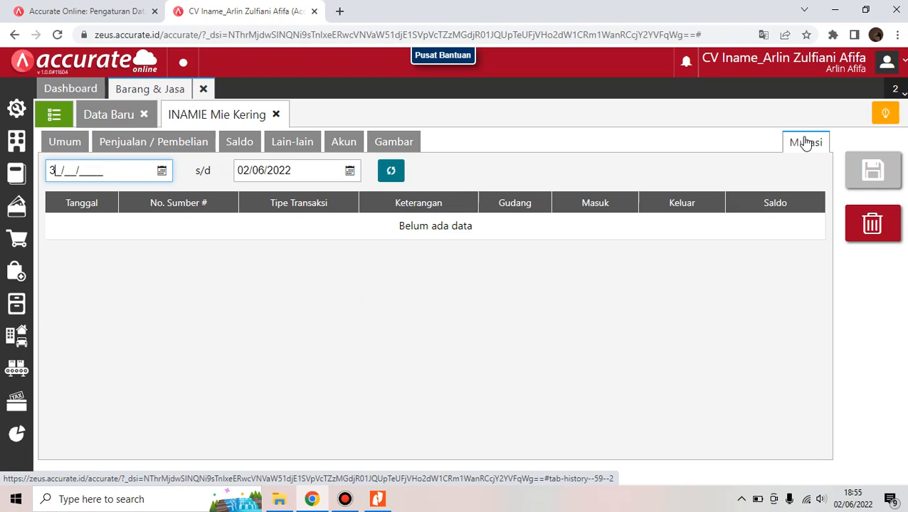
text(2020)
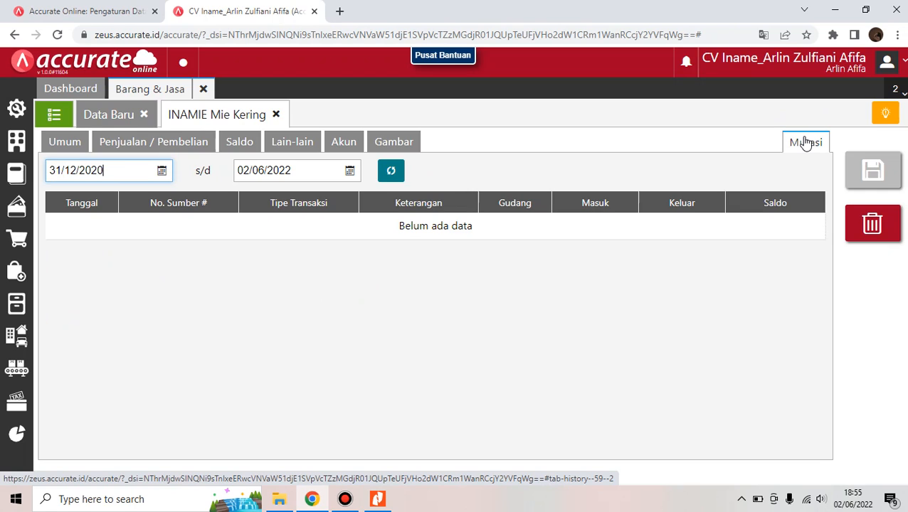
click(302, 171)
key(BackSpace)
text(31/01/20)
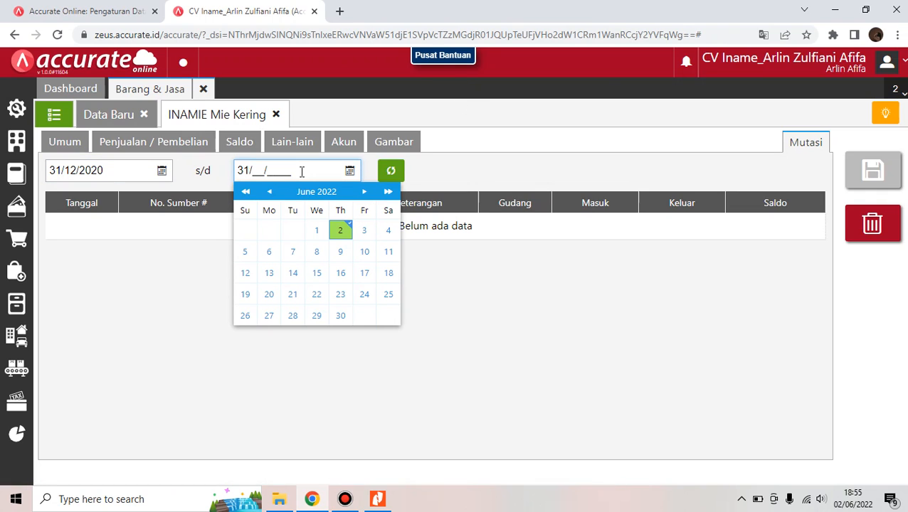
text(21)
click(439, 176)
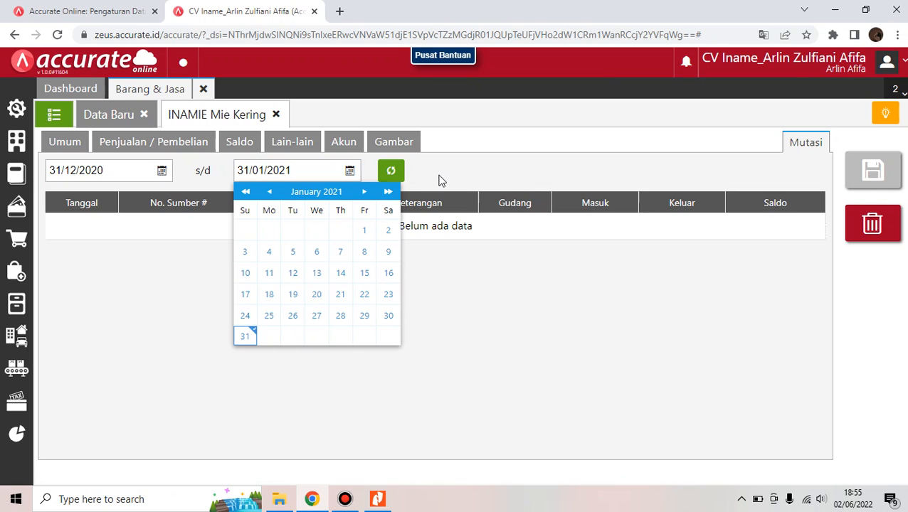
click(391, 172)
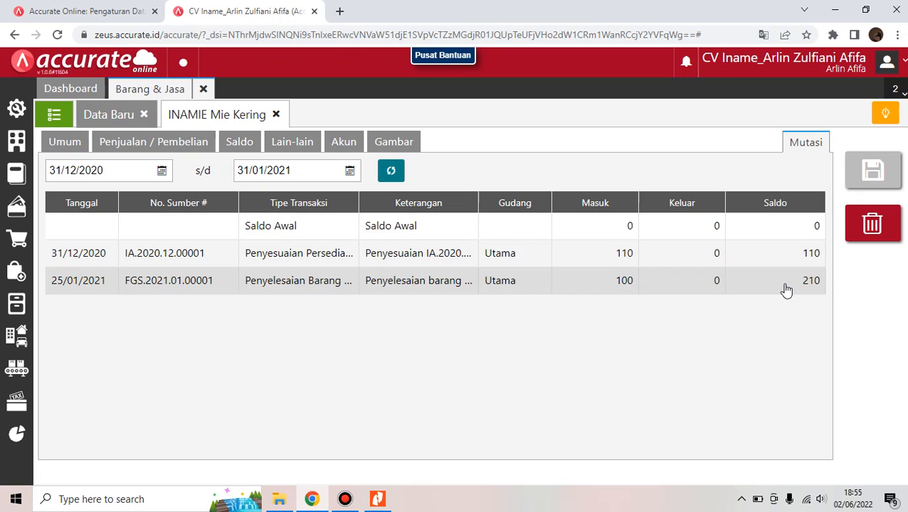
Close the Barang & Jasa tab, review the sales transactions PDF in Nitro Pro, and return to Chrome
click(205, 89)
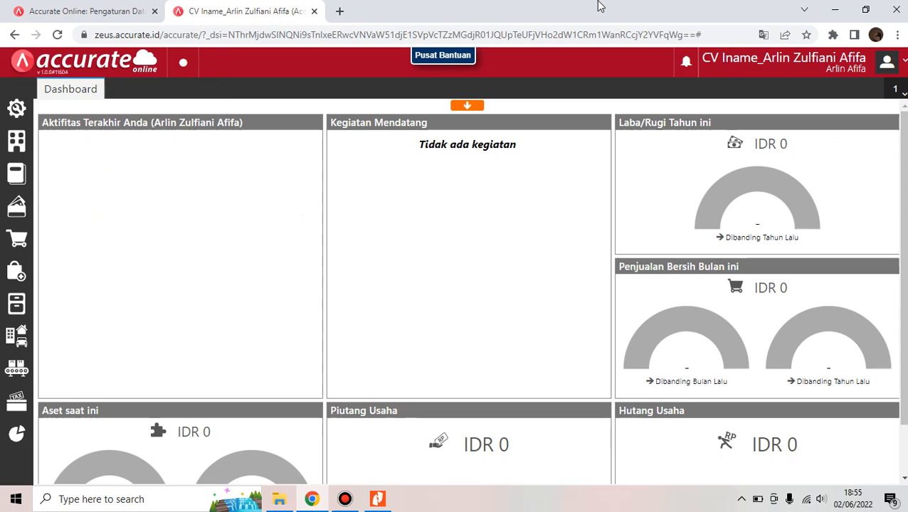
click(516, 8)
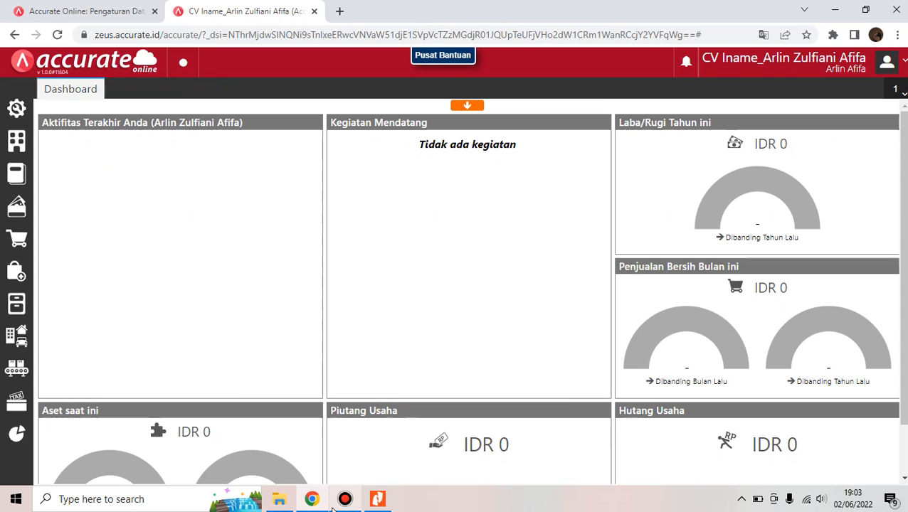
click(378, 501)
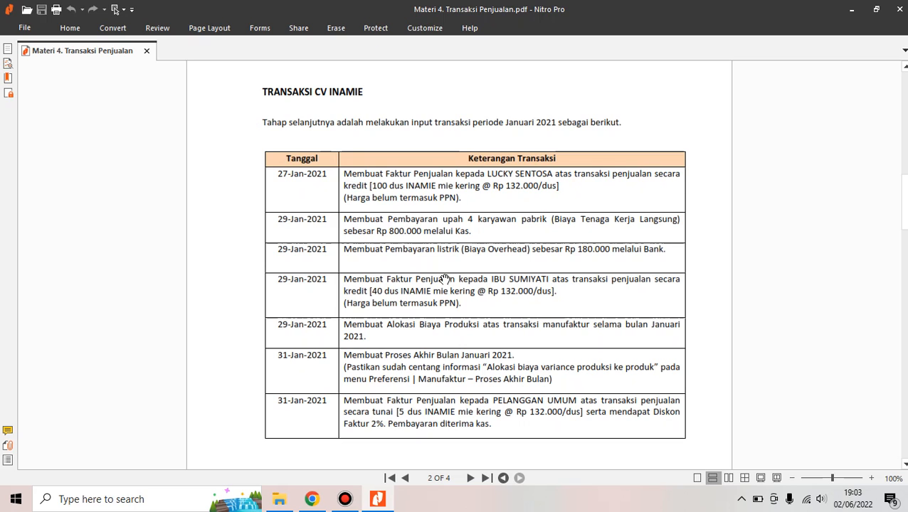
click(321, 504)
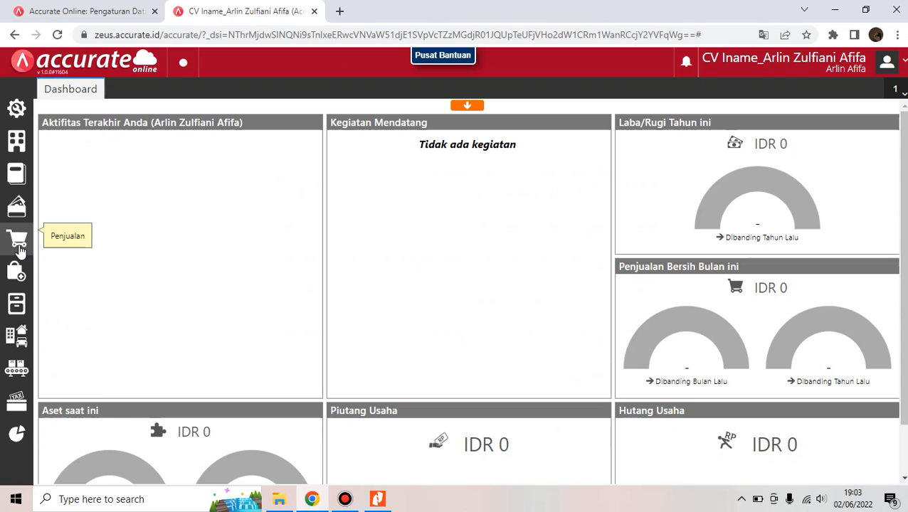
mouse_move(20, 253)
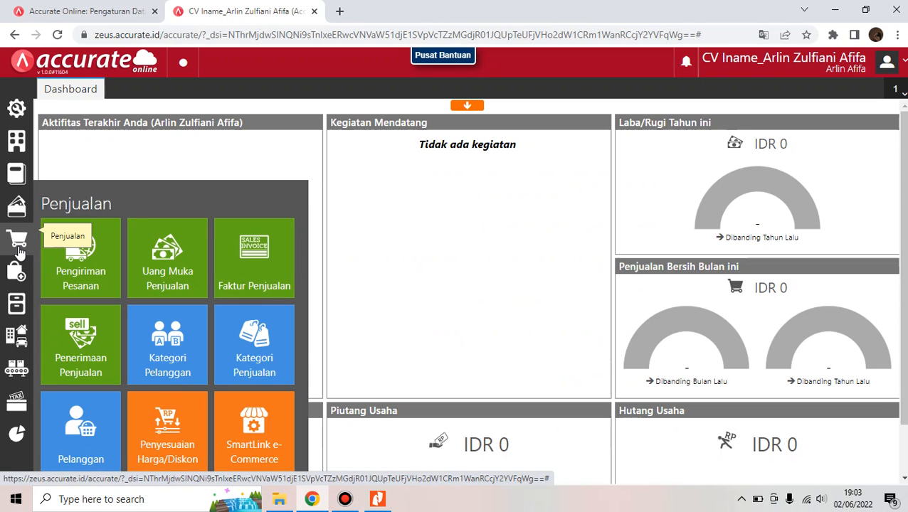
click(216, 278)
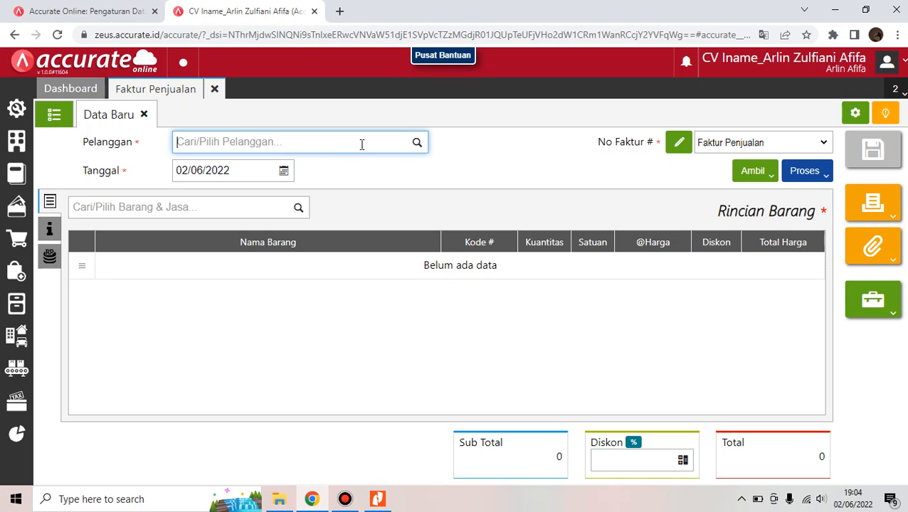
text(l)
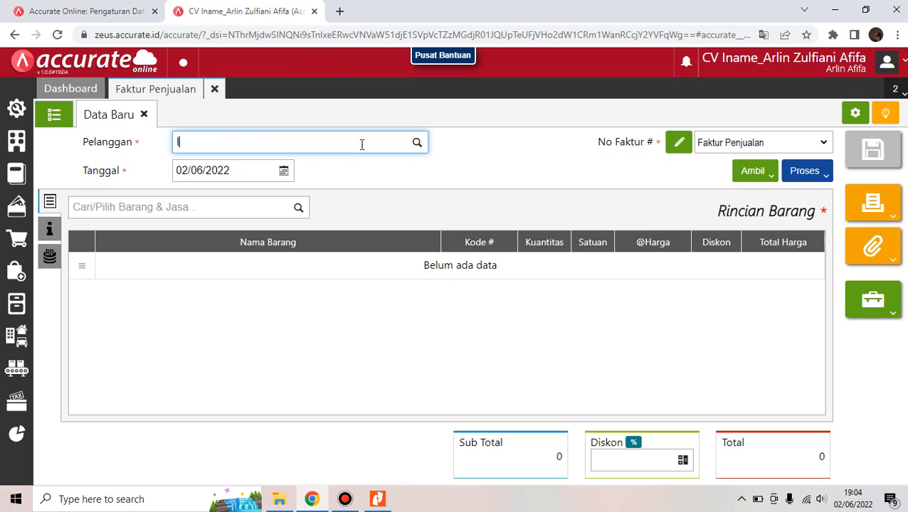
text(y)
key(BackSpace)
text(u)
click(348, 174)
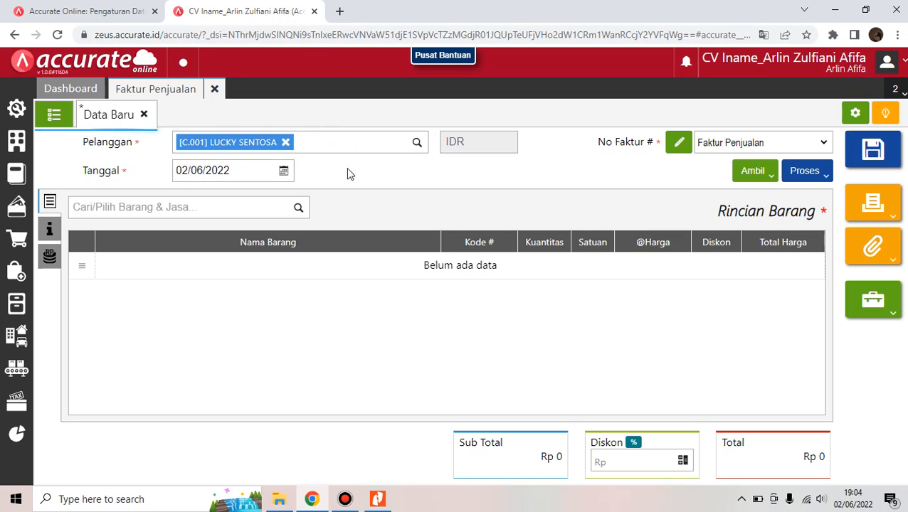
Set the invoice date to 27/01/2021
click(249, 171)
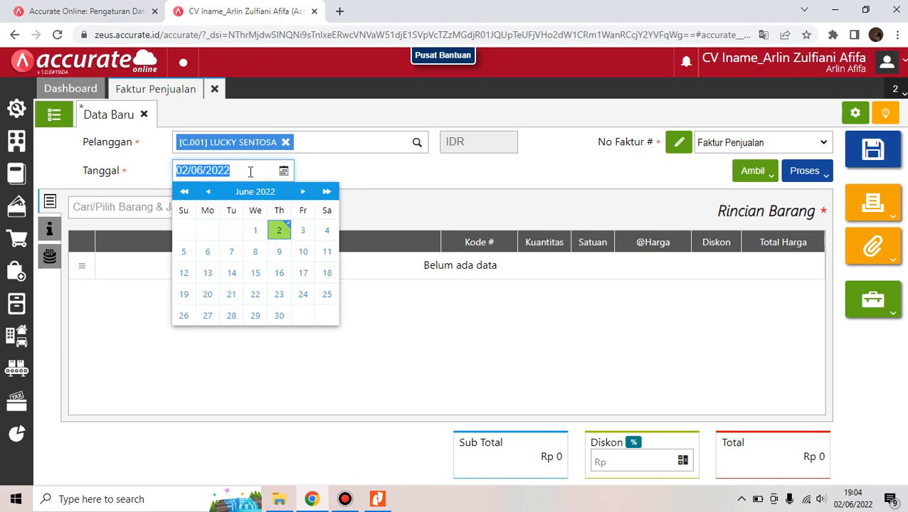
key(BackSpace)
text(27/)
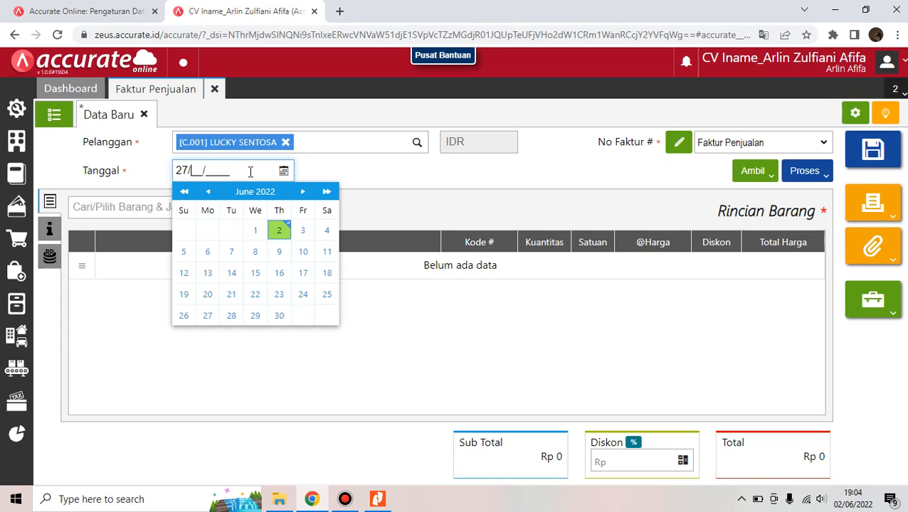
text(01/2021)
click(367, 173)
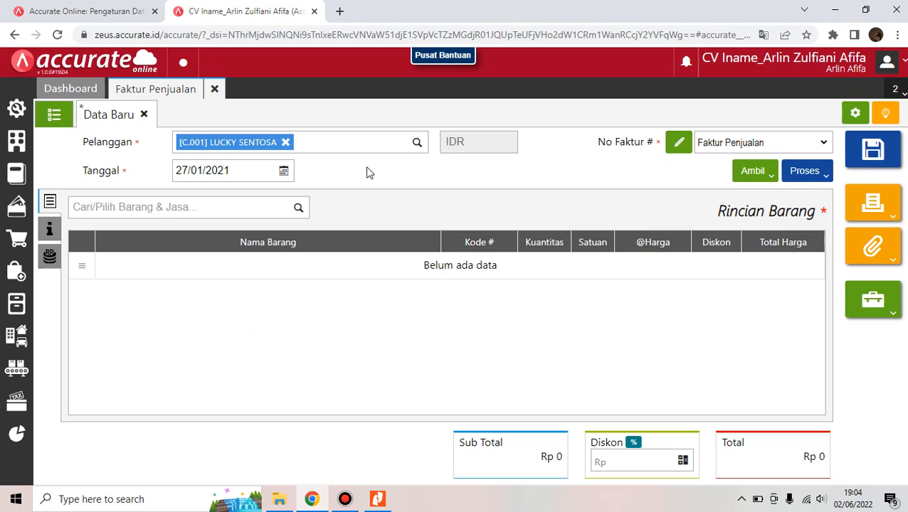
click(298, 208)
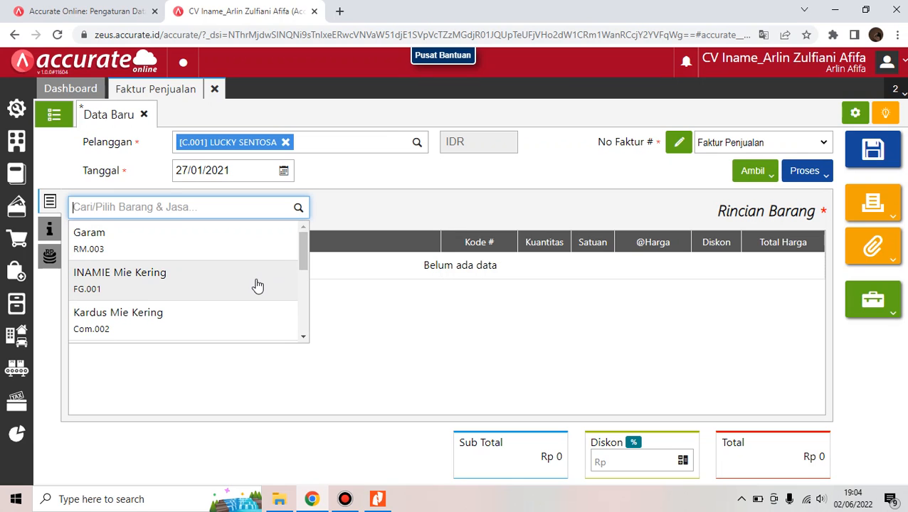
Add INAMIE Mie Kering to the invoice at 100 DUS, 132.000 each
click(257, 285)
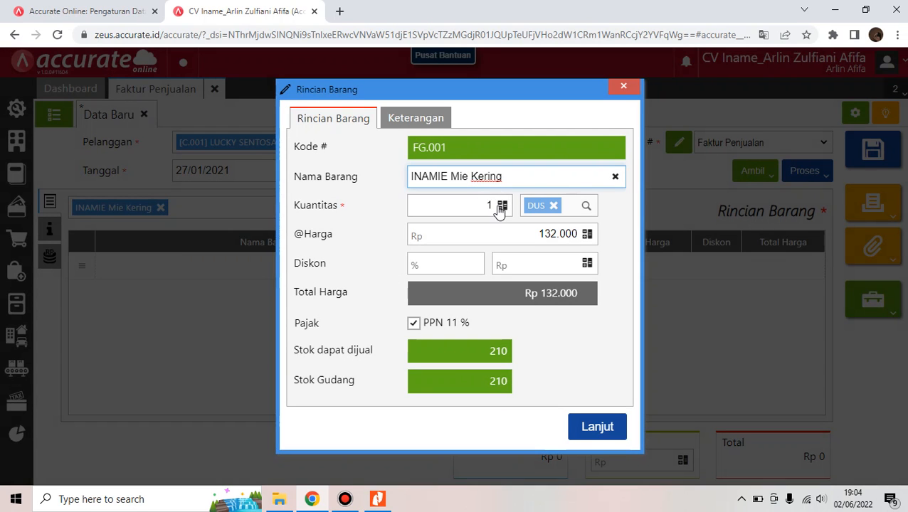
click(493, 207)
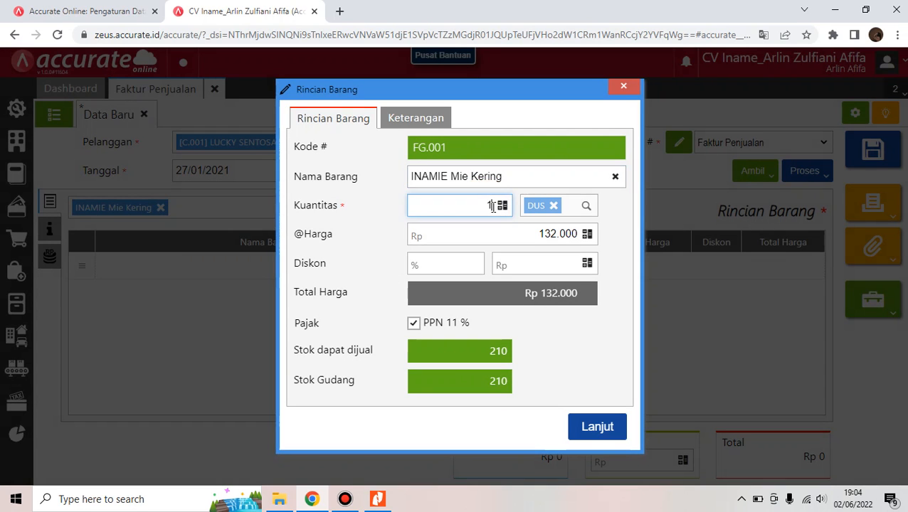
text(00)
click(477, 287)
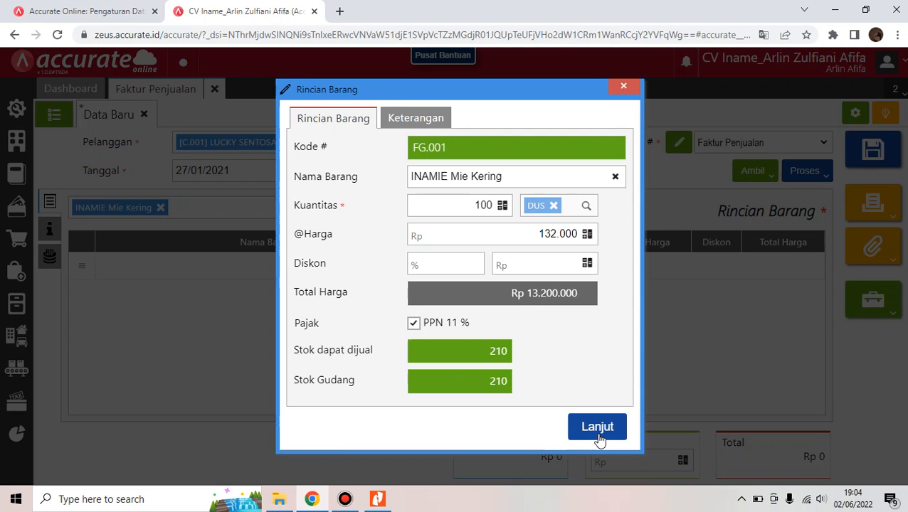
click(598, 428)
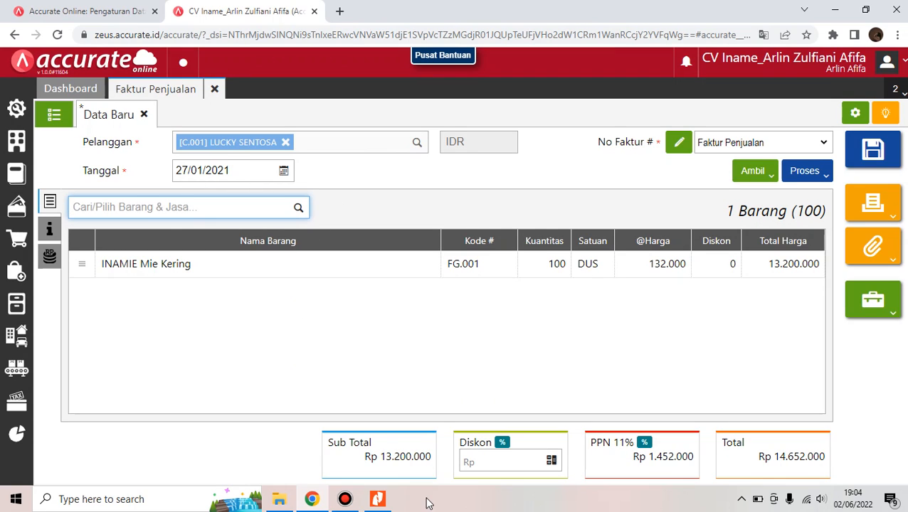
Set the invoice's PPN rate to 10%, giving Rp 1.320.000 VAT and Rp 14.520.000 total
click(645, 444)
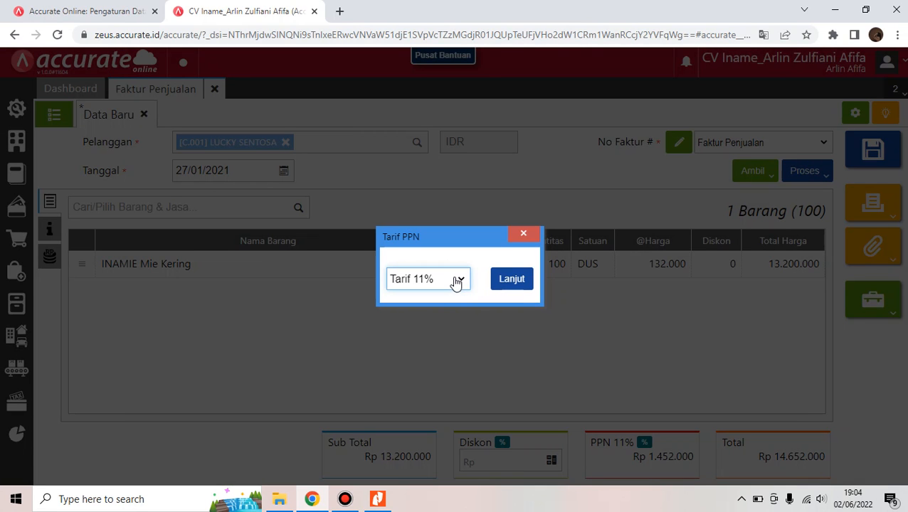
click(455, 282)
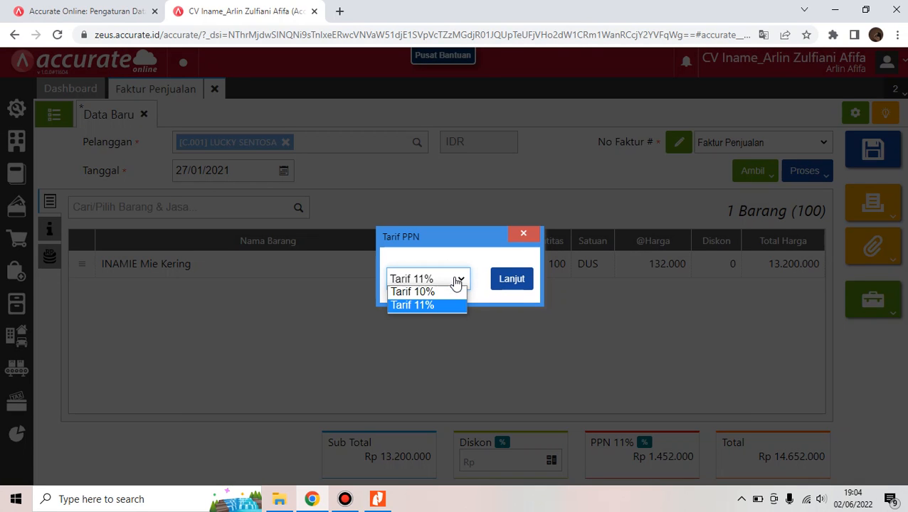
click(453, 291)
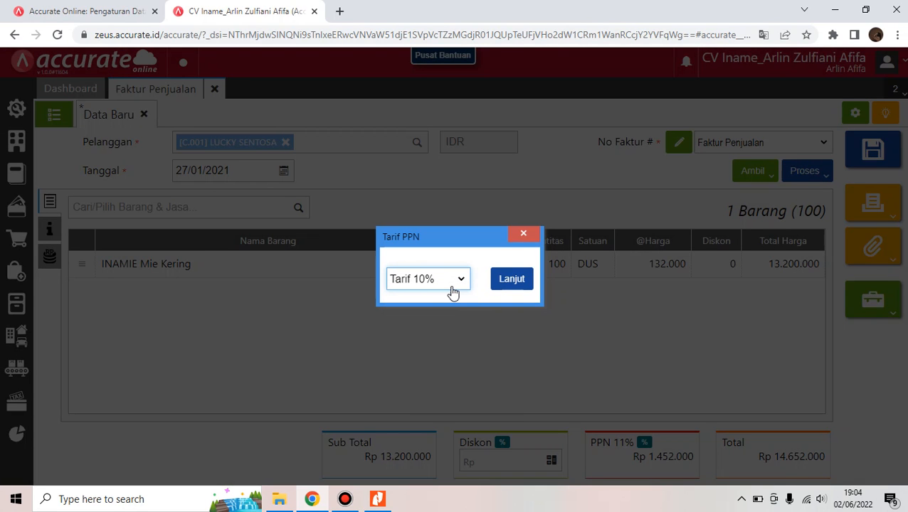
click(514, 279)
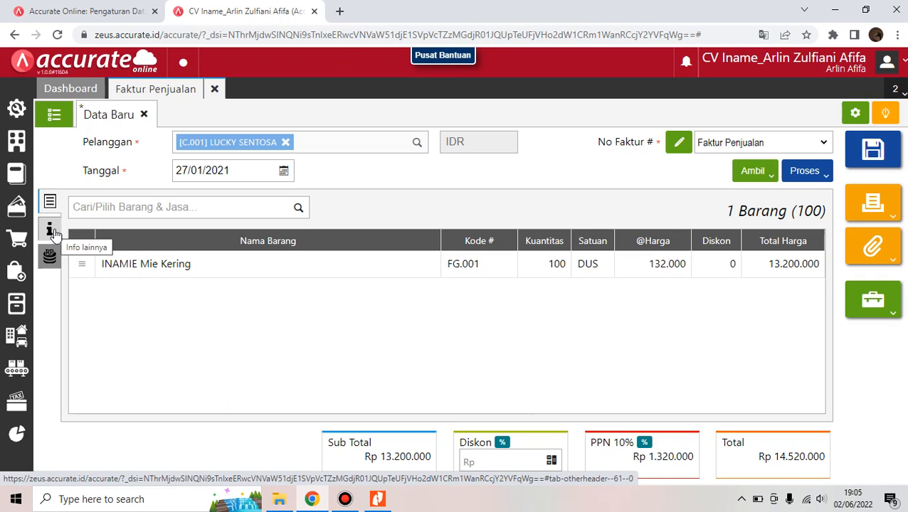
click(54, 232)
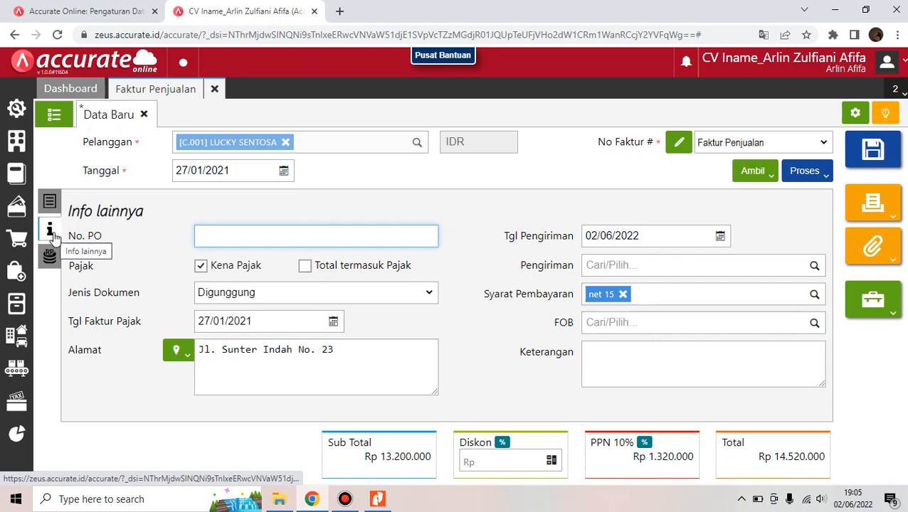
Enter the note 'Penjualan secara kredit' in Keterangan and save invoice SI.2021.01.00001
click(638, 363)
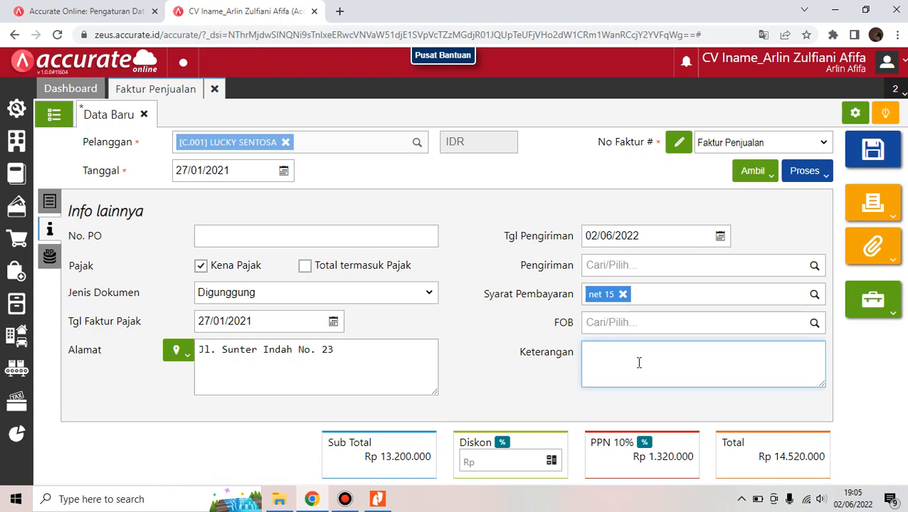
text(Penjualan)
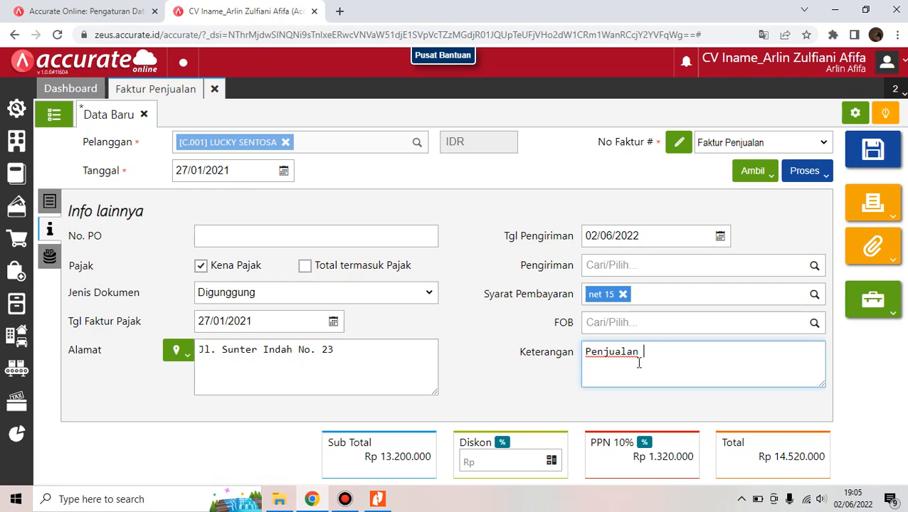
text( secara kredit)
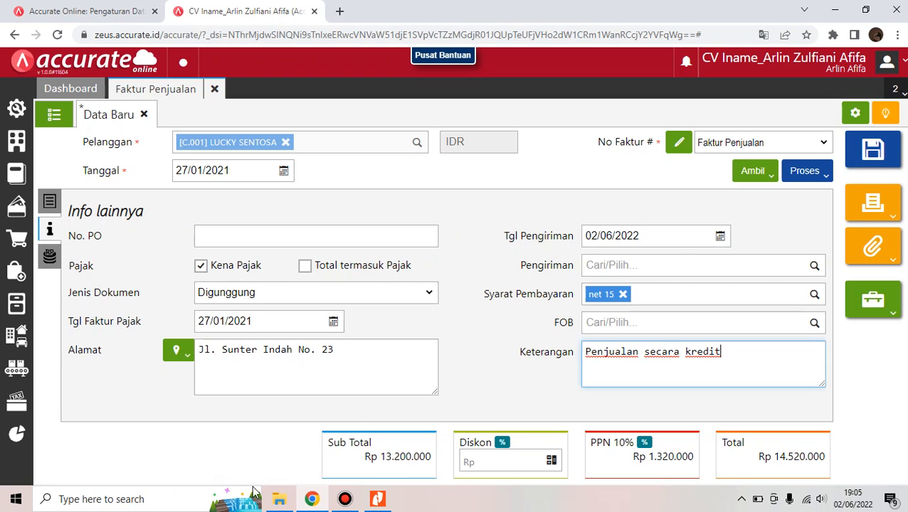
click(882, 166)
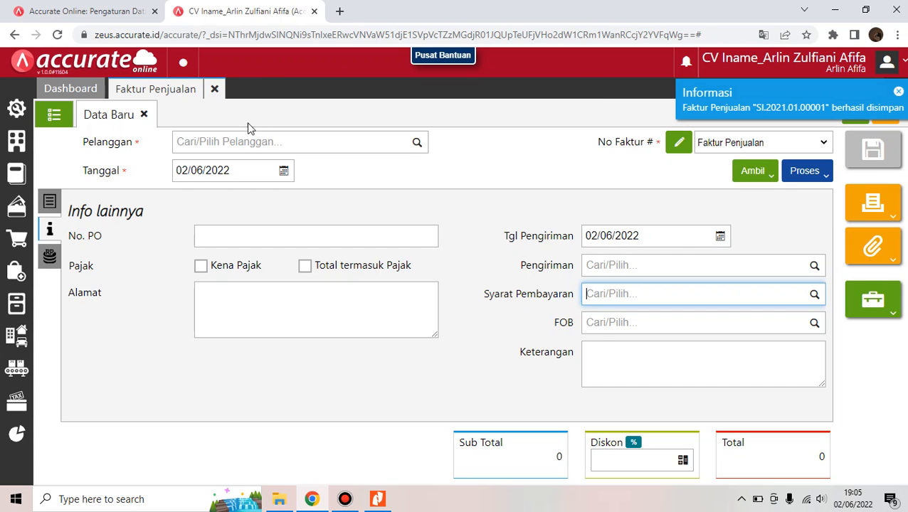
Reopen SI.2021.01.00001 and review its journal JV.2021.01.00004 totalling 20.802.500
click(52, 114)
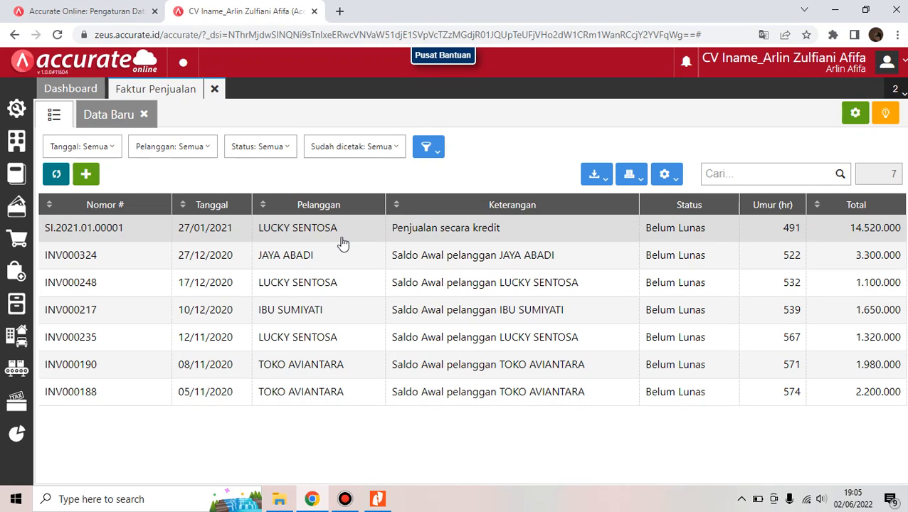
click(342, 242)
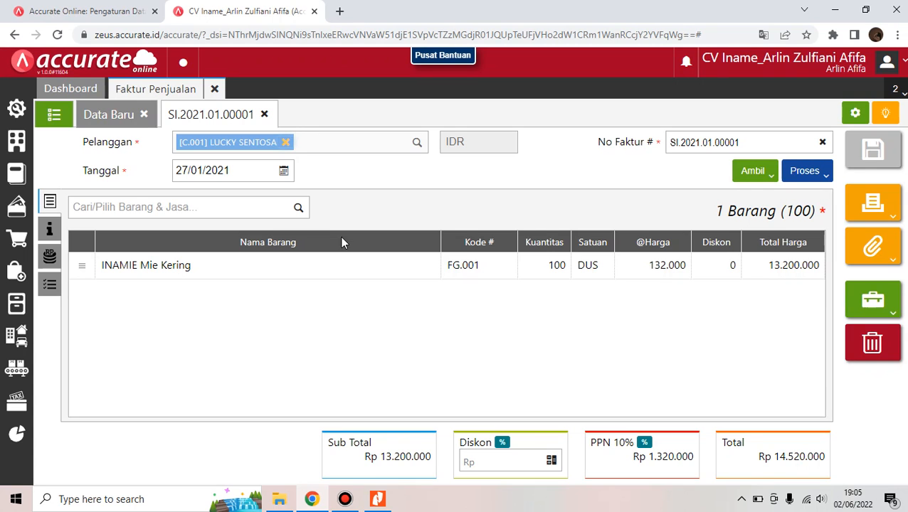
click(895, 298)
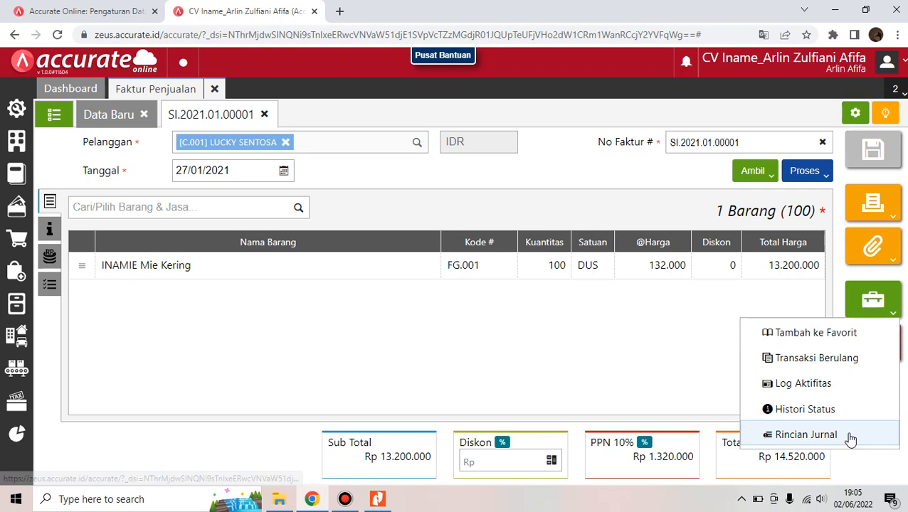
click(806, 435)
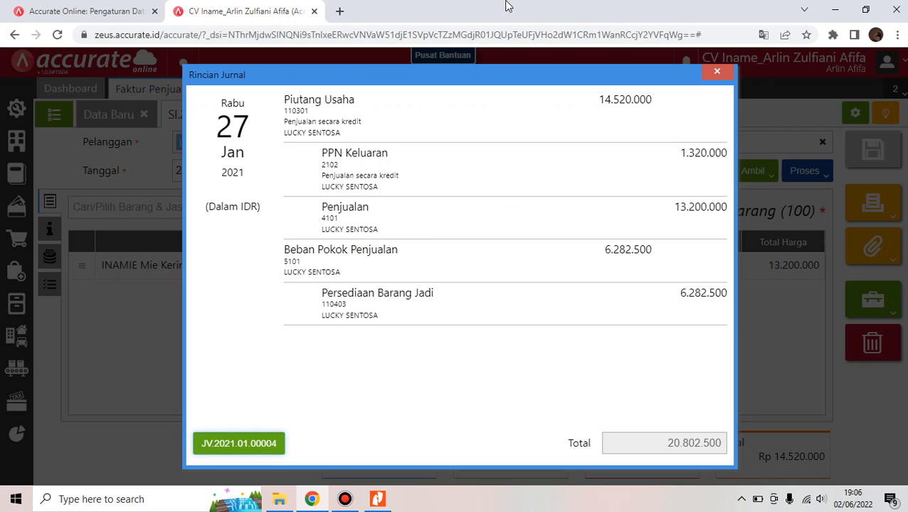
mouse_move(499, 5)
click(716, 71)
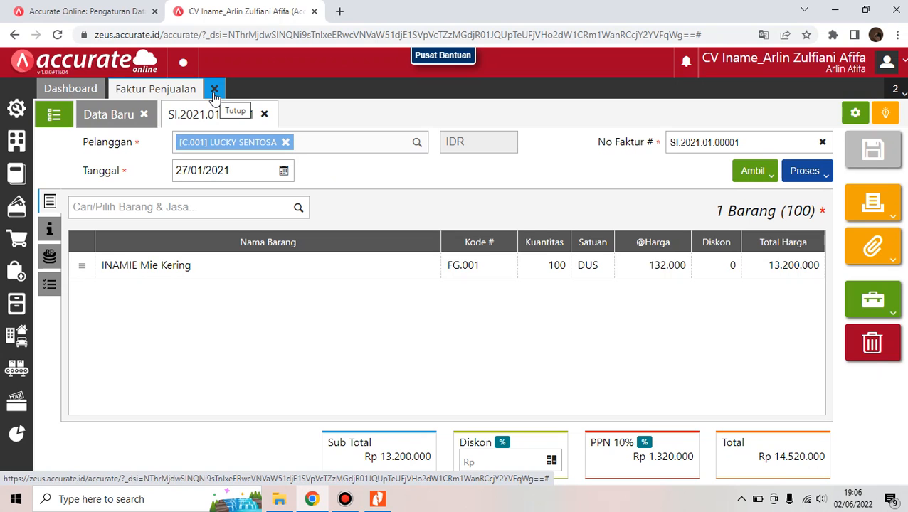
Close the Faktur Penjualan tab, recheck the transaction list in Nitro Pro, and return to Chrome
click(215, 90)
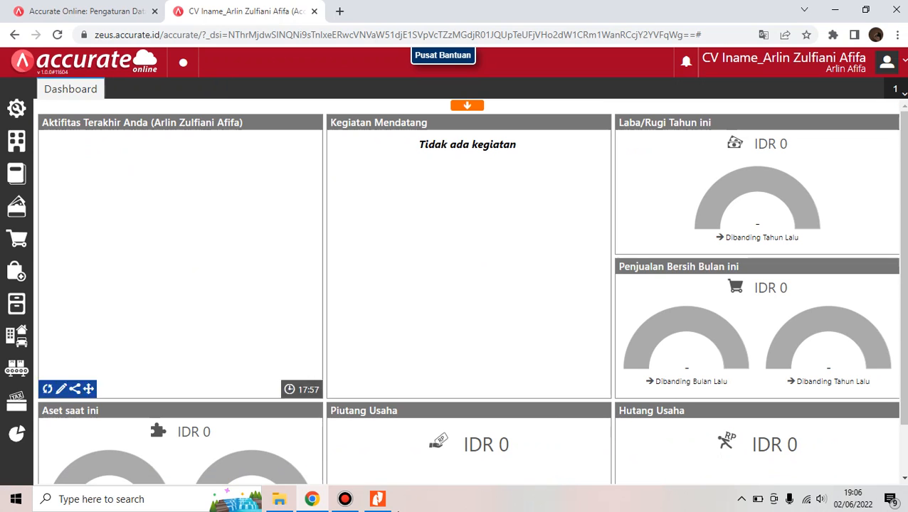
mouse_move(376, 504)
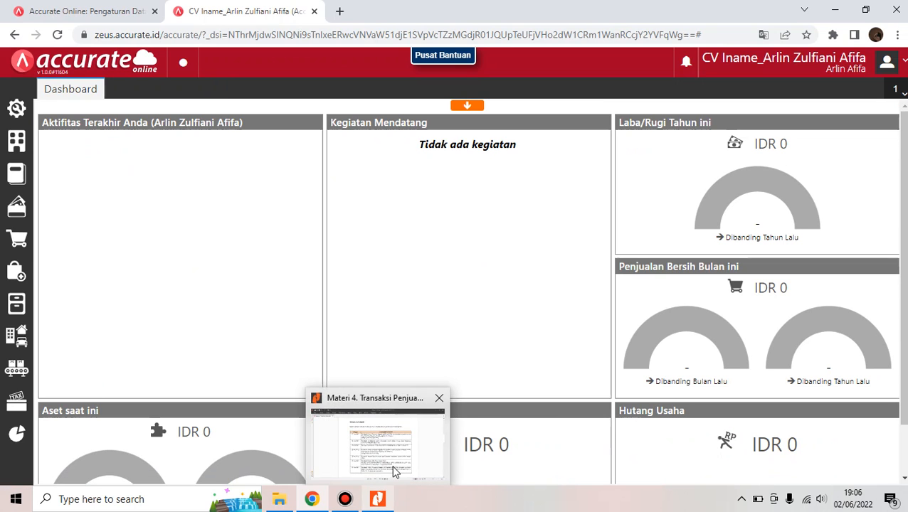
click(397, 472)
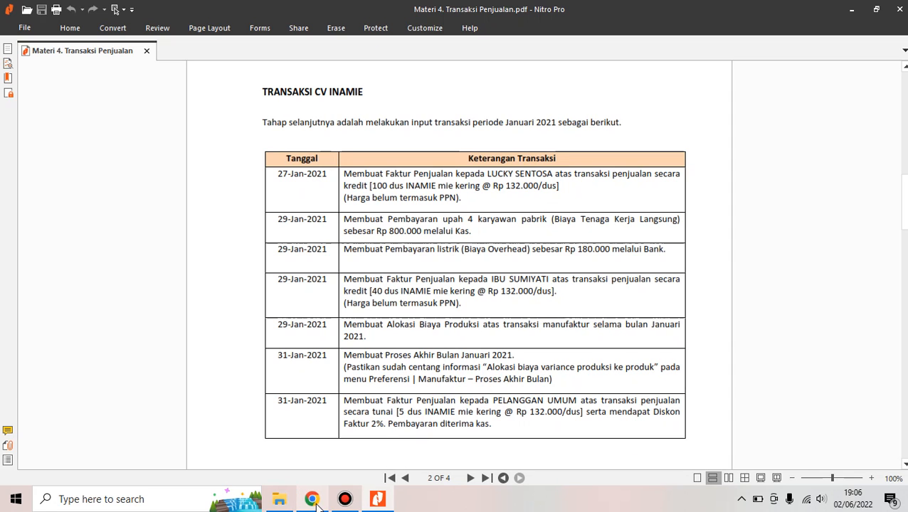
mouse_move(318, 504)
click(321, 423)
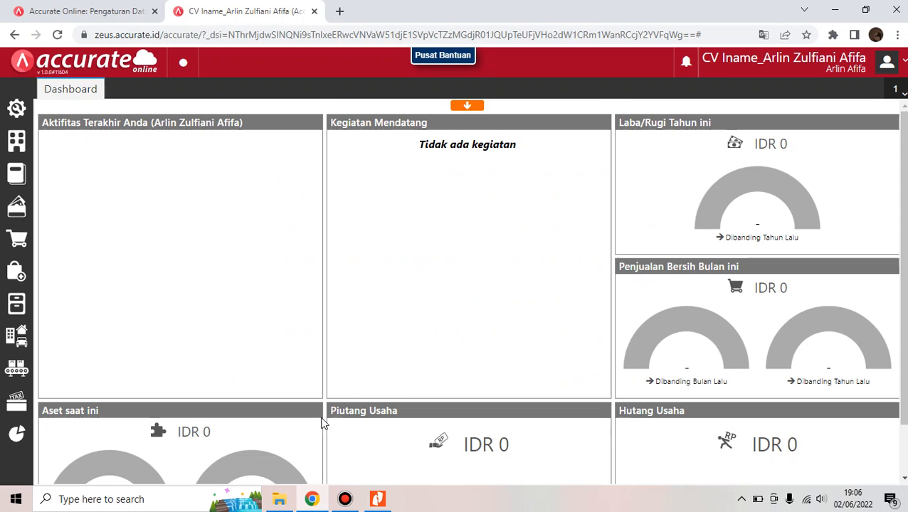
Start a new cash payment from the Kas account dated 29/01/2021
click(25, 218)
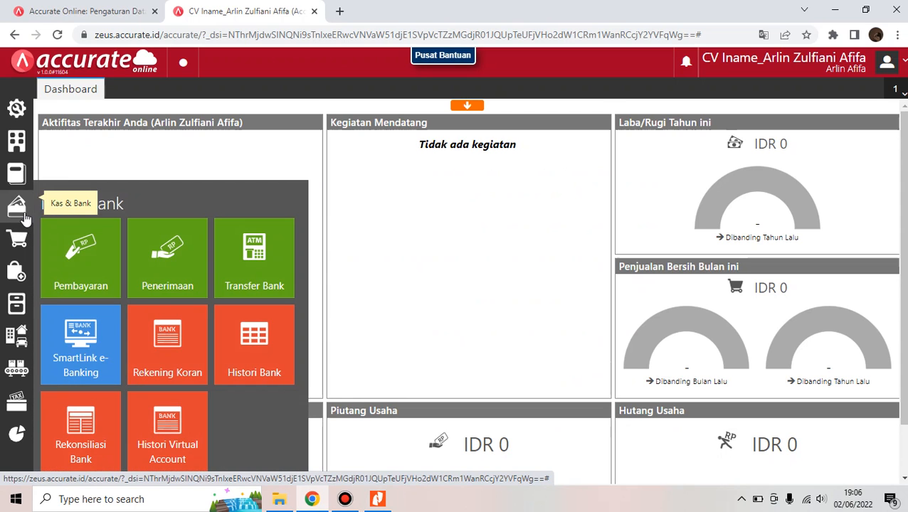
click(64, 233)
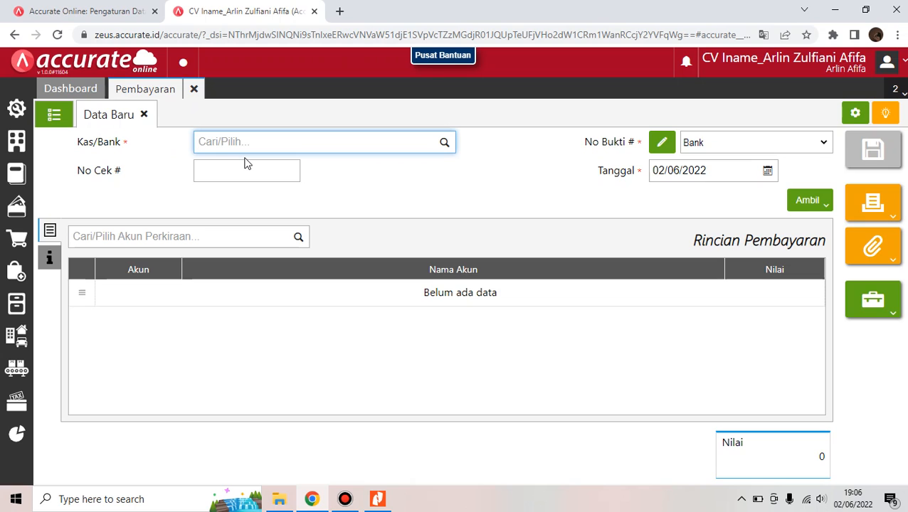
click(446, 143)
click(406, 171)
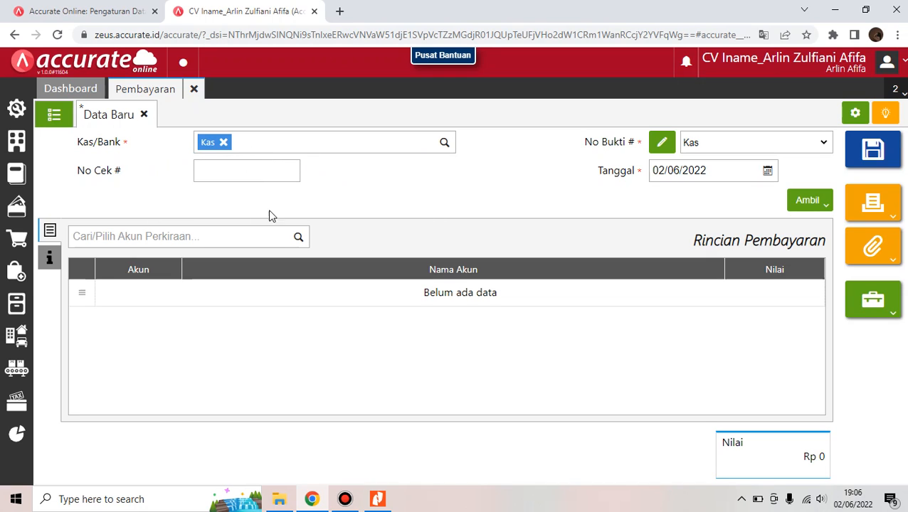
click(703, 170)
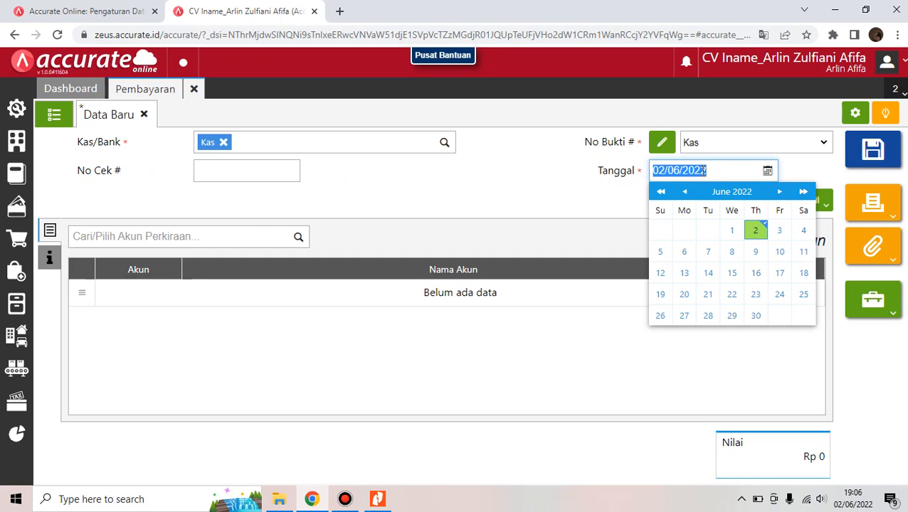
key(BackSpace)
text(29/01/)
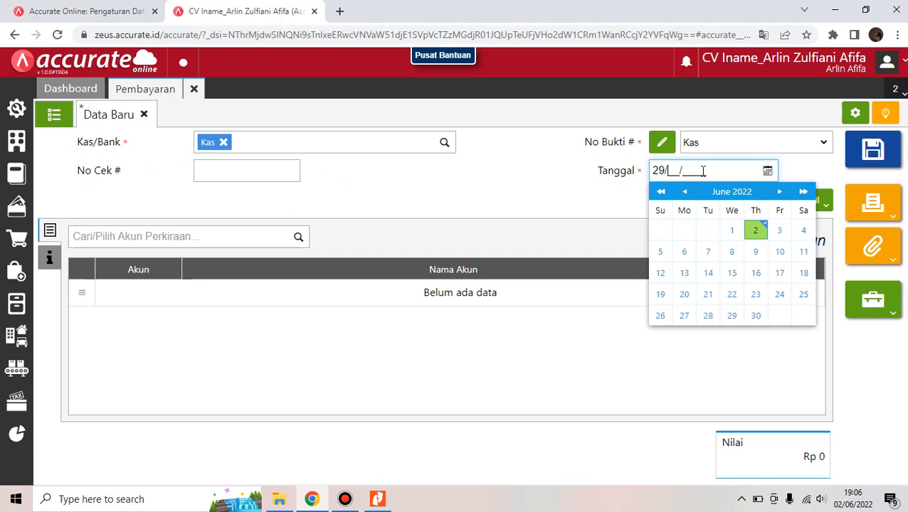
text(2021)
click(530, 190)
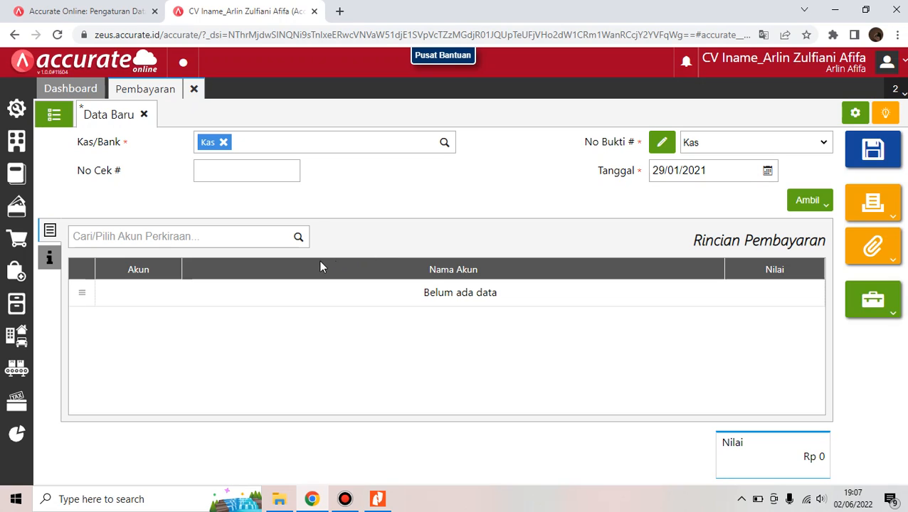
Add a Biaya Tenaga Kerja Langsung line of 800.000 to the payment
click(299, 237)
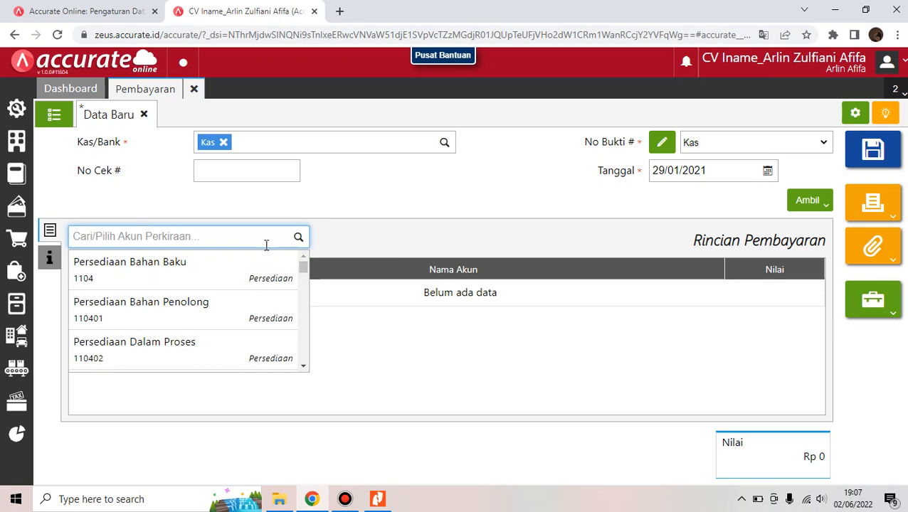
text(tenaga)
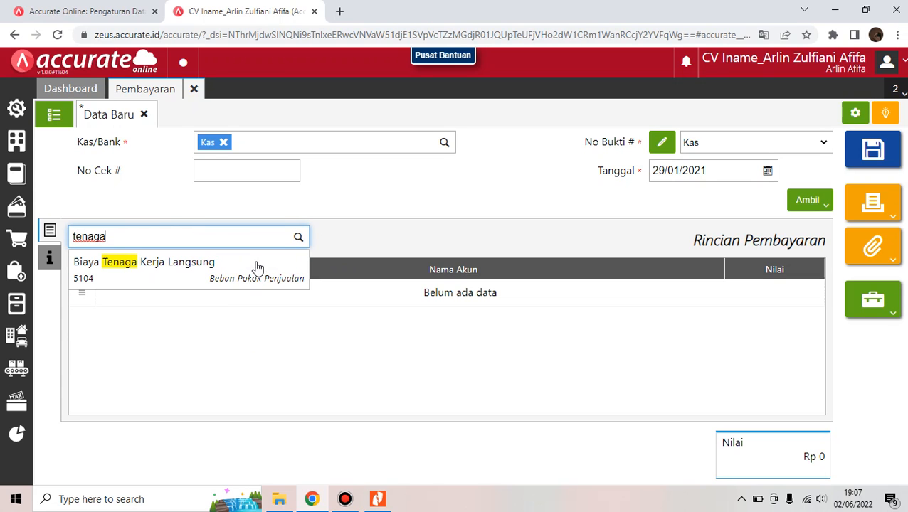
click(256, 272)
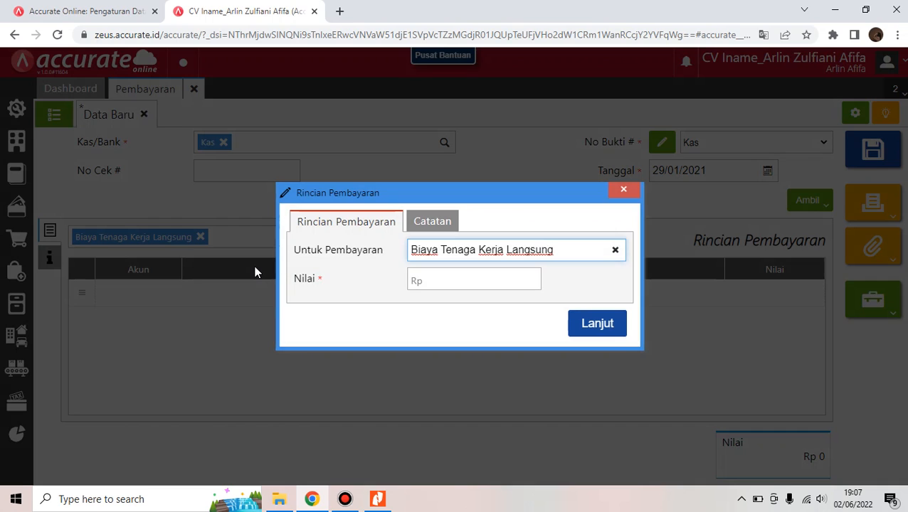
click(457, 284)
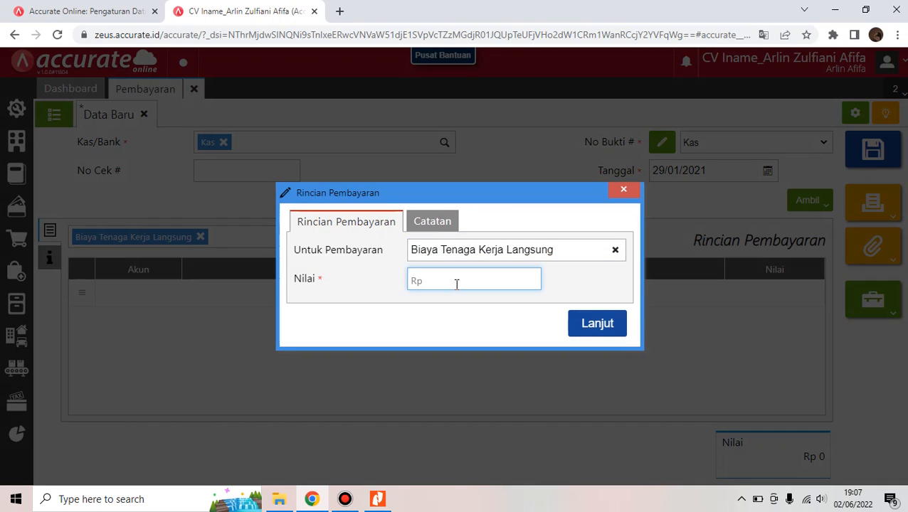
text(800.000)
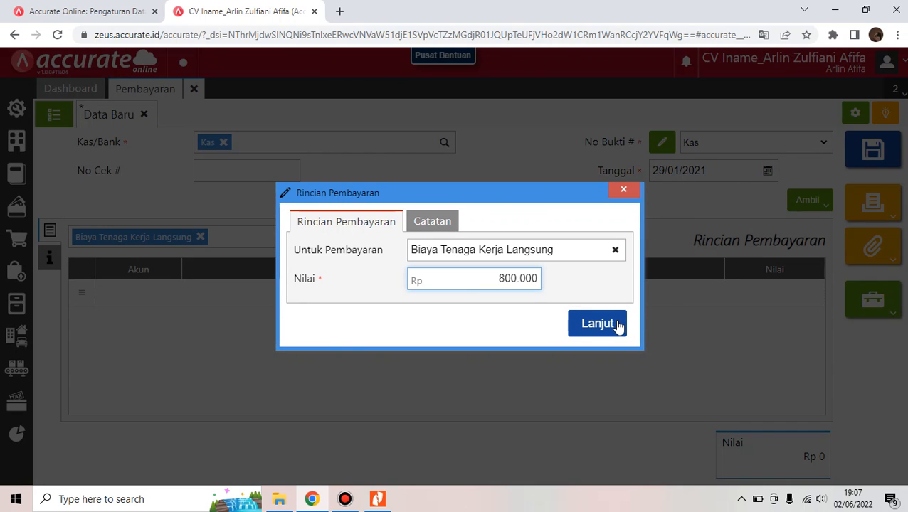
click(618, 326)
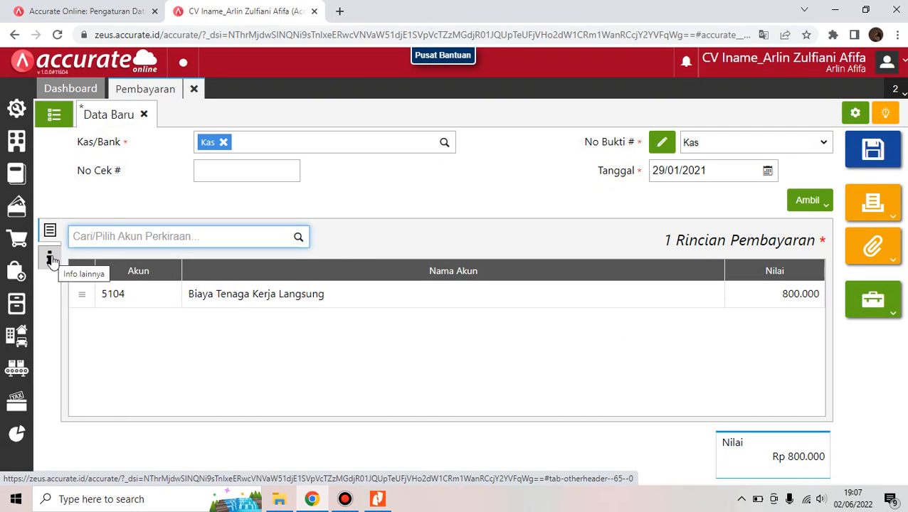
Note the payment as 'Pembayaran upah 4 karyawan' and save it
click(50, 258)
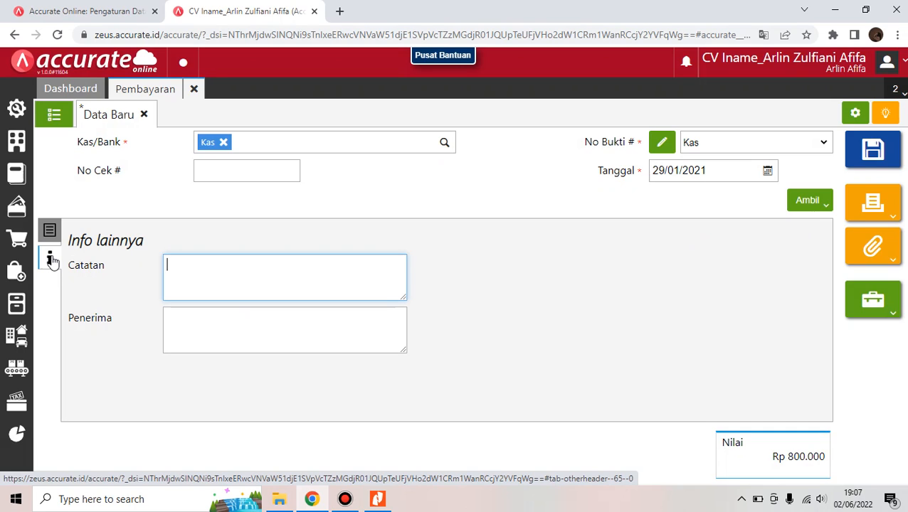
text(Pembayaran )
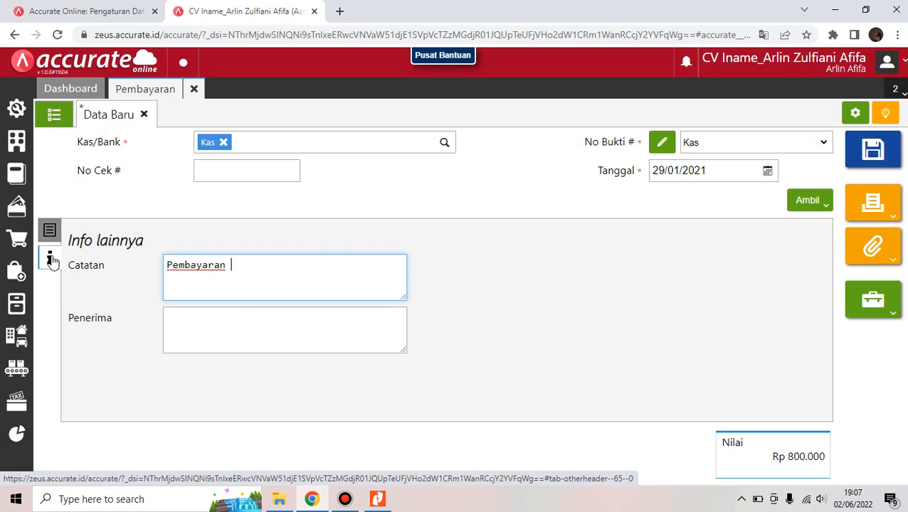
text(upah 4 karyawan)
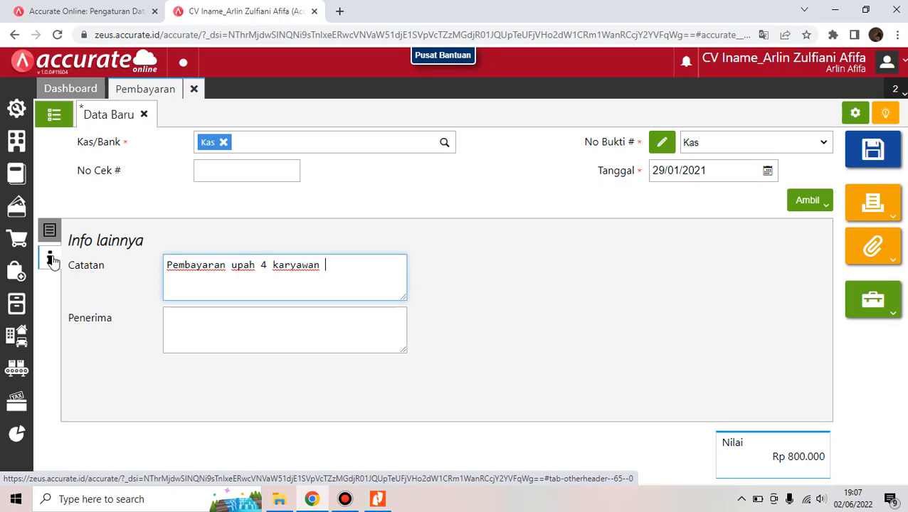
click(875, 147)
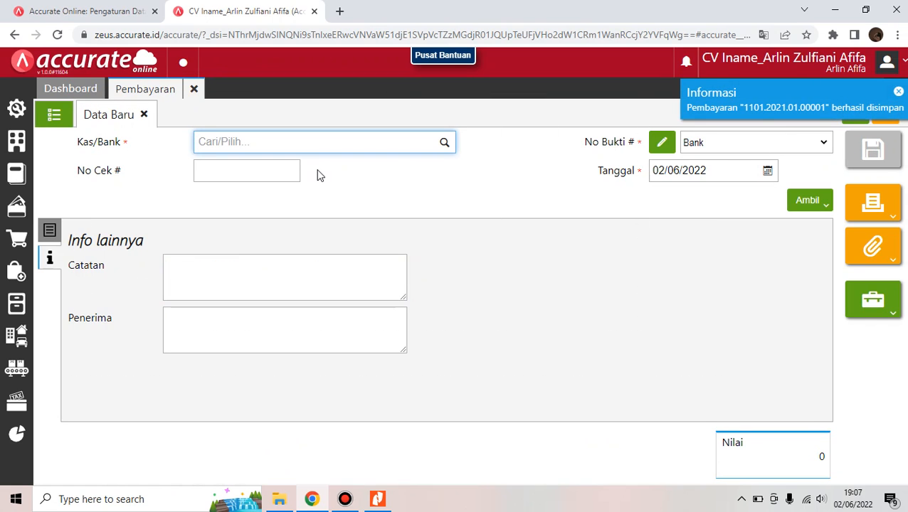
Check payment 1101.2021.01.00001 in the saved list, close Pembayaran, and bring up the Nitro Pro brief
click(68, 122)
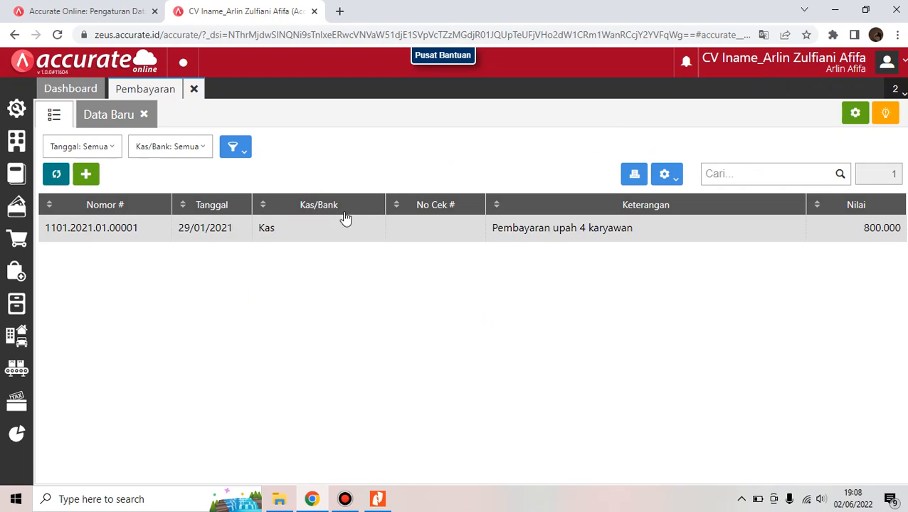
click(194, 92)
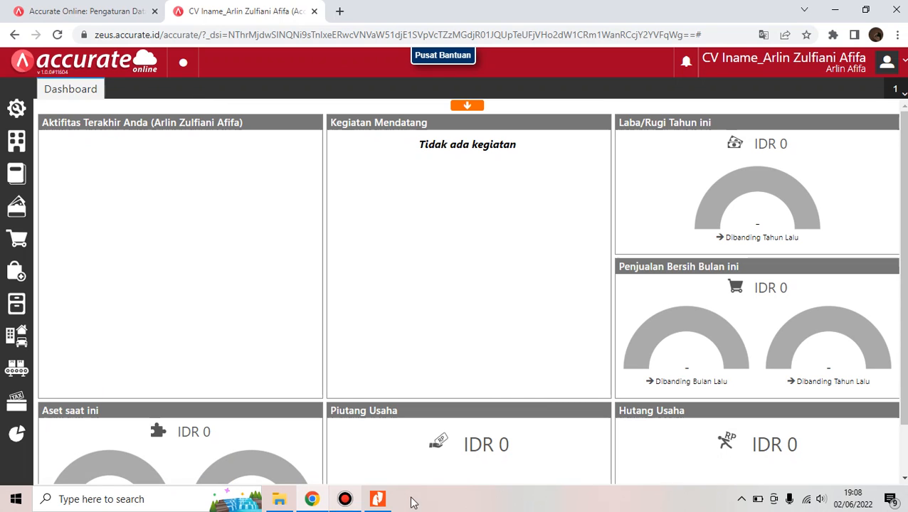
click(371, 504)
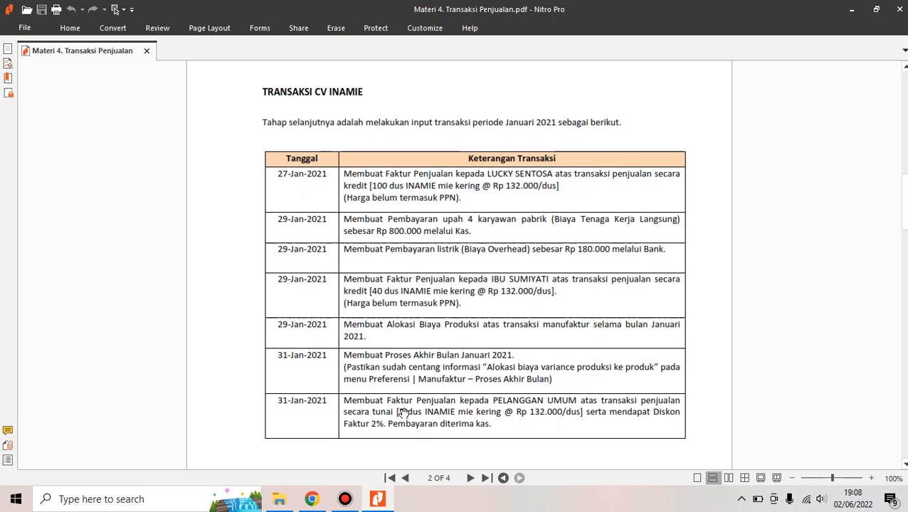
Back in Accurate Online, start a new payment from the Bank account dated 29/01/2021
mouse_move(318, 502)
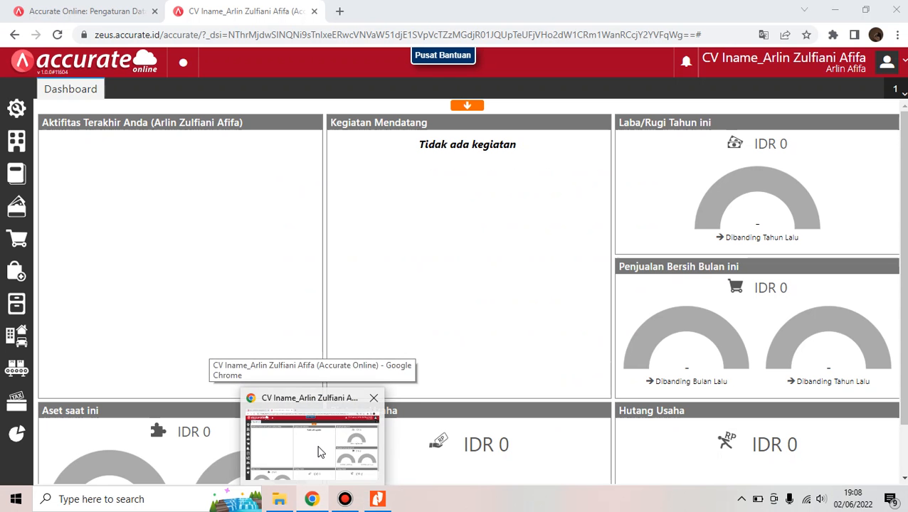
click(321, 453)
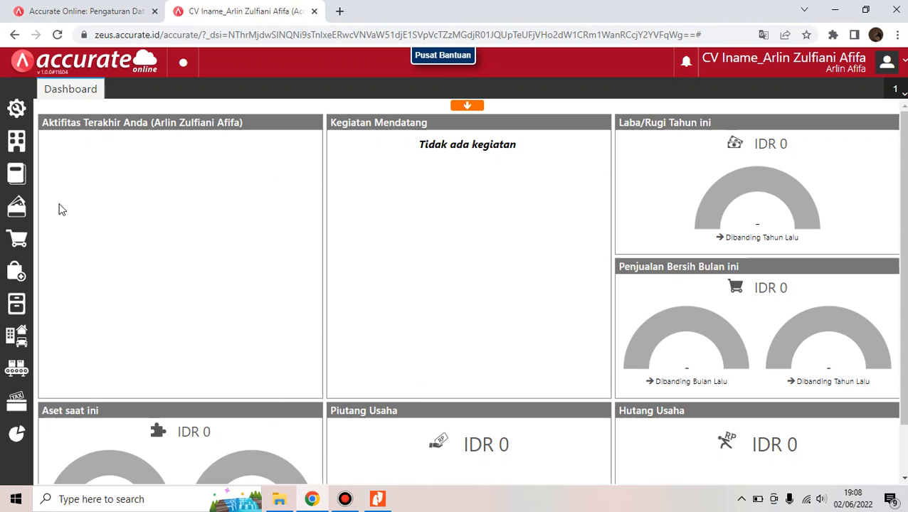
click(23, 217)
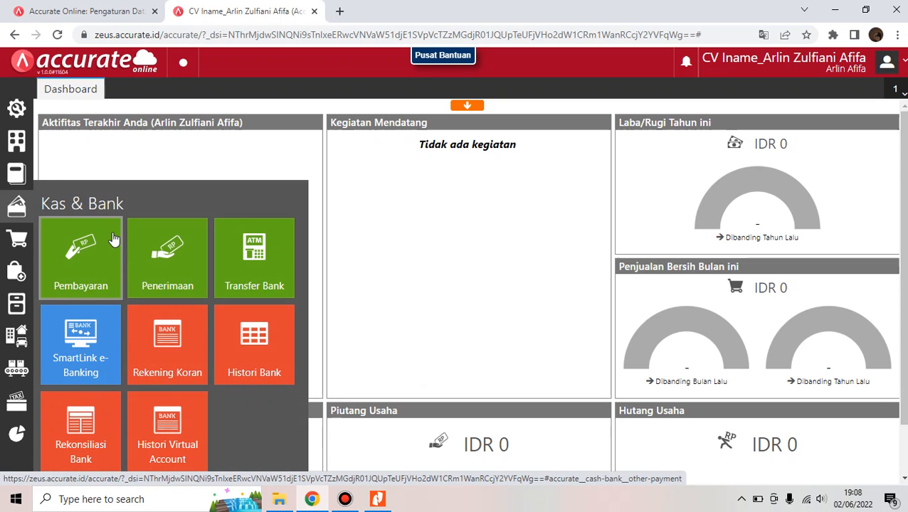
click(109, 238)
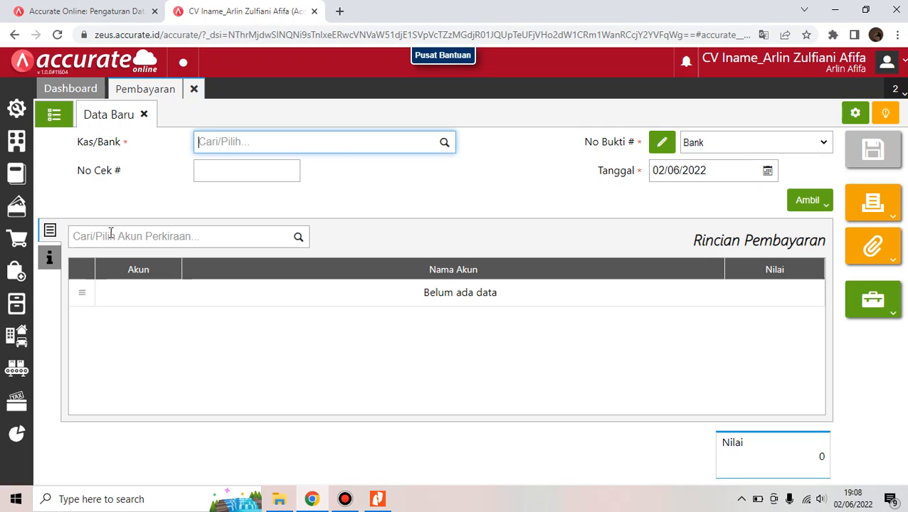
text(bank)
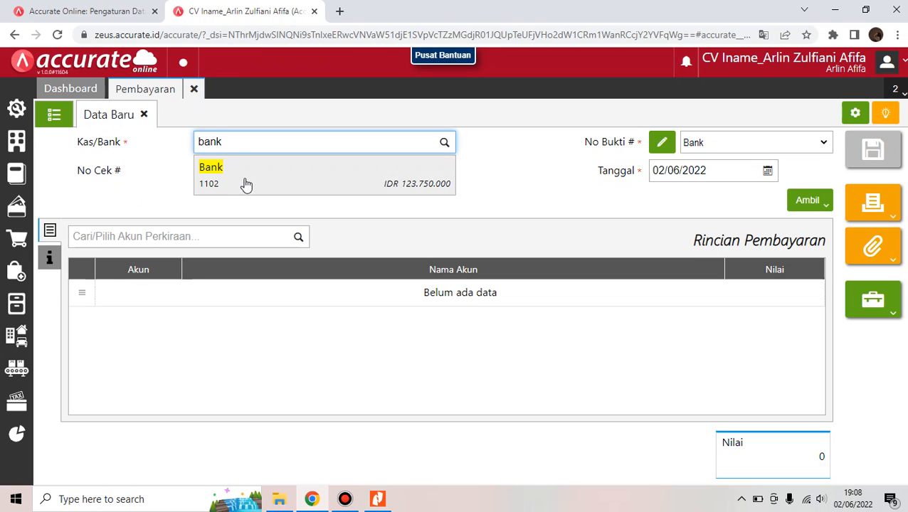
click(245, 184)
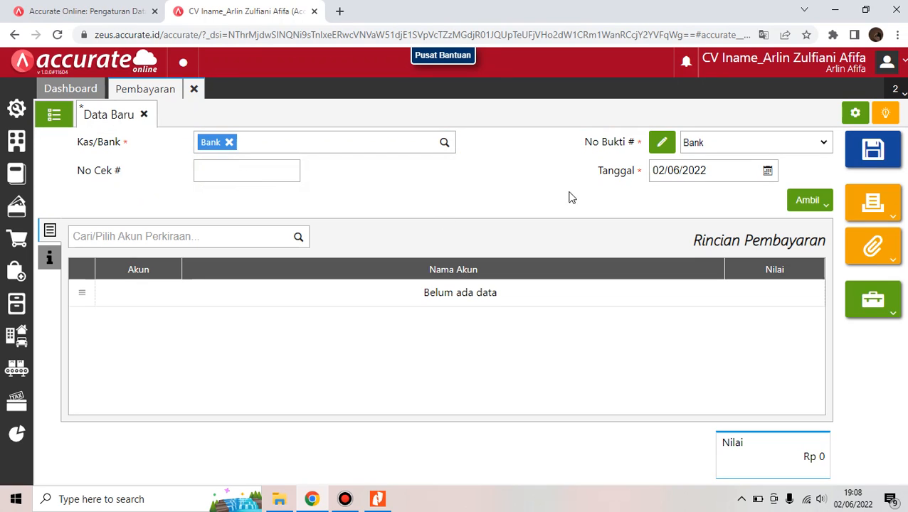
click(695, 173)
text(29/0)
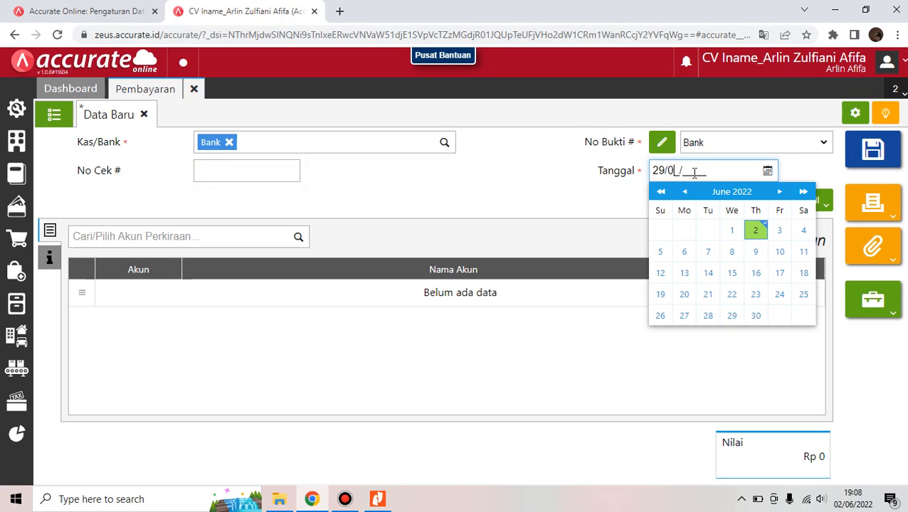
text(1/2021)
click(614, 217)
Add a Biaya Overhead Pabrik line of 180000 to the payment
click(237, 241)
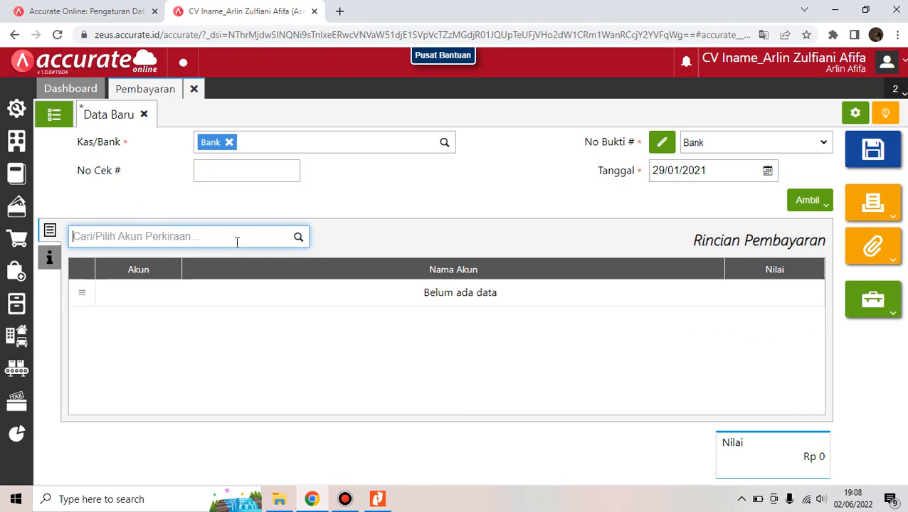
text(overh)
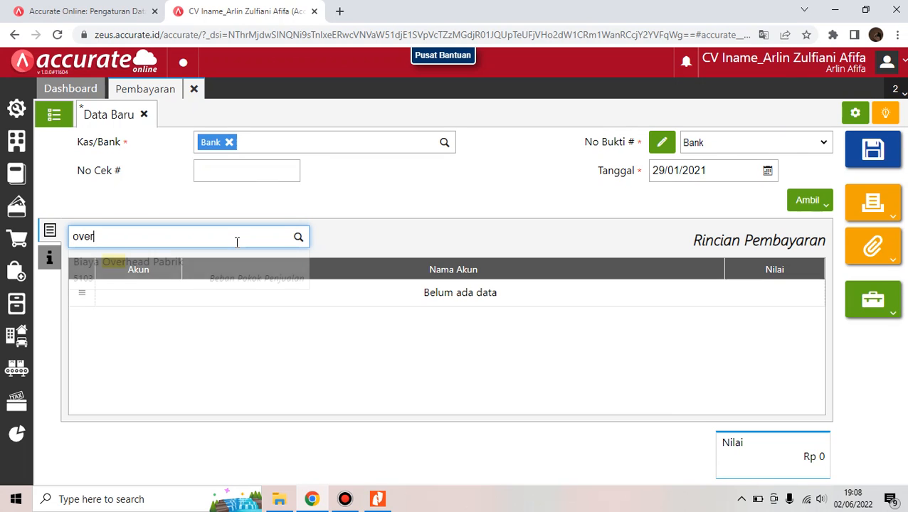
click(222, 284)
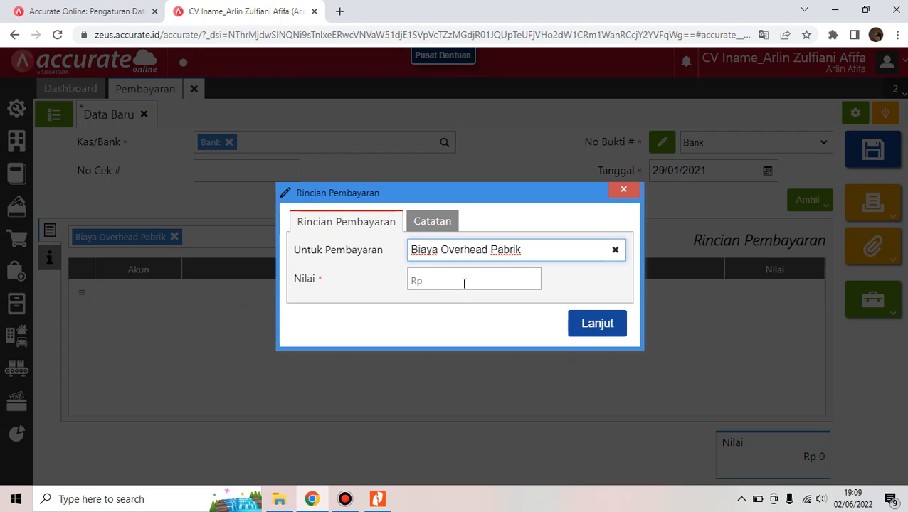
click(464, 284)
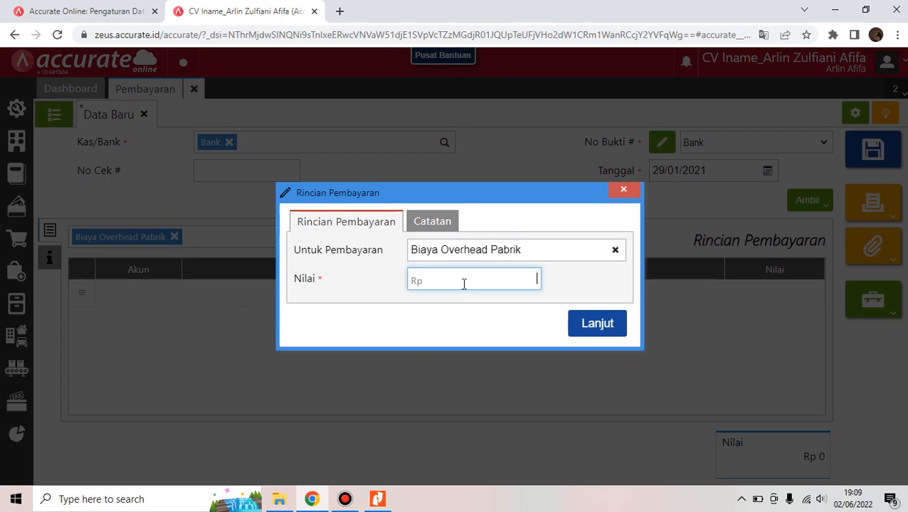
text(1800000)
click(619, 325)
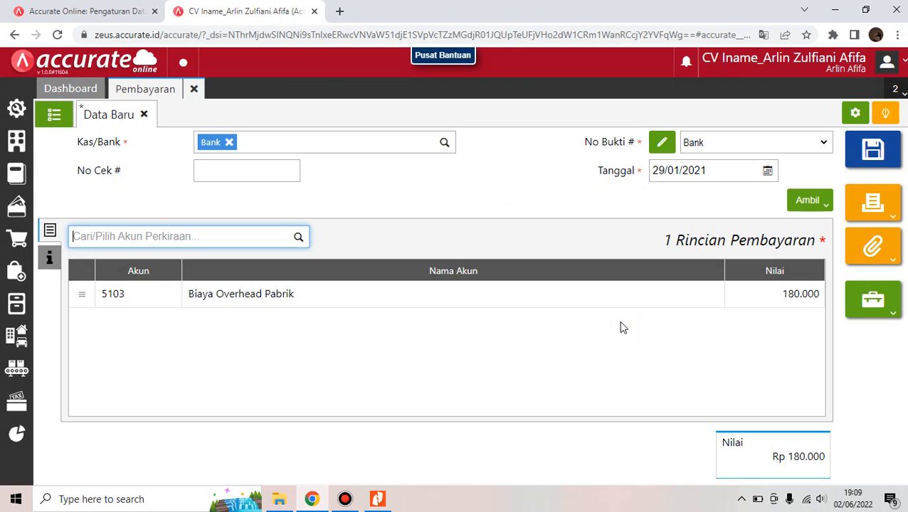
Note the payment as 'Pembayaran listrik' and save it
click(49, 260)
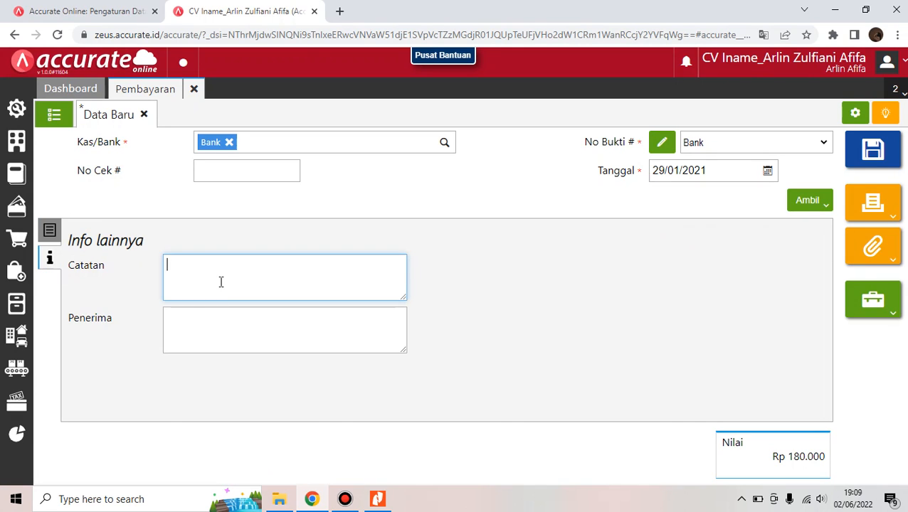
text(Pembayaran listra)
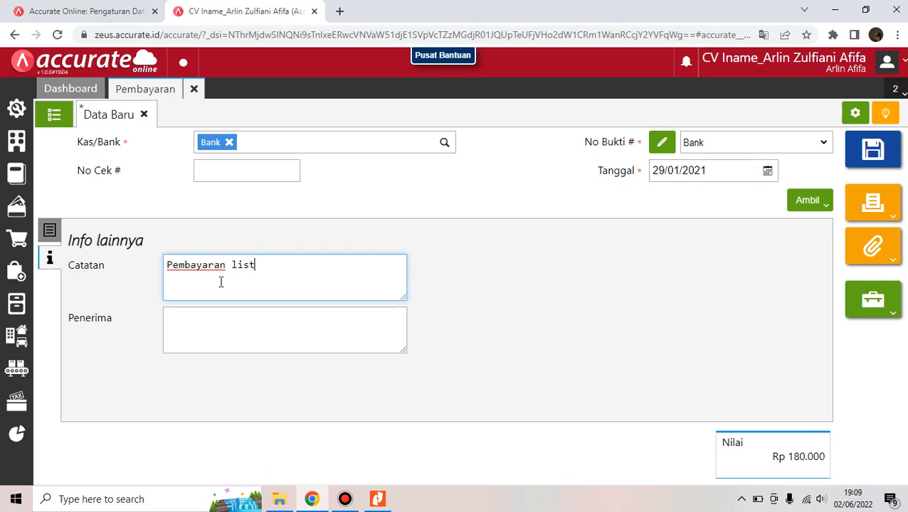
key(BackSpace)
text(ik)
click(889, 147)
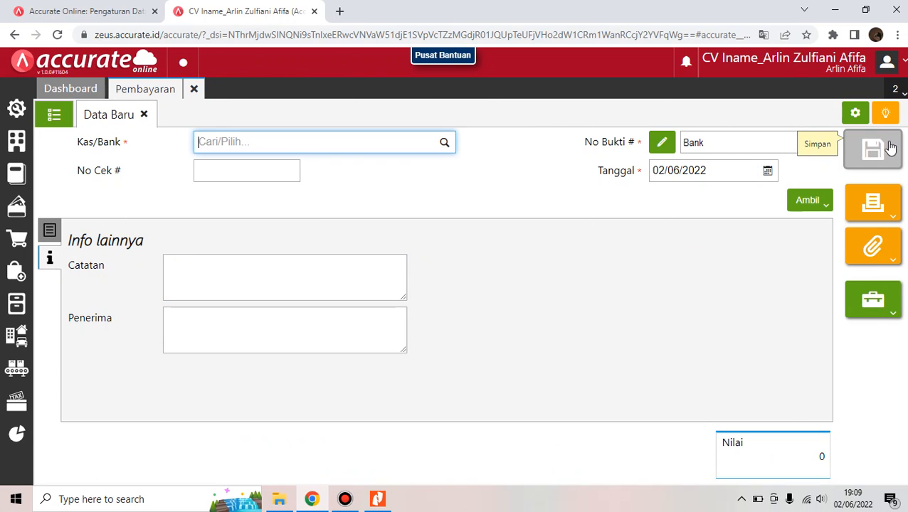
Confirm both January payments in the list, close Pembayaran, read the Nitro Pro brief, then return to Accurate Online
click(55, 116)
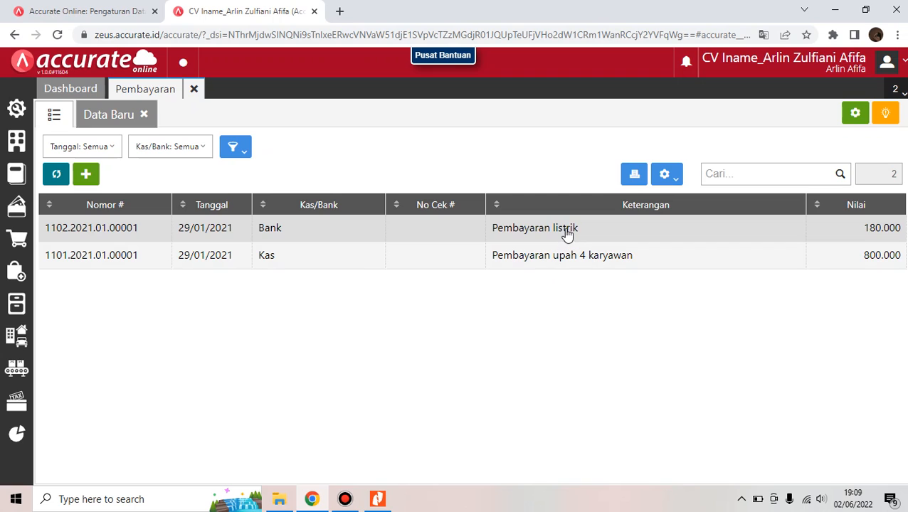
click(194, 91)
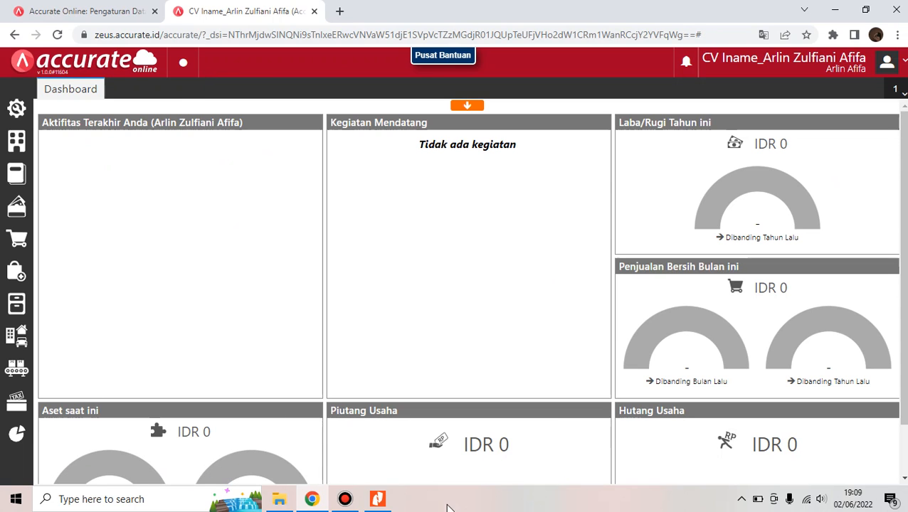
mouse_move(377, 504)
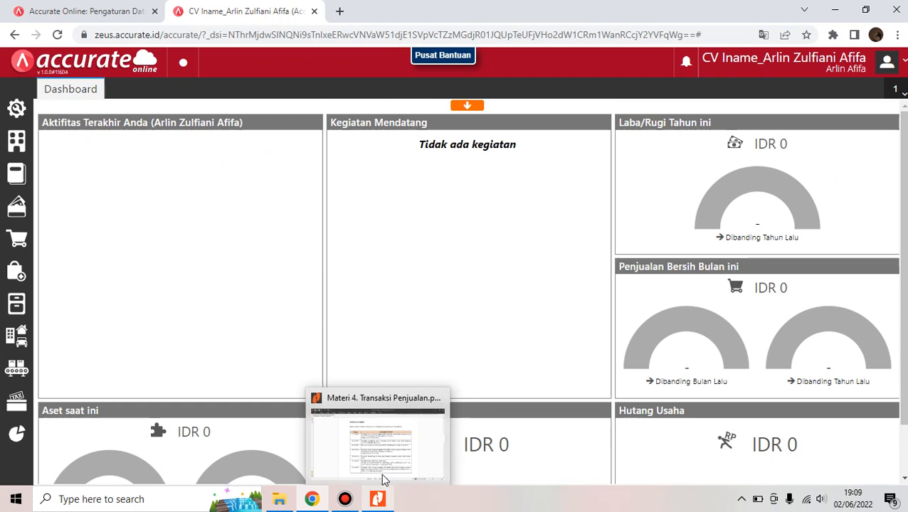
click(387, 453)
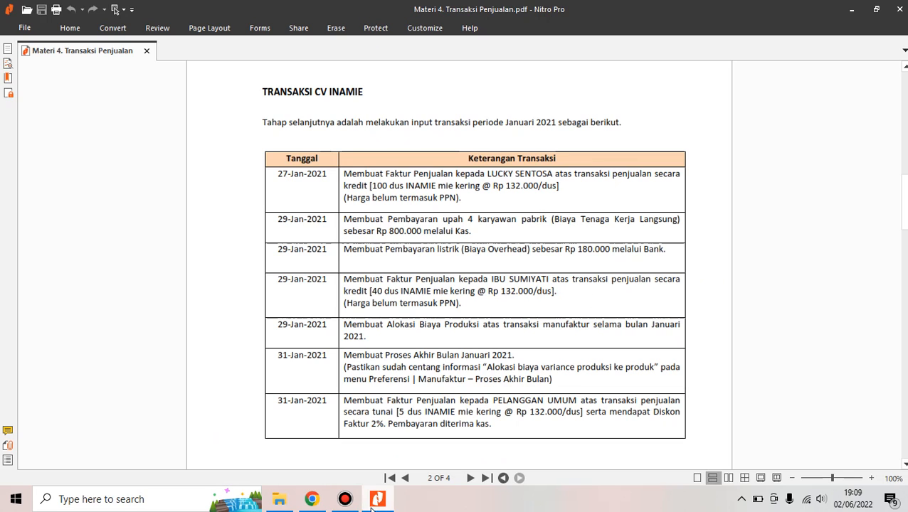
mouse_move(312, 499)
click(317, 436)
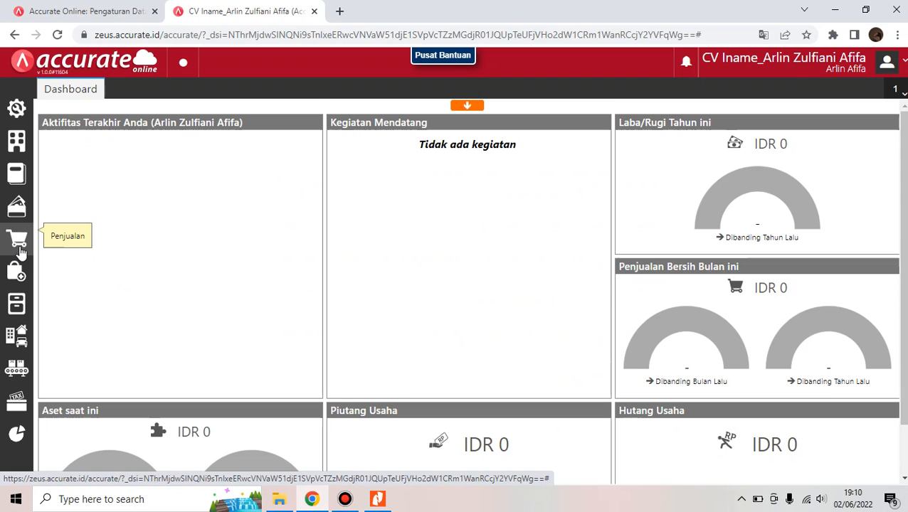
Start a new sales invoice for the suggested customer, dated 29/01/2021
click(19, 248)
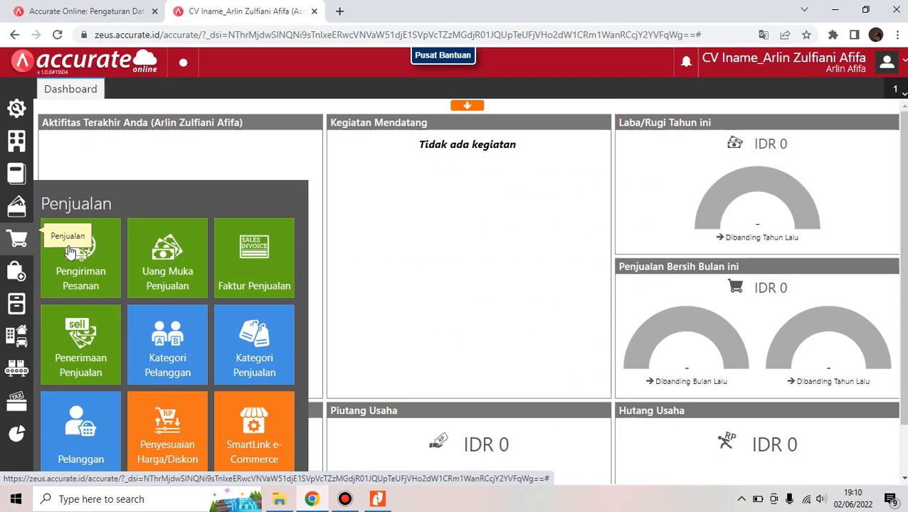
click(258, 255)
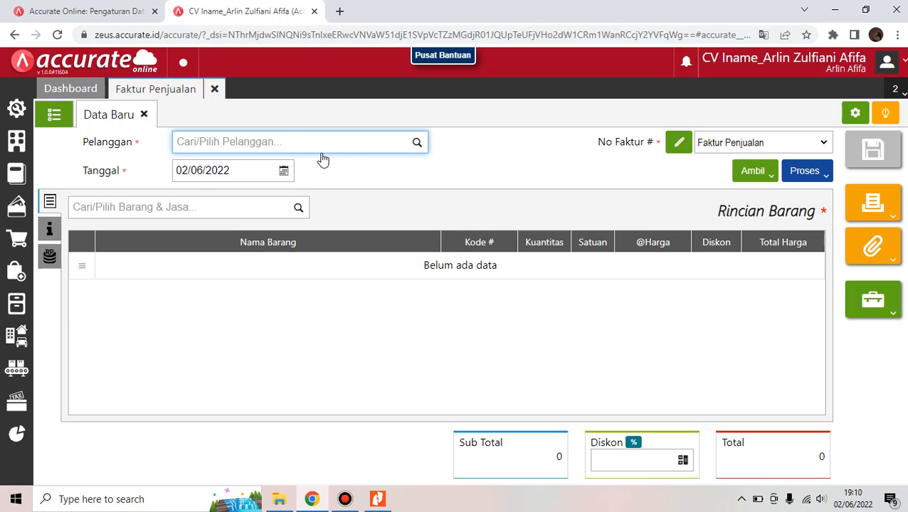
text(ibu)
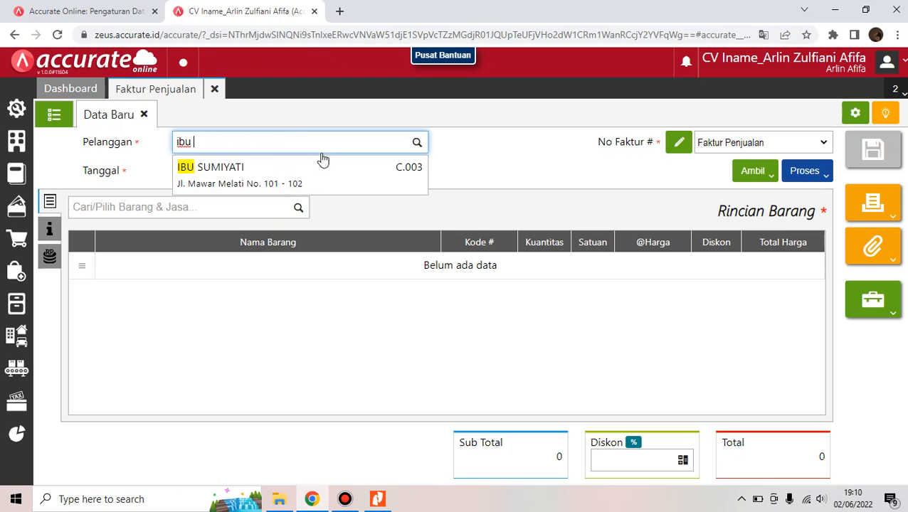
click(321, 174)
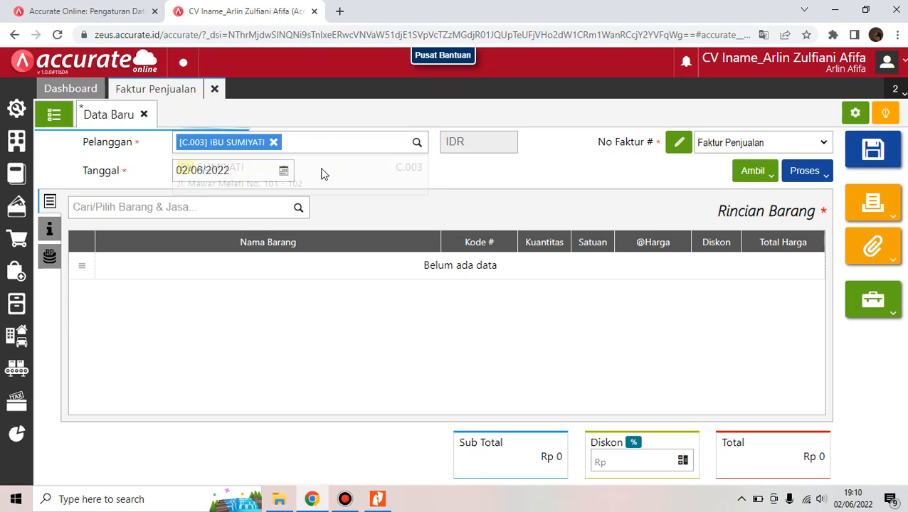
click(250, 173)
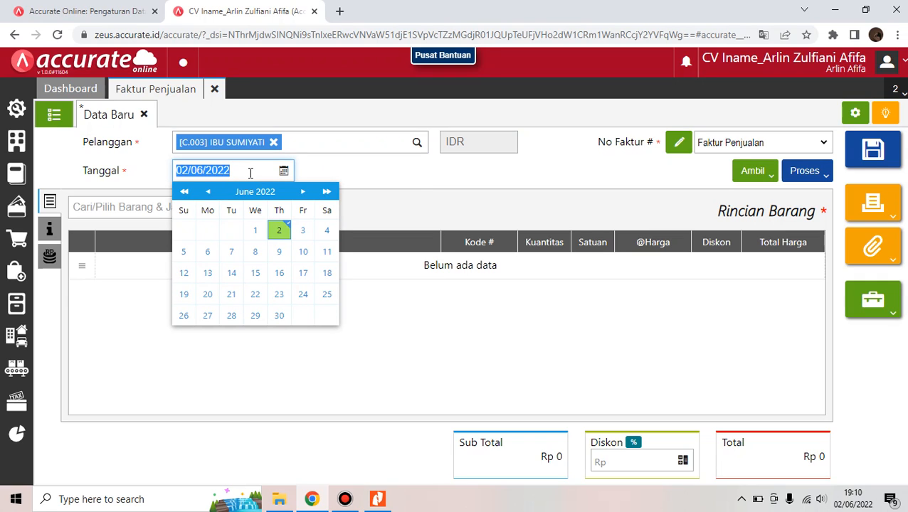
text(29/01/)
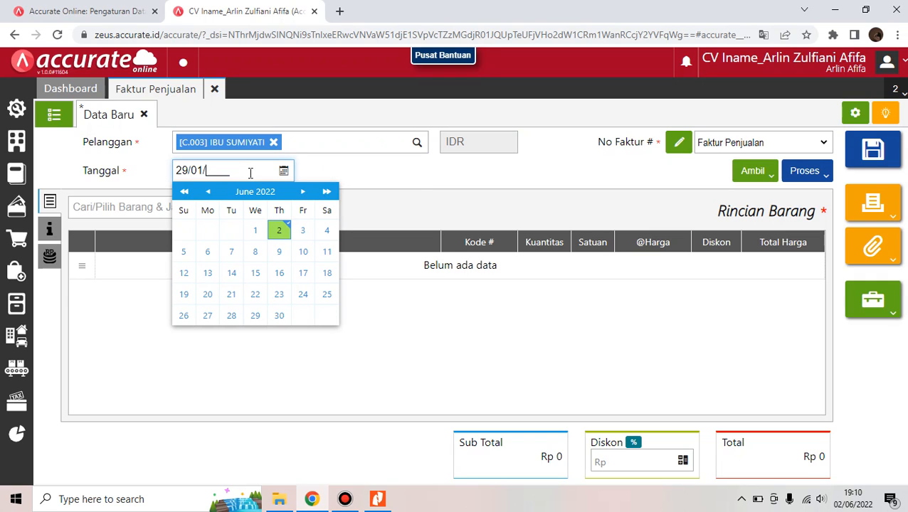
text(2021)
click(500, 170)
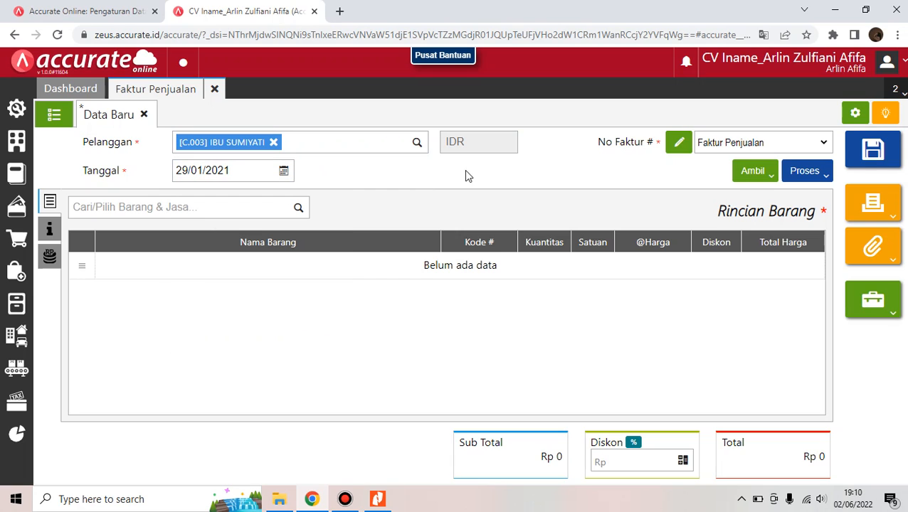
Search 'inami' and choose INAMIE Mie Kering as the invoice item
click(255, 214)
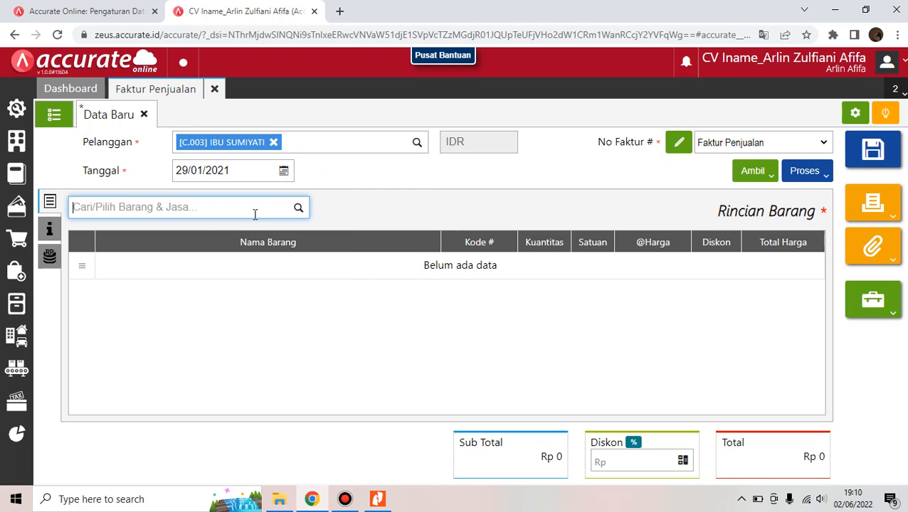
text(iname)
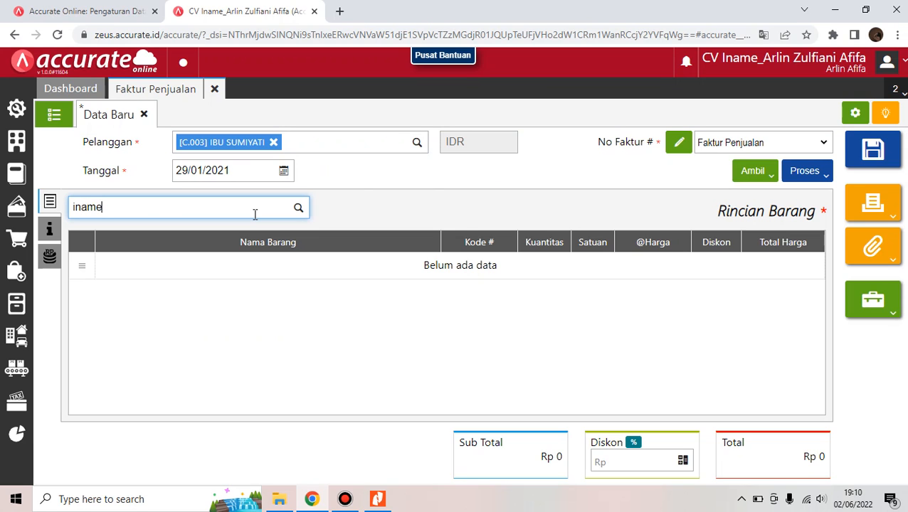
key(BackSpace)
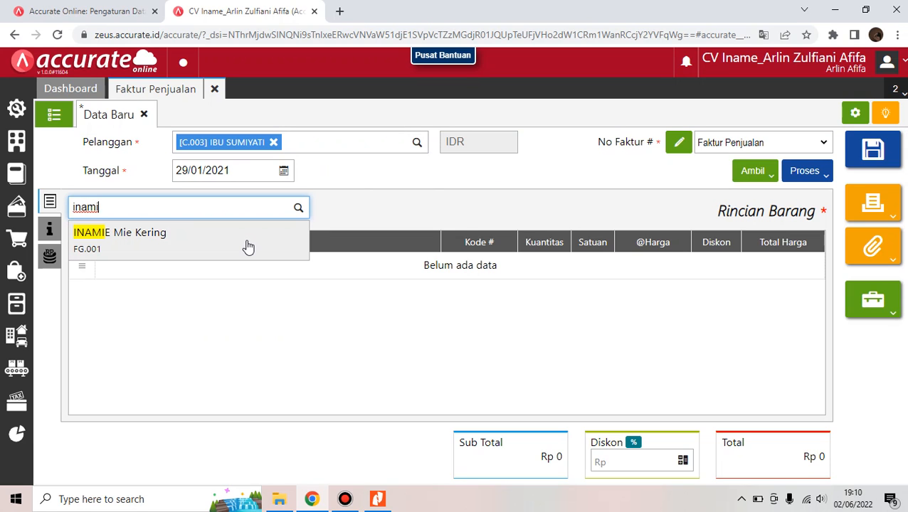
click(248, 246)
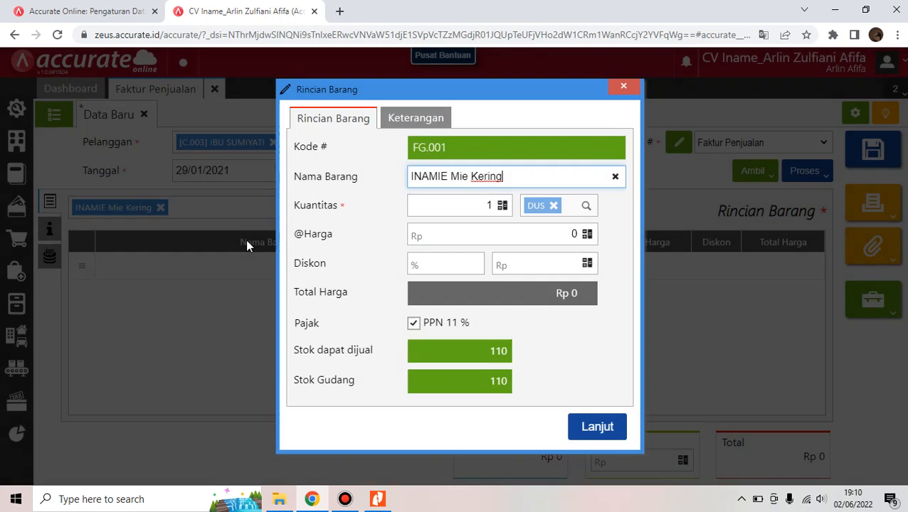
Set the quantity to 40 DUS and add the 5.280.000 INAMIE Mie Kering line
click(488, 206)
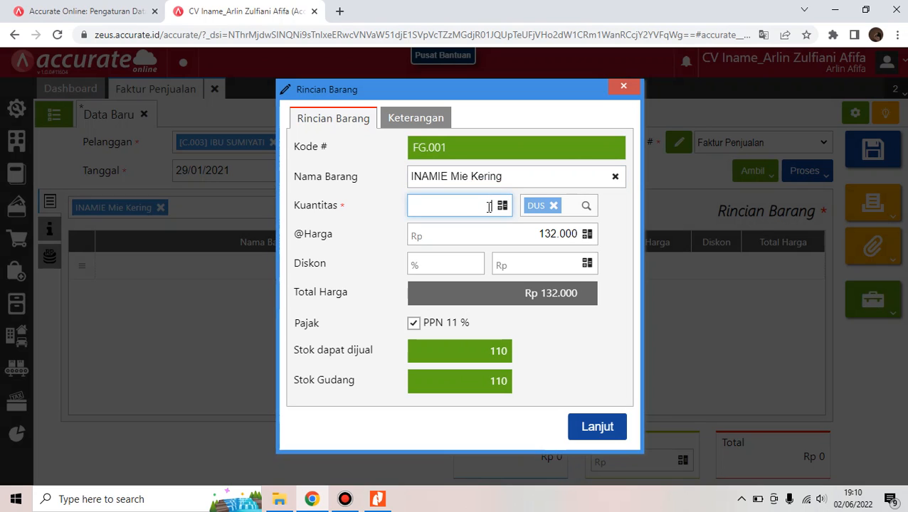
text(40)
click(550, 297)
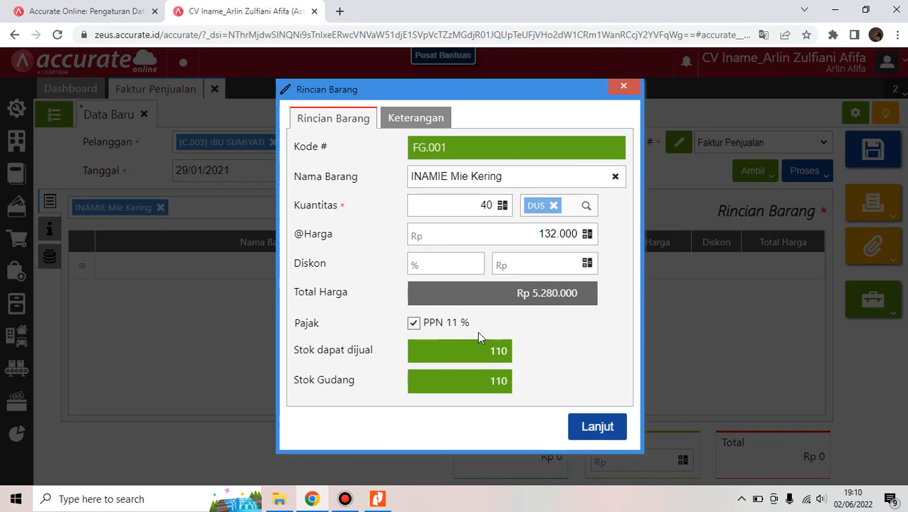
click(601, 427)
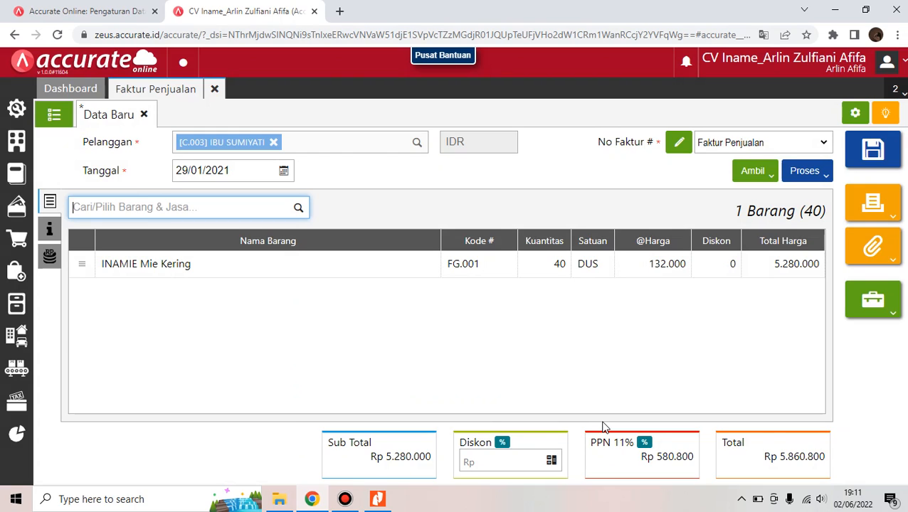
Change PPN from 11% to 10% and save invoice SI.2021.01.00002 at Rp 5.808.000
click(644, 447)
click(459, 282)
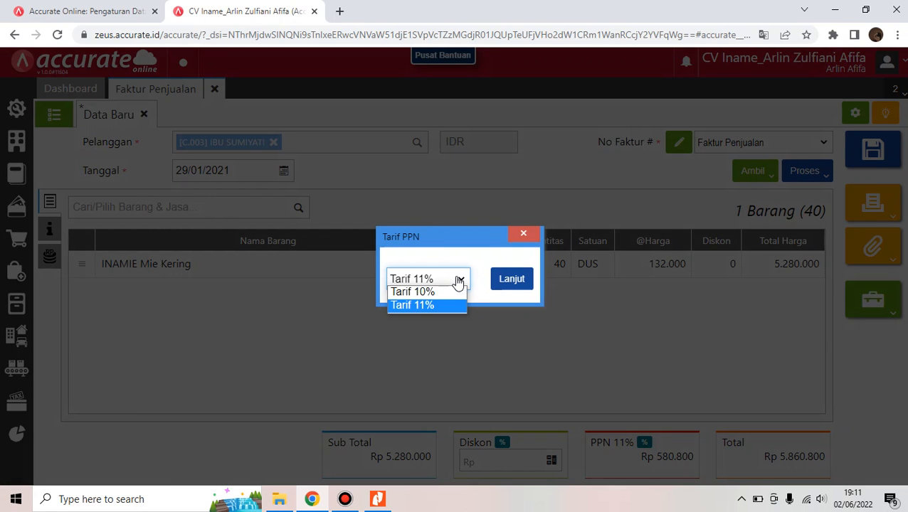
click(456, 290)
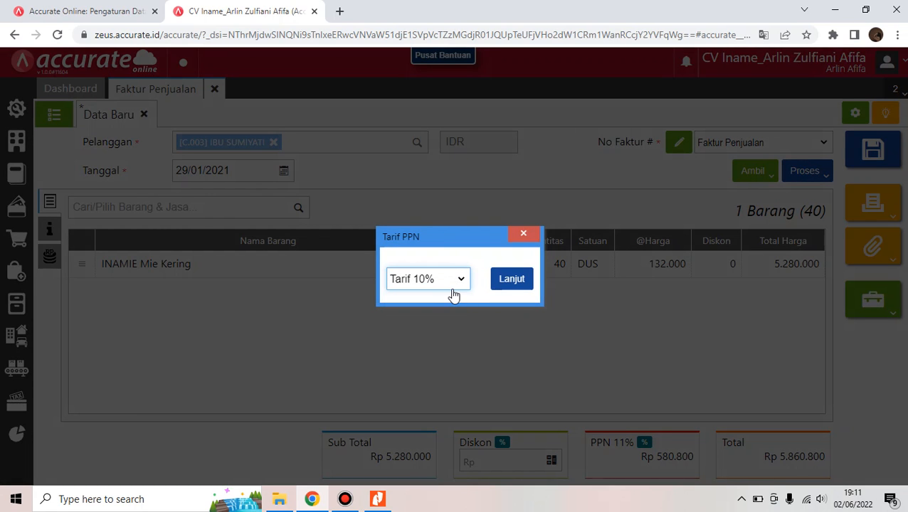
click(518, 284)
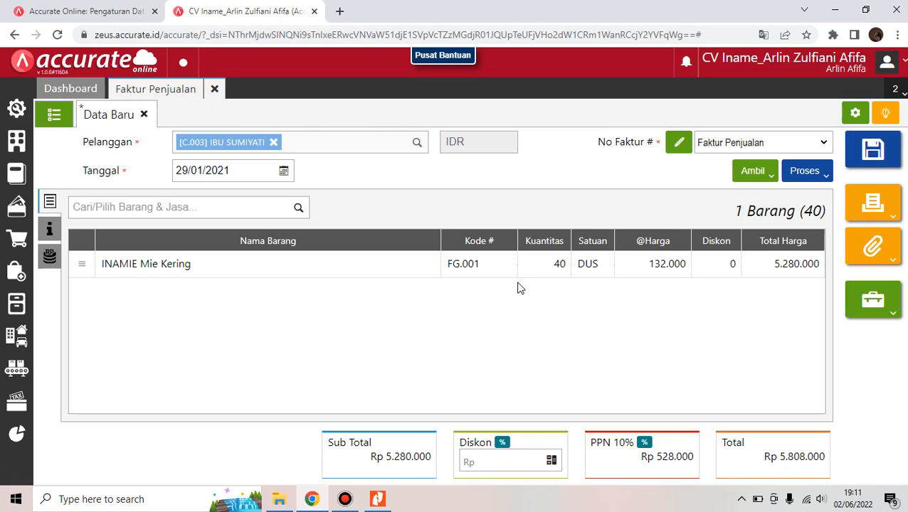
click(874, 148)
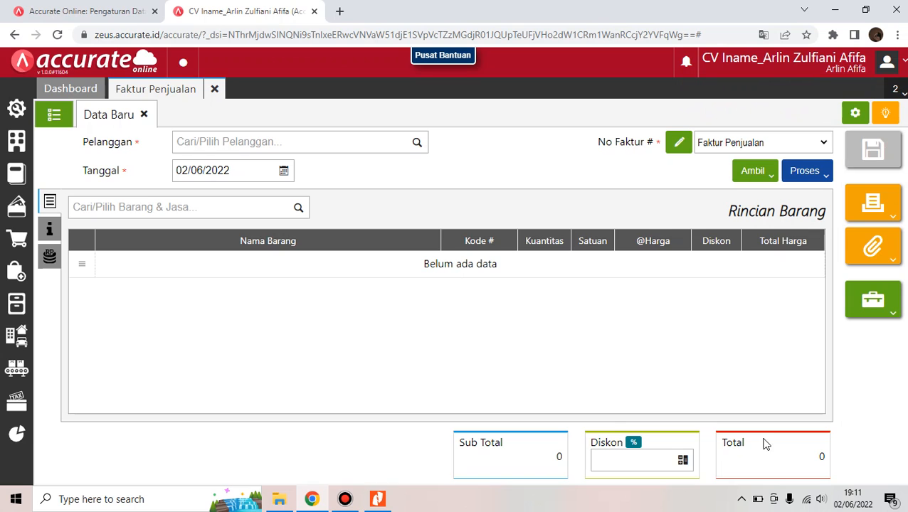
Check the Nitro Pro transaction list, then return to Accurate Online and close the Faktur Penjualan tab
click(390, 498)
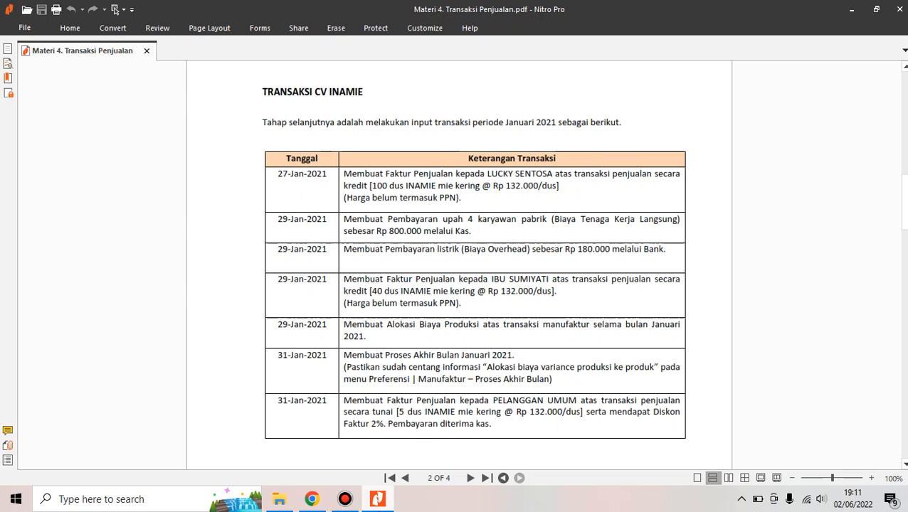
mouse_move(325, 507)
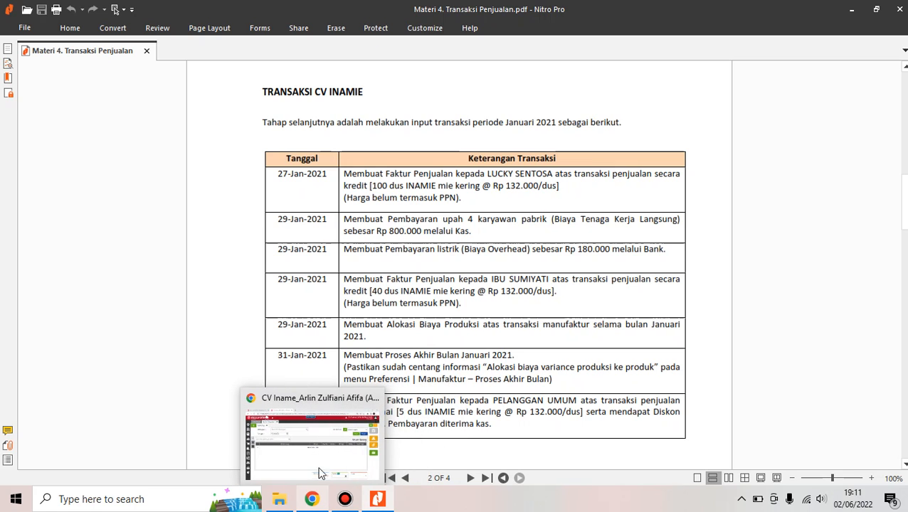
click(320, 454)
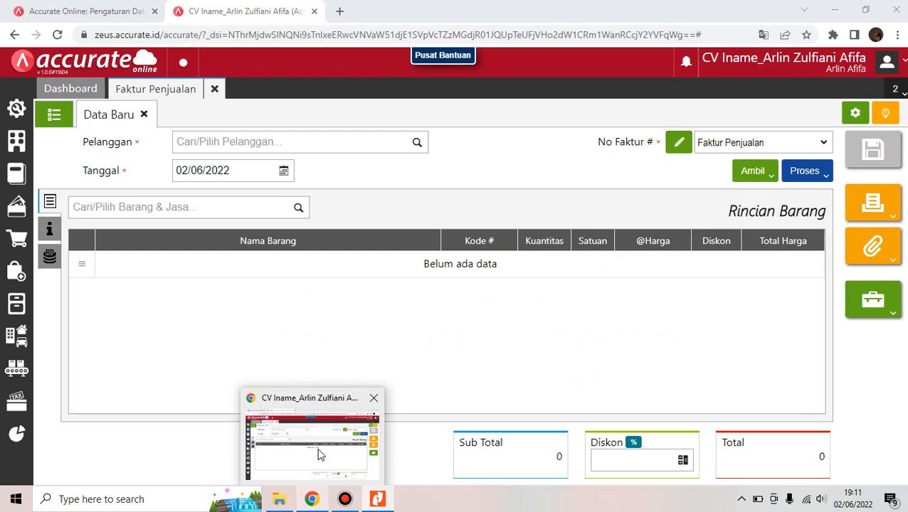
click(214, 89)
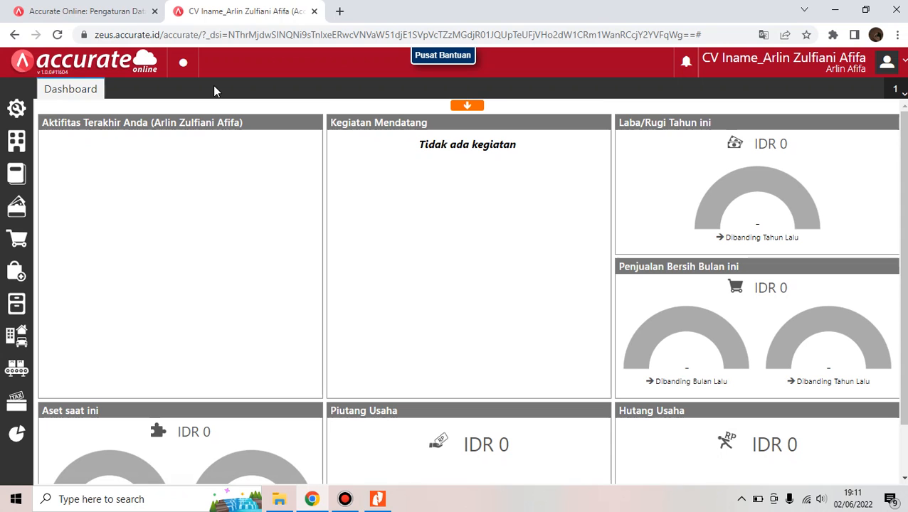
Open a new Alokasi Biaya Produksi with Bulan Januari, year 2021, and date 29/01/2021
click(29, 379)
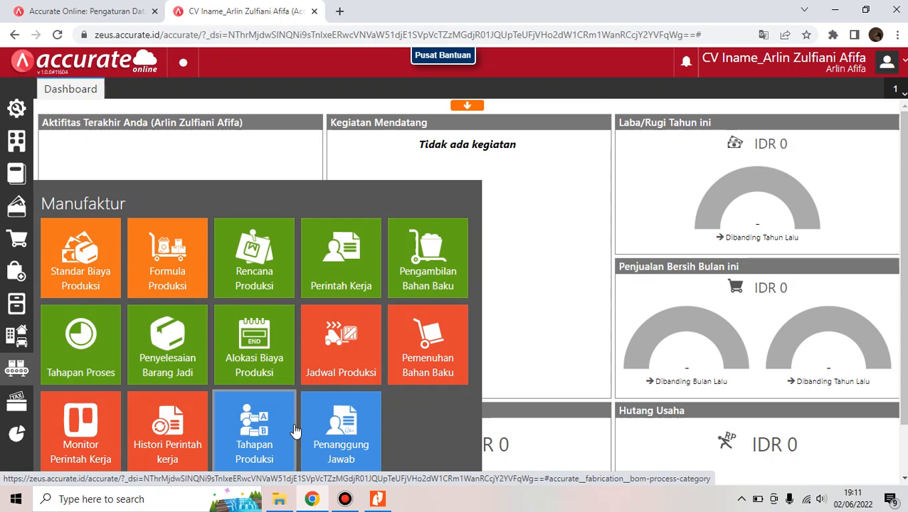
click(262, 357)
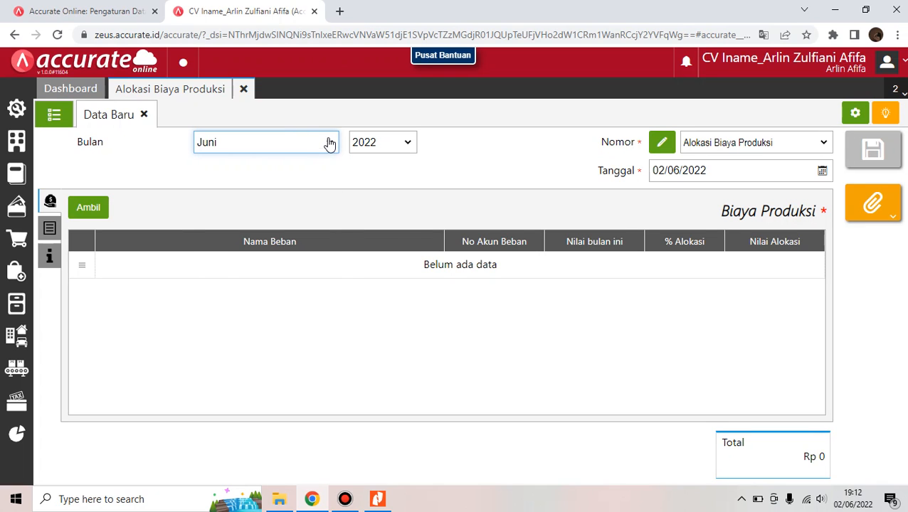
click(329, 143)
click(314, 155)
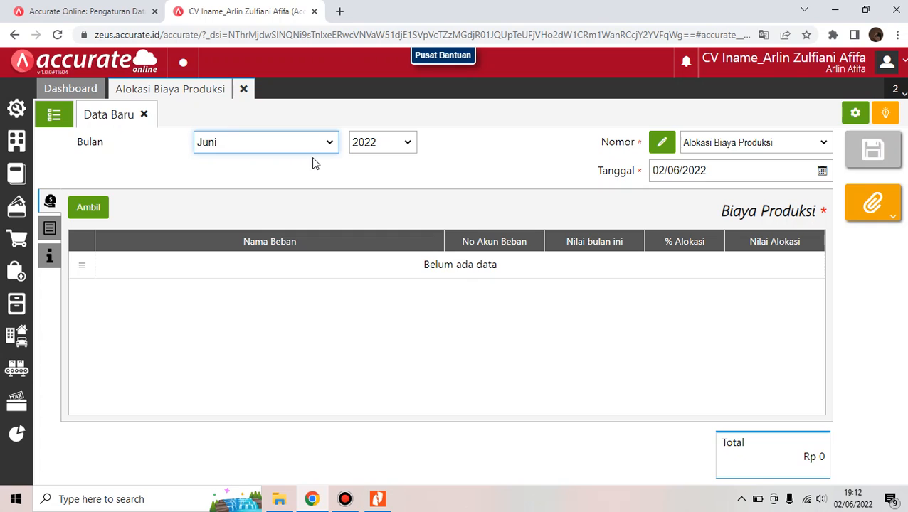
click(408, 146)
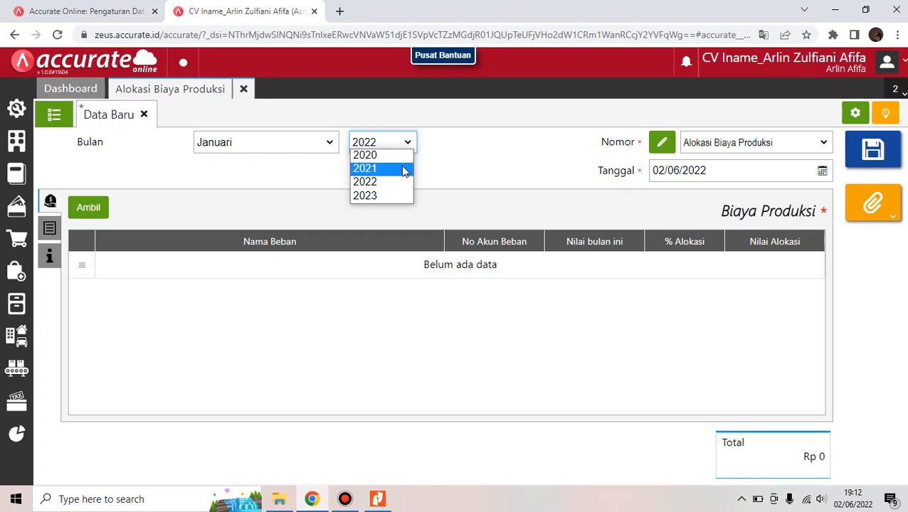
click(403, 170)
click(727, 177)
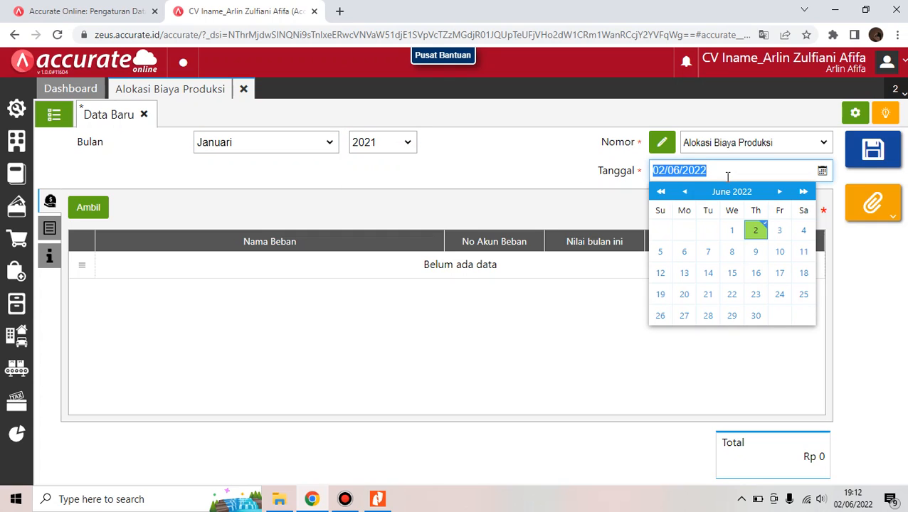
key(BackSpace)
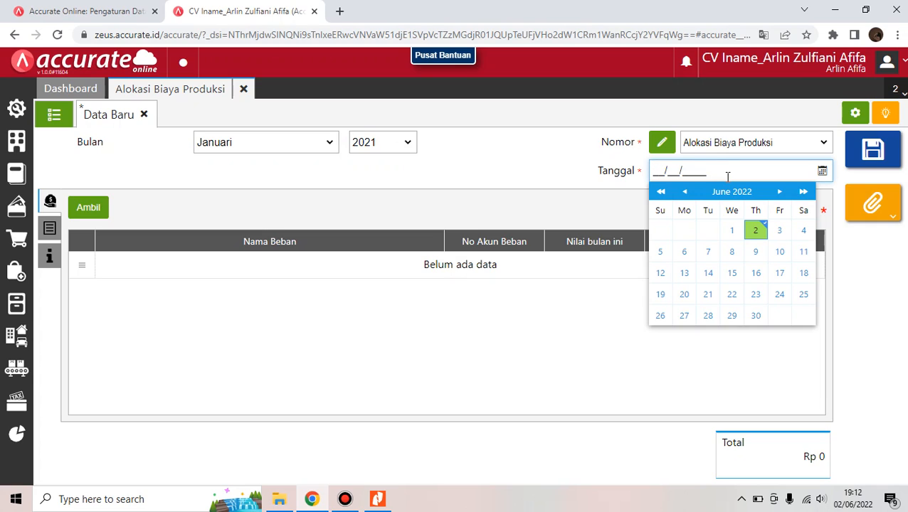
text(29/01/2021)
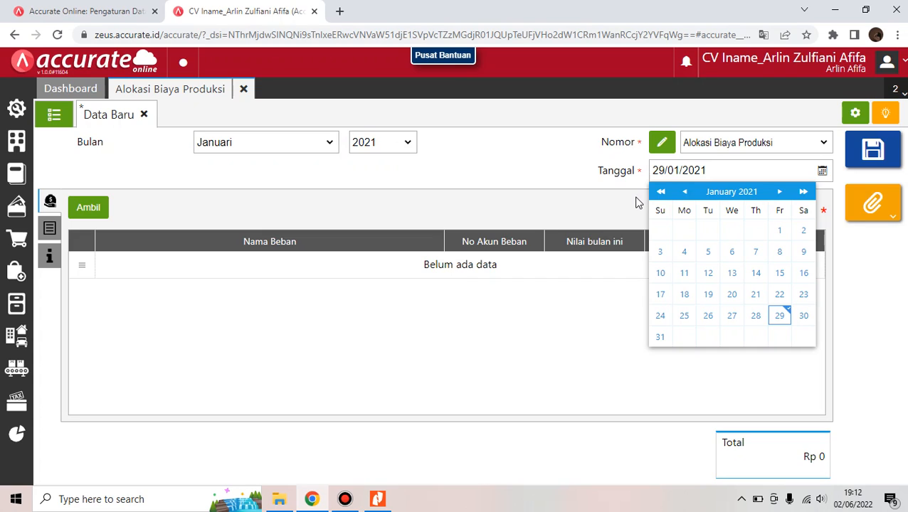
click(637, 203)
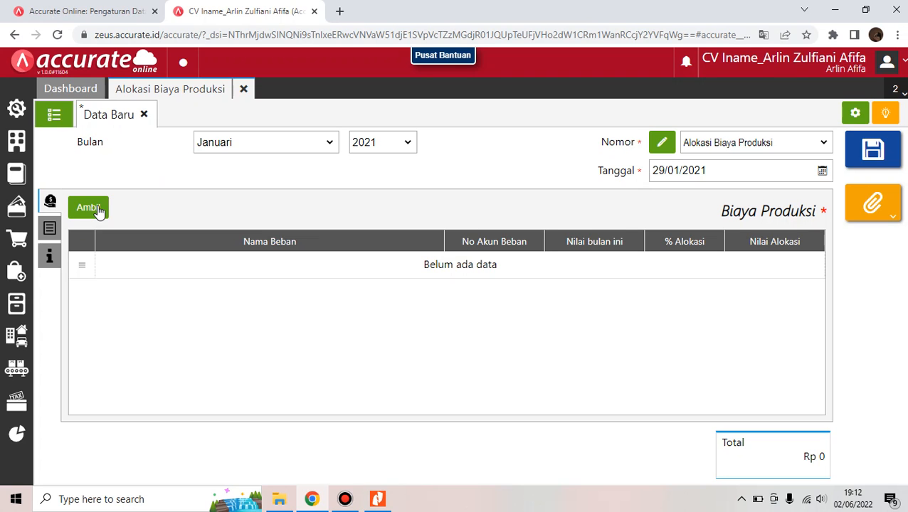
Pull in Biaya Overhead Pabrik 180.000 and Biaya Tenaga Kerja Langsung 800.000, then view Rincian Perintah Kerja
click(99, 211)
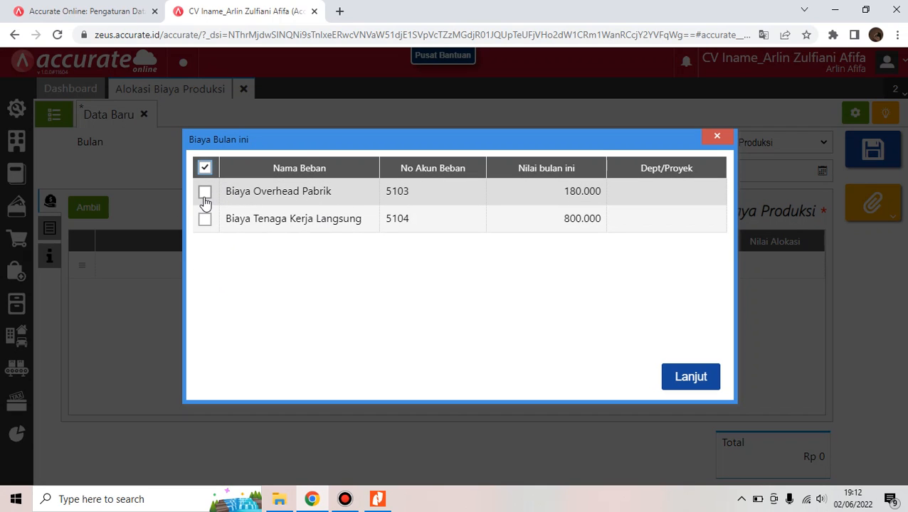
click(204, 198)
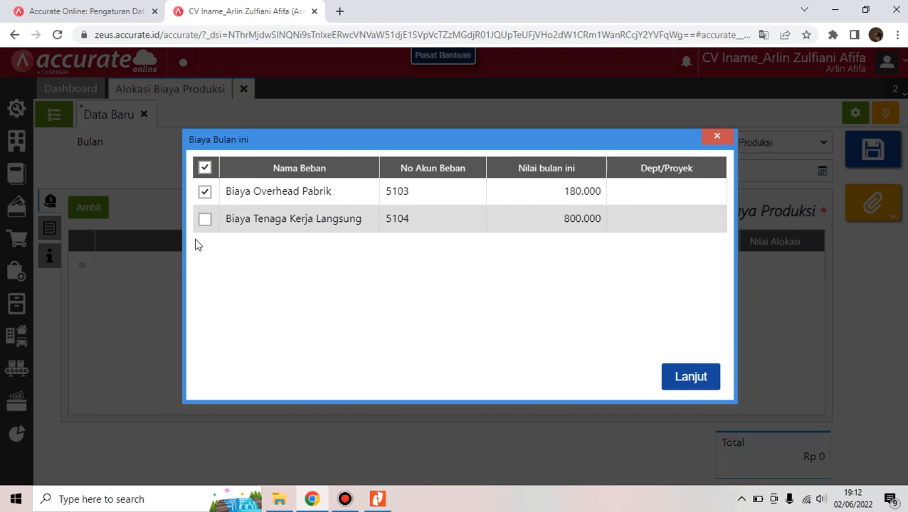
click(204, 220)
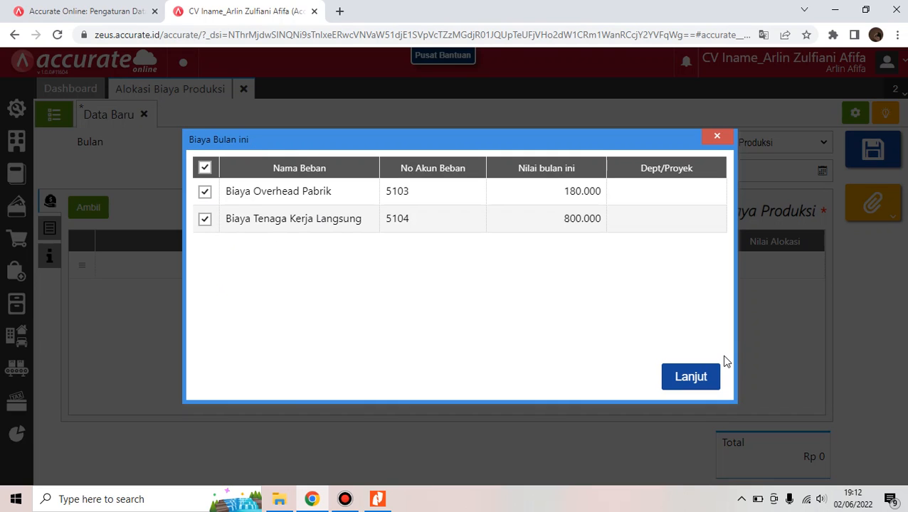
click(706, 387)
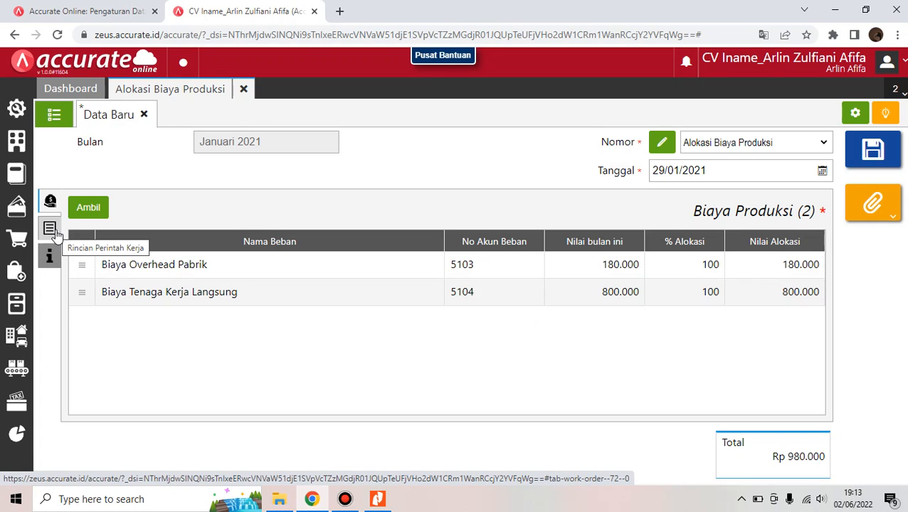
click(49, 229)
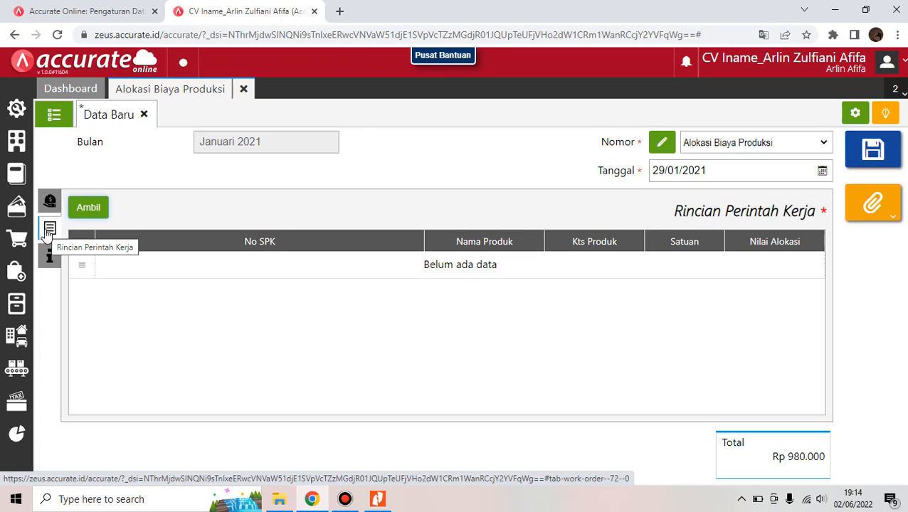
Add work order WO.2021.01.00001 to the allocation and save CDT.2021.01.00001 for 980.000
click(95, 207)
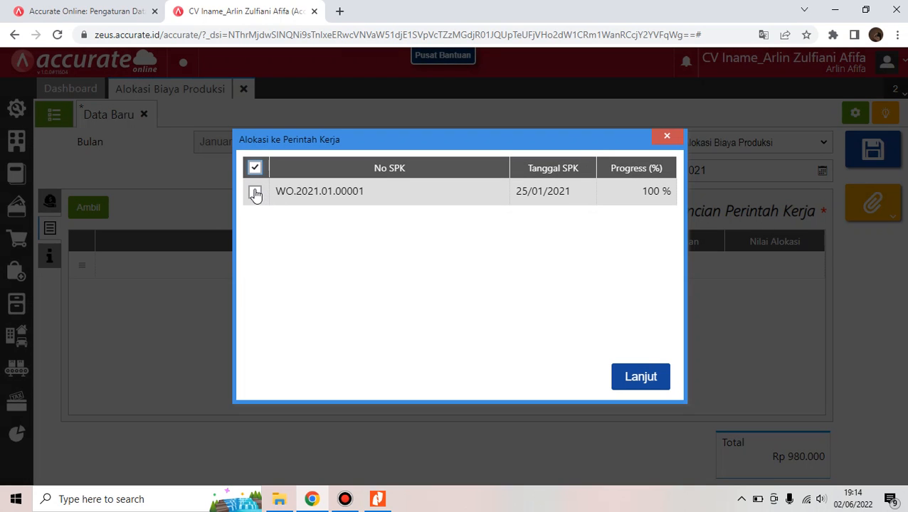
click(255, 193)
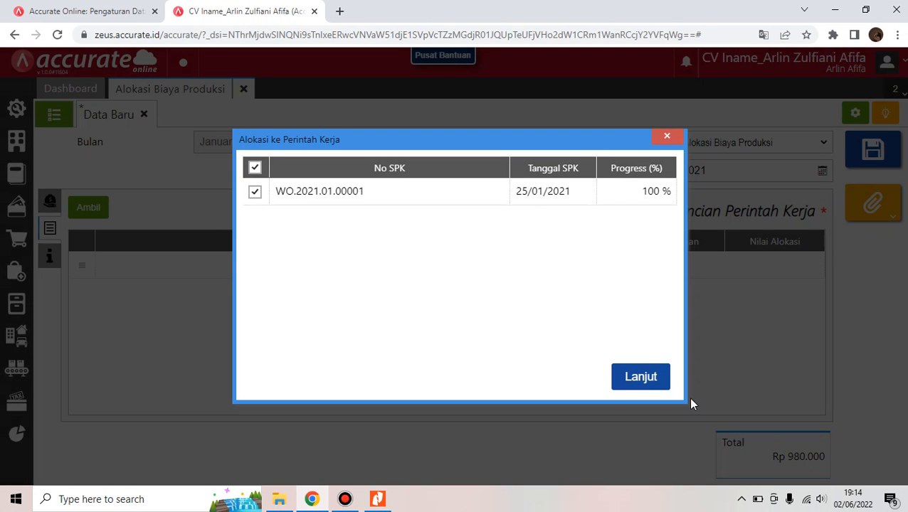
click(633, 384)
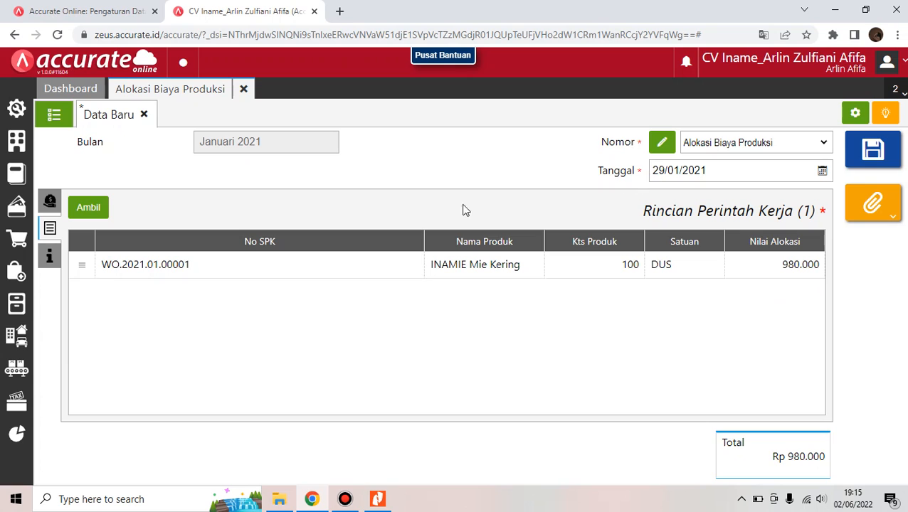
click(898, 146)
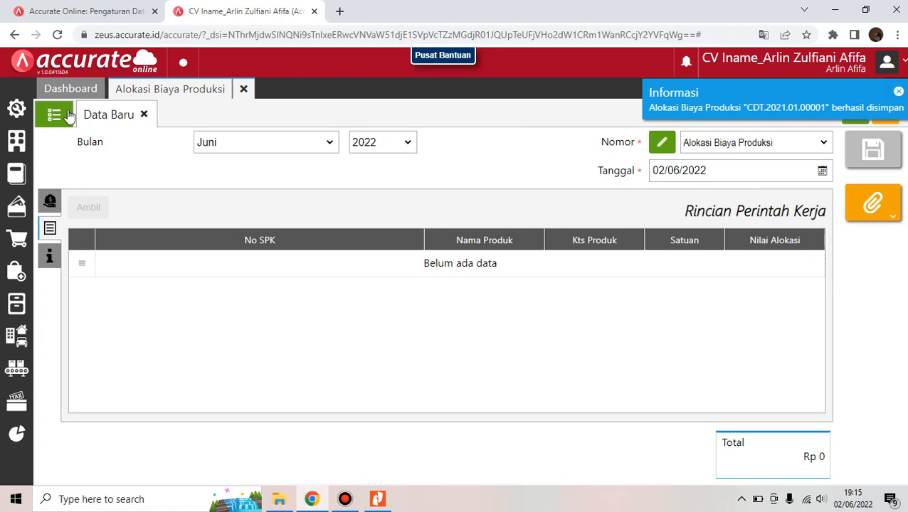
Reopen allocation CDT.2021.01.00001 and review its journal JV.2021.01.00008, then close the page
click(67, 116)
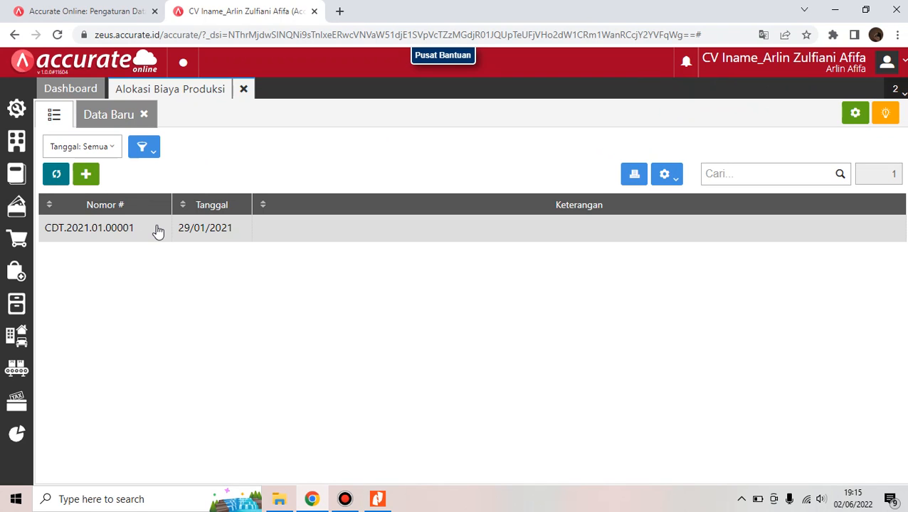
double_click(158, 231)
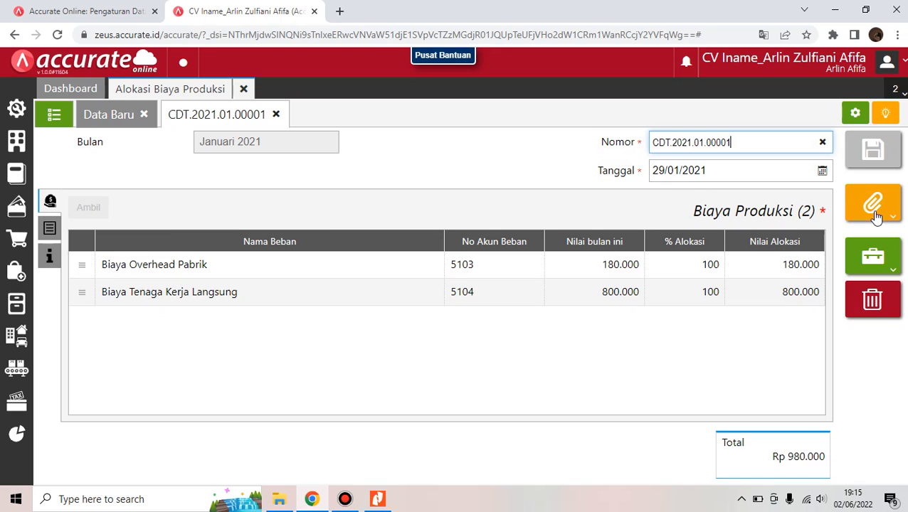
click(880, 254)
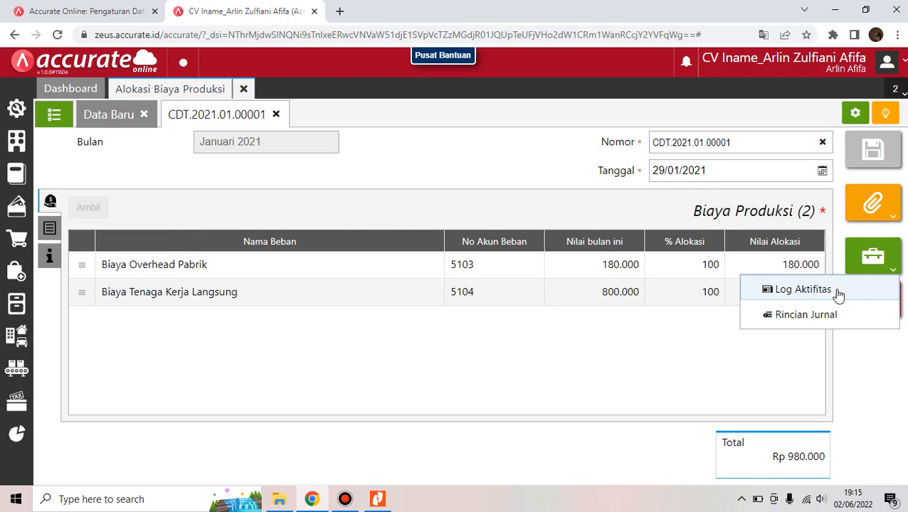
click(825, 316)
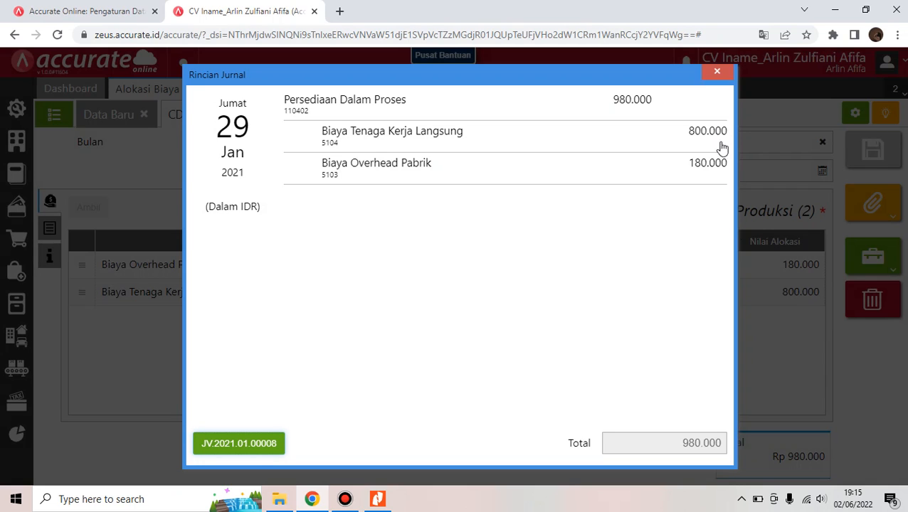
click(717, 73)
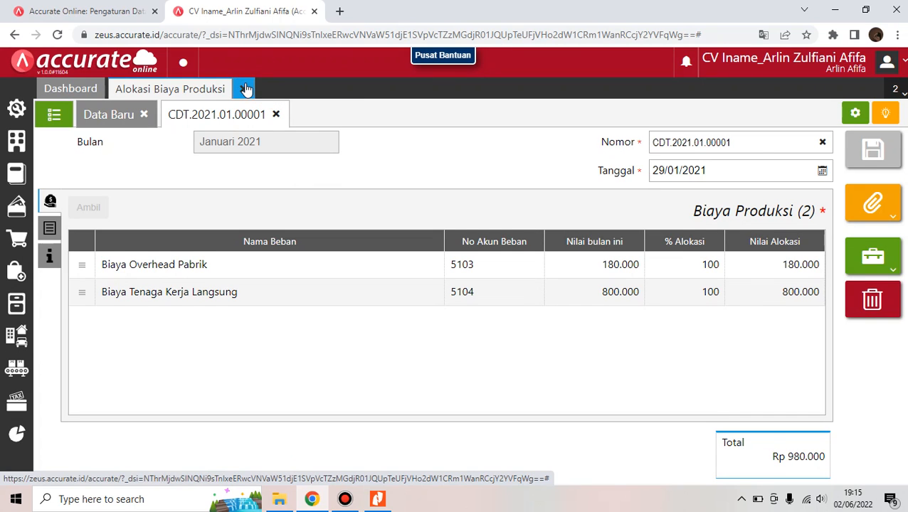
click(245, 88)
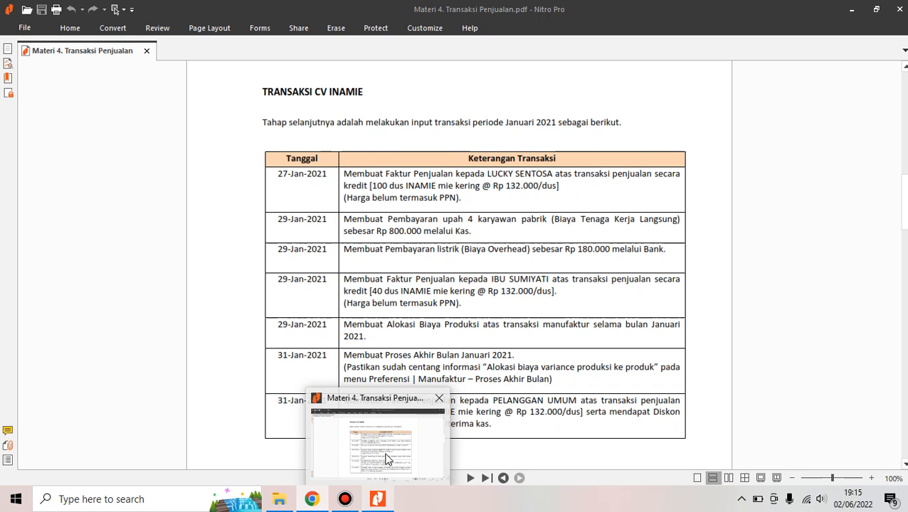
click(385, 466)
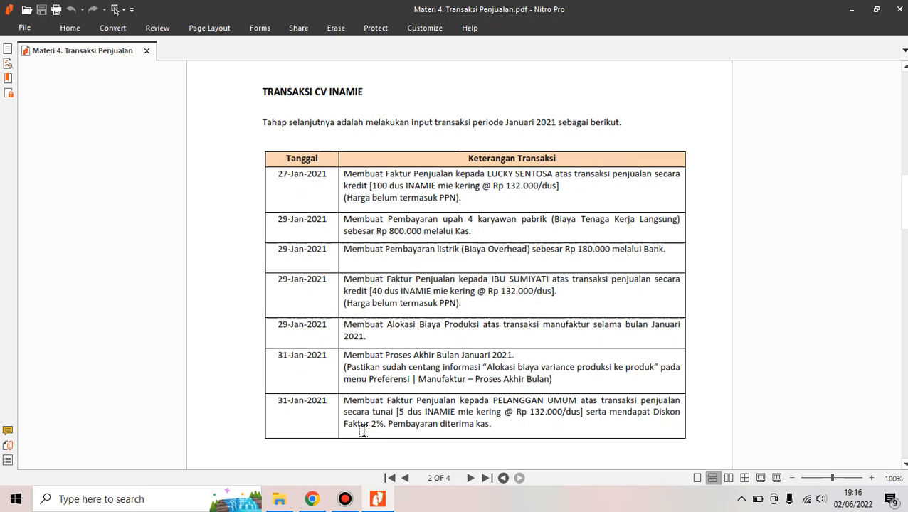
mouse_move(312, 498)
click(313, 478)
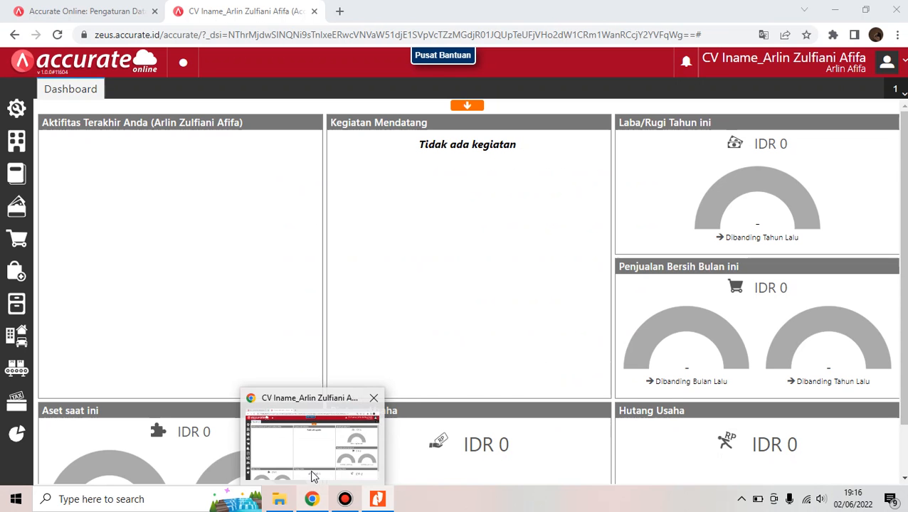
Keep 'Alokasi biaya variance produksi ke produk' checked in the Manufaktur preferences and save them
click(13, 105)
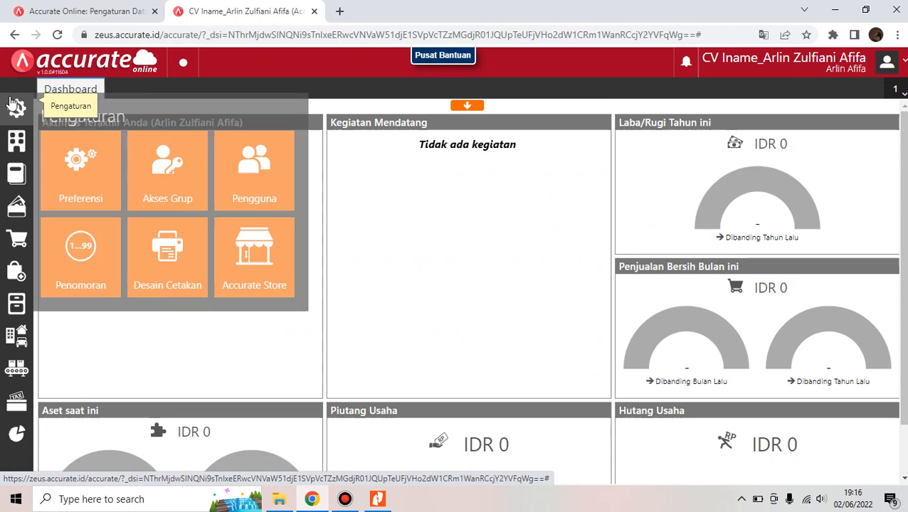
click(98, 180)
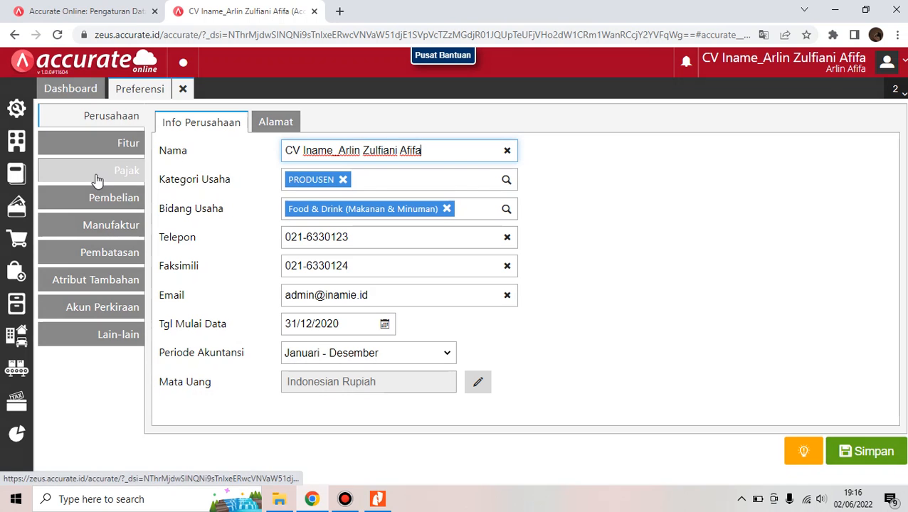
click(109, 227)
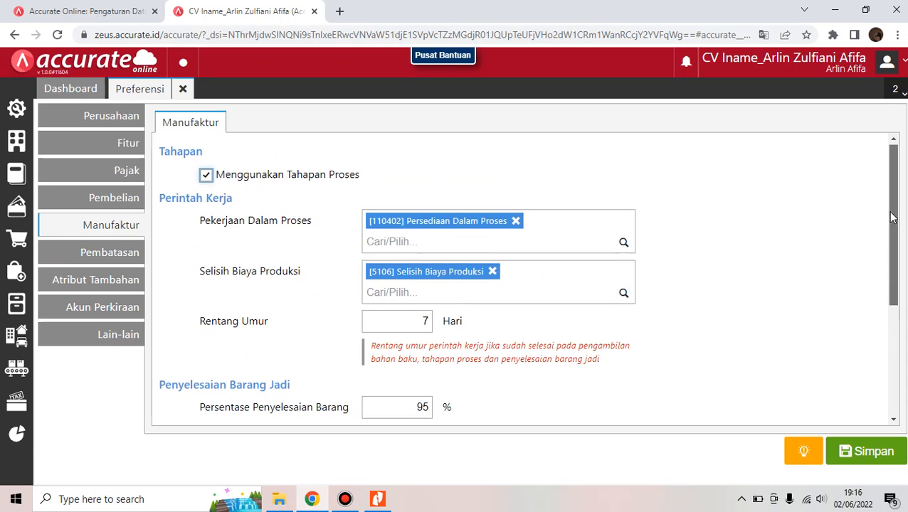
scroll(895, 248, down, 1)
drag(896, 249, 897, 326)
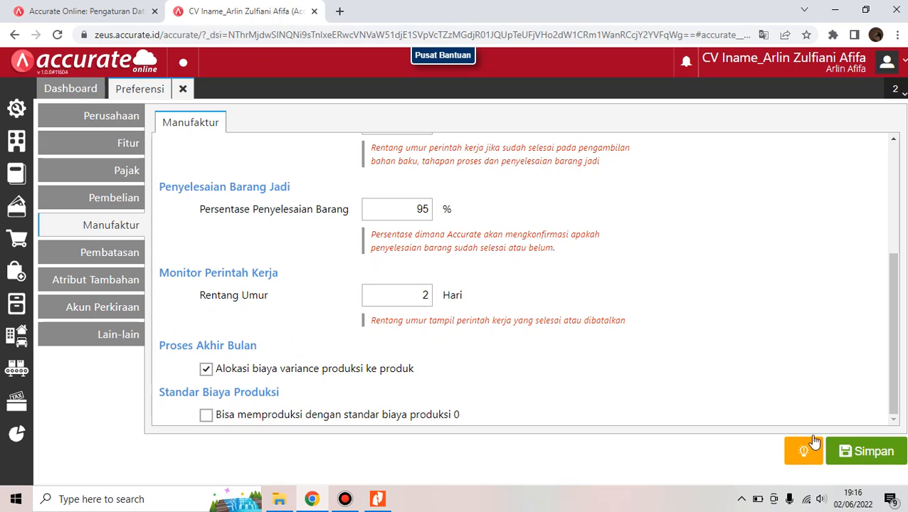
click(863, 459)
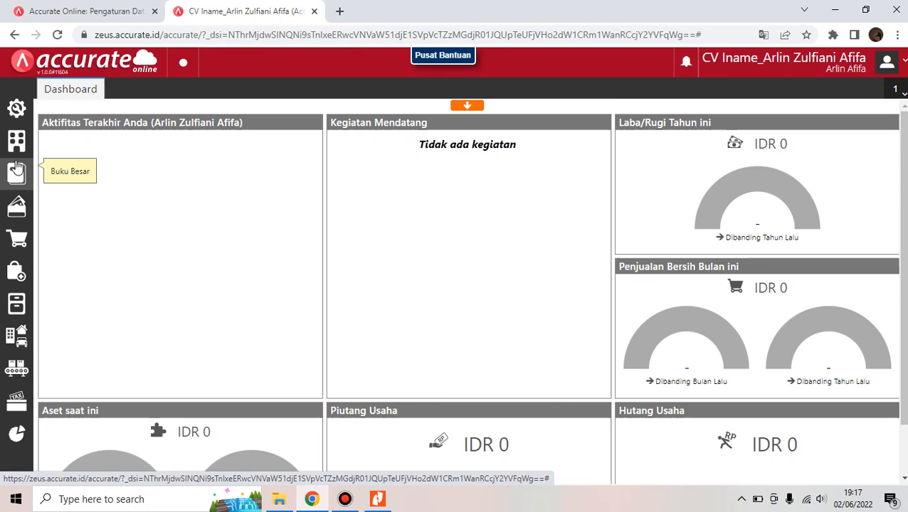
Run and save the month-end process for Januari 2021
mouse_move(379, 501)
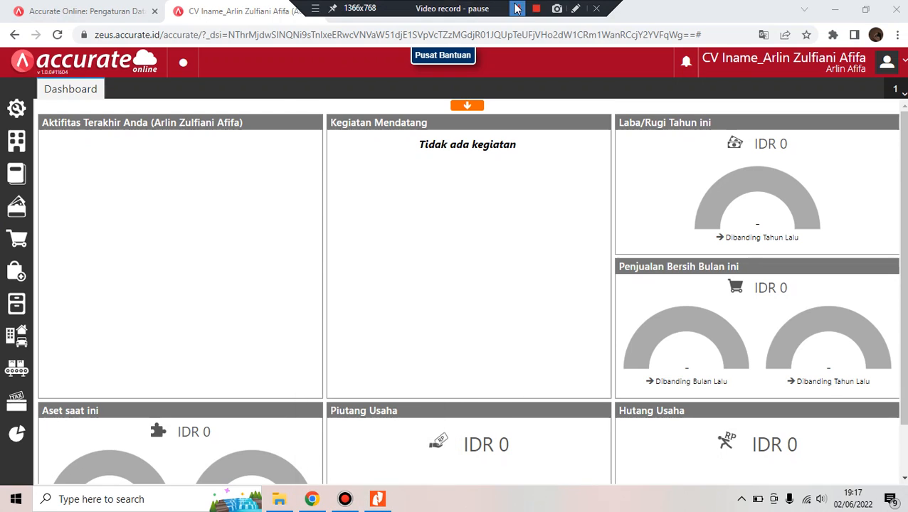
click(16, 140)
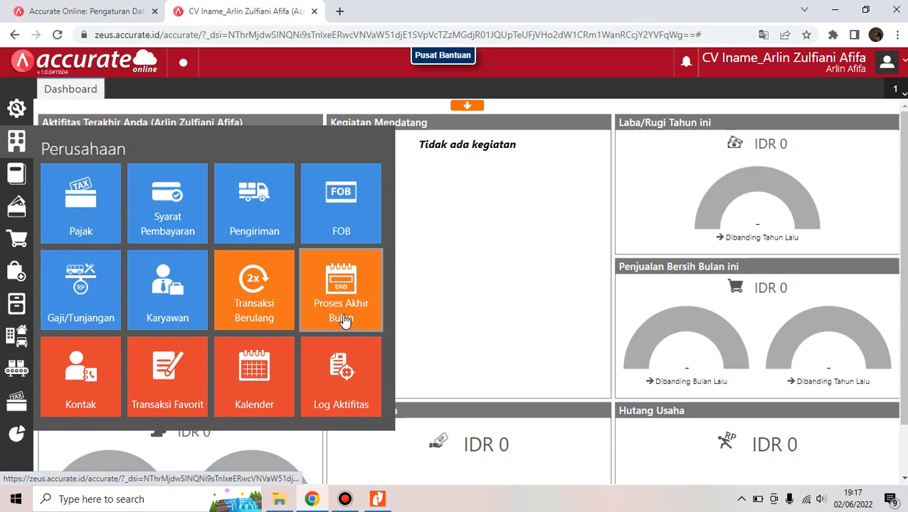
click(342, 321)
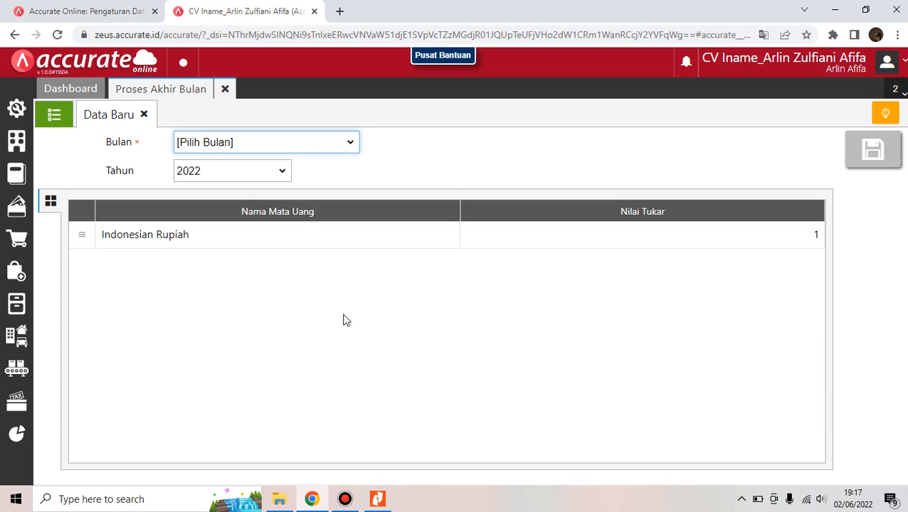
click(346, 148)
click(314, 171)
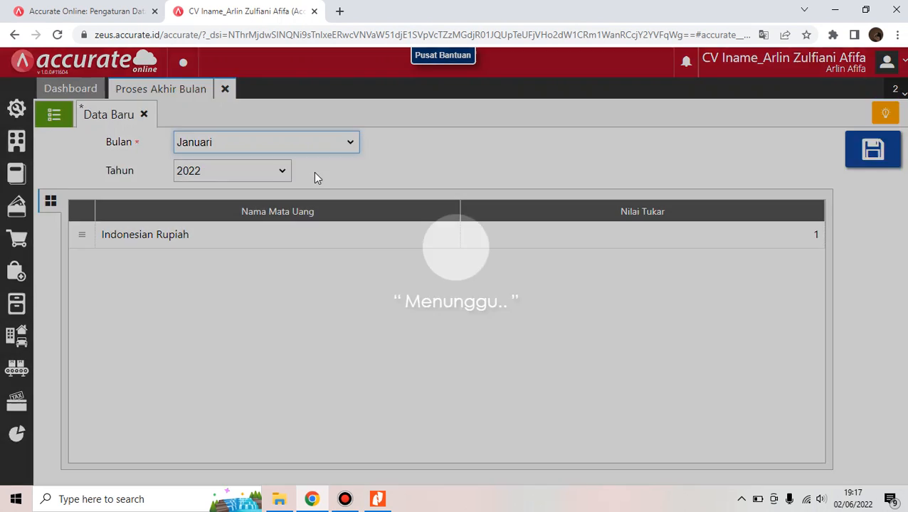
click(265, 177)
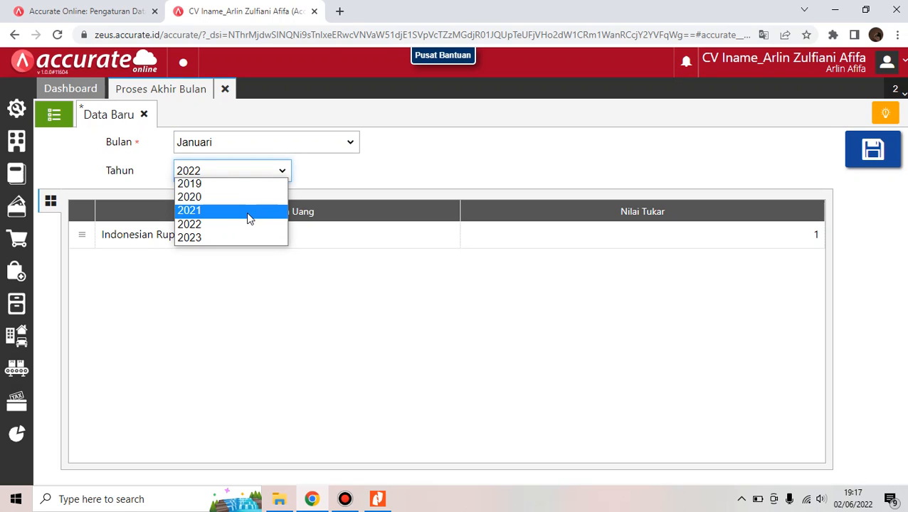
click(247, 212)
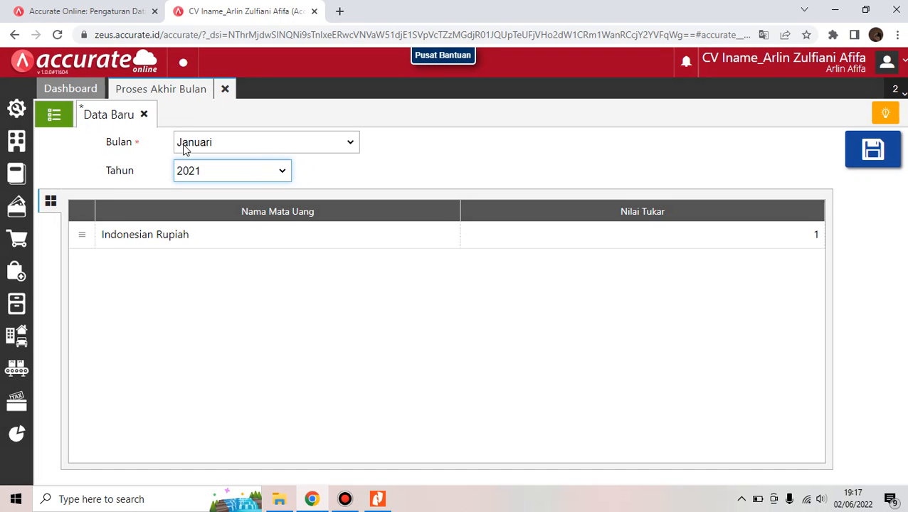
click(881, 167)
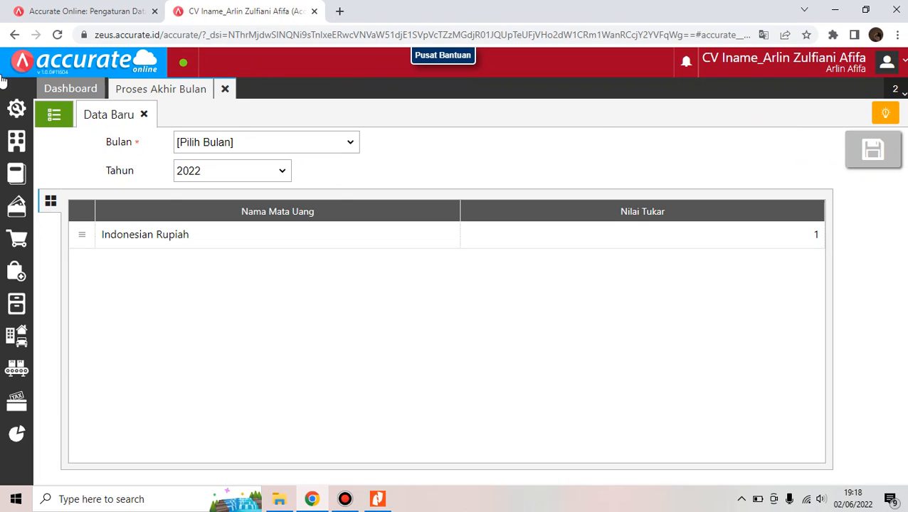
Check Januari 2021 in the month-end list against the reference PDF, then close the page
click(55, 118)
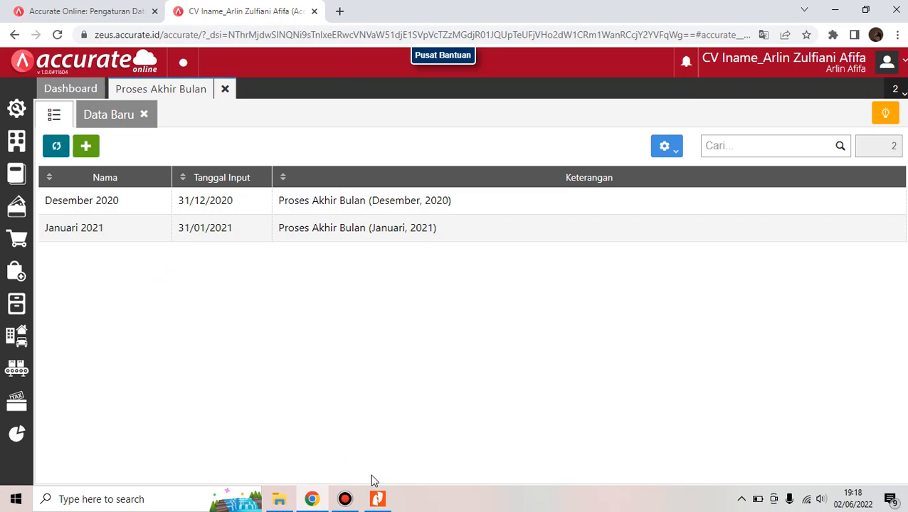
click(379, 500)
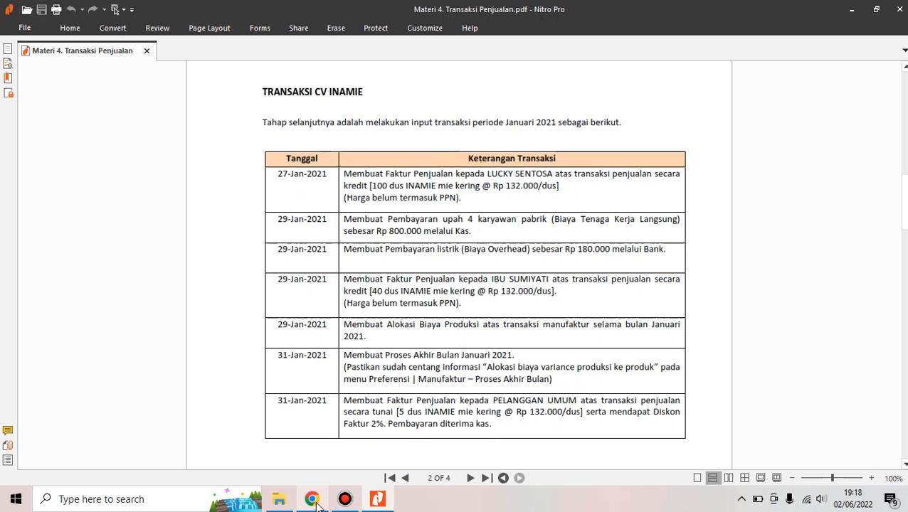
mouse_move(316, 503)
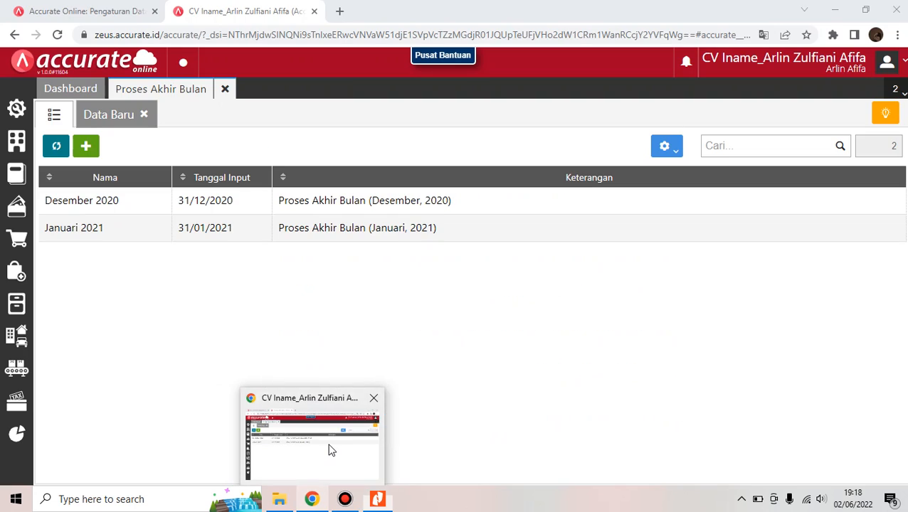
click(330, 450)
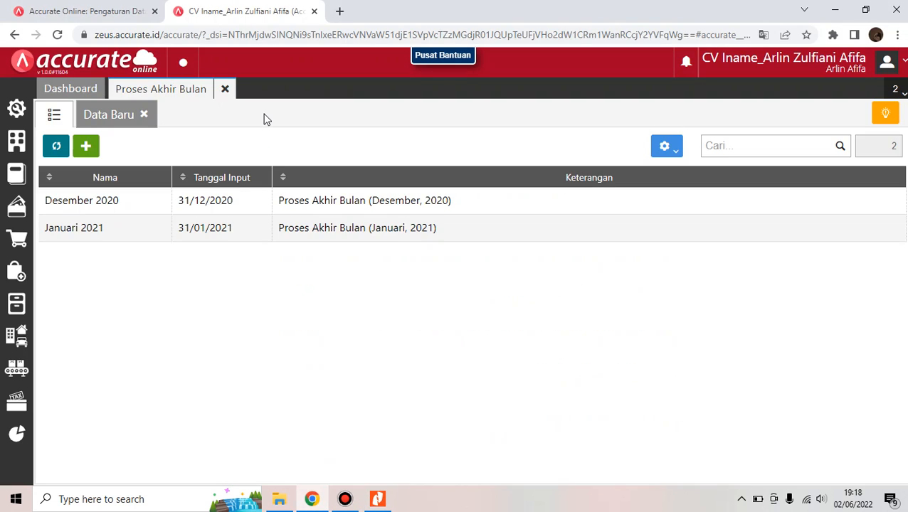
click(232, 94)
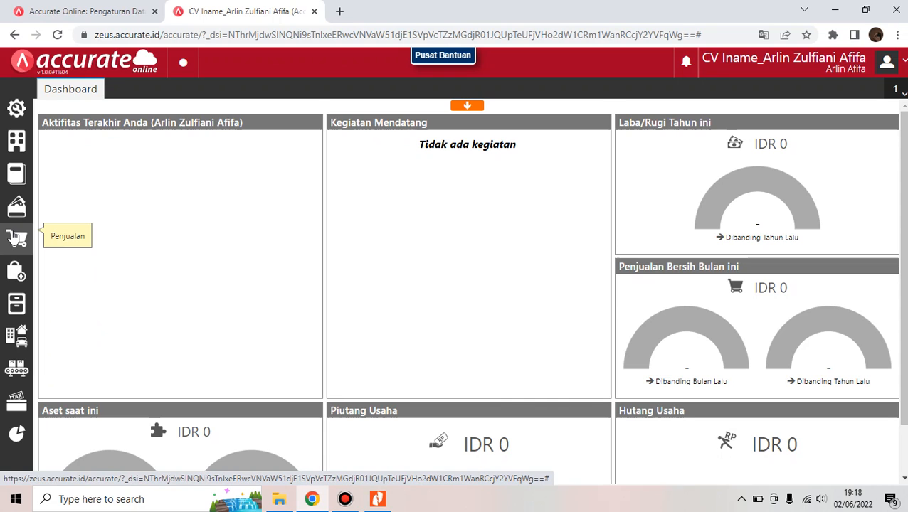
Start a new sales invoice for PELANGGAN UMUM dated 31/01/2021
click(13, 237)
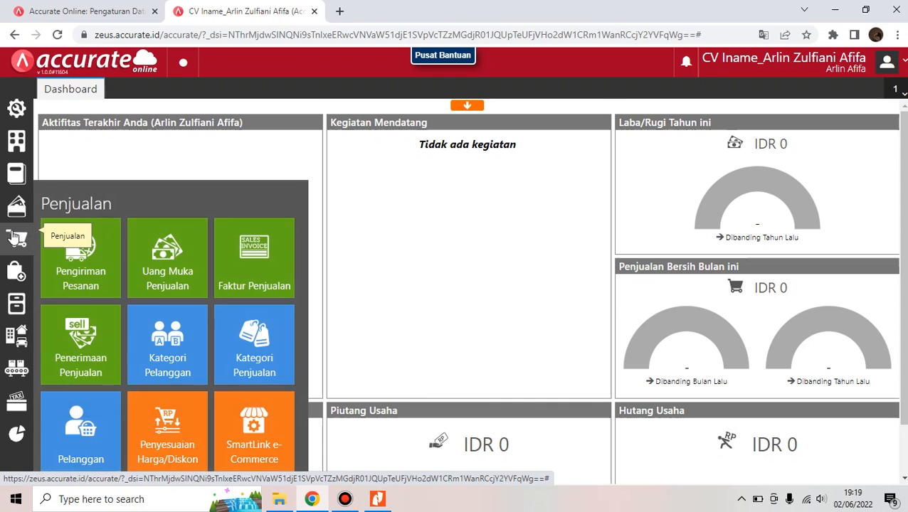
click(258, 269)
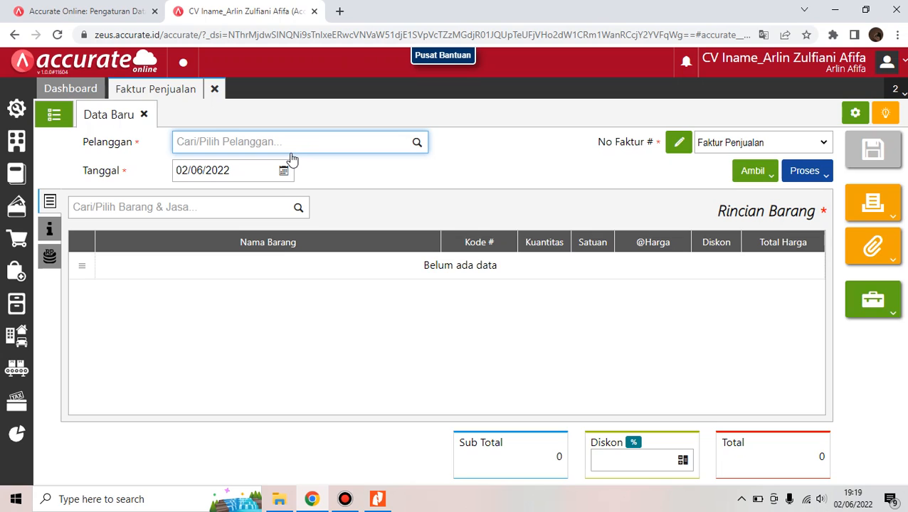
click(416, 144)
text(p)
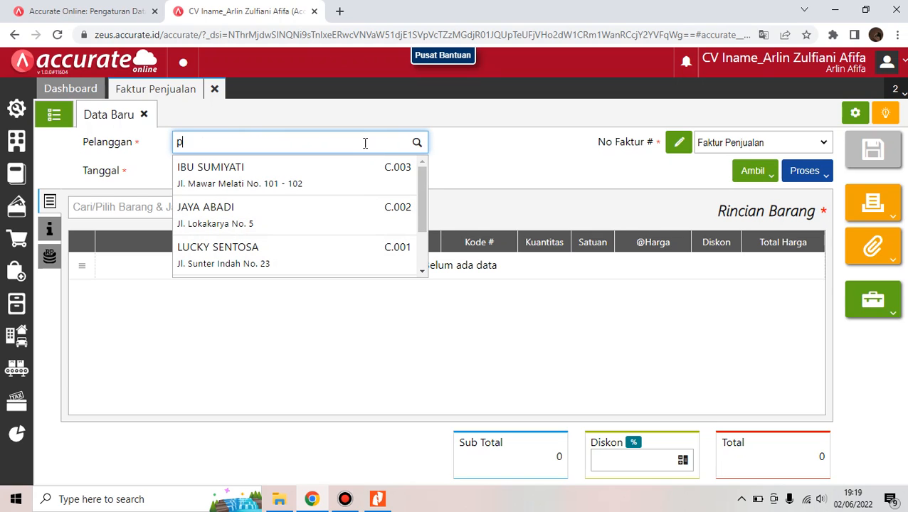
text(elangg)
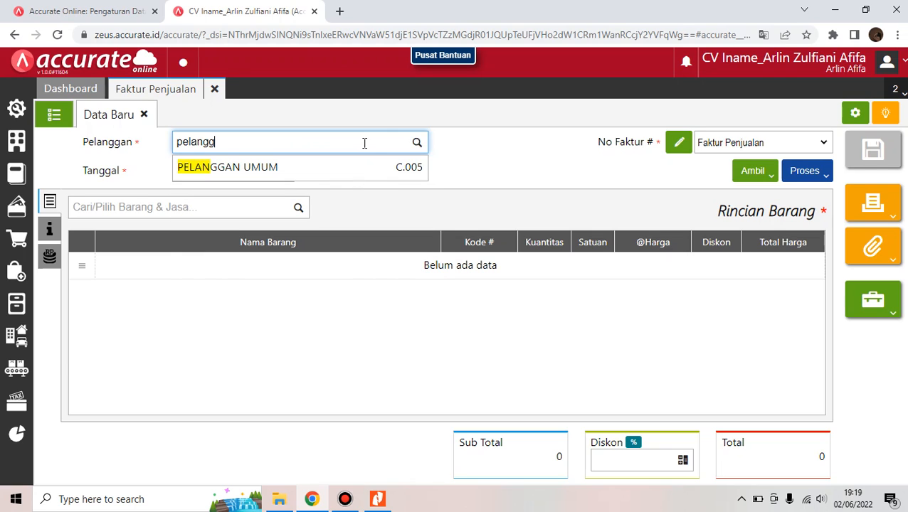
click(353, 174)
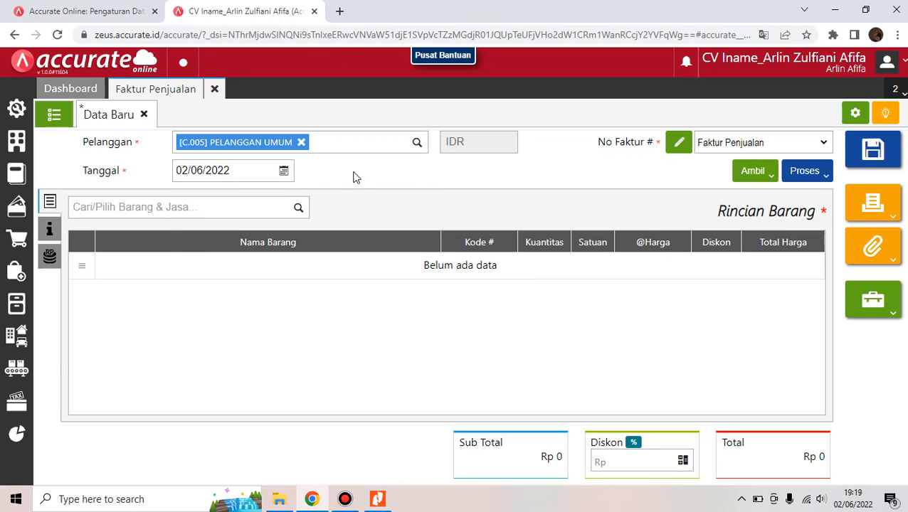
click(266, 168)
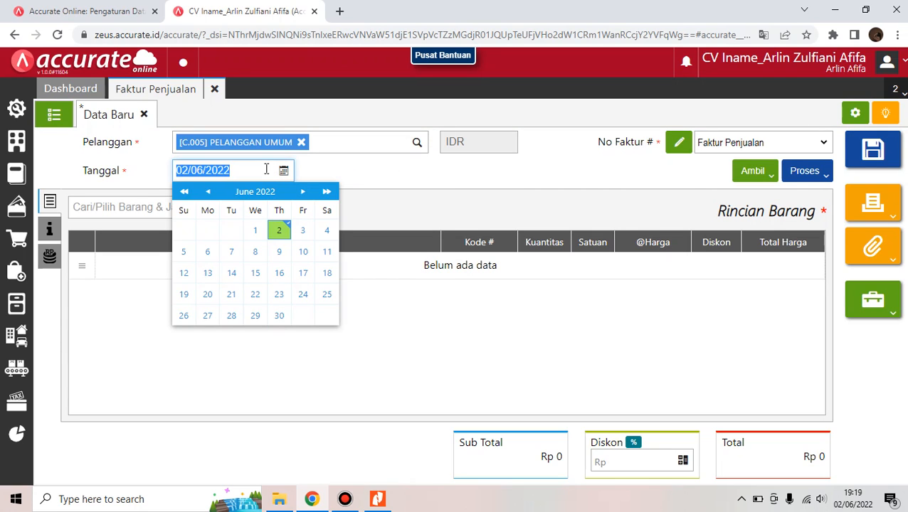
key(BackSpace)
text(31/01/2021)
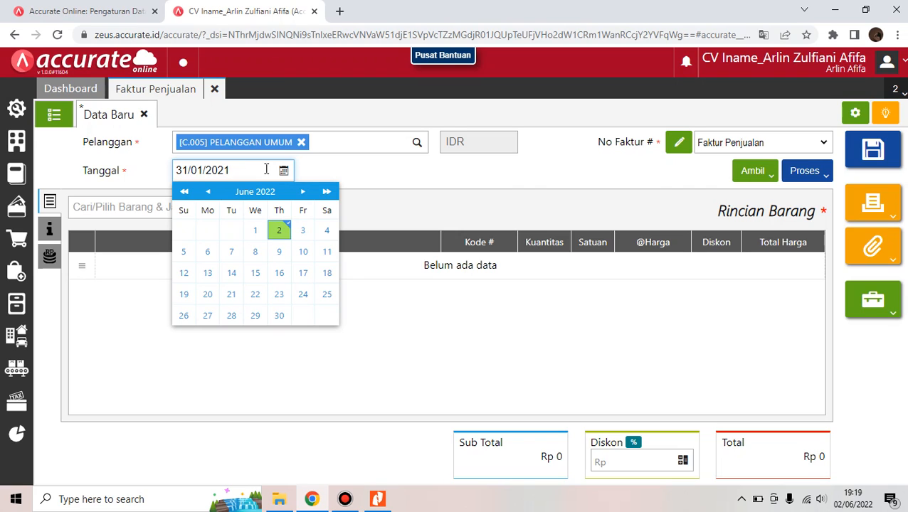
click(500, 165)
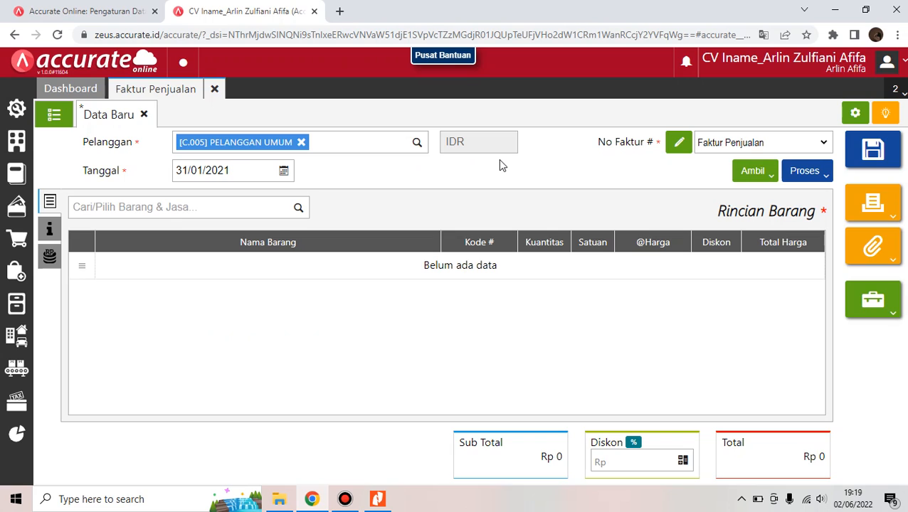
Add 5 DUS of INAMIE Mie Kering at 132.000 to the invoice
click(284, 211)
text(inamie)
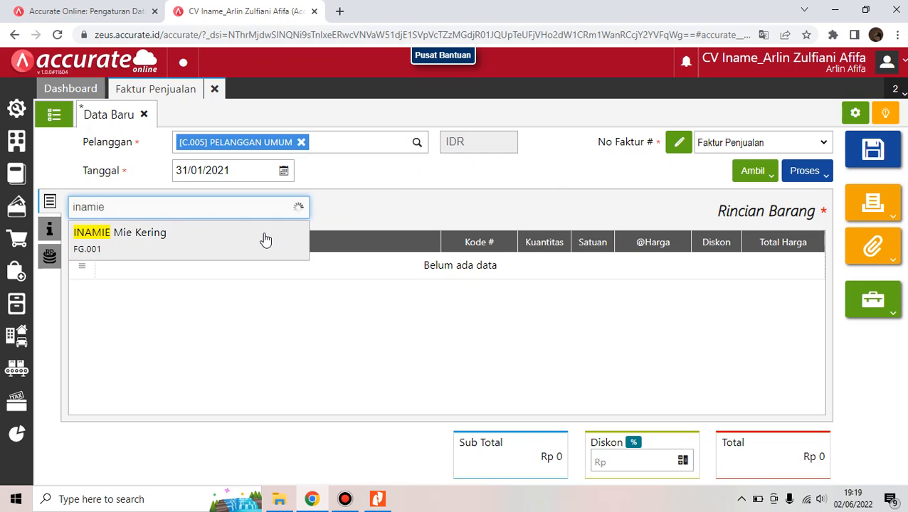
click(264, 237)
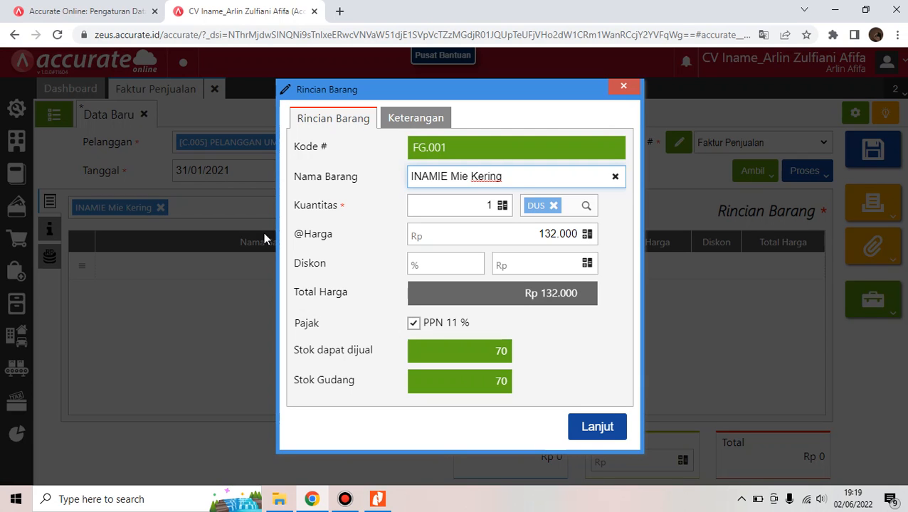
click(491, 206)
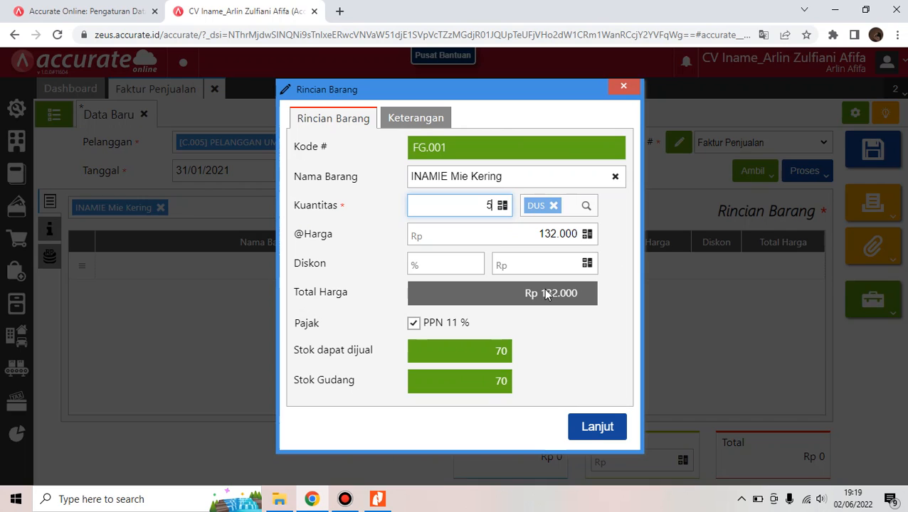
key(Return)
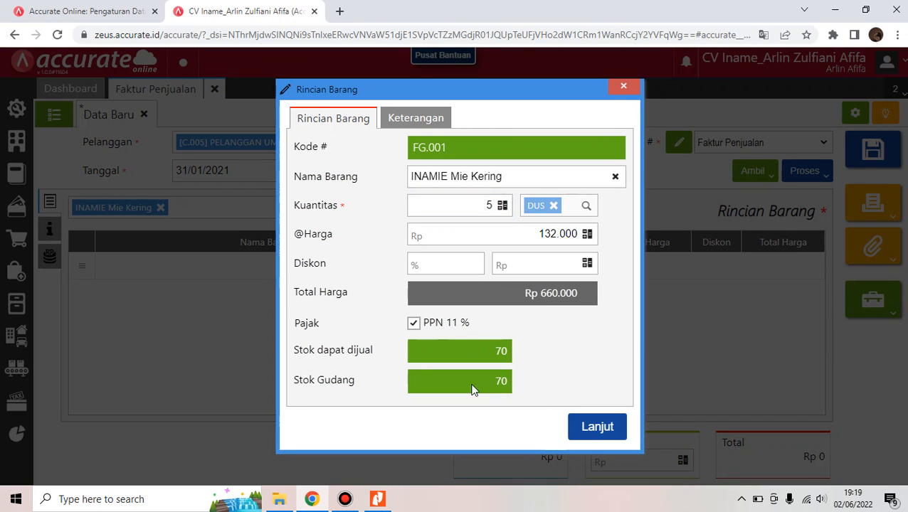
click(598, 431)
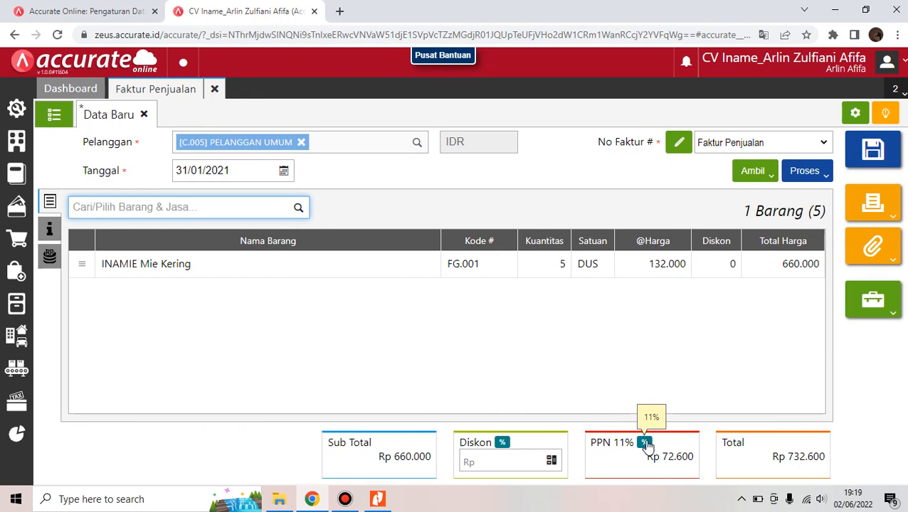
Set the invoice's PPN rate to 10%, checking the reference transaction list
click(644, 442)
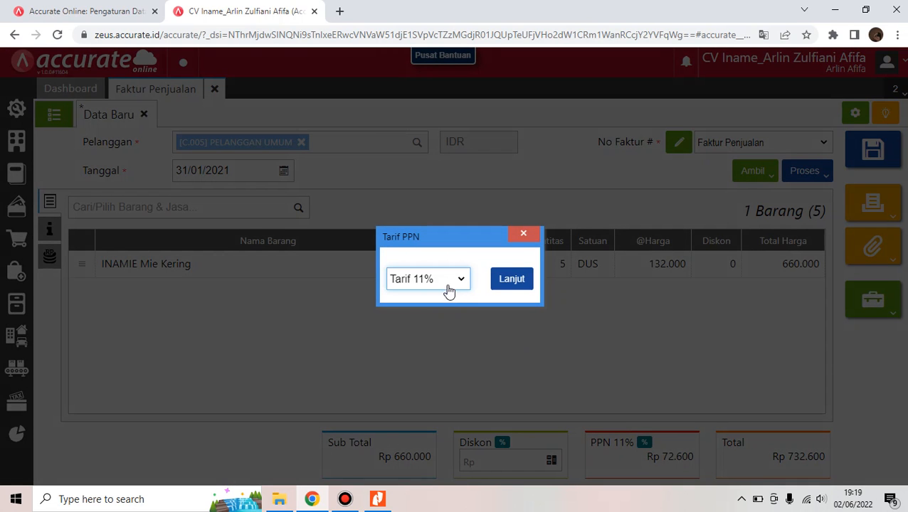
click(445, 286)
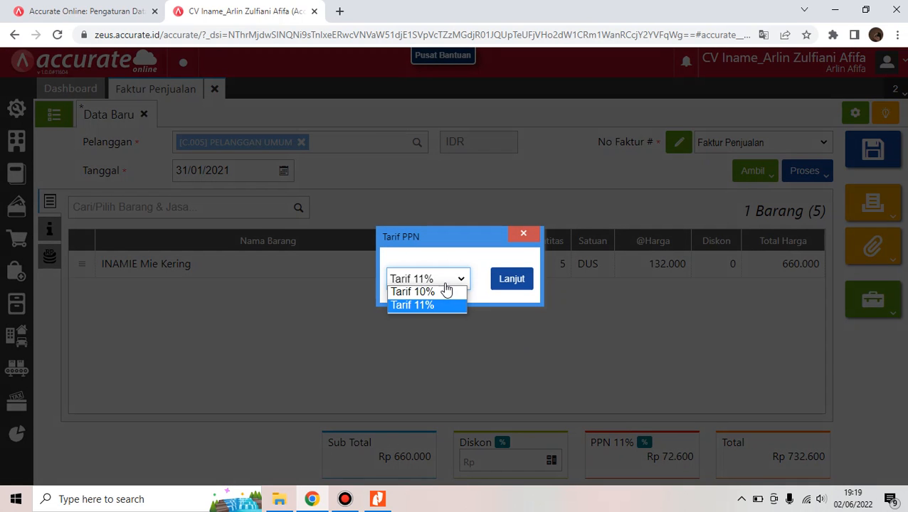
click(441, 293)
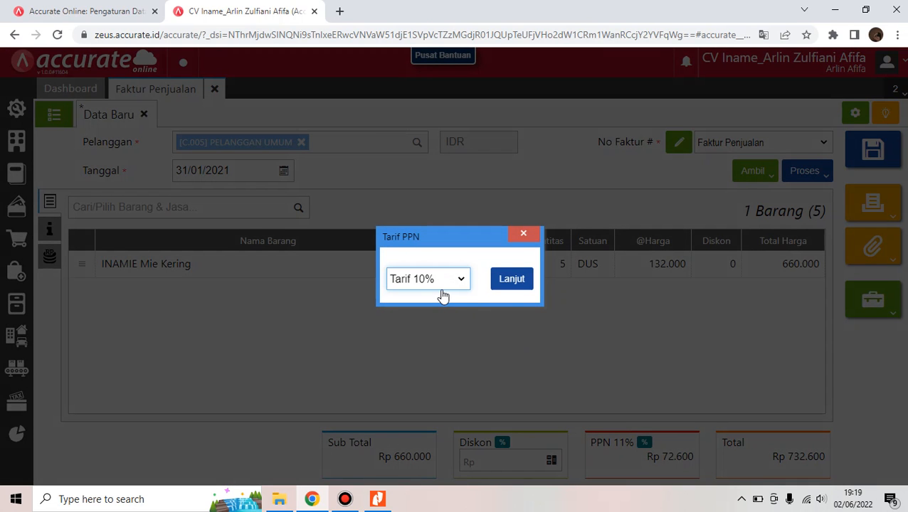
click(524, 282)
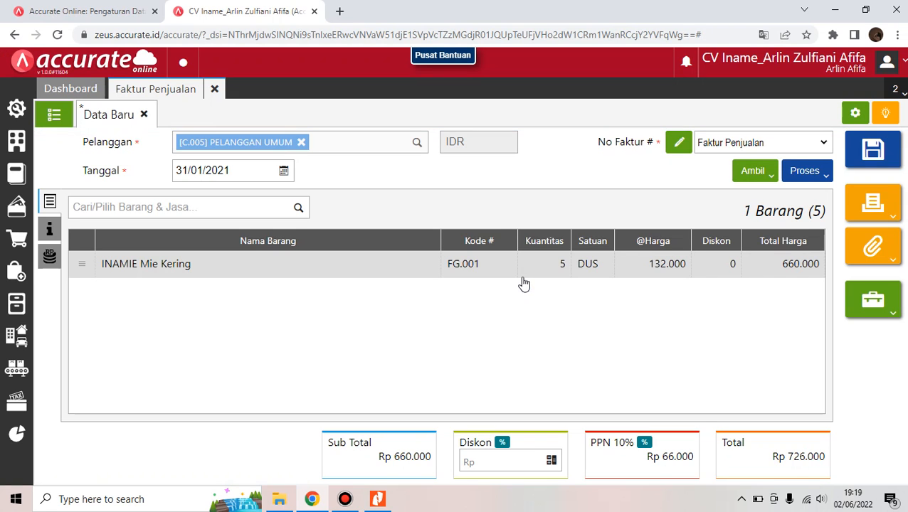
click(378, 498)
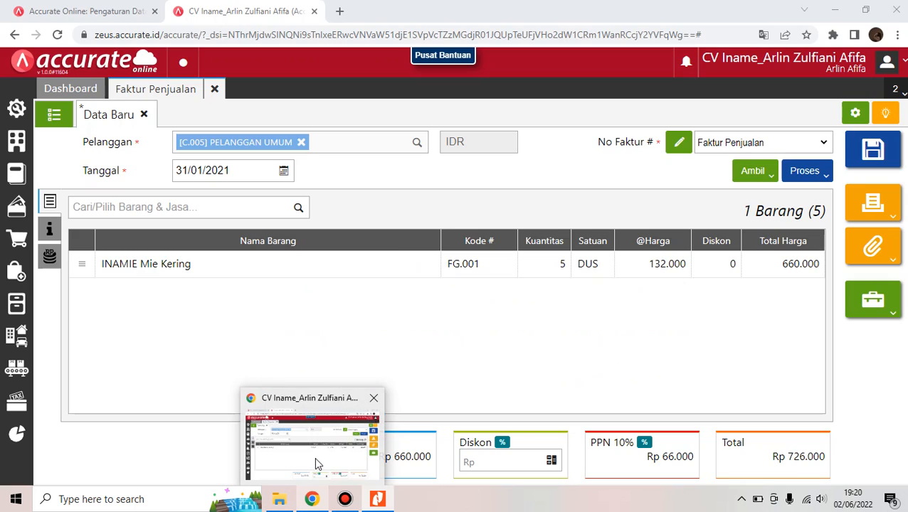
click(317, 464)
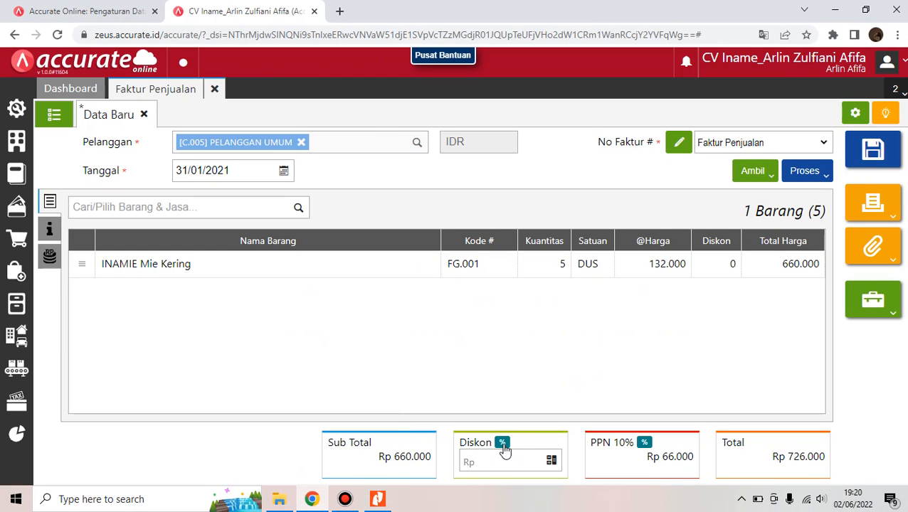
Apply a 2% invoice discount and add the Keterangan note 'Penjualan secara tunai'
click(502, 444)
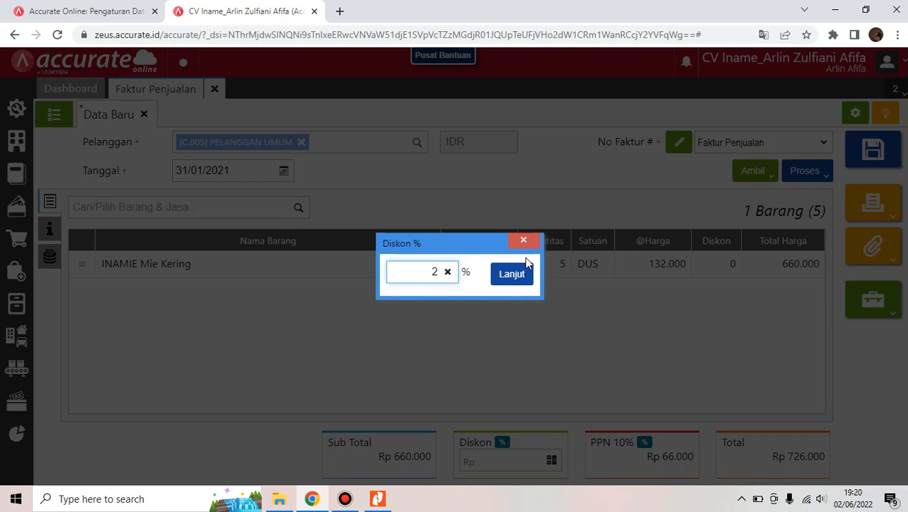
click(510, 280)
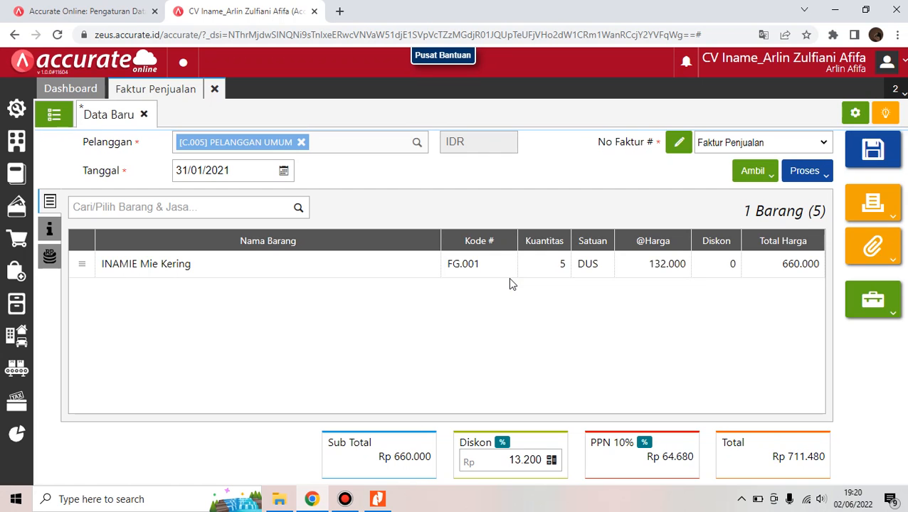
click(57, 229)
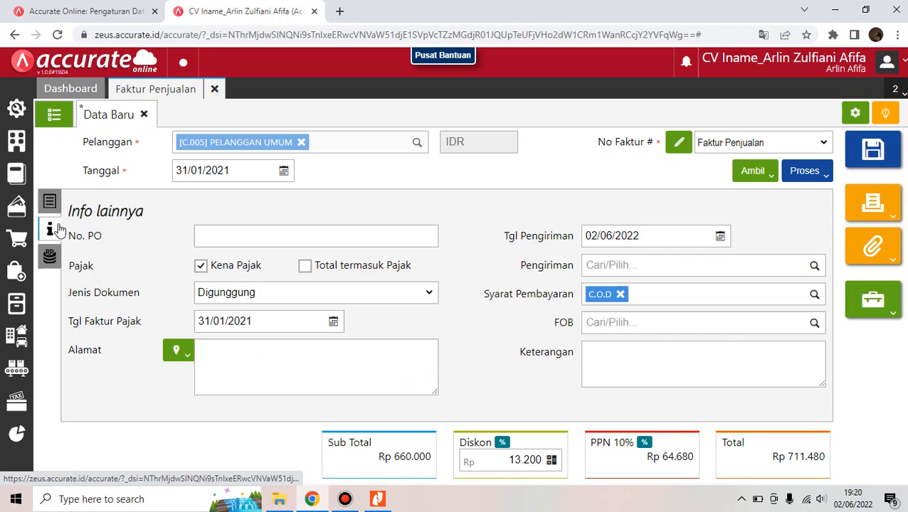
click(632, 350)
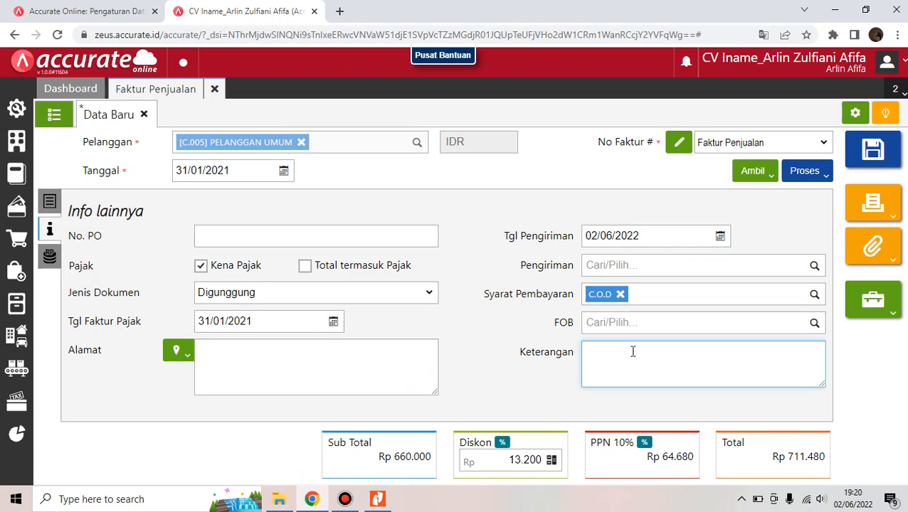
text(Penjualan secra)
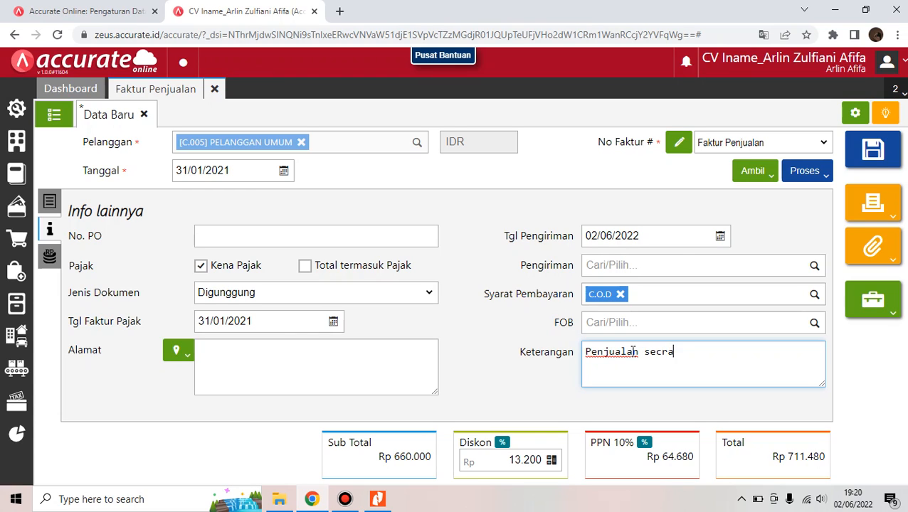
key(BackSpace)
key(BackSpace)
text(ara tunai)
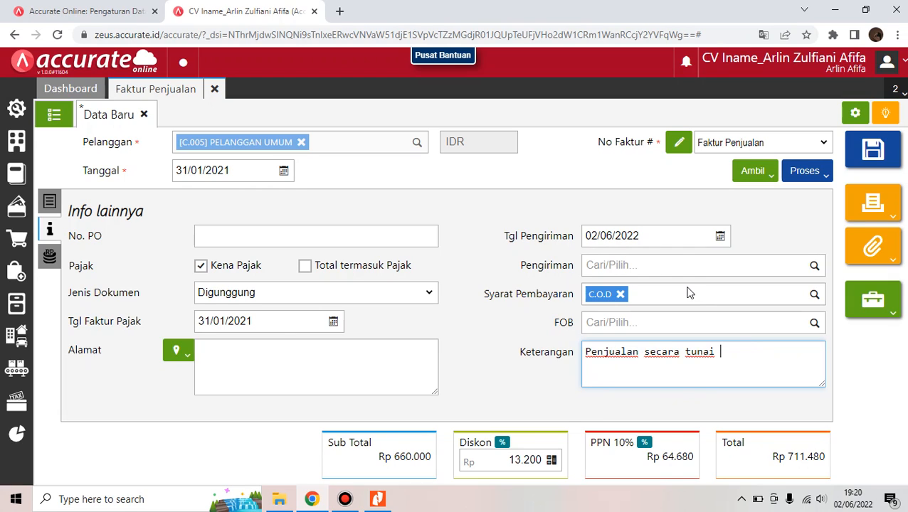
click(823, 178)
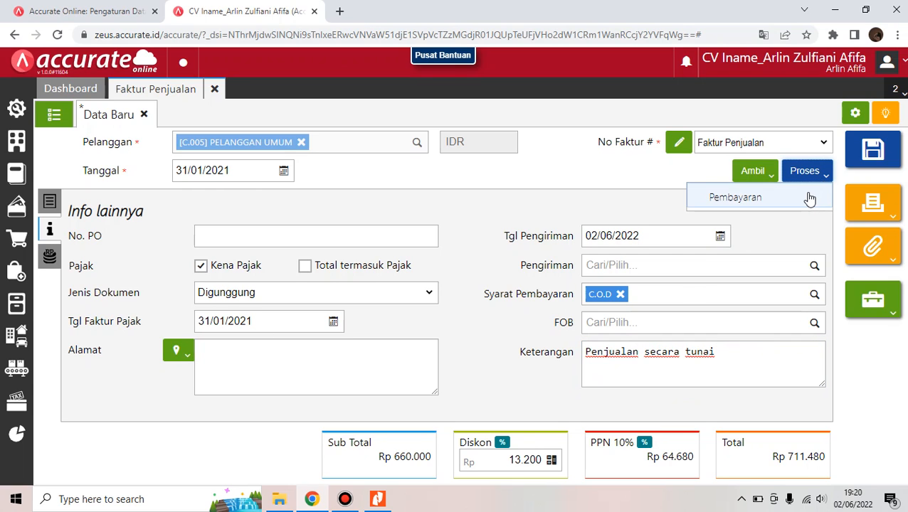
Save a receipt into Kas dated 31/01/2021 paying the full 711.480
click(809, 197)
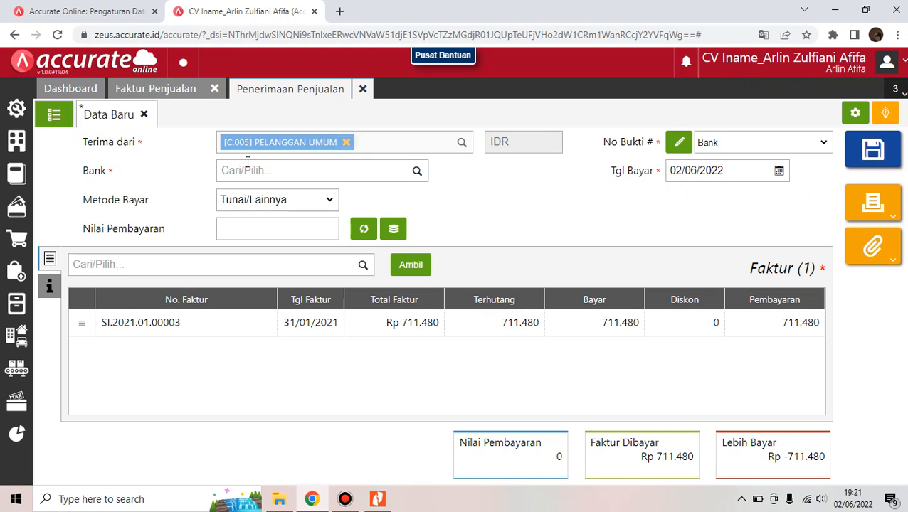
click(420, 175)
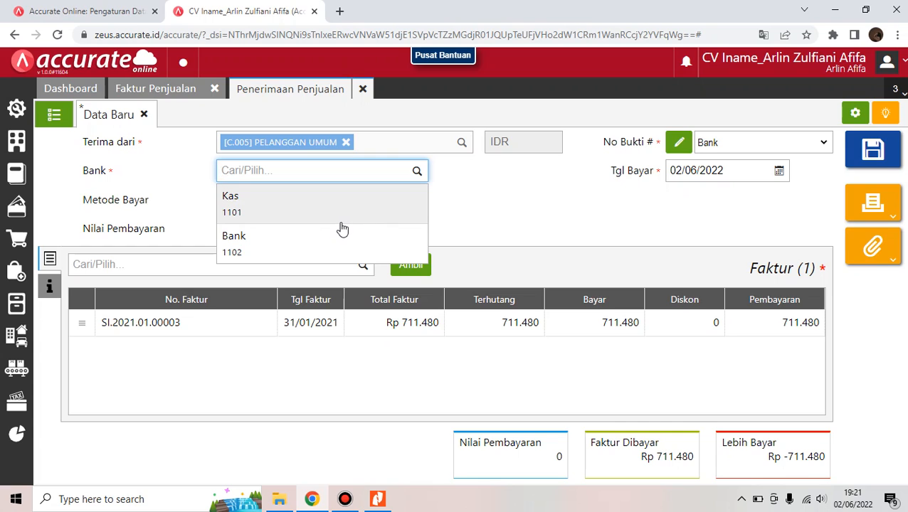
click(340, 220)
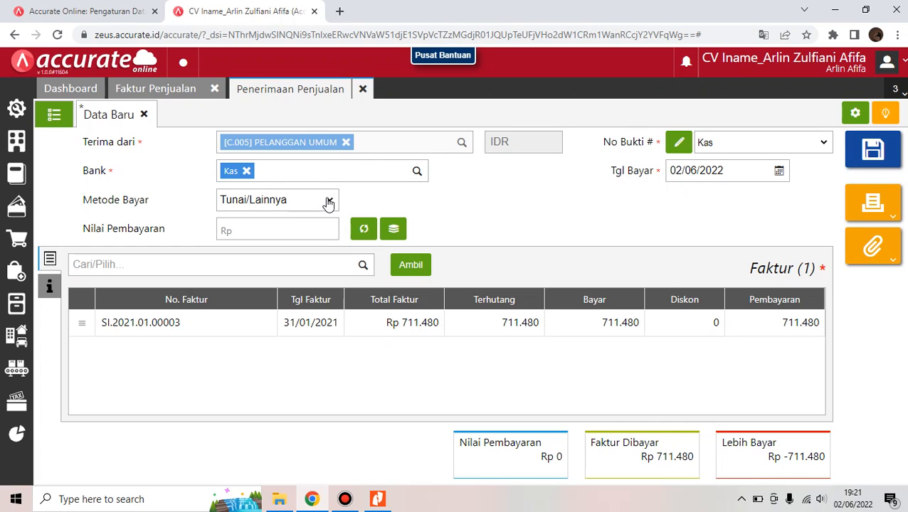
click(698, 172)
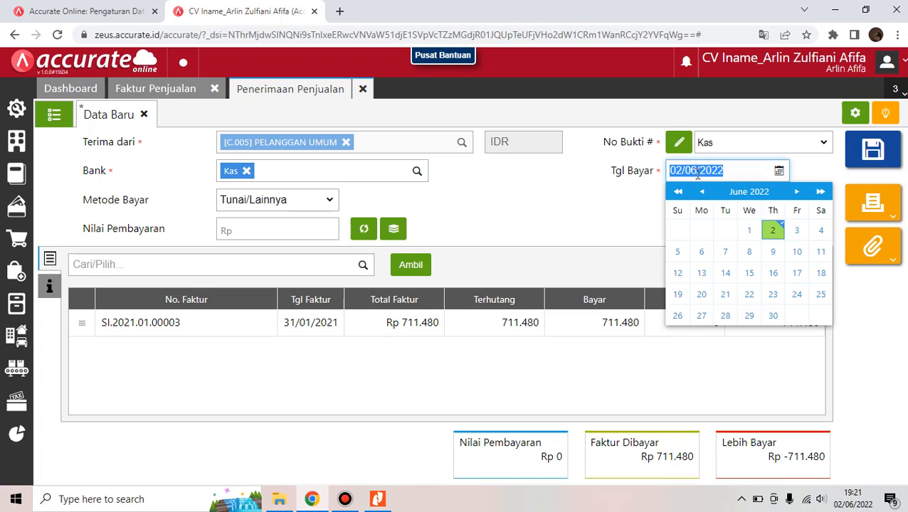
text(31/0)
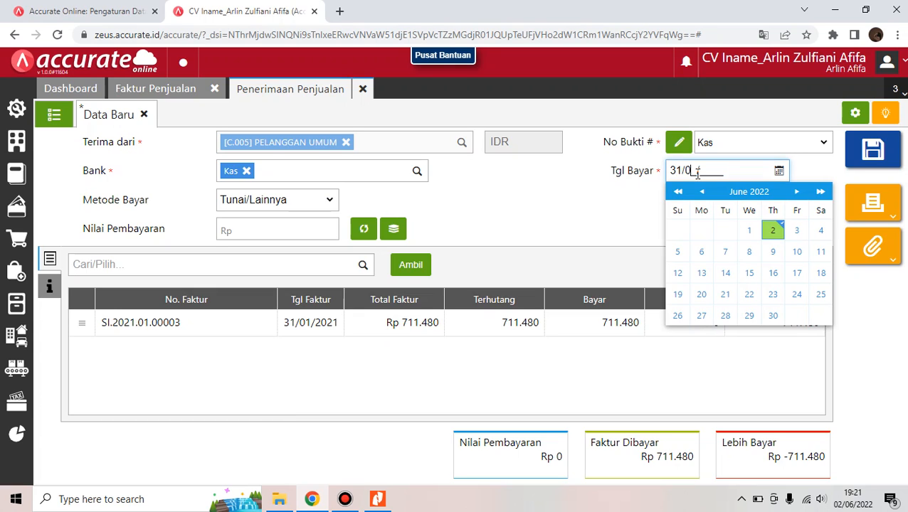
text(1/2021)
click(575, 181)
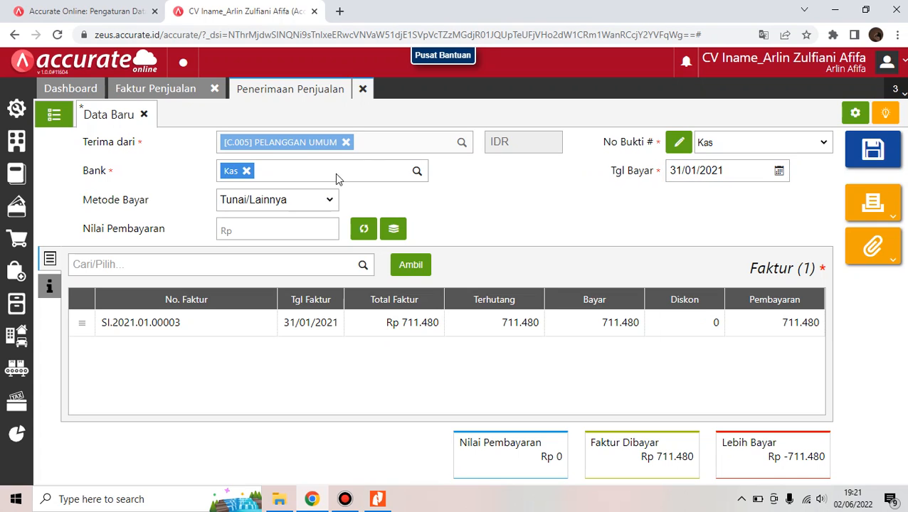
click(364, 229)
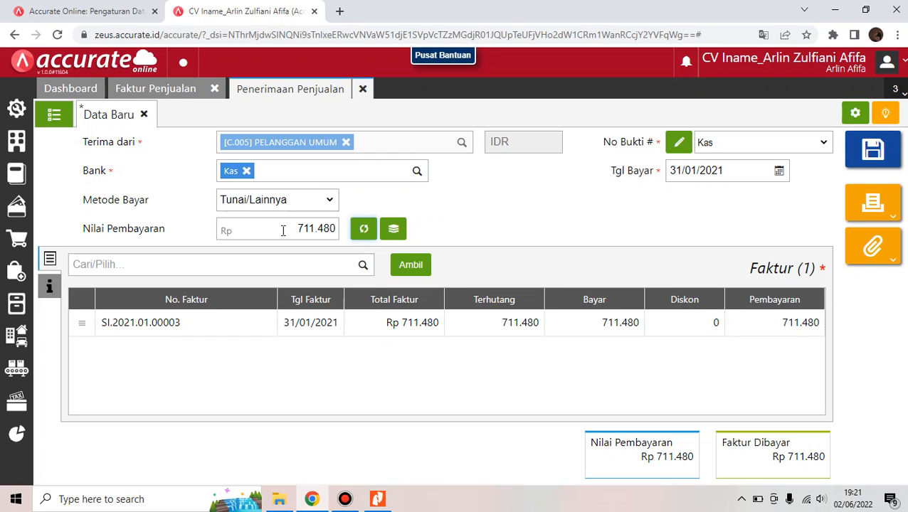
click(895, 162)
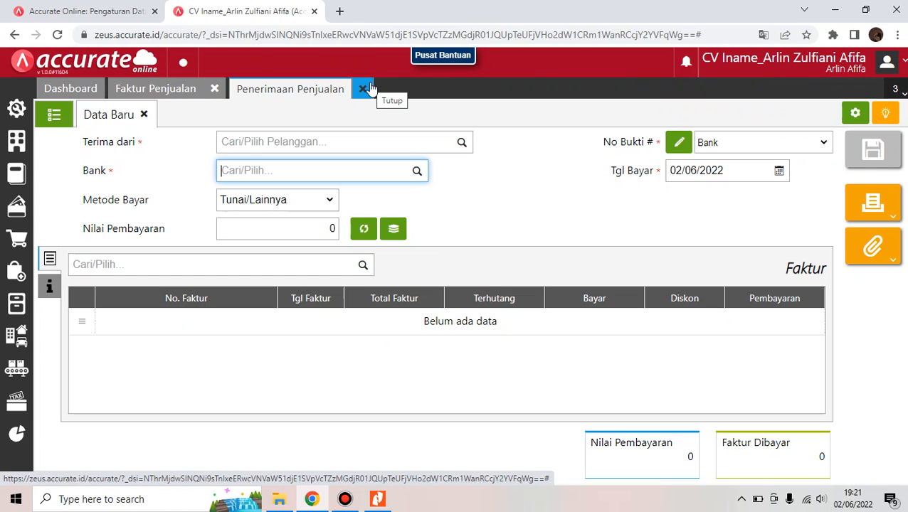
Close the Penerimaan Penjualan and Faktur Penjualan tabs and open Daftar Laporan
click(363, 89)
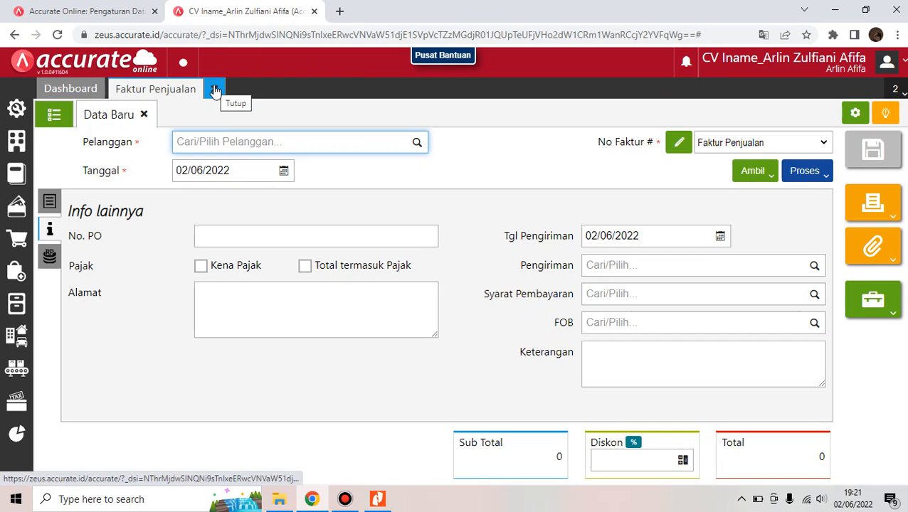
click(215, 91)
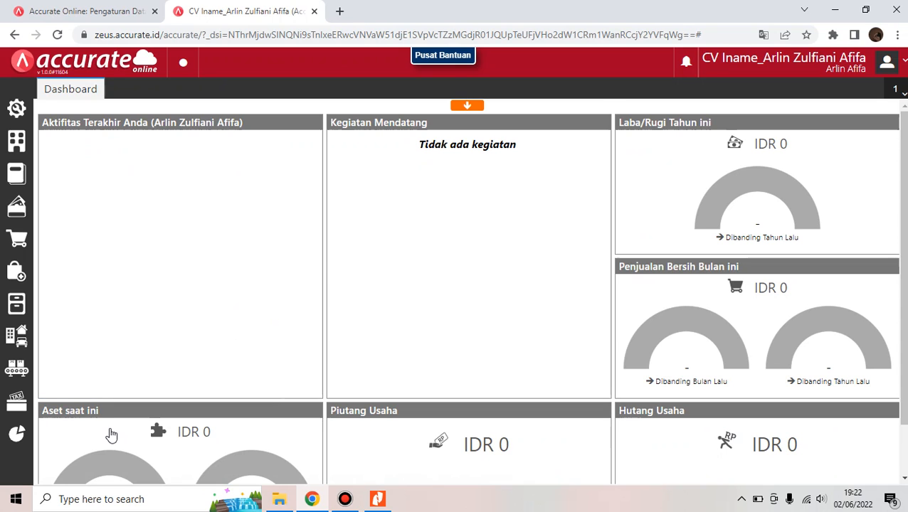
click(19, 431)
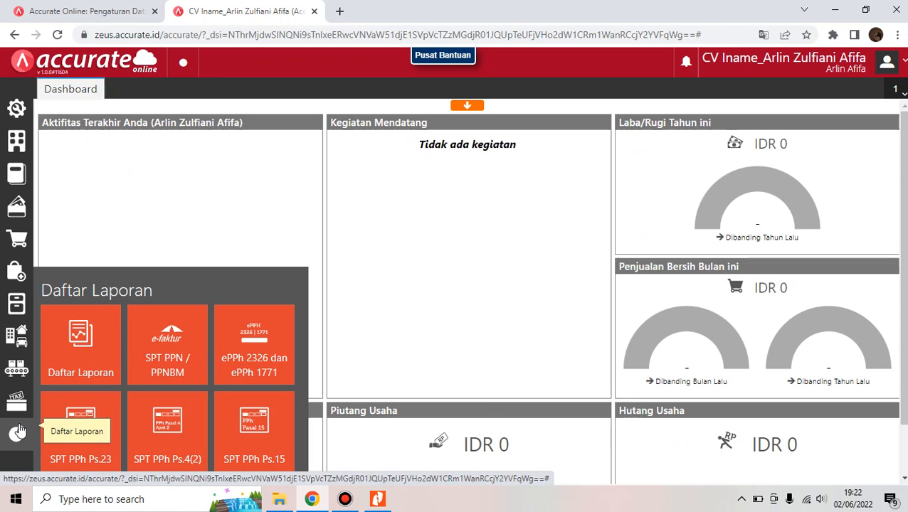
Show the Neraca (Induk Skontro) as of 31/01/2021 and scroll to its 865.992.605 totals
click(86, 367)
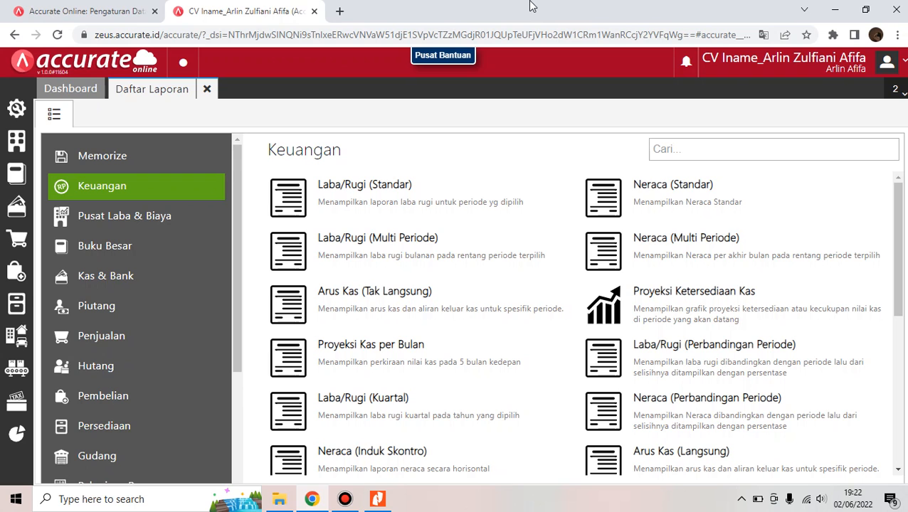
click(373, 471)
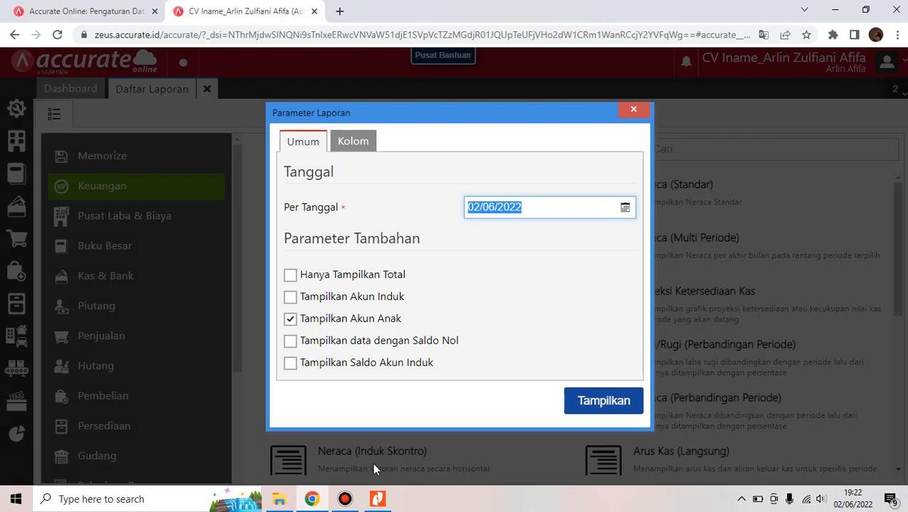
key(BackSpace)
text(3)
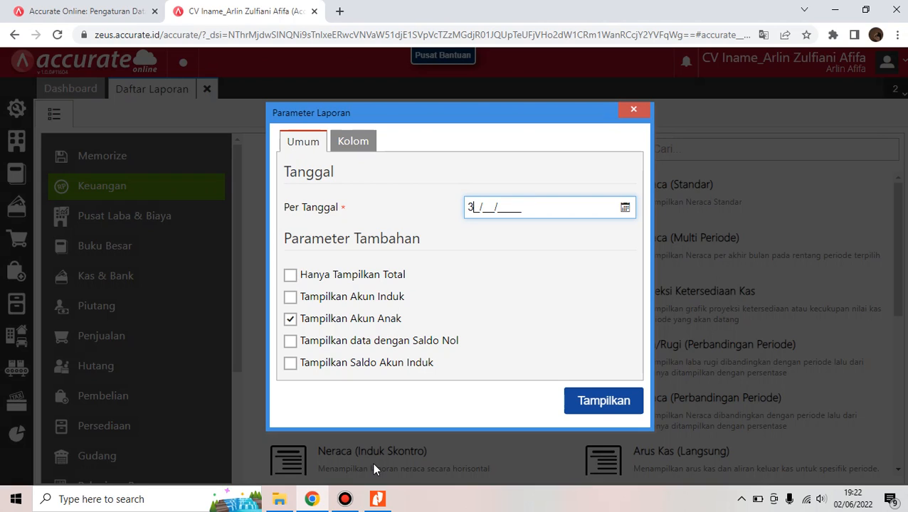
text(1/01/2021)
click(617, 403)
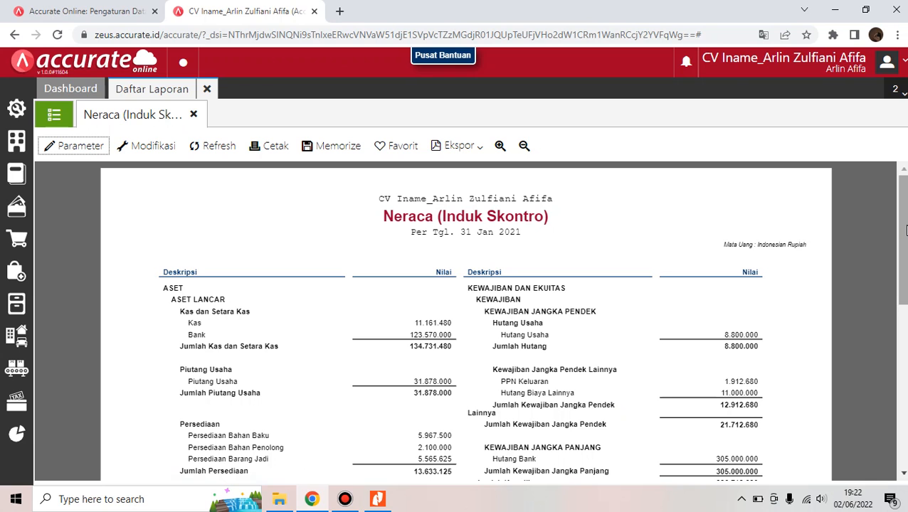
drag(905, 230, 905, 368)
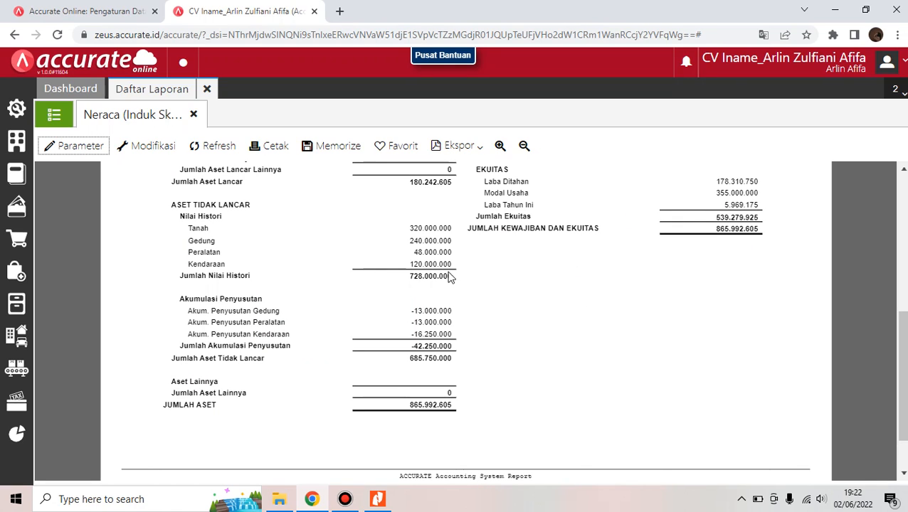
click(378, 502)
View the reference Neraca on page 3 at 150%, then return to the Accurate report
scroll(459, 284, down, 5)
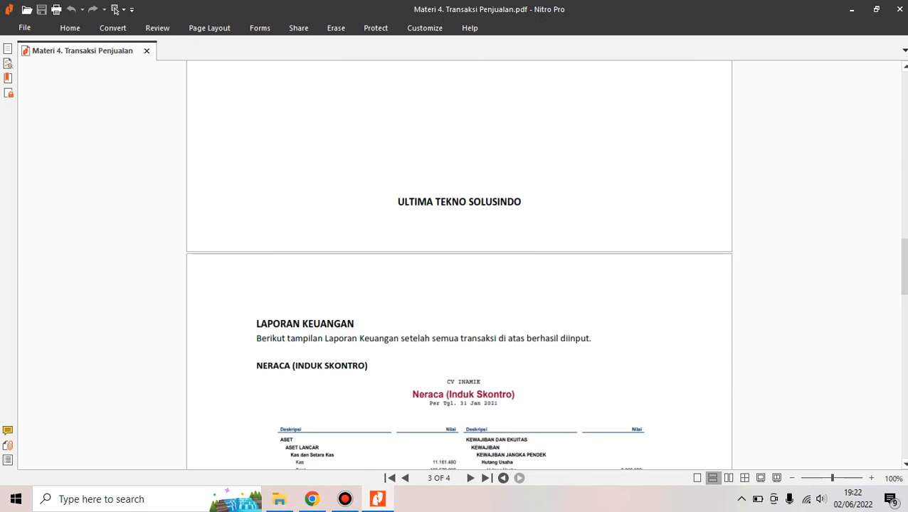
scroll(459, 285, down, 10)
scroll(459, 285, up, 2)
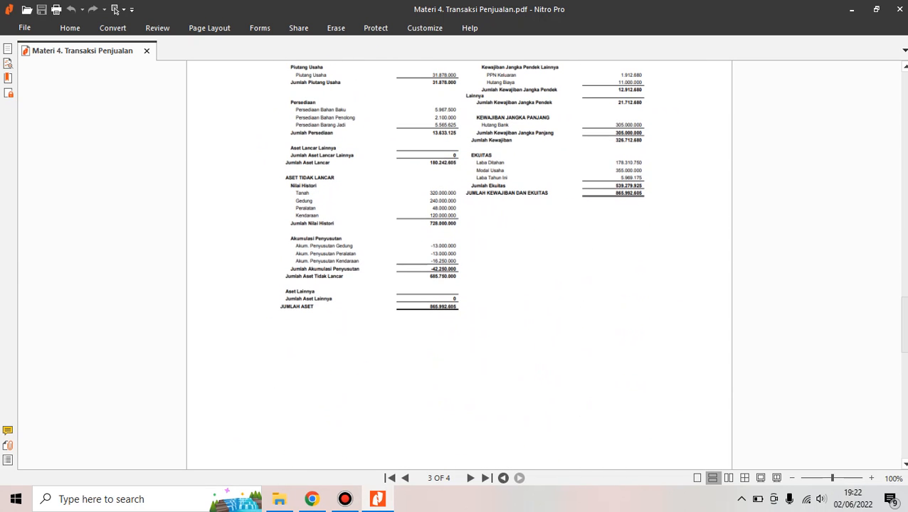
click(871, 479)
click(871, 479)
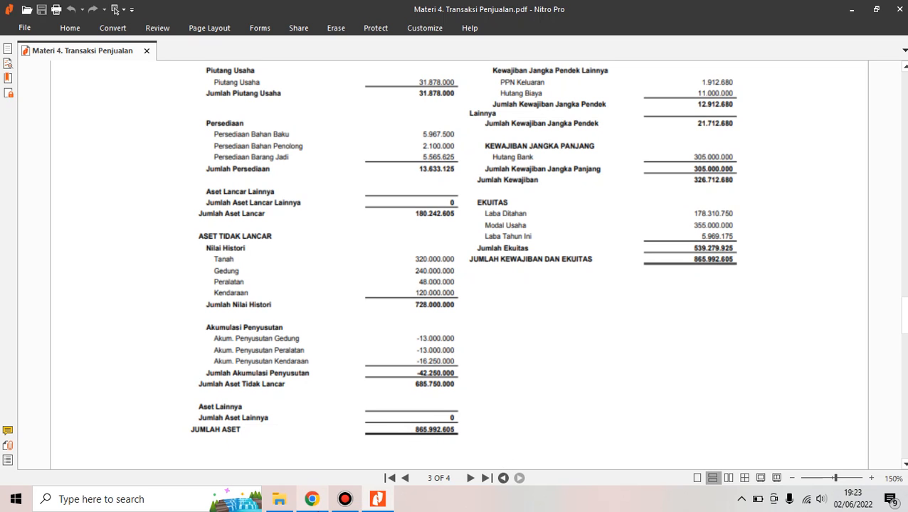
mouse_move(311, 498)
click(322, 462)
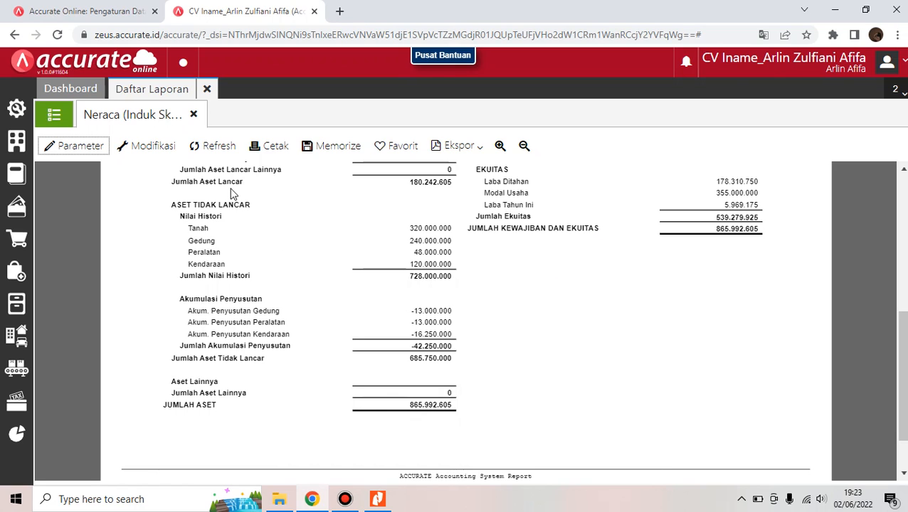
Close the Neraca report, open Laba/Rugi (Standar) and set the start date to 01/01/2021
click(194, 115)
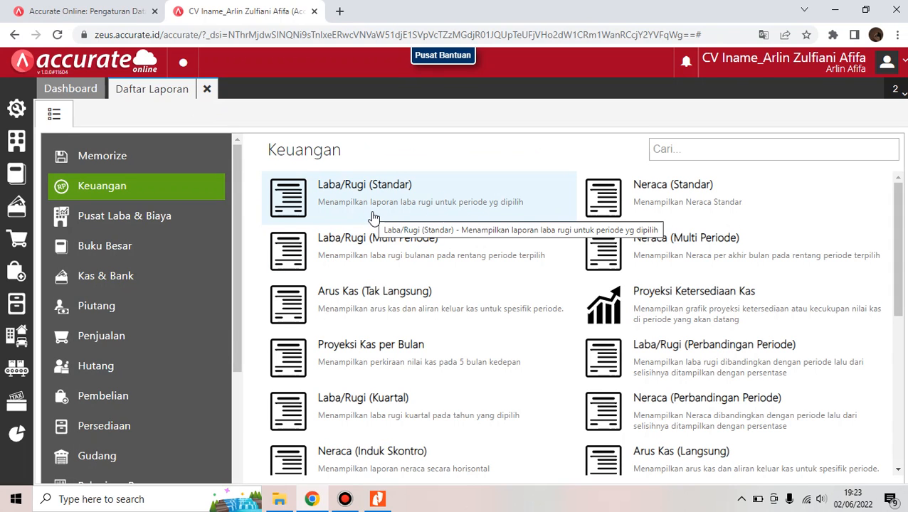
click(372, 217)
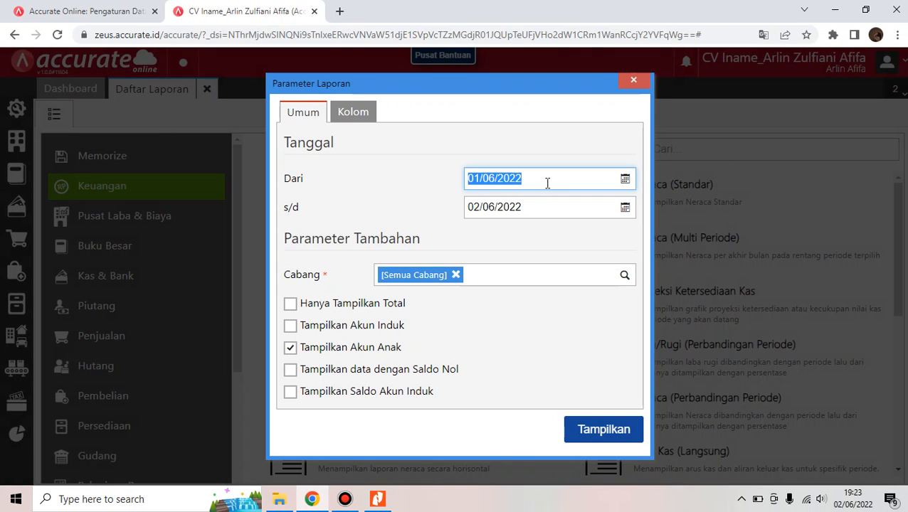
click(547, 182)
key(BackSpace)
text(0)
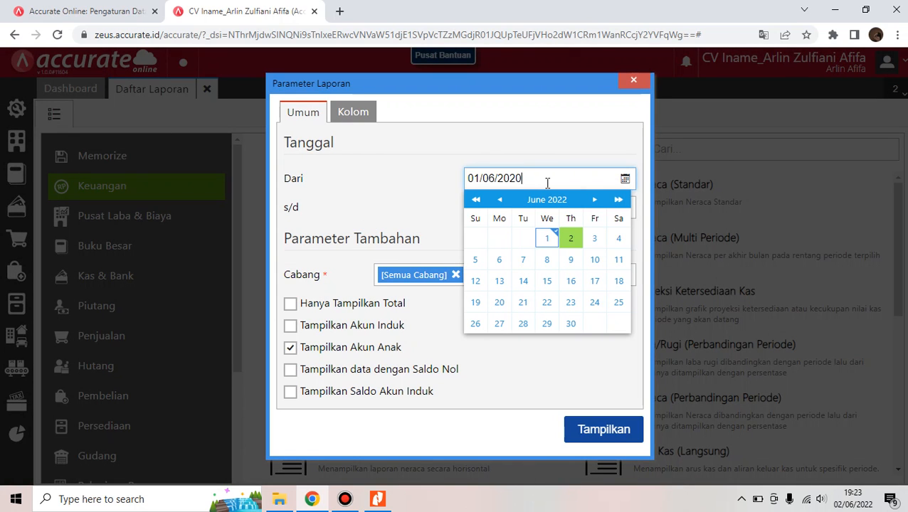
key(BackSpace)
key(BackSpace)
key(BackSpace)
key(BackSpace)
key(BackSpace)
key(BackSpace)
key(BackSpace)
text(01/01/2021)
click(430, 212)
Set the end date to 31/01/2021 and display the report, showing LABA BERSIH 5.969.175
click(556, 214)
key(BackSpace)
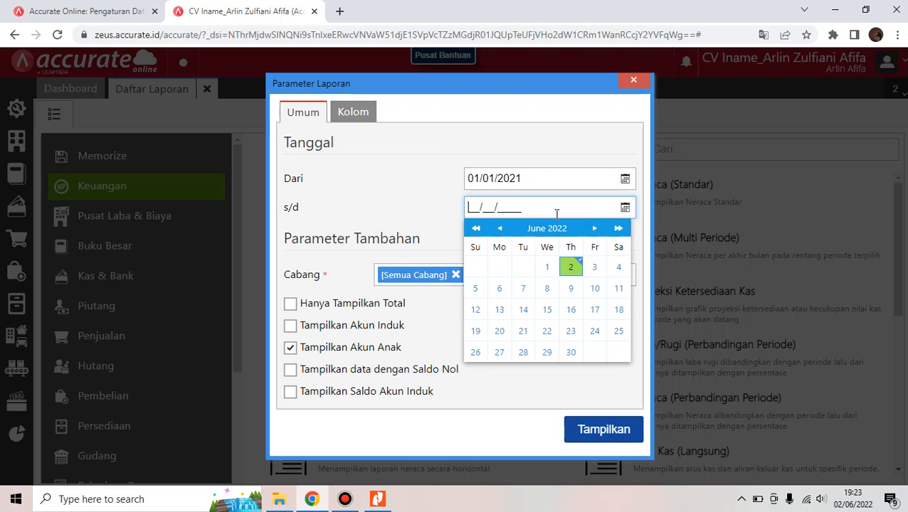
text(31/01/2021)
click(496, 378)
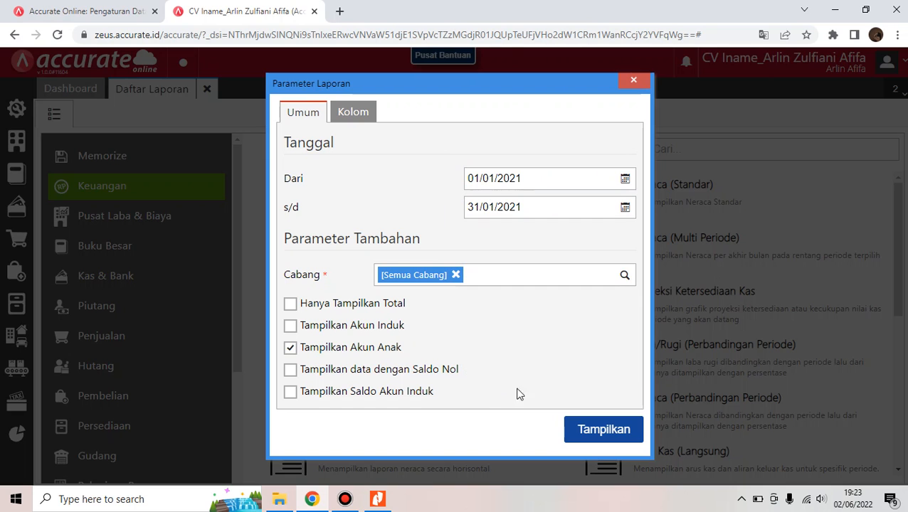
click(605, 432)
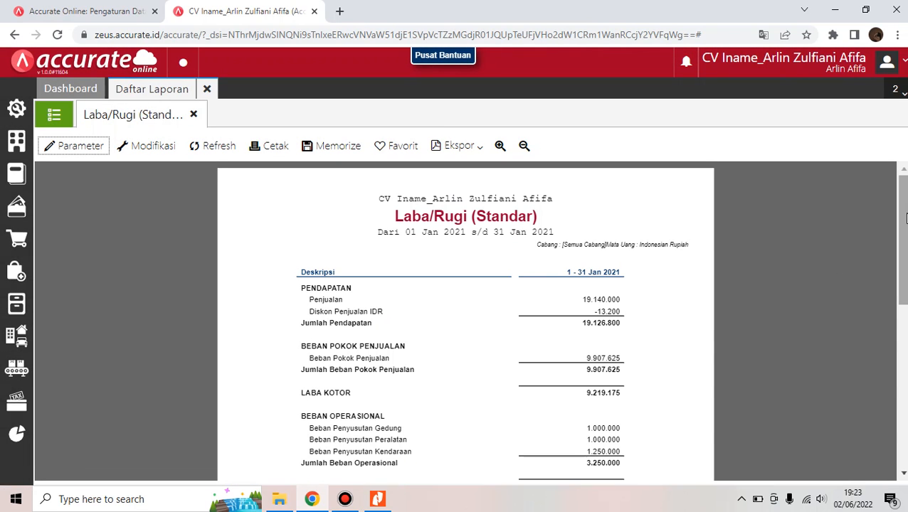
drag(900, 214, 896, 269)
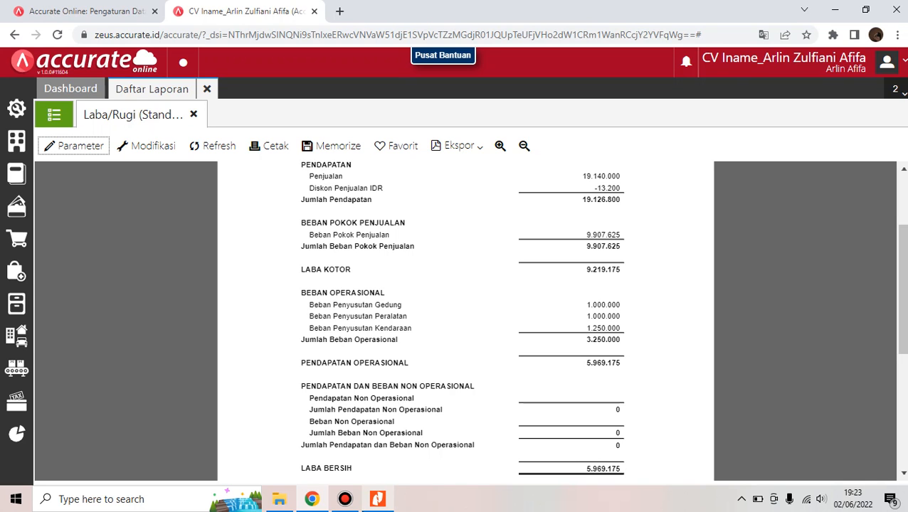
mouse_move(377, 496)
click(409, 434)
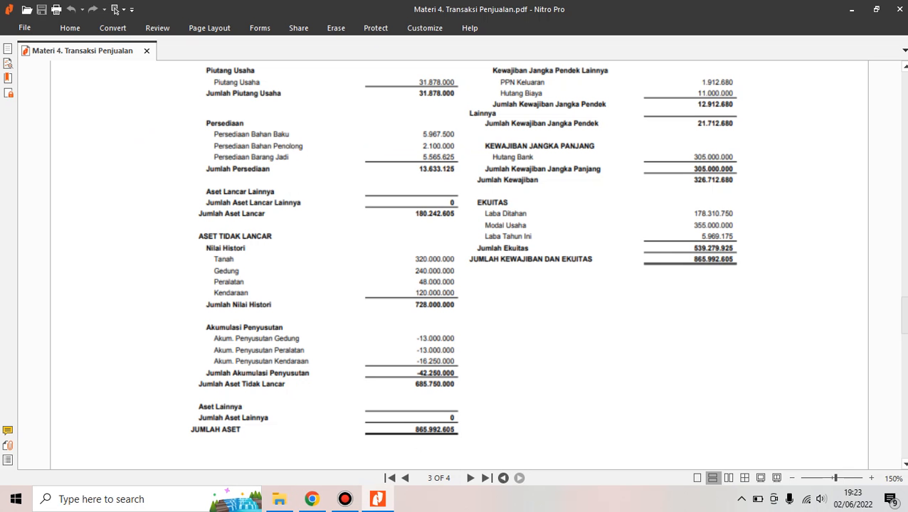
Check the reference PDF's page 4 Laba Bersih of 5.969.175, then return to the Accurate report
scroll(455, 263, down, 15)
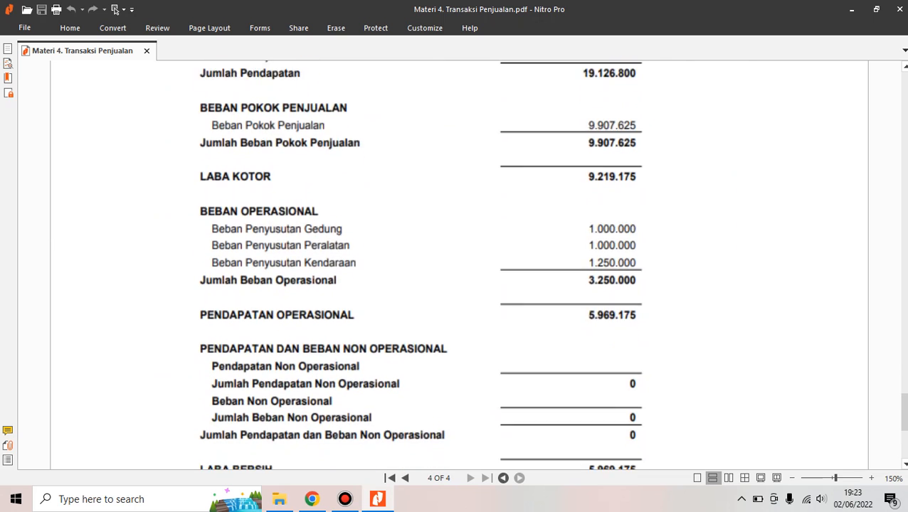
scroll(455, 264, down, 3)
scroll(455, 264, up, 2)
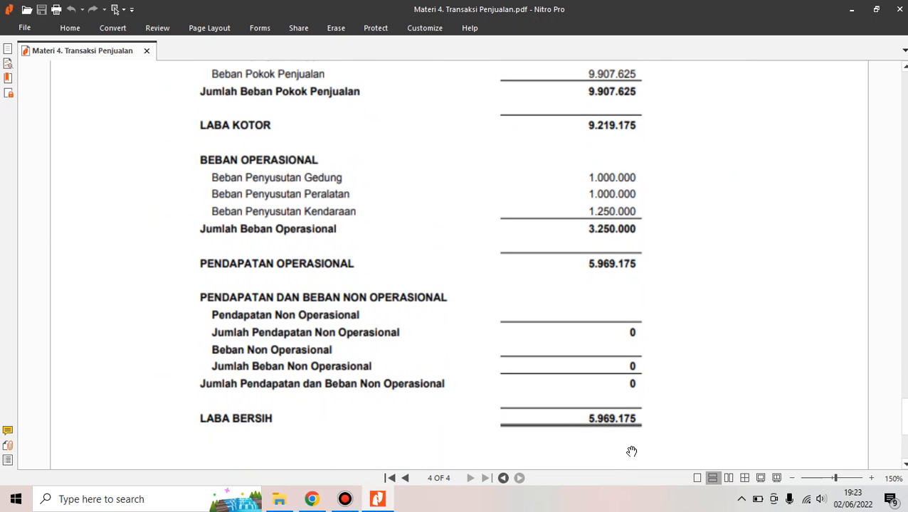
click(328, 427)
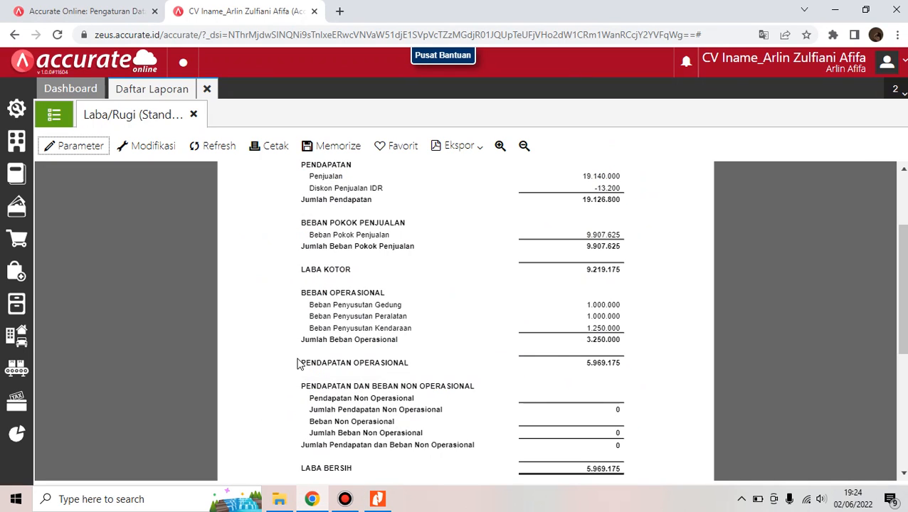
Close the Laba/Rugi report tab and the Daftar Laporan tab
click(194, 115)
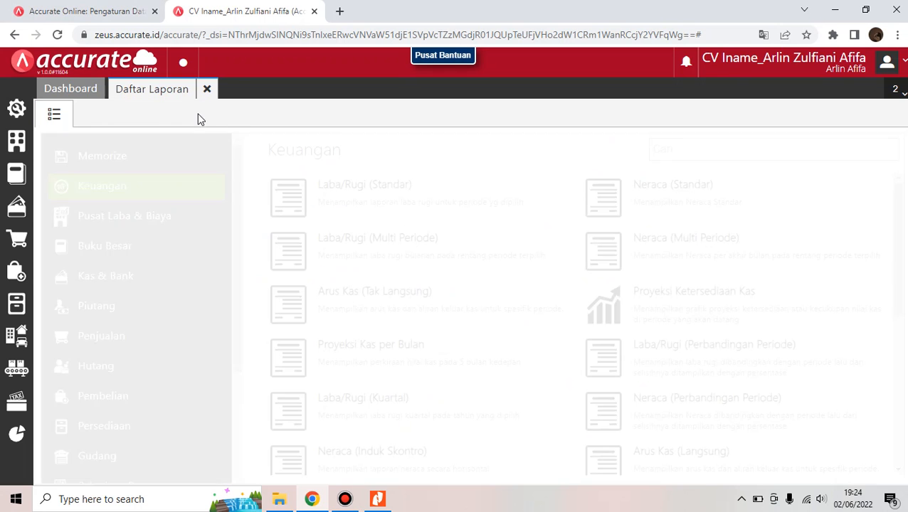
click(207, 89)
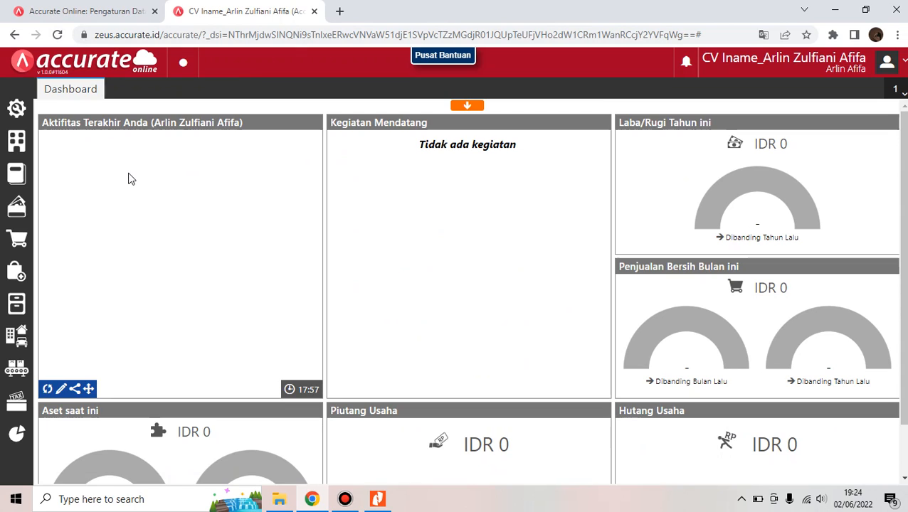
mouse_move(539, 7)
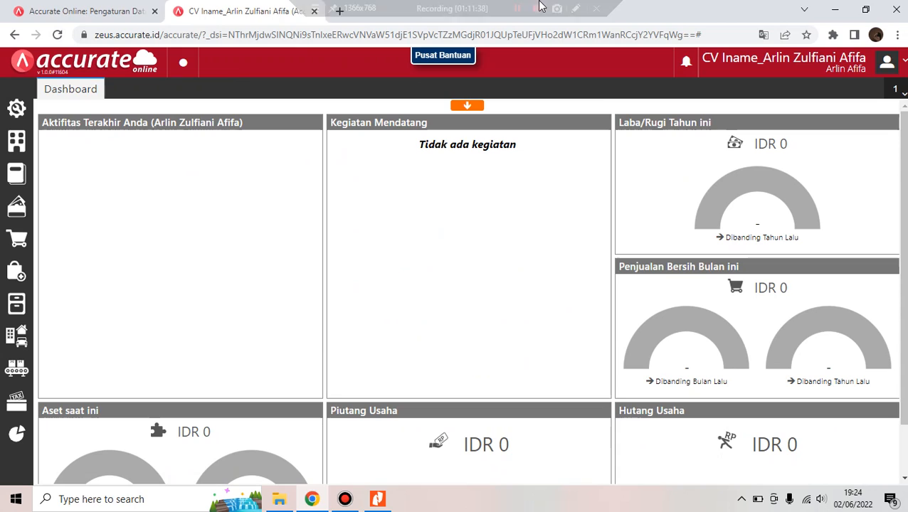